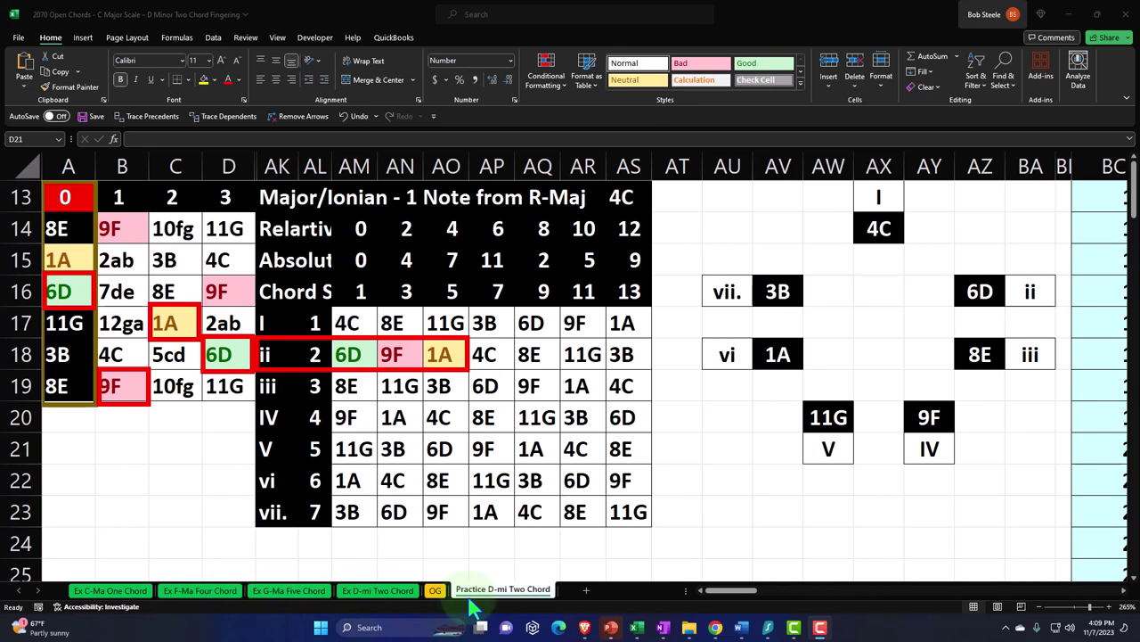
# Step: On the OG sheet, review the full fretboard map and the note key cells AA2, AB2 and AC2 through the scale's root number in AG2
pyautogui.click(437, 591)
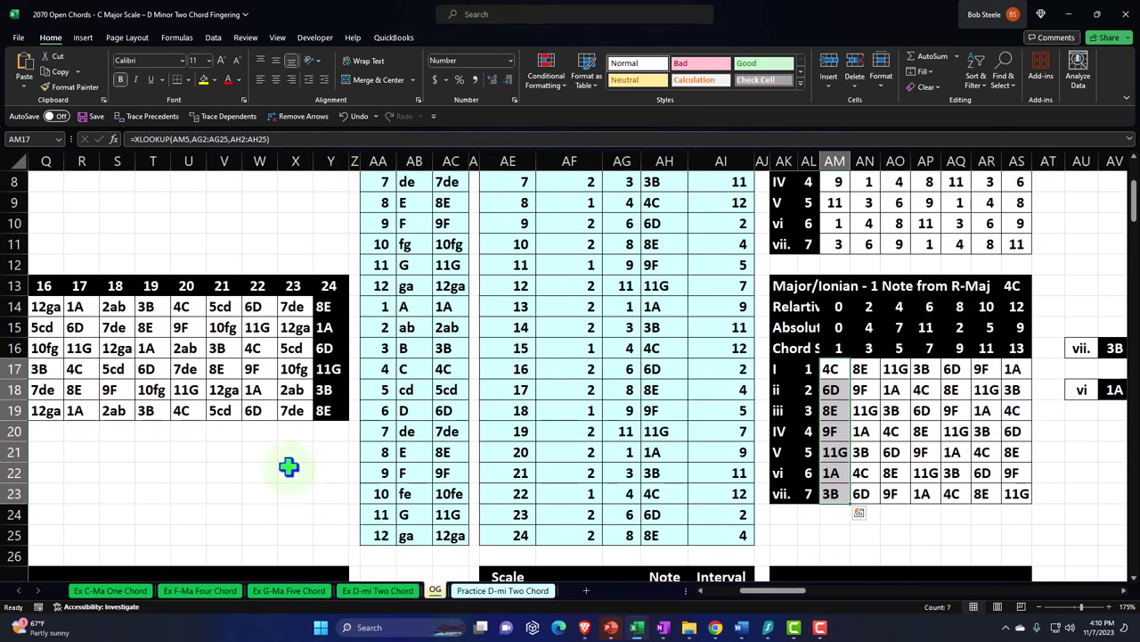
pyautogui.moveTo(764, 590); pyautogui.dragTo(725, 590)
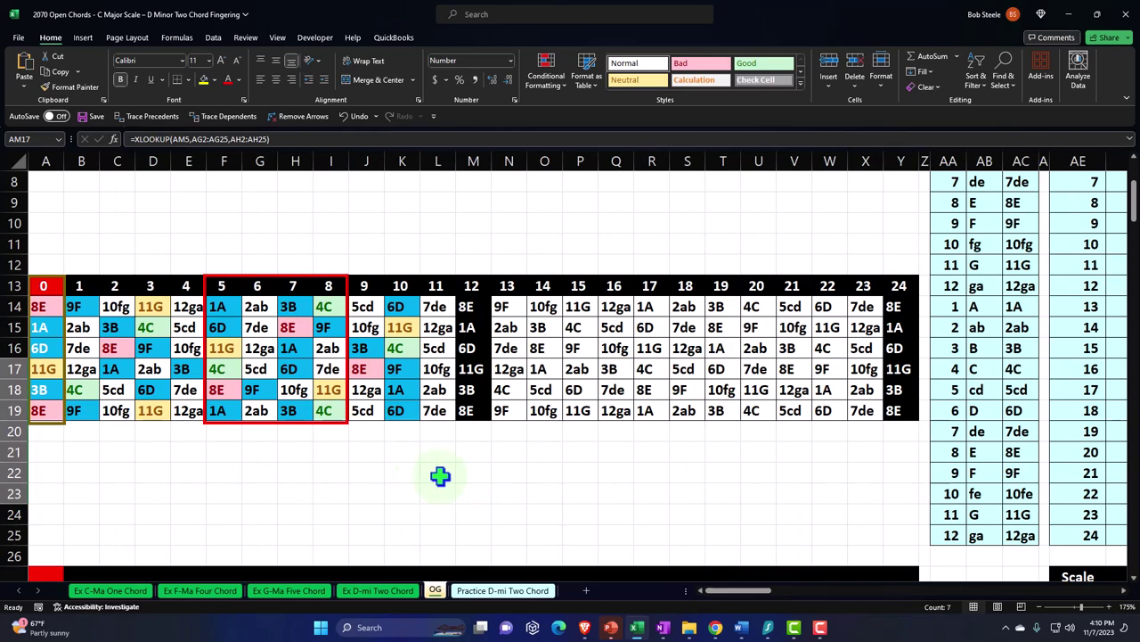
pyautogui.moveTo(713, 590); pyautogui.dragTo(753, 598)
pyautogui.scroll(3, 753, 512)
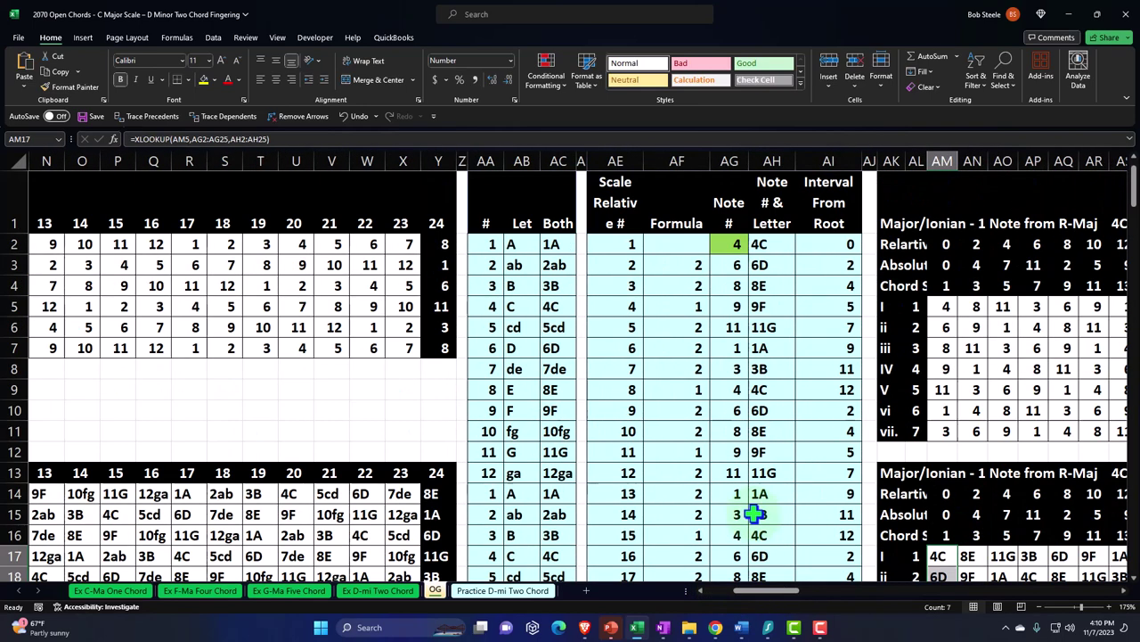
pyautogui.click(523, 249)
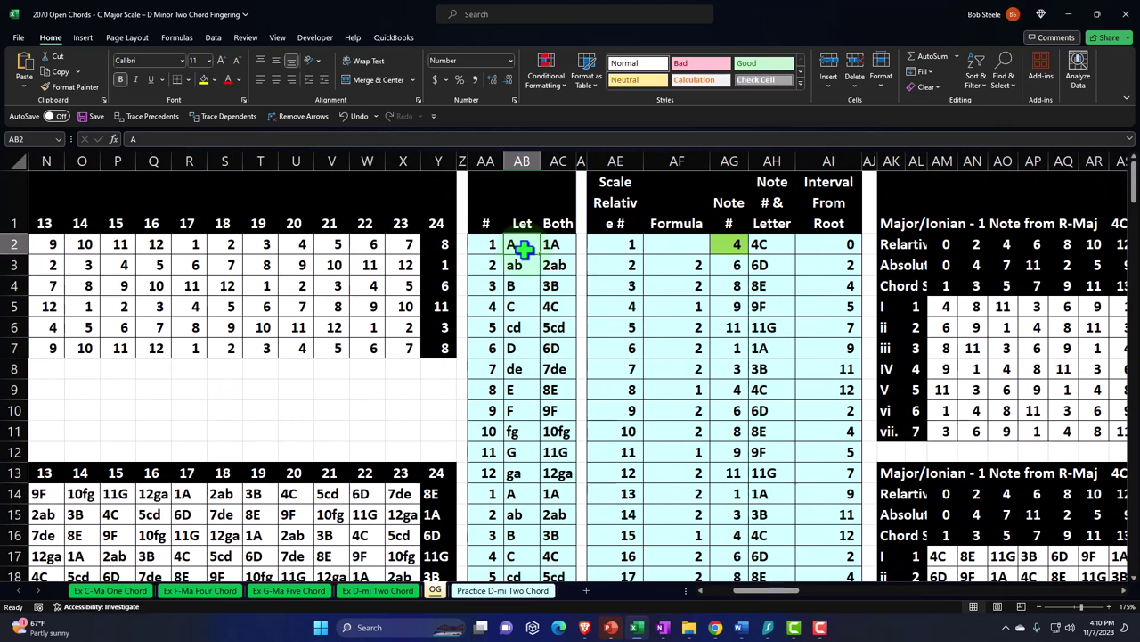
pyautogui.click(488, 246)
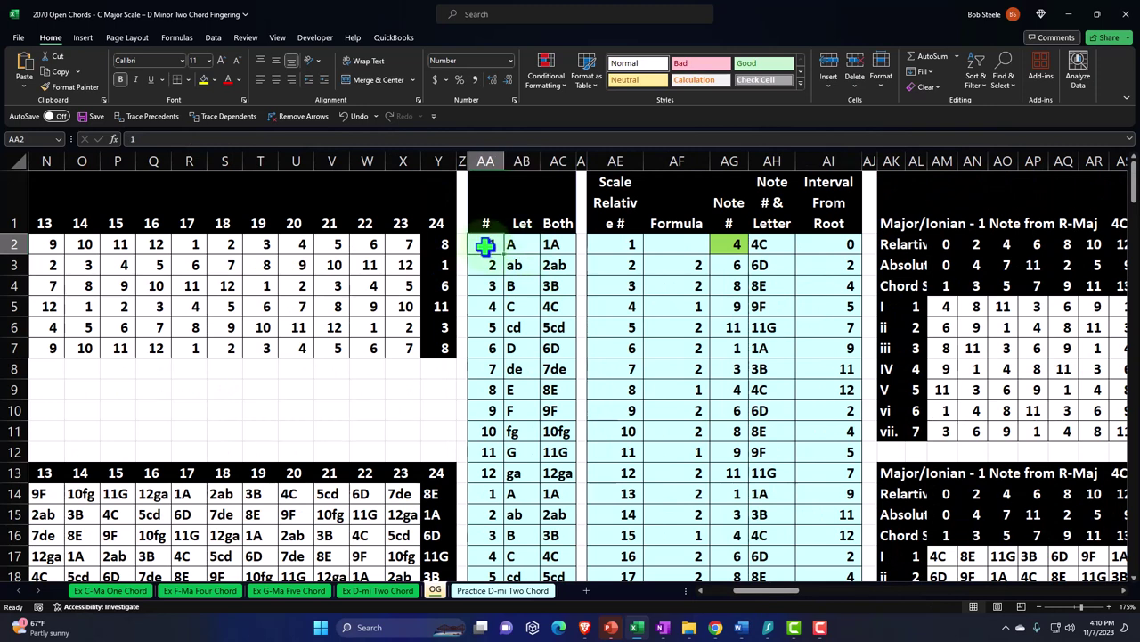
pyautogui.click(554, 243)
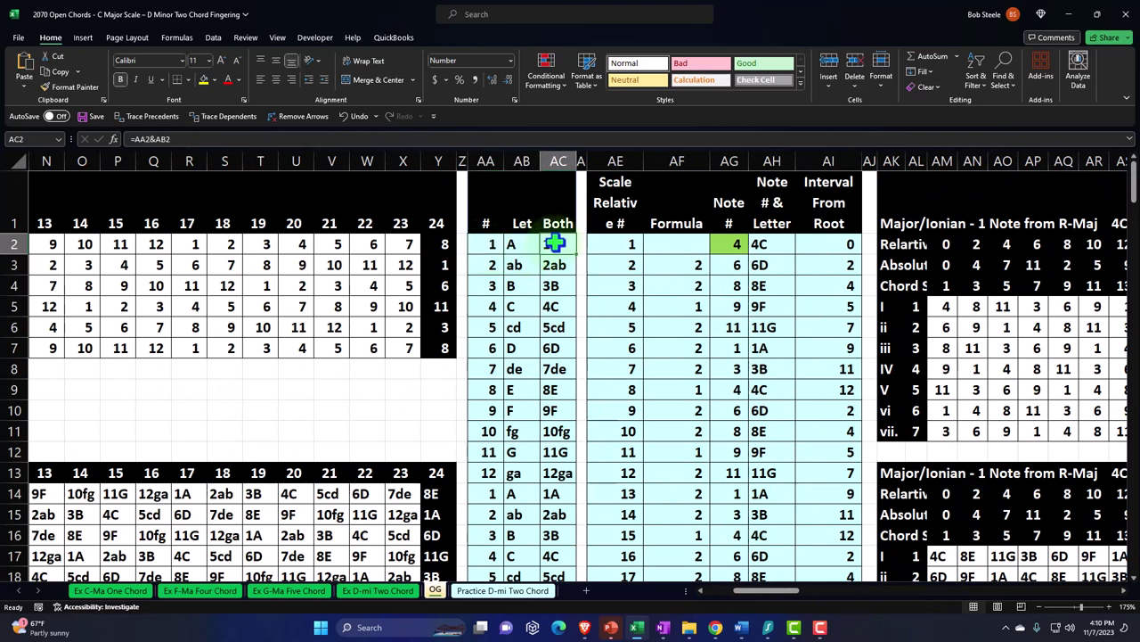
pyautogui.click(734, 243)
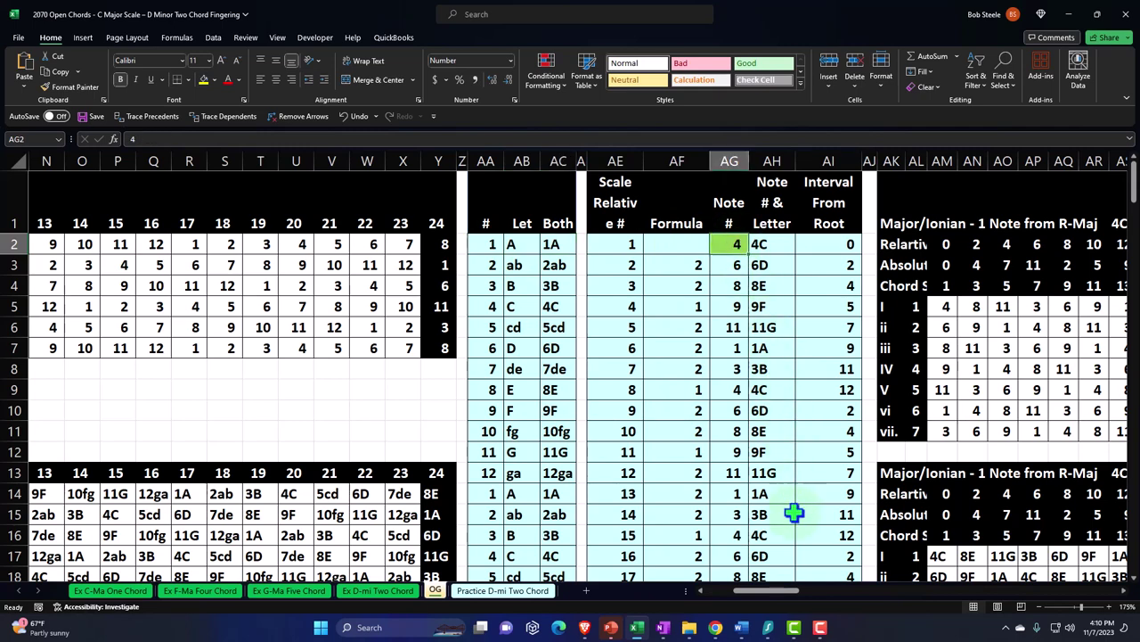
# Step: Examine the OG sheet's lettered Major/Ionian chord table and its root note cell AS13
pyautogui.moveTo(784, 595); pyautogui.dragTo(809, 598)
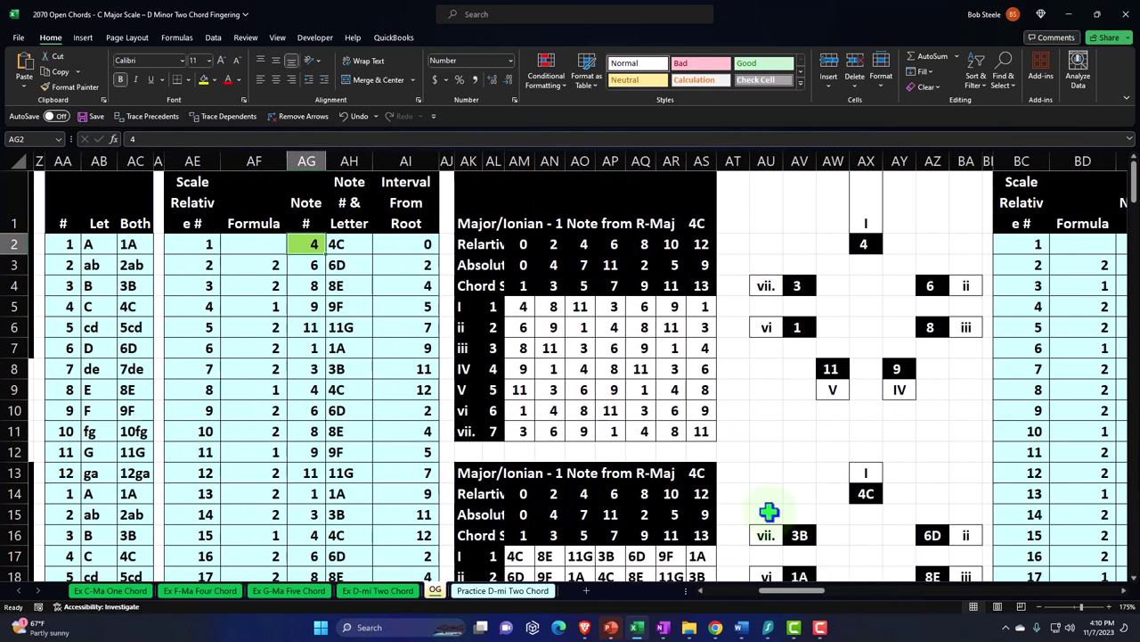
pyautogui.scroll(-3, 766, 508)
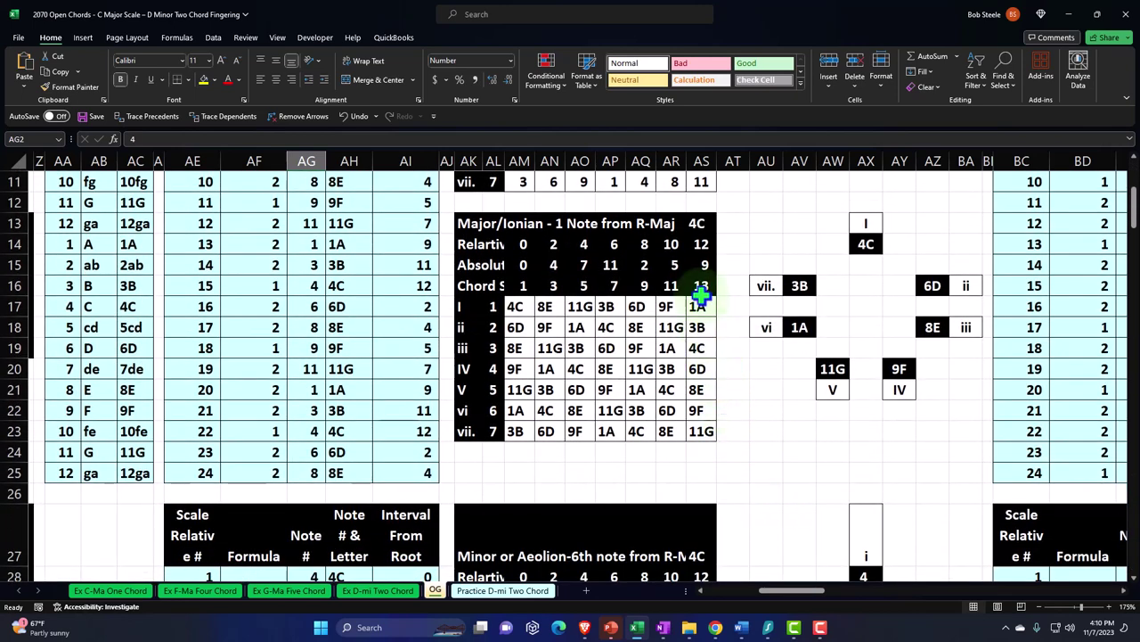
pyautogui.click(700, 227)
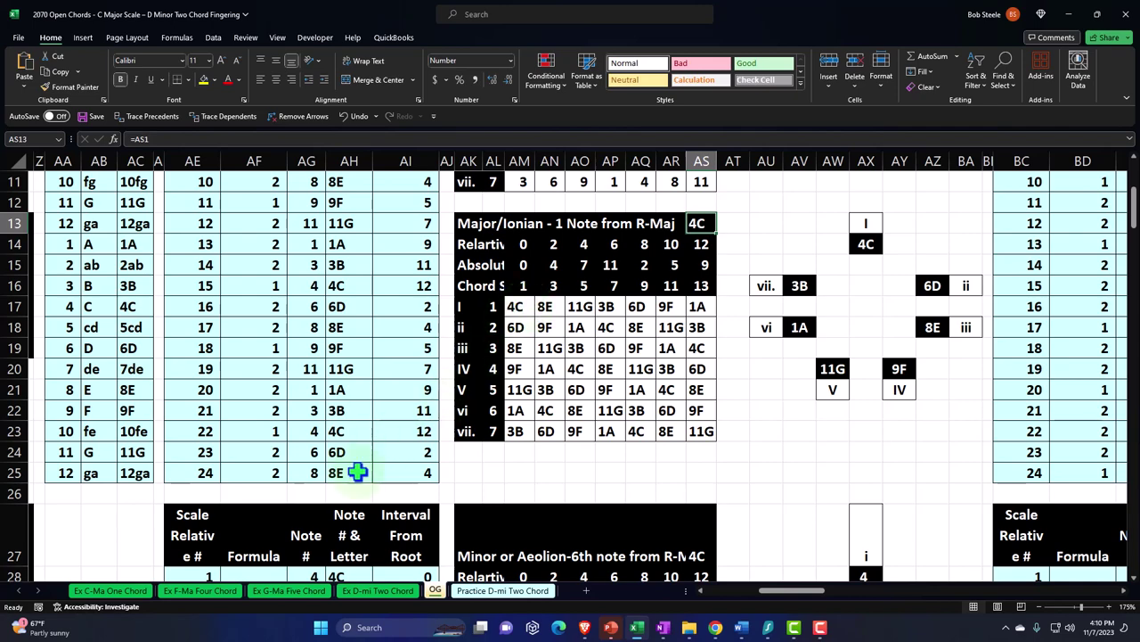
# Step: On the Ex C-Ma One Chord sheet, examine the open-position fretboard A14:D19 and the one chord's notes in AM17:AO17
pyautogui.click(125, 592)
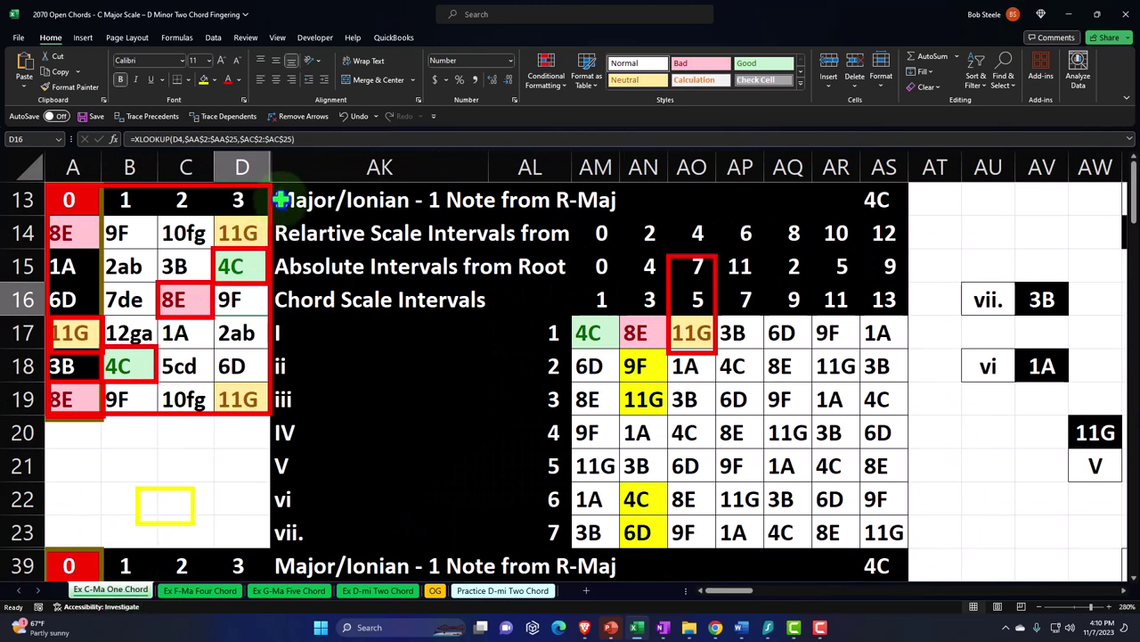
pyautogui.moveTo(72, 229); pyautogui.dragTo(241, 383)
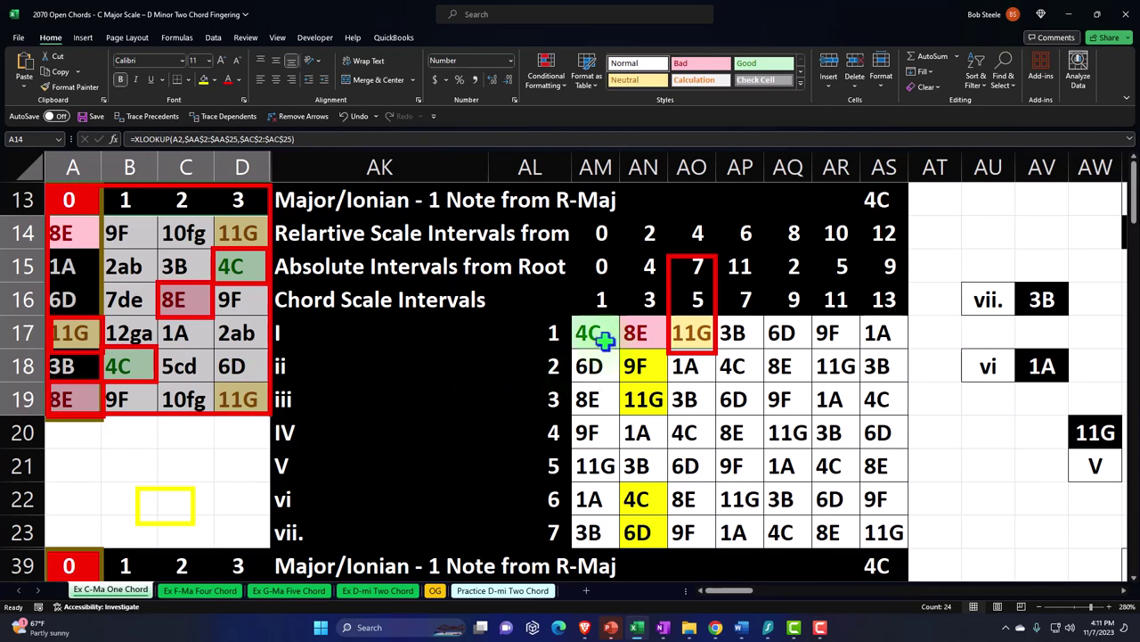
pyautogui.moveTo(592, 334); pyautogui.dragTo(672, 330)
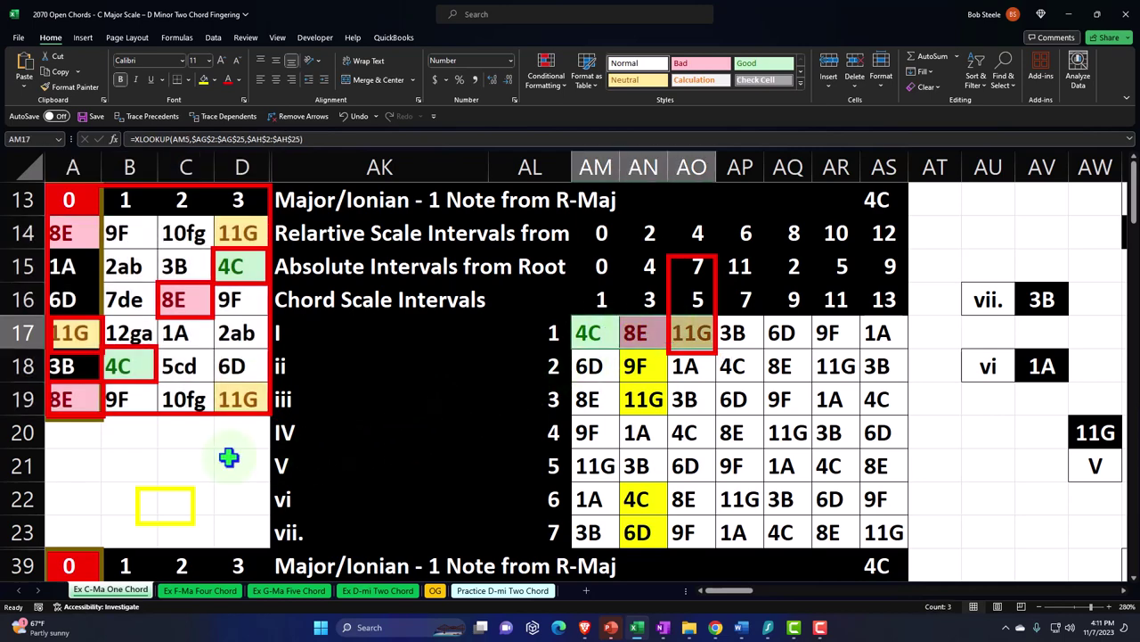
pyautogui.scroll(-3, 228, 457)
pyautogui.scroll(-3, 229, 457)
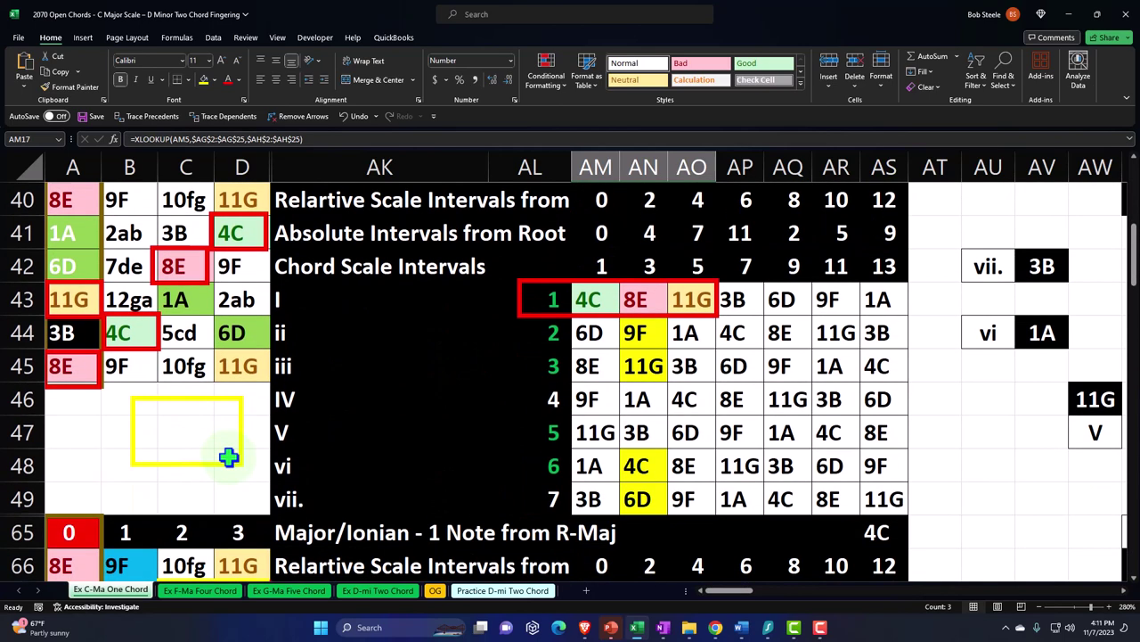
pyautogui.scroll(9, 229, 457)
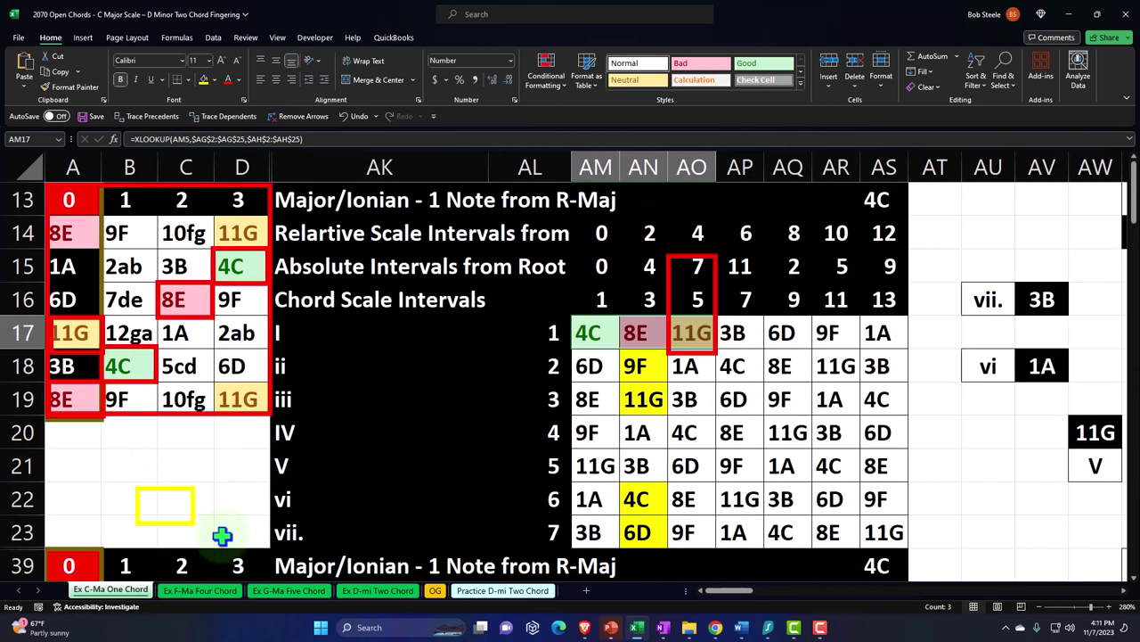
# Step: On the Ex F-Ma Four Chord sheet, compare the four chord's position with the one, two and five chord rows
pyautogui.click(211, 591)
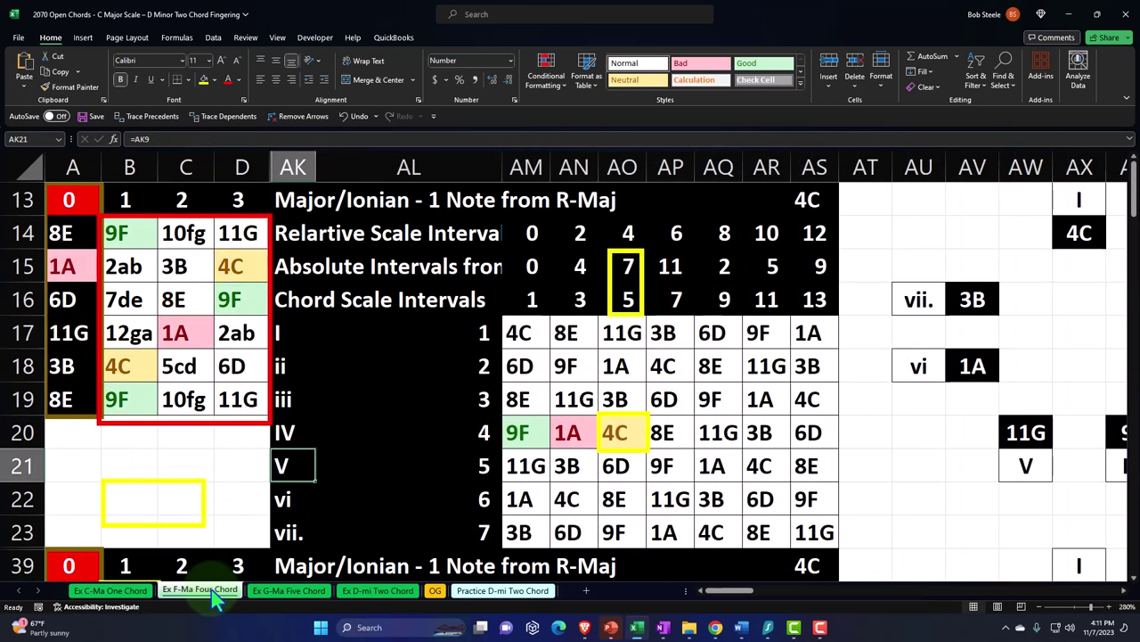
pyautogui.click(480, 439)
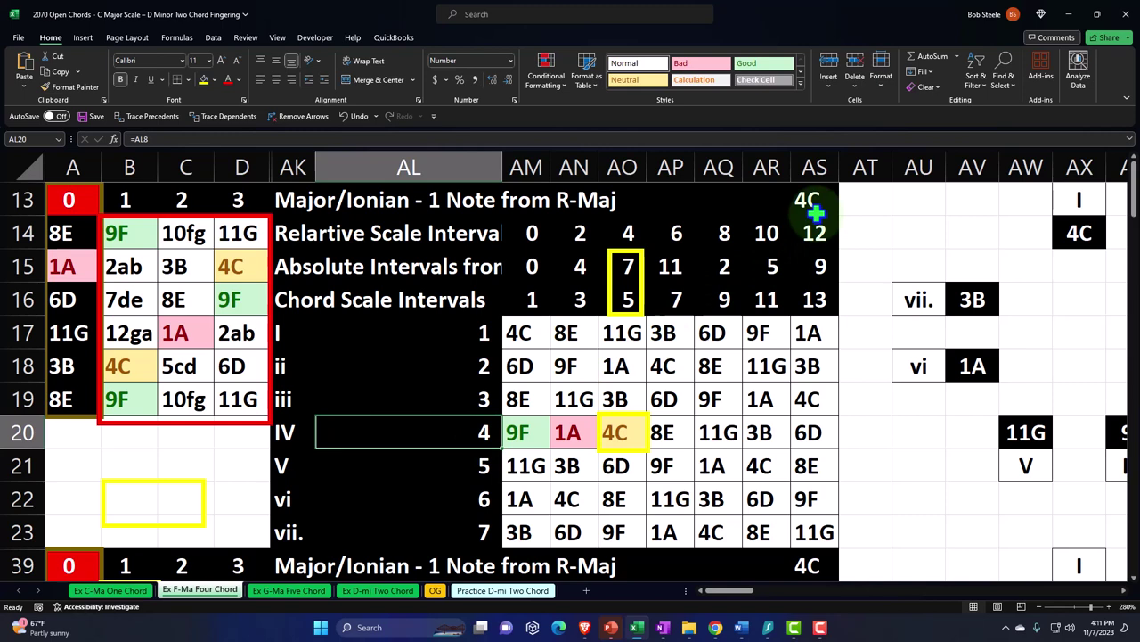
pyautogui.click(484, 366)
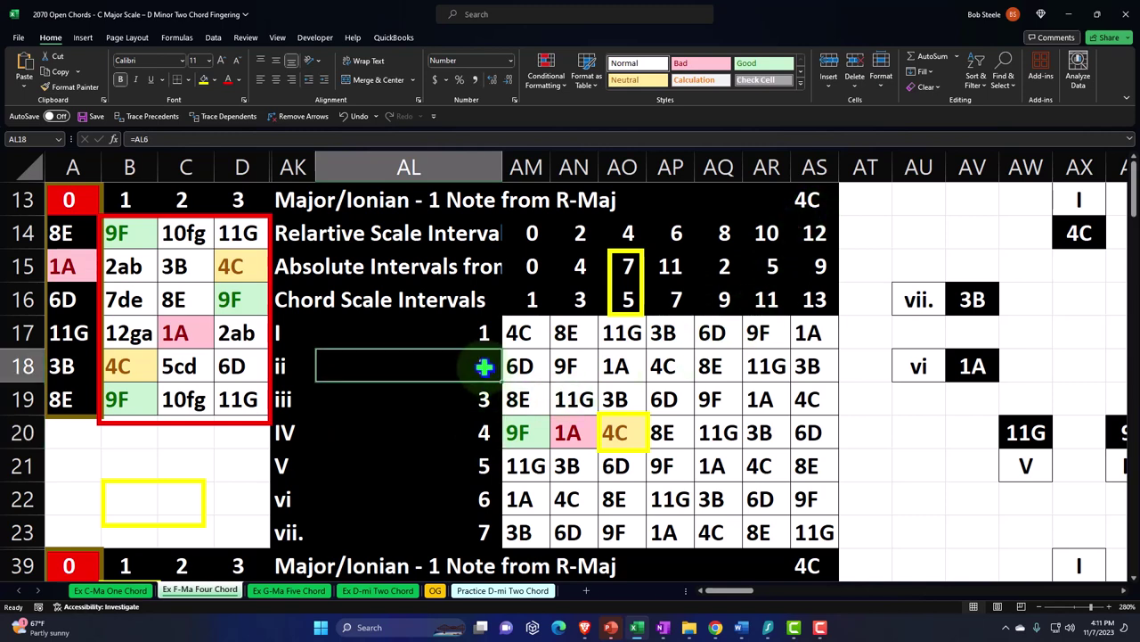
pyautogui.click(479, 432)
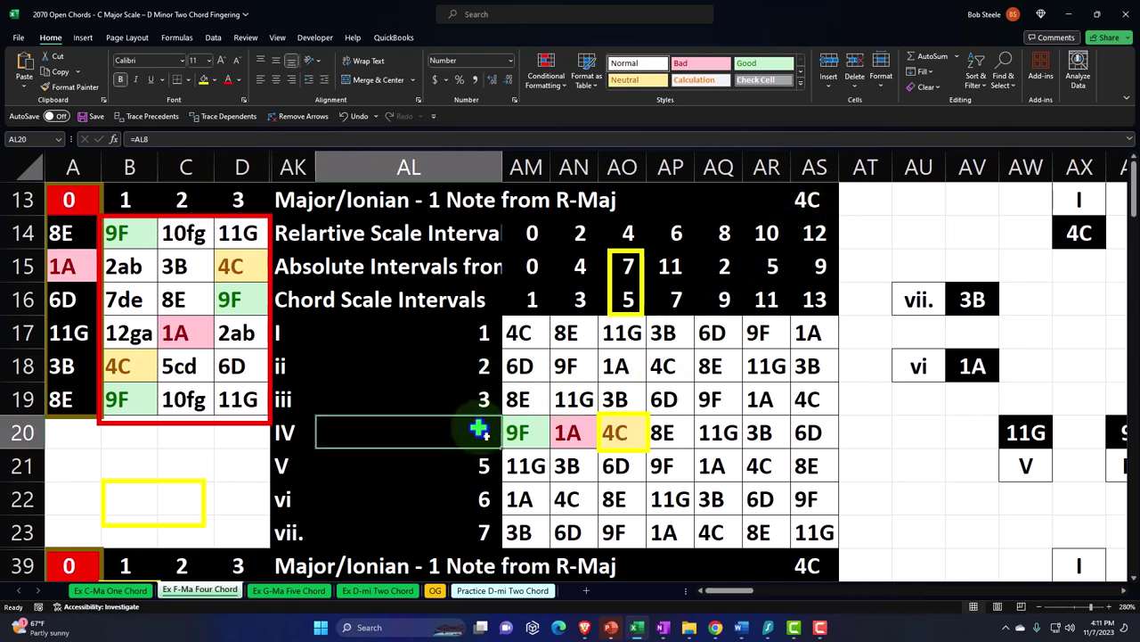
pyautogui.click(478, 332)
pyautogui.click(470, 425)
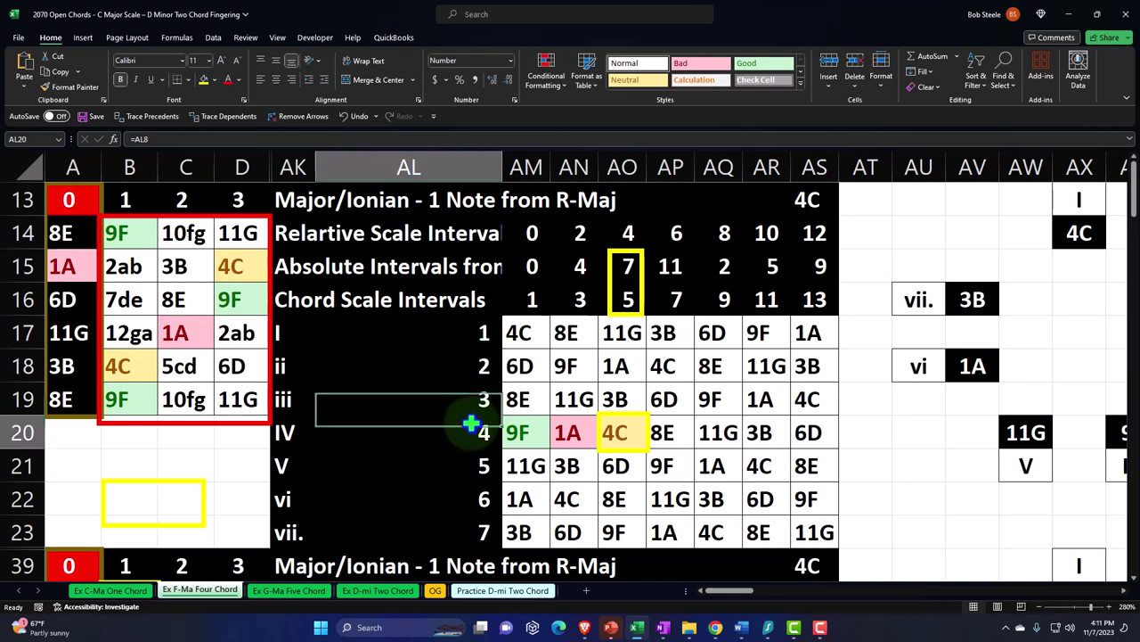
pyautogui.click(476, 471)
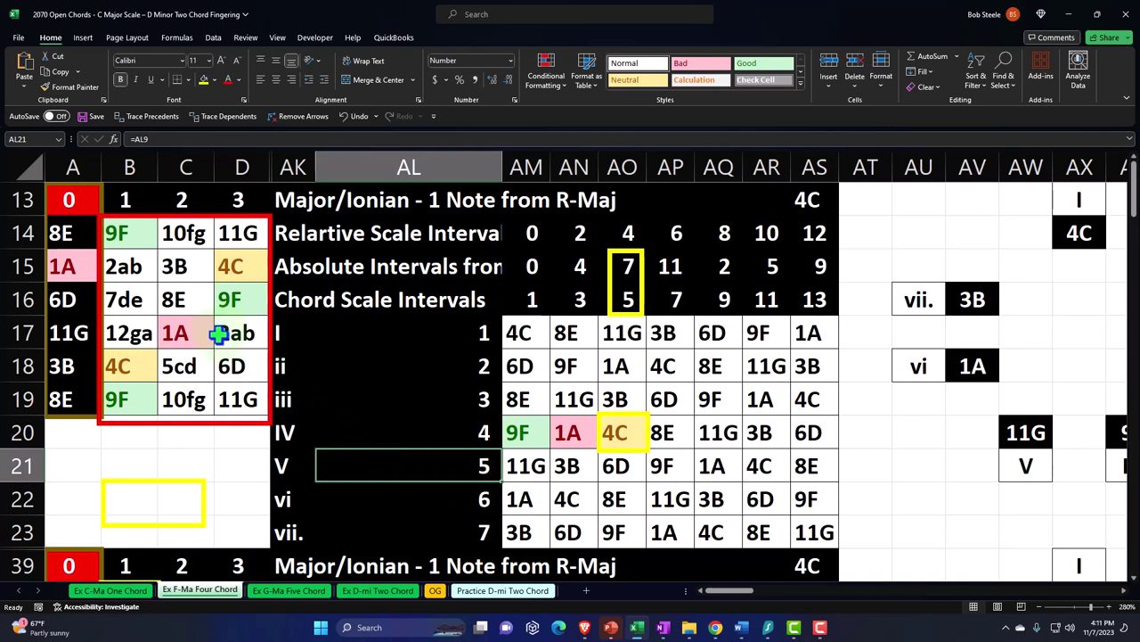
# Step: On the Ex G-Ma Five Chord sheet, review the five chord row against the two chord row
pyautogui.click(287, 591)
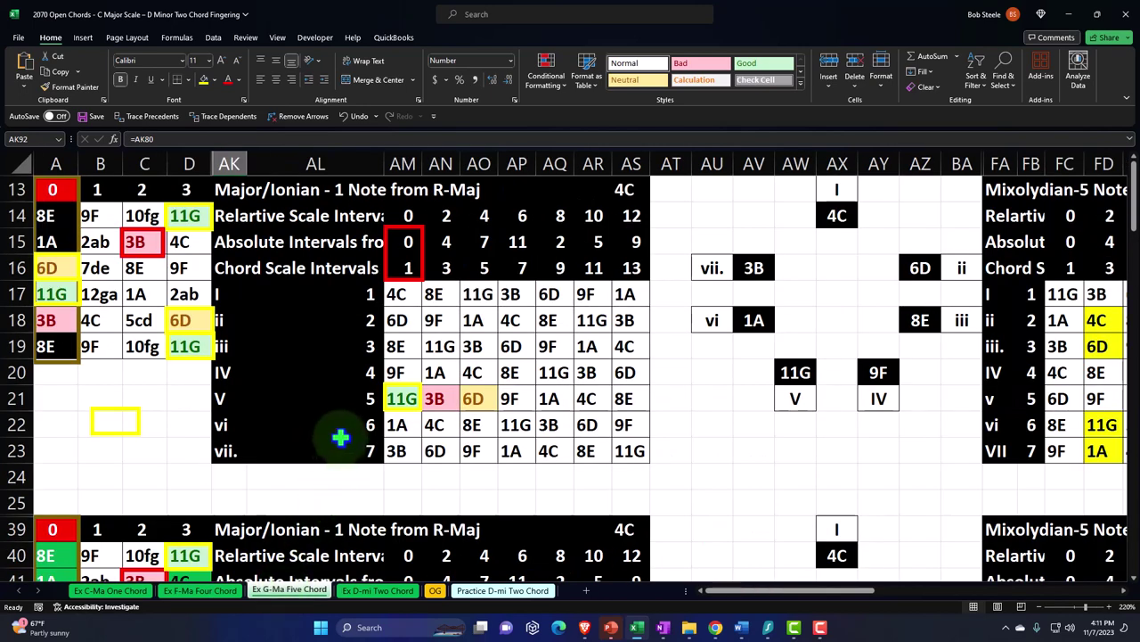
pyautogui.click(367, 400)
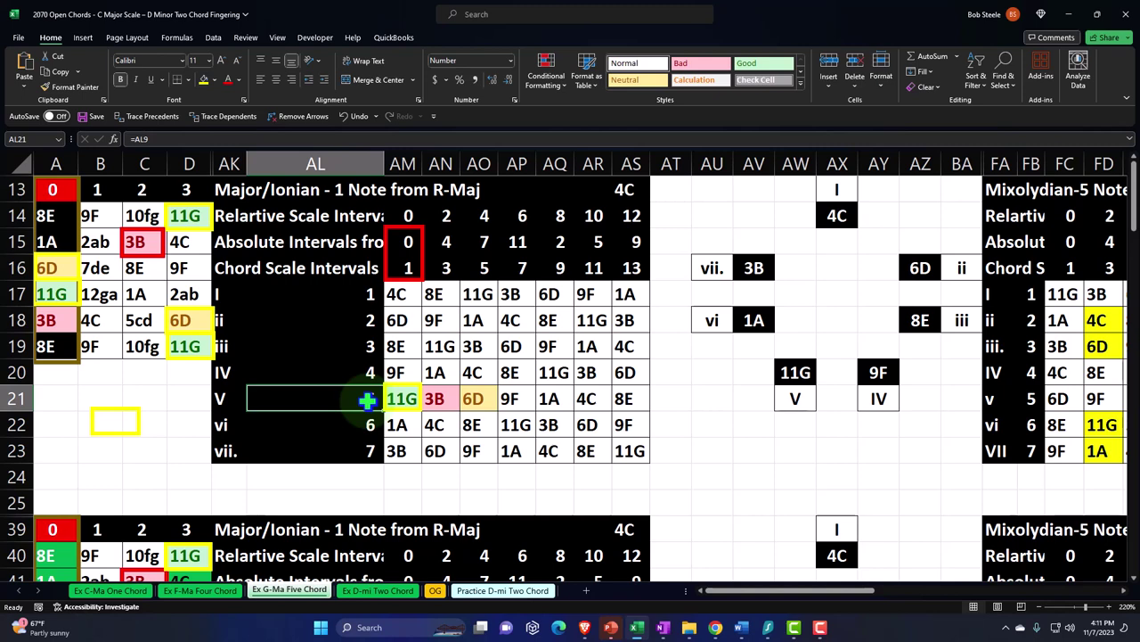
pyautogui.click(370, 320)
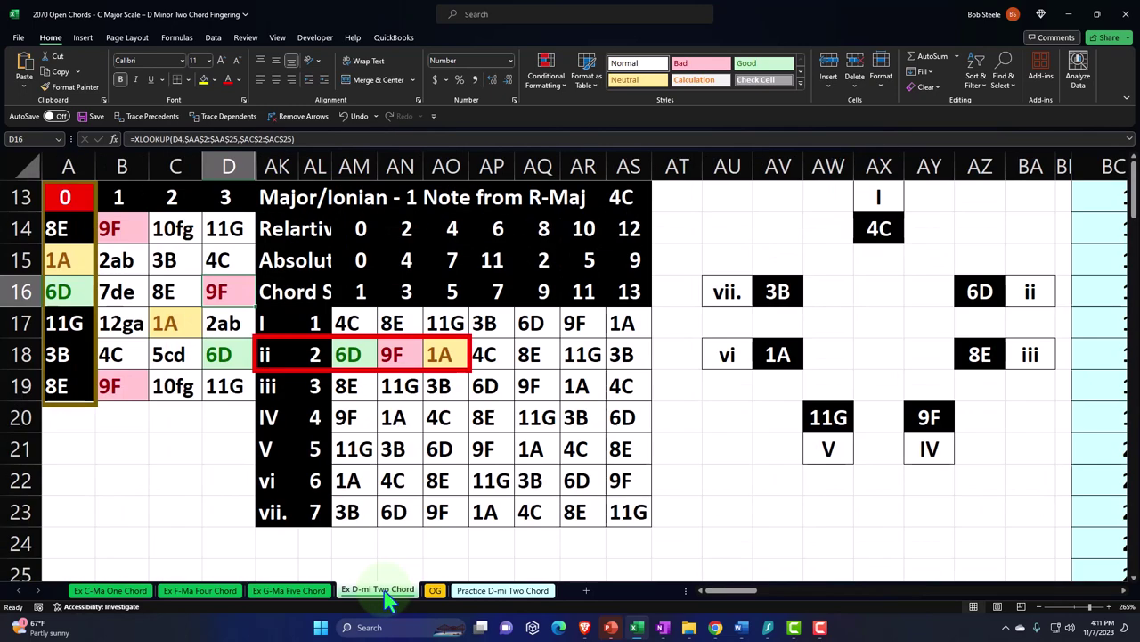
# Step: Review the Ex D-mi Two Chord sheet, and examine the open-position fretboard A13:D19 on the Practice D-mi Two Chord sheet
pyautogui.click(383, 592)
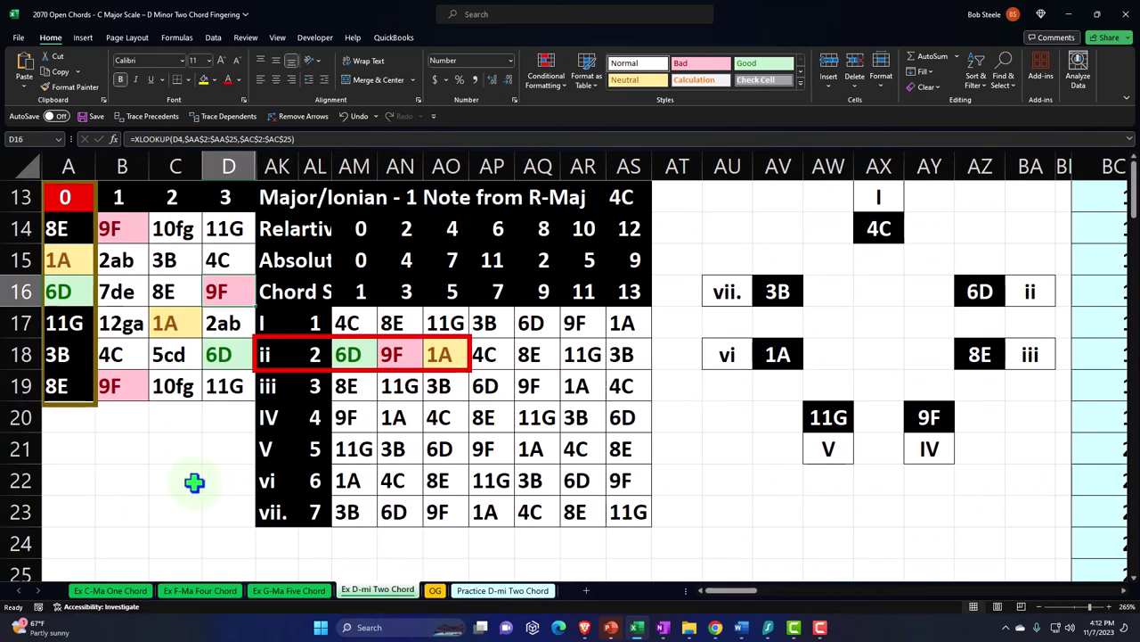
pyautogui.click(125, 448)
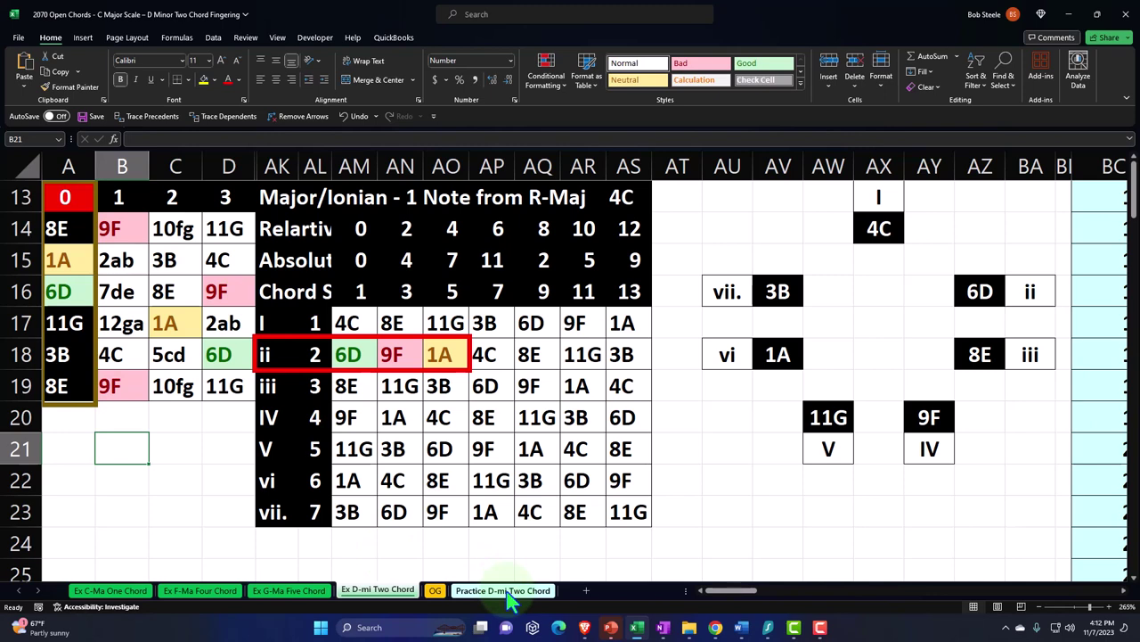
pyautogui.click(509, 599)
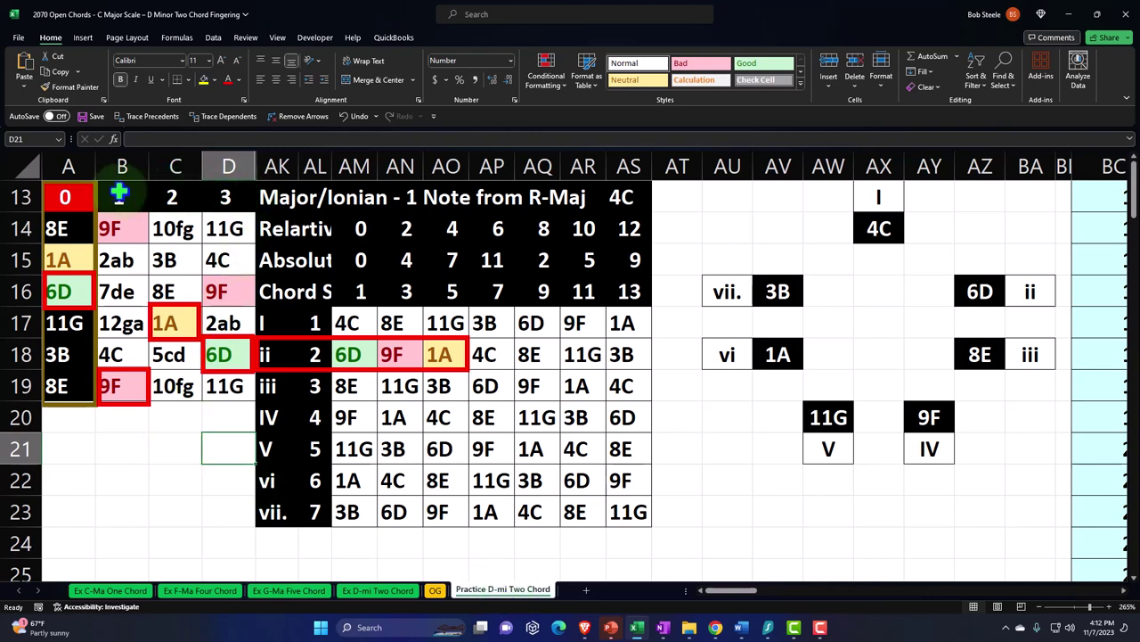
pyautogui.moveTo(64, 188); pyautogui.dragTo(220, 381)
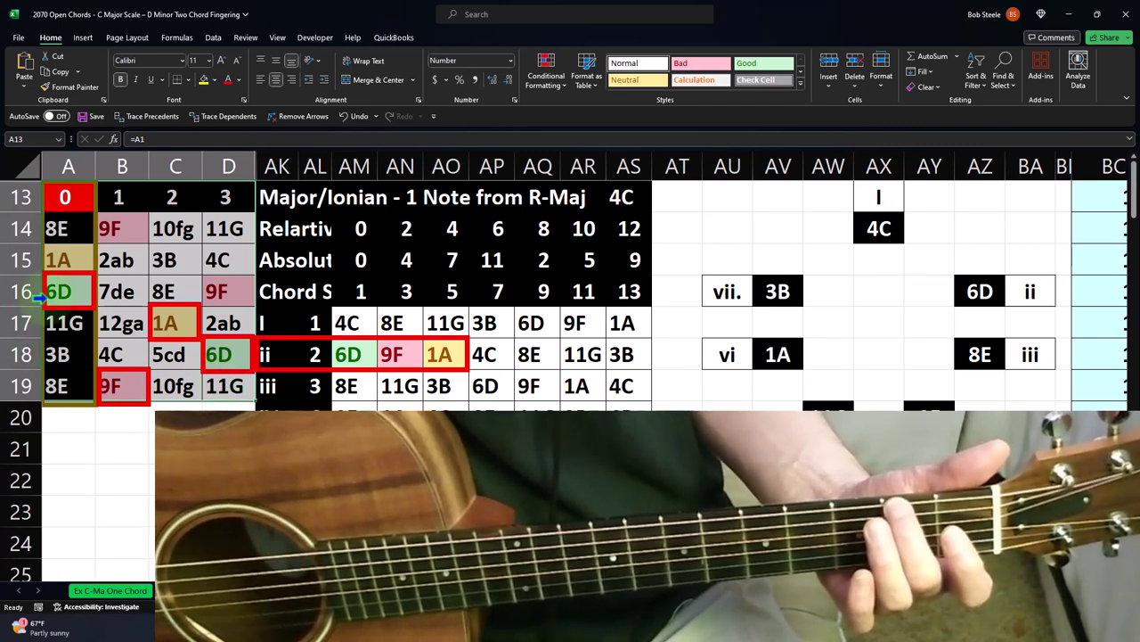
pyautogui.click(68, 228)
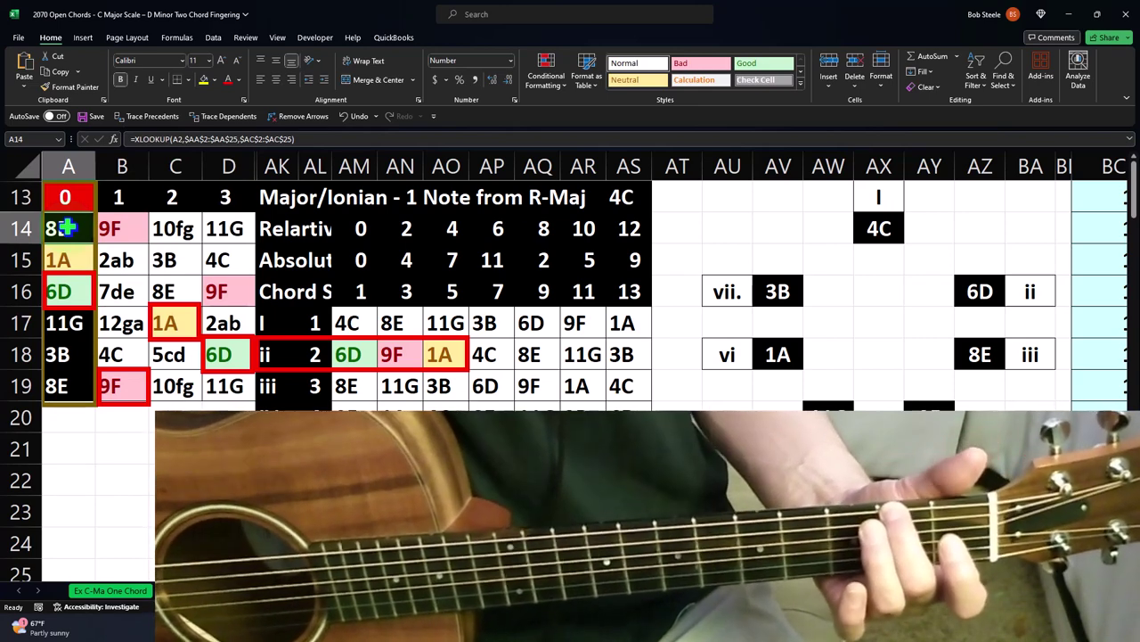
# Step: In the two chord row, match the notes 6D, 9F and 1A to their chord scale intervals 1, 3 and 5
pyautogui.click(315, 354)
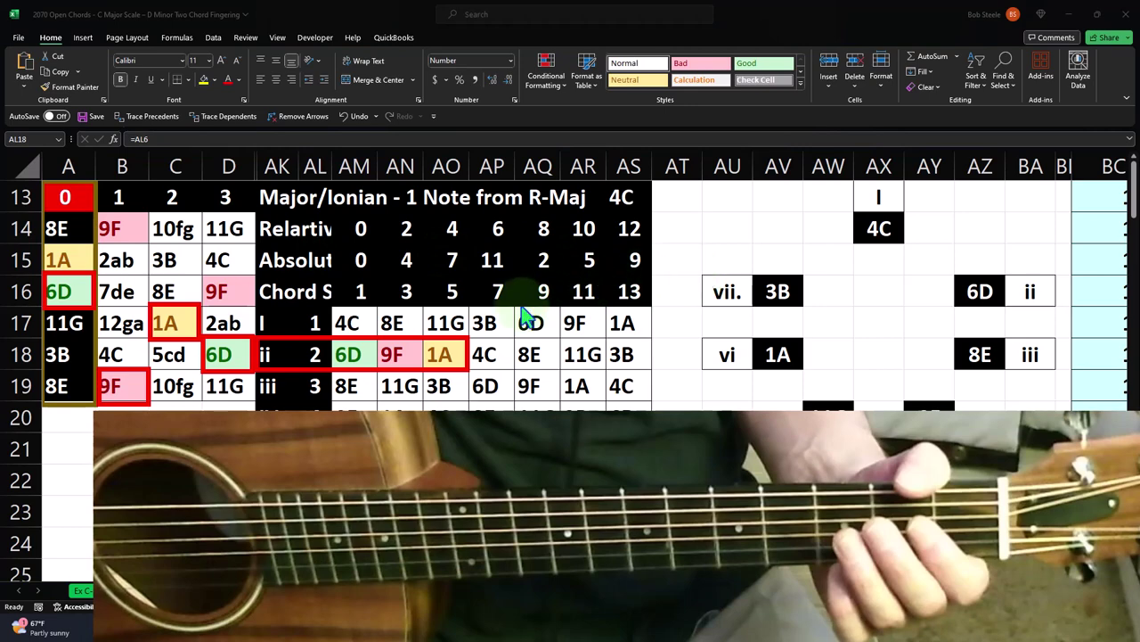
pyautogui.click(342, 355)
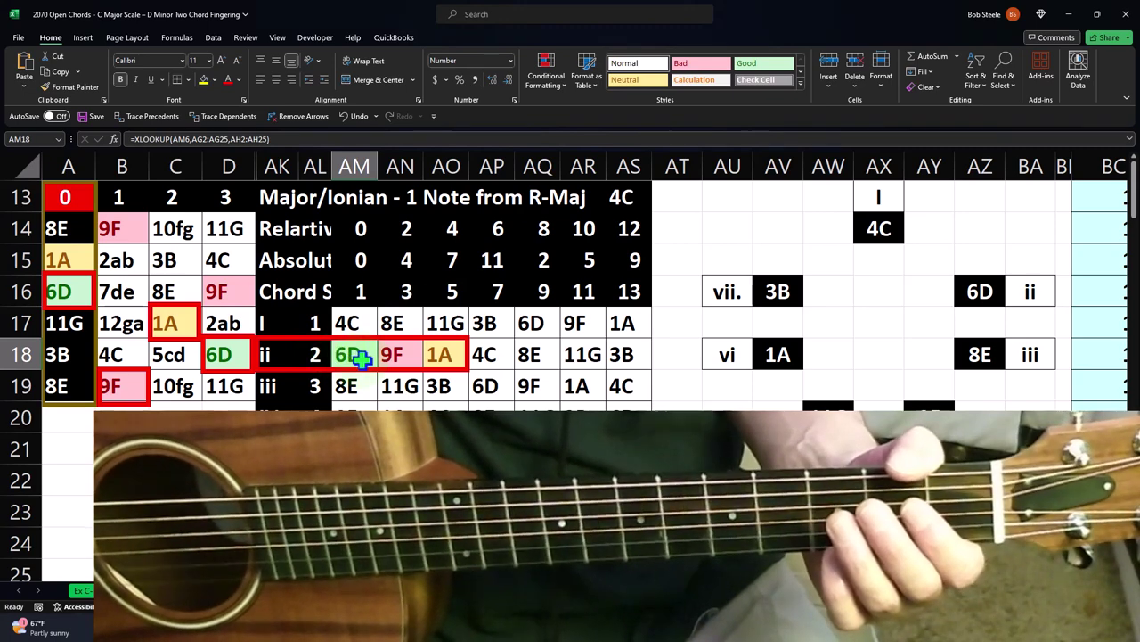
pyautogui.click(363, 294)
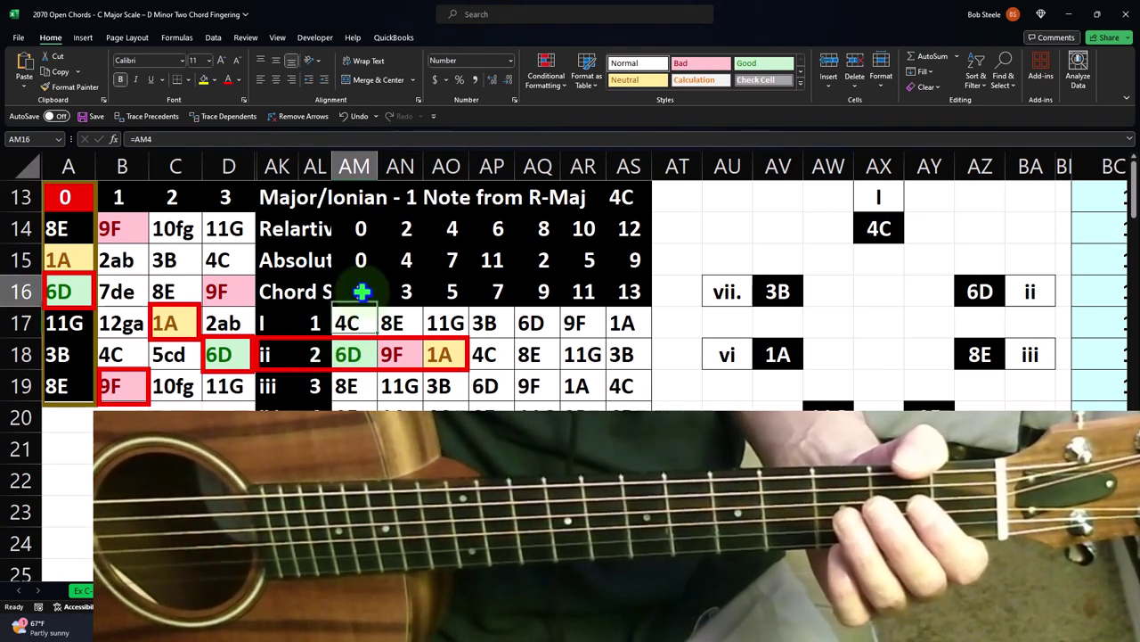
pyautogui.click(365, 353)
pyautogui.click(405, 292)
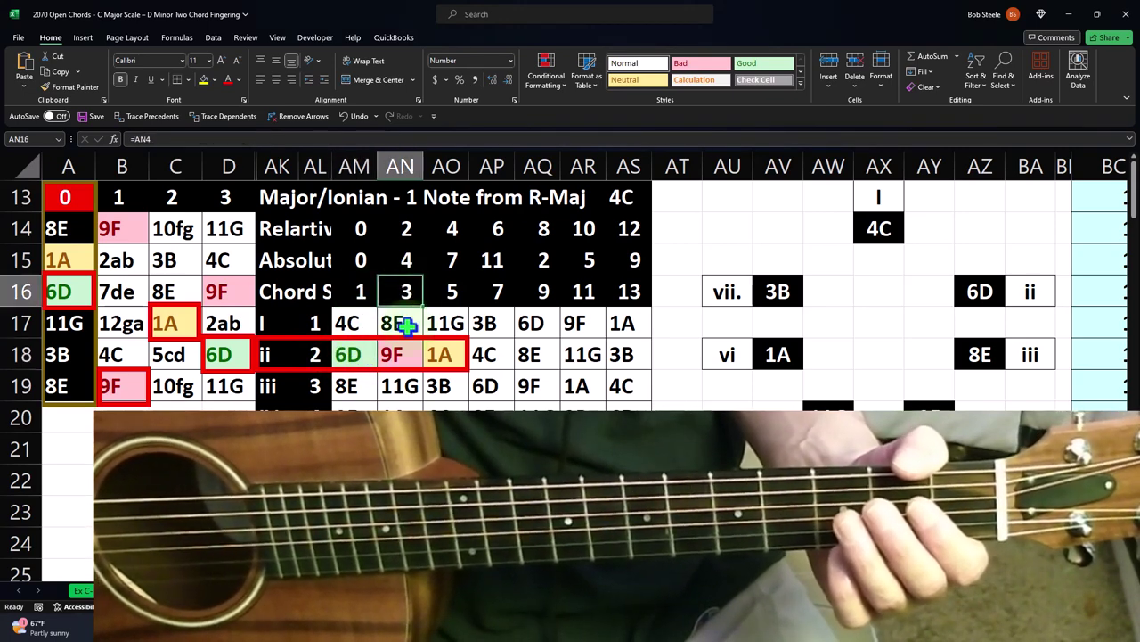
pyautogui.click(402, 348)
pyautogui.click(446, 292)
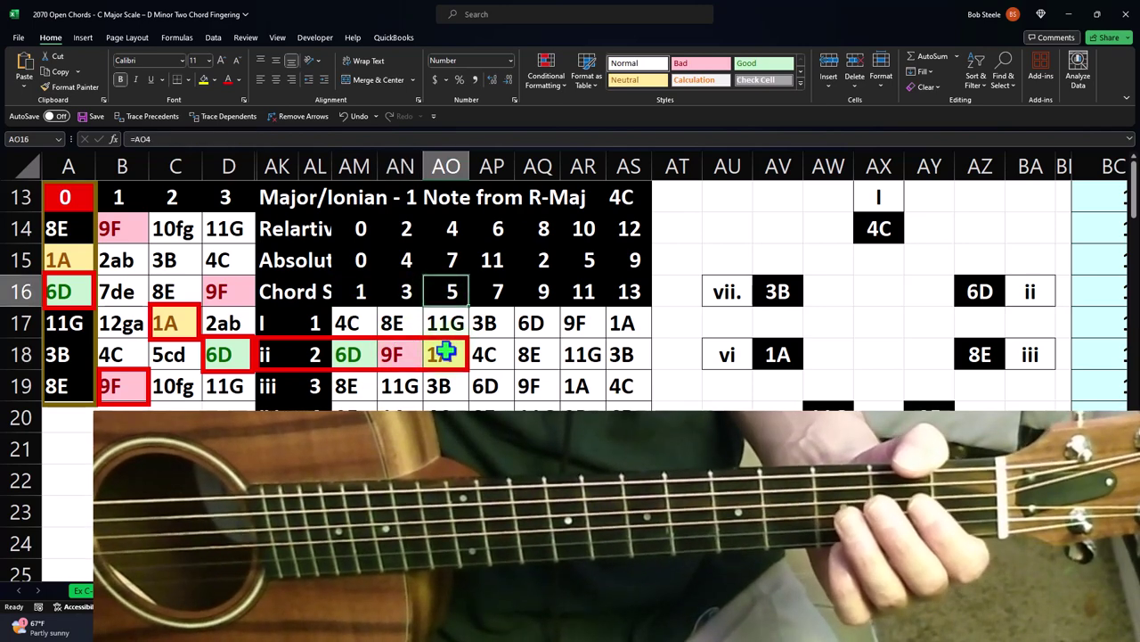
pyautogui.click(446, 353)
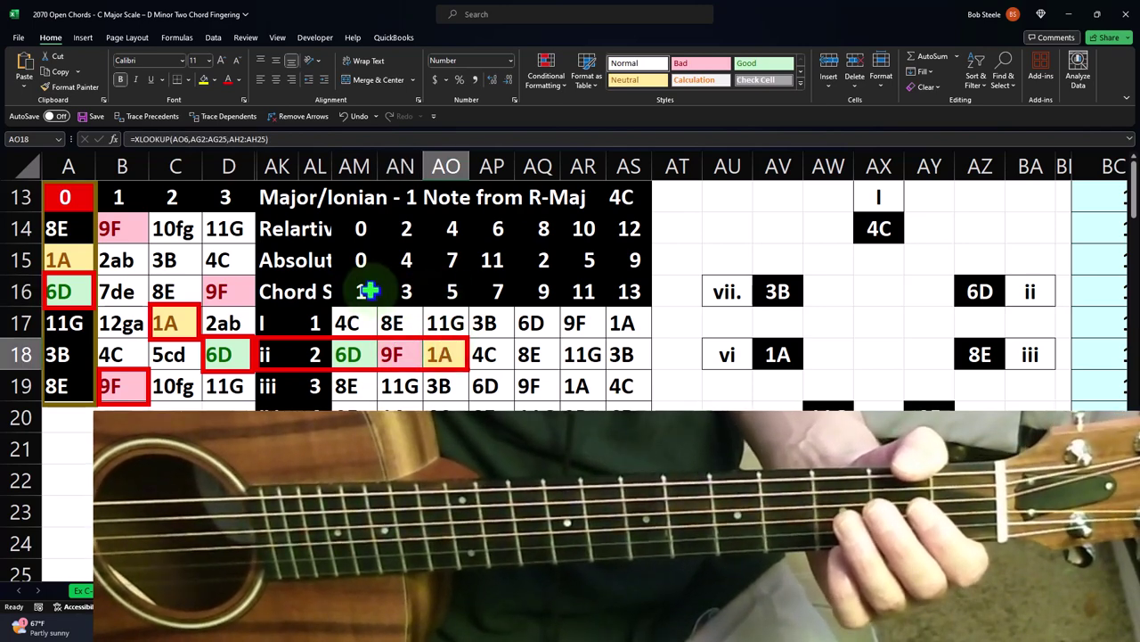
# Step: Compare the chord scale intervals 1, 3 and 5 with the two chord row and the chord root notes in AM17:AM23
pyautogui.click(367, 292)
pyautogui.moveTo(383, 293); pyautogui.dragTo(435, 295)
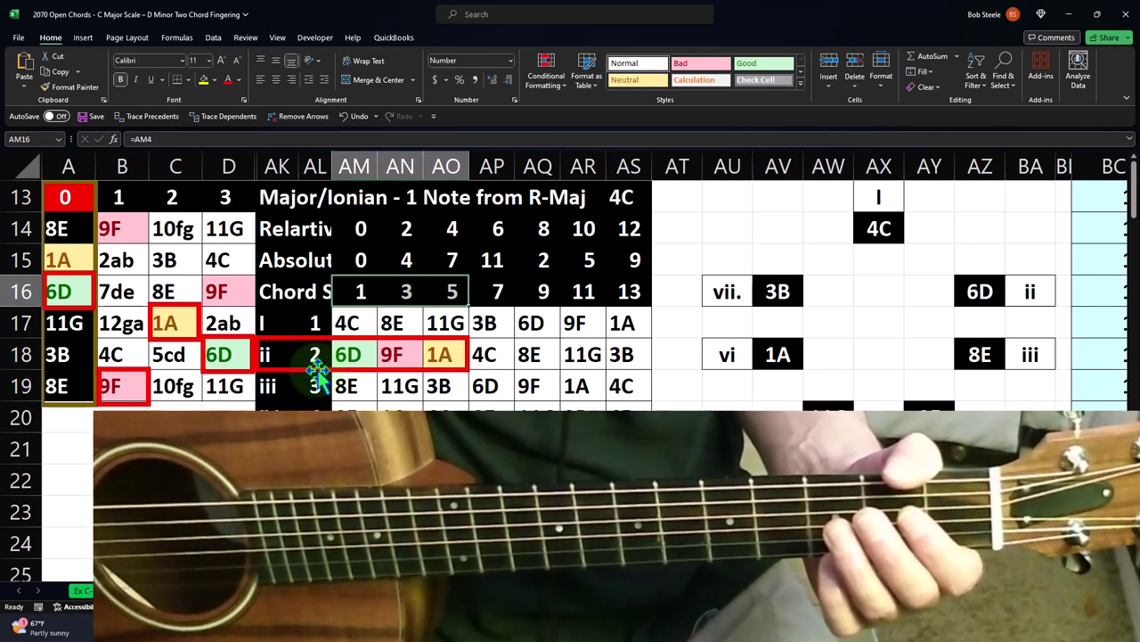
pyautogui.click(356, 355)
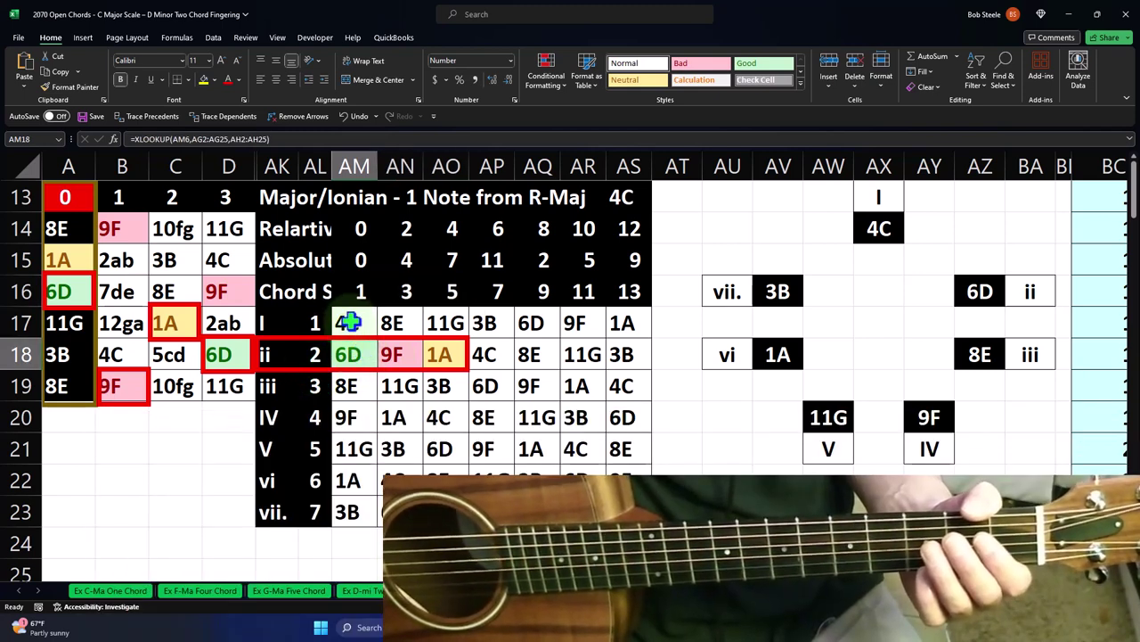
pyautogui.moveTo(347, 323); pyautogui.dragTo(347, 506)
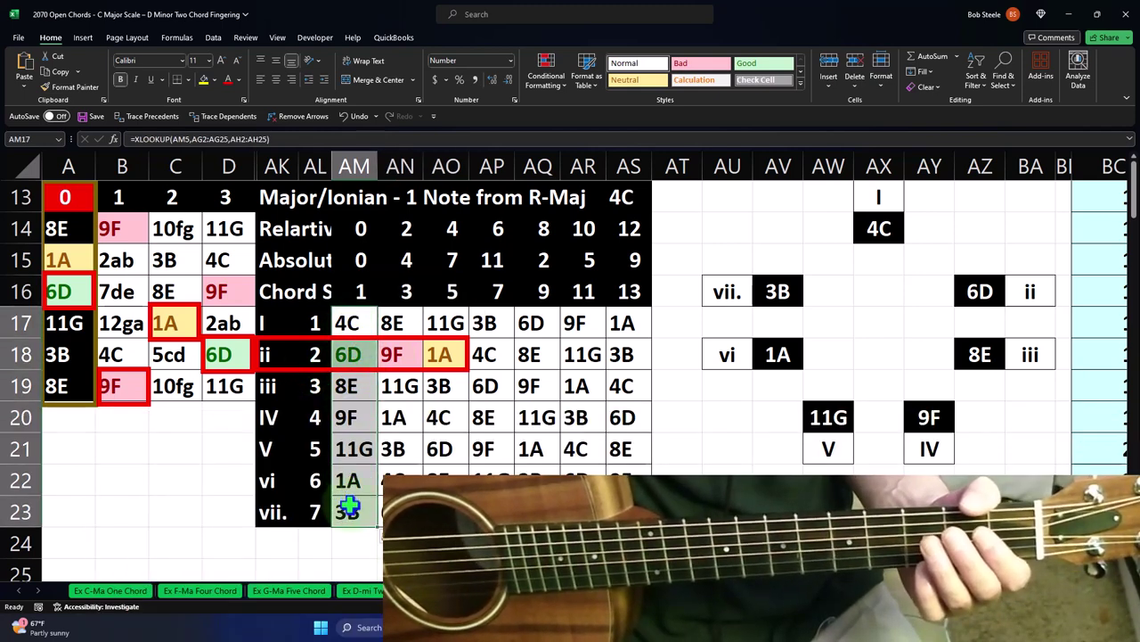
pyautogui.click(309, 357)
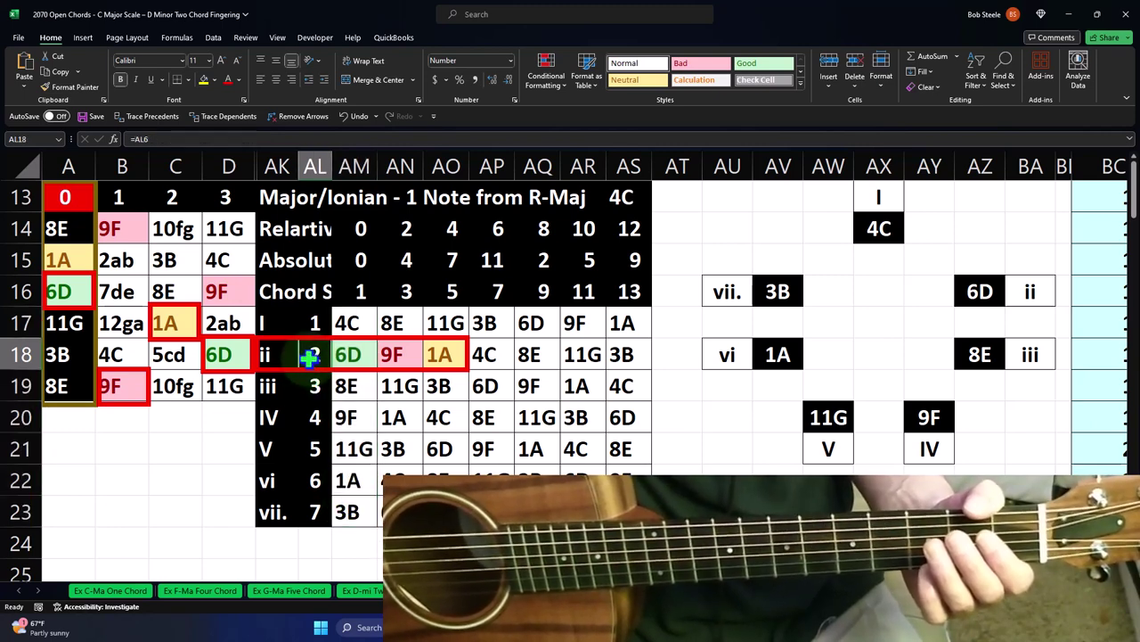
# Step: Trace the two chord's notes 6D, 9F and 1A around the scale circle diagram, starting from the root 6D in the two chord row
pyautogui.click(979, 292)
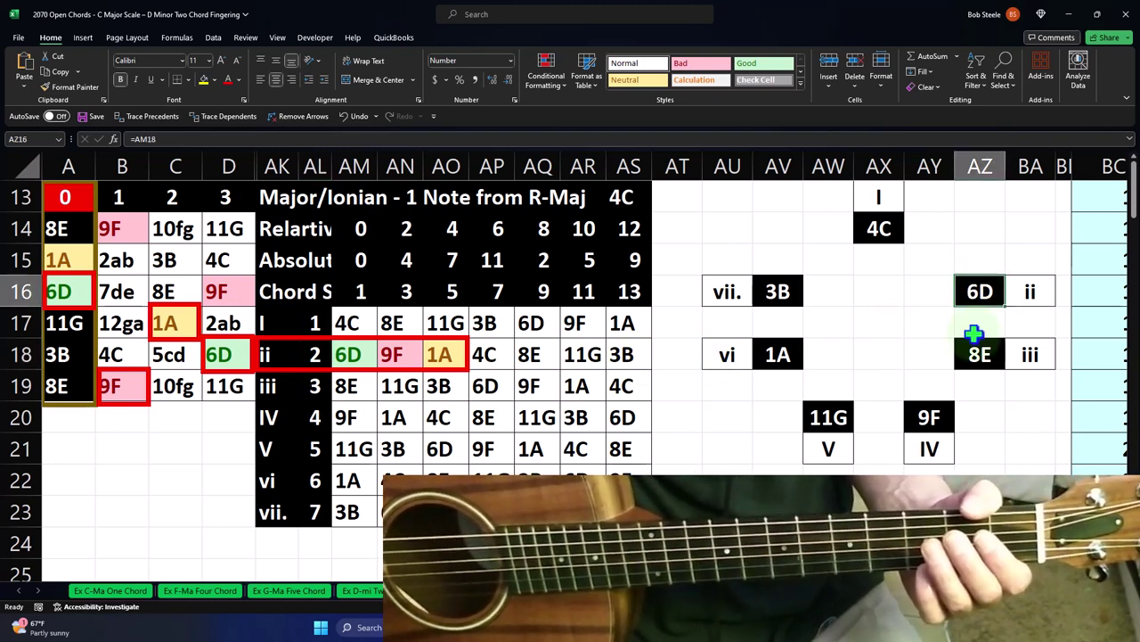
pyautogui.click(929, 417)
pyautogui.click(777, 357)
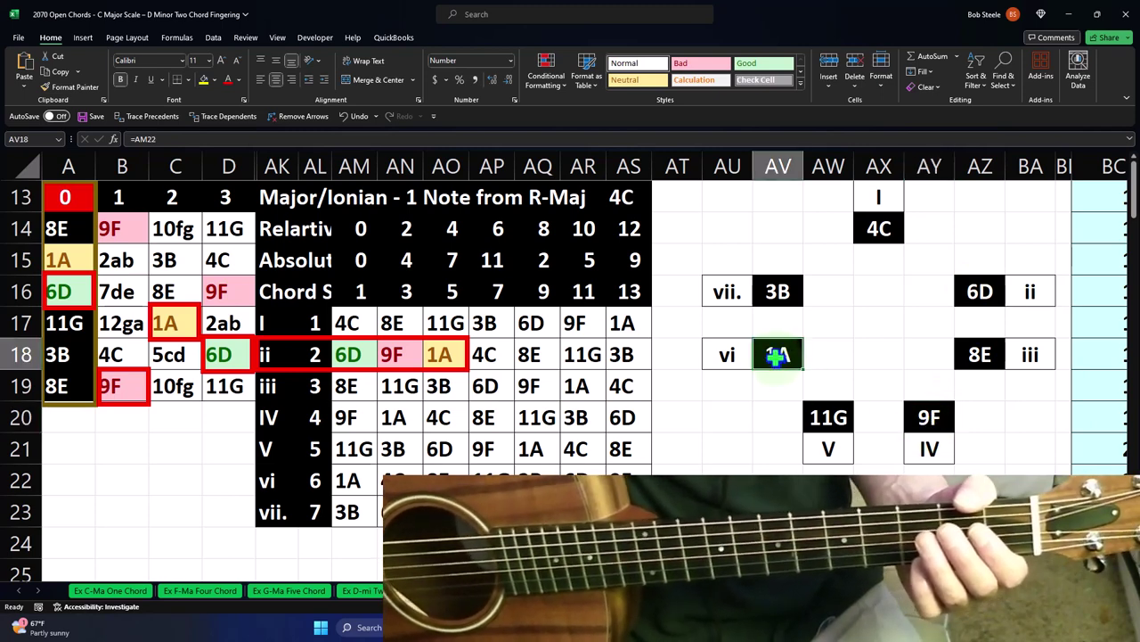
pyautogui.click(347, 354)
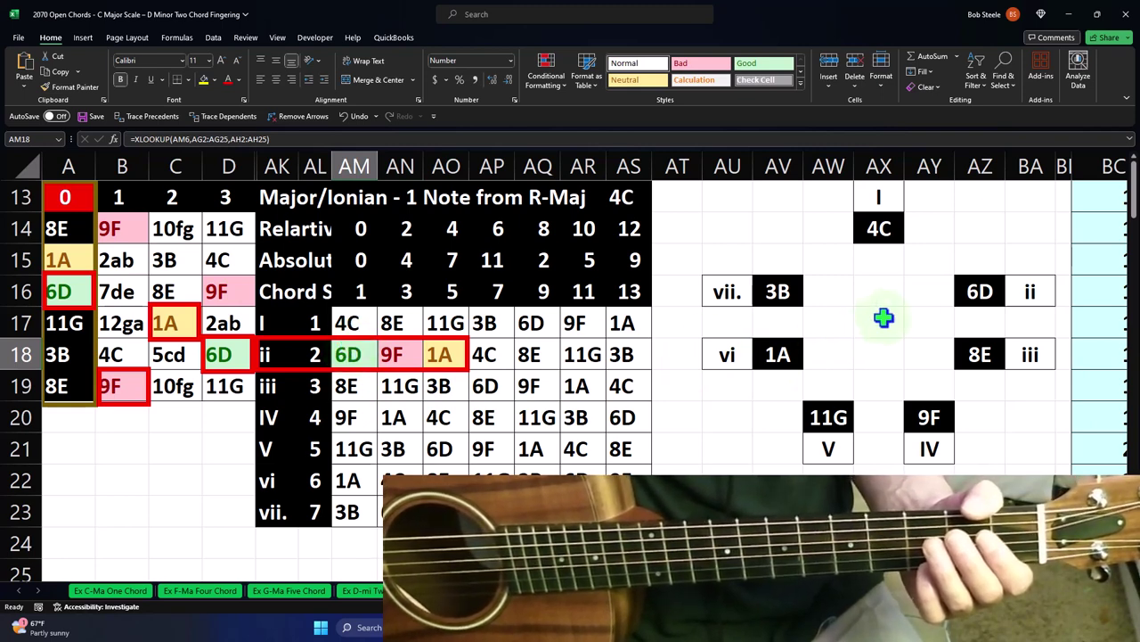
pyautogui.click(969, 287)
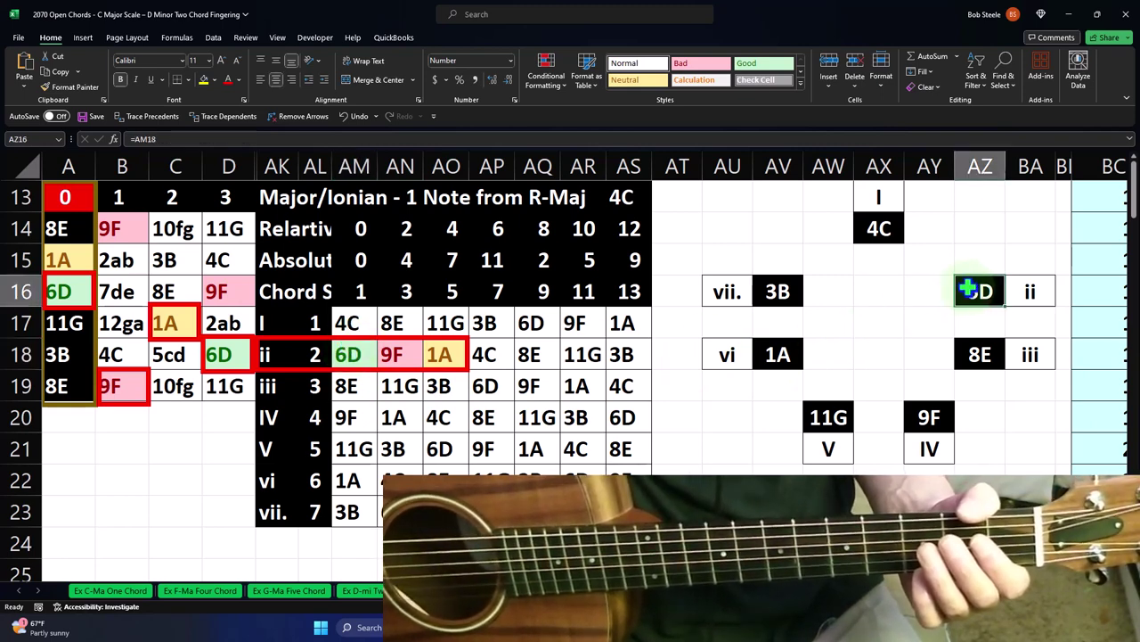
pyautogui.click(927, 416)
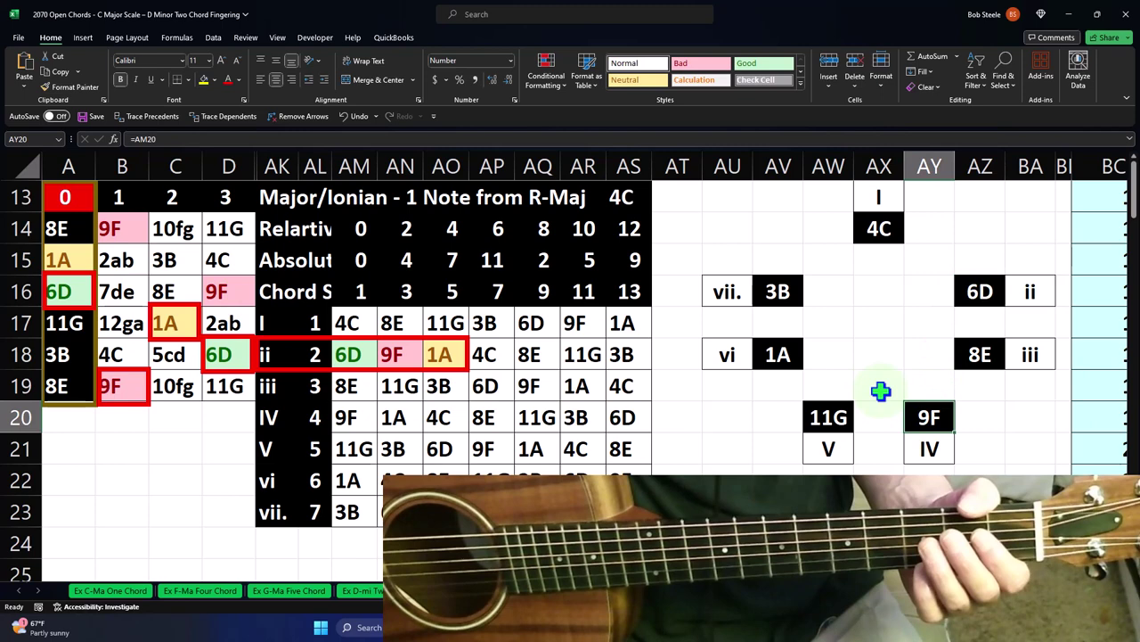
pyautogui.click(777, 353)
# Step: Relate the chord scale intervals 1, 3 and 5 to the notes 6D and 9F, and check the third's absolute interval in AN15
pyautogui.moveTo(360, 291); pyautogui.dragTo(446, 292)
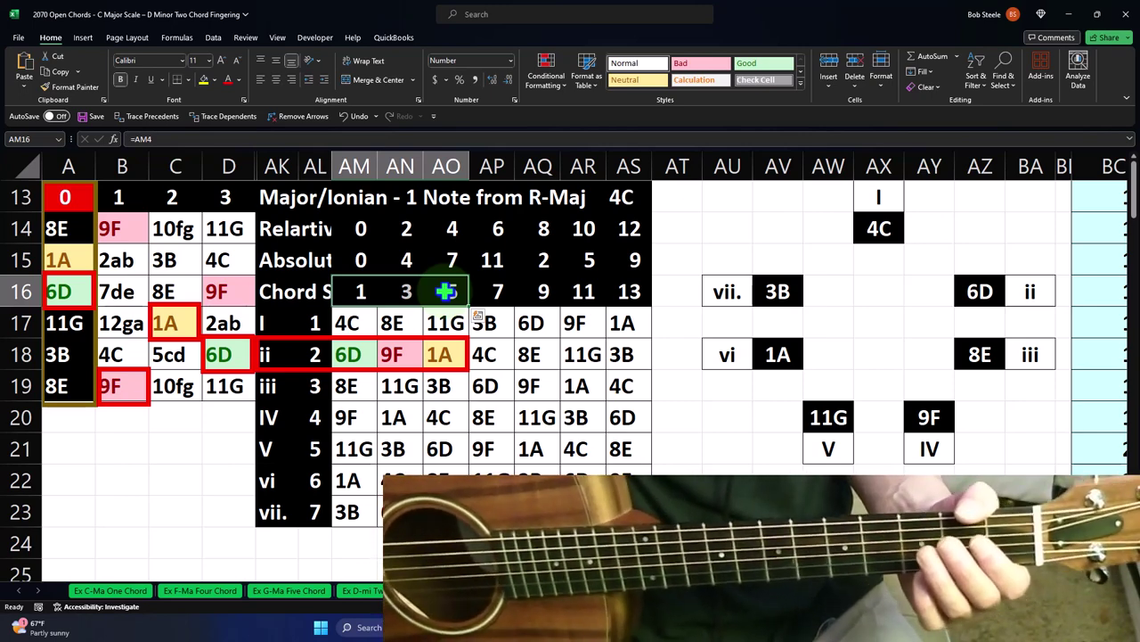
pyautogui.click(356, 354)
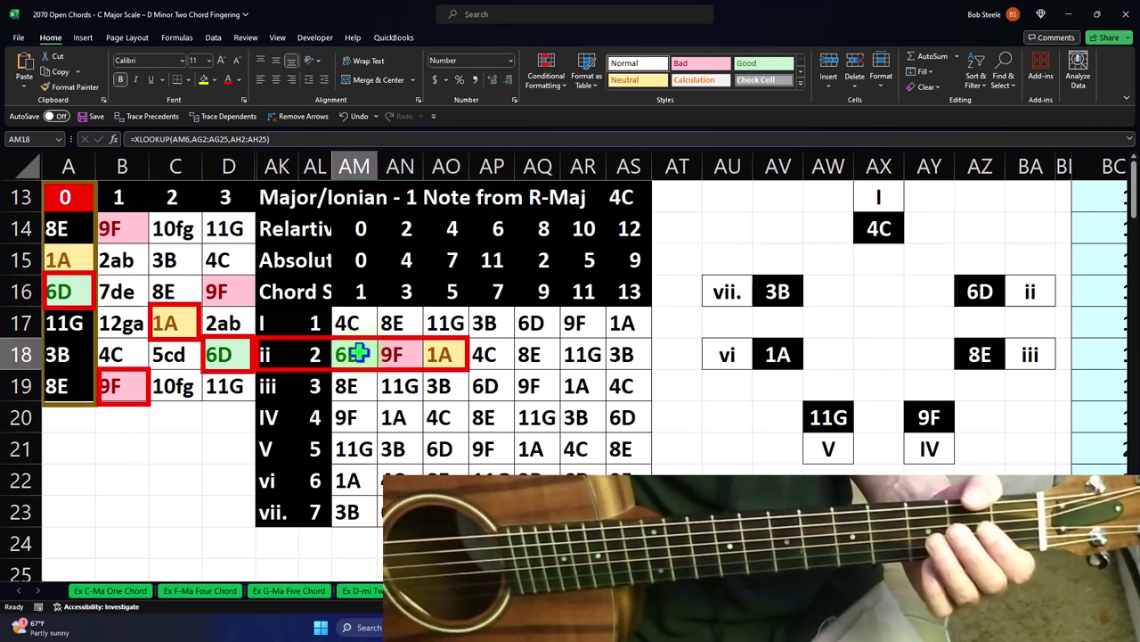
pyautogui.click(398, 354)
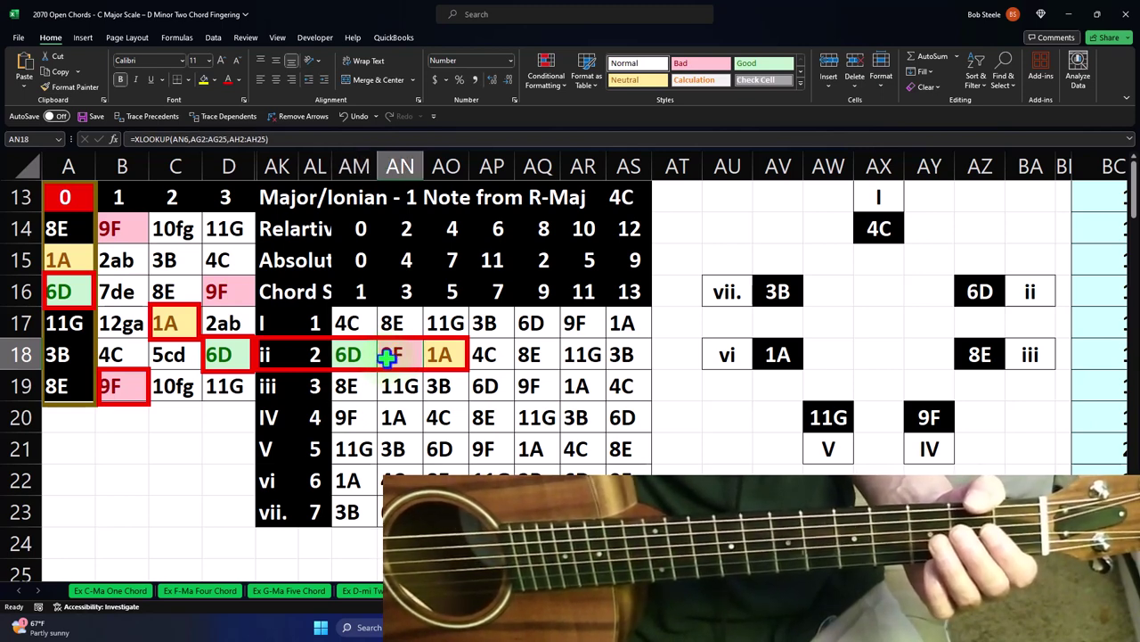
pyautogui.click(410, 259)
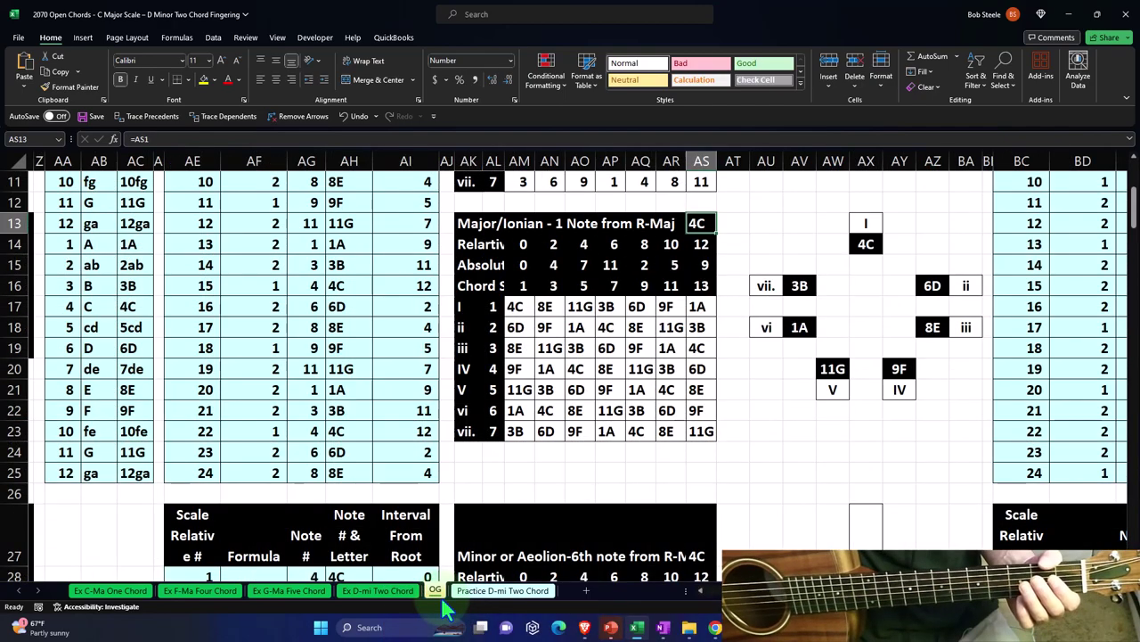
# Step: On the OG sheet, set the scale's root note number in AG2 to 6 and check its note letter in AH2
pyautogui.scroll(2, 521, 493)
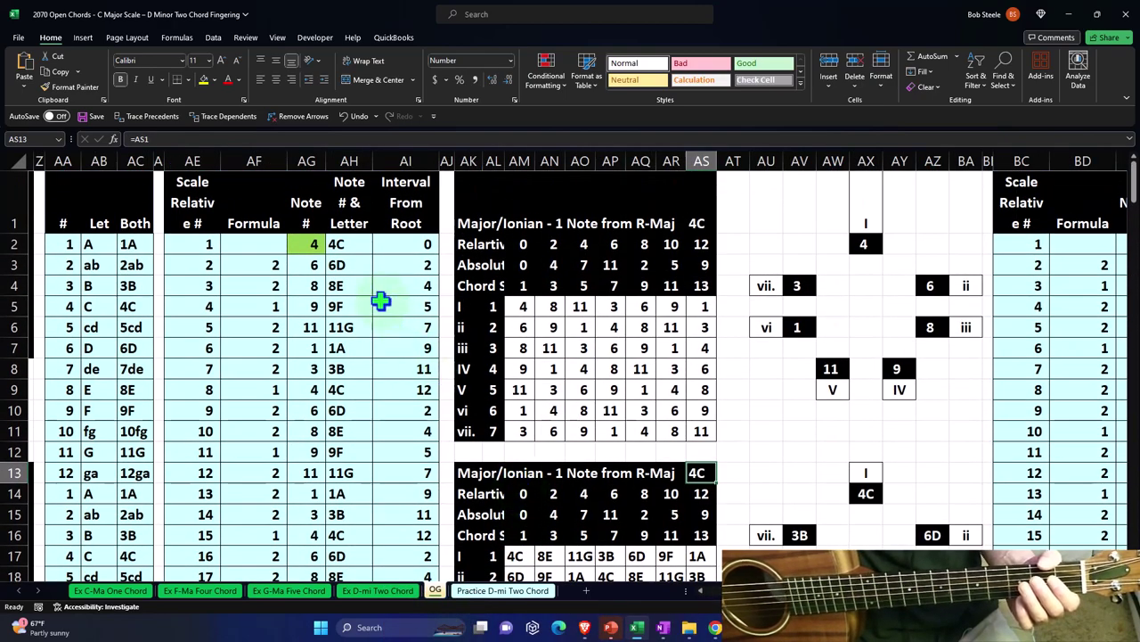
pyautogui.click(306, 247)
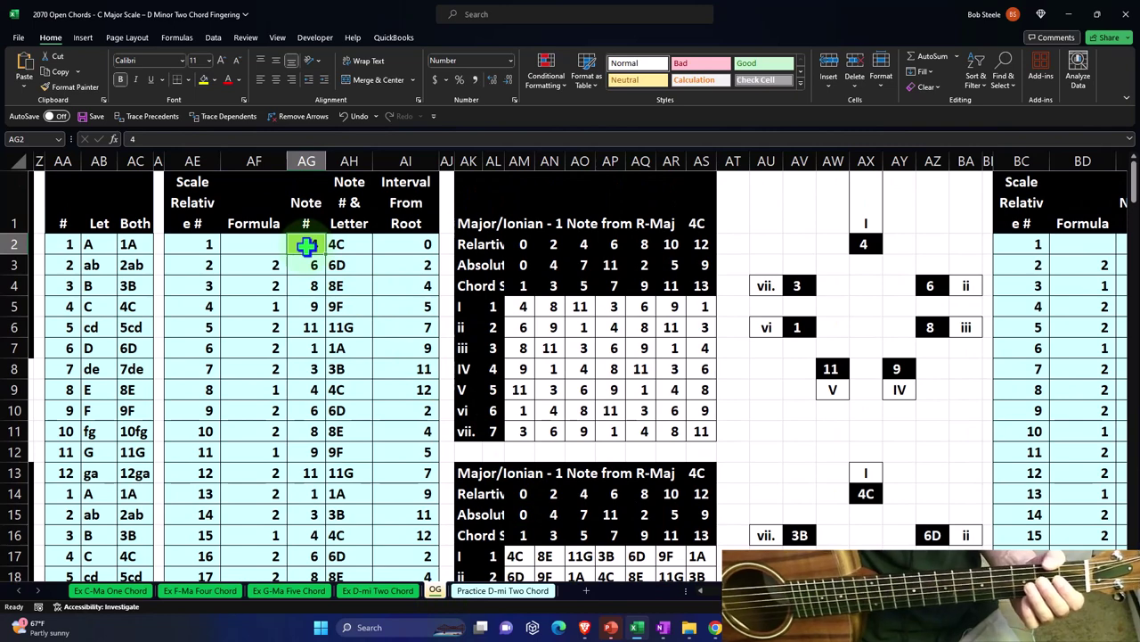
pyautogui.write('6')
pyautogui.press('Return')
pyautogui.click(337, 245)
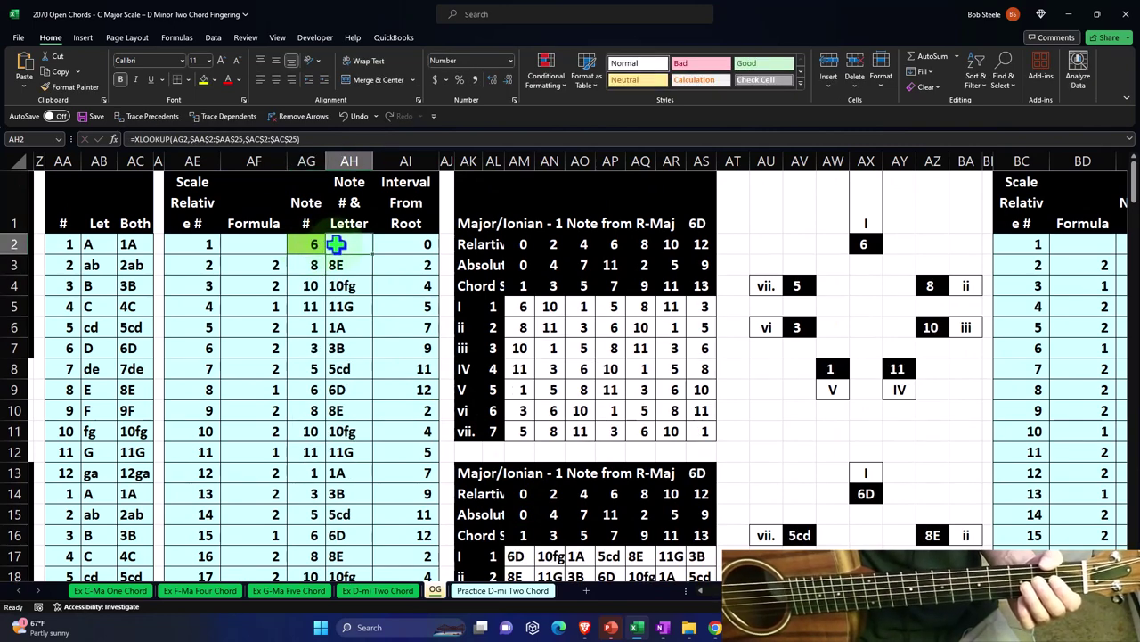
# Step: Examine the one chord root in the Major/Ionian table and the notes 6D, 9F and 1A in column AM of the Minor or Aeolian table
pyautogui.scroll(-2, 530, 321)
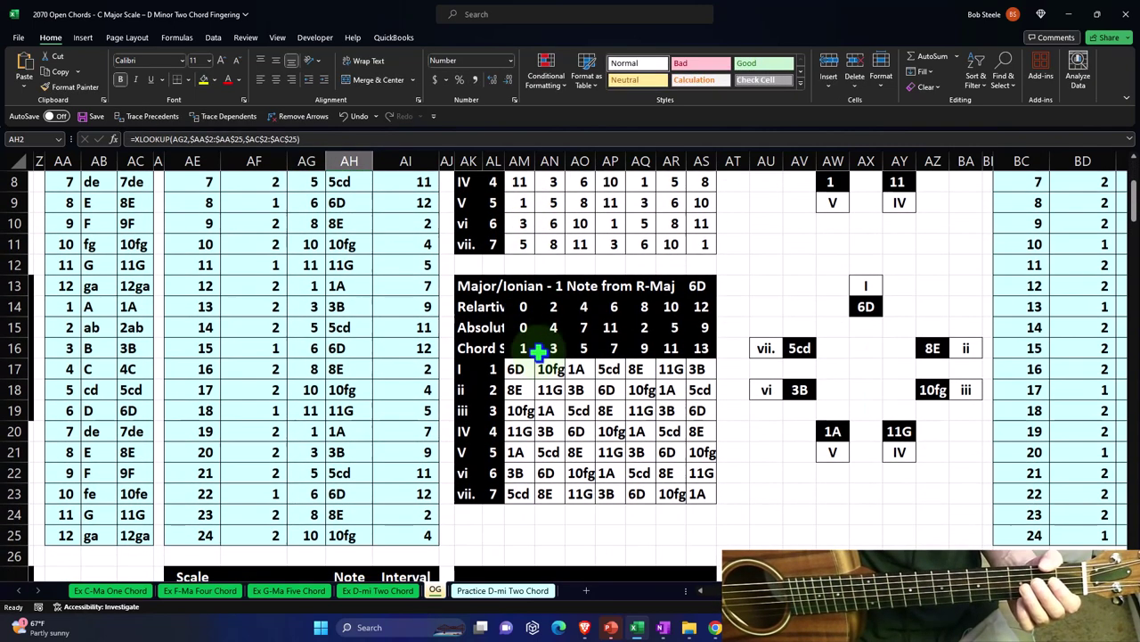
pyautogui.click(531, 373)
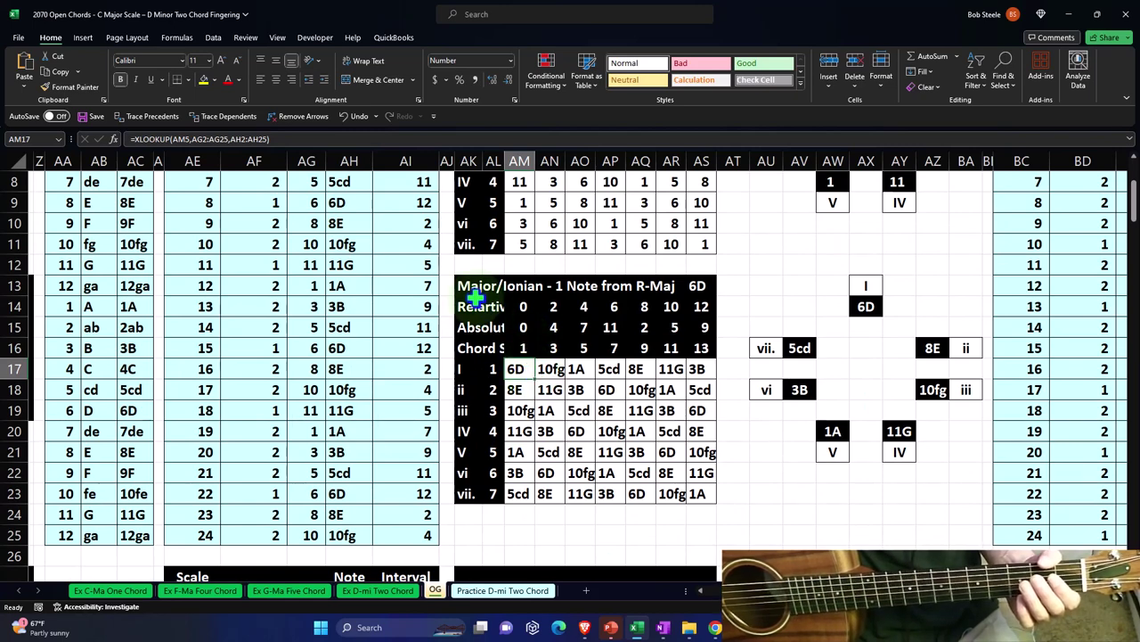
pyautogui.scroll(-9, 475, 299)
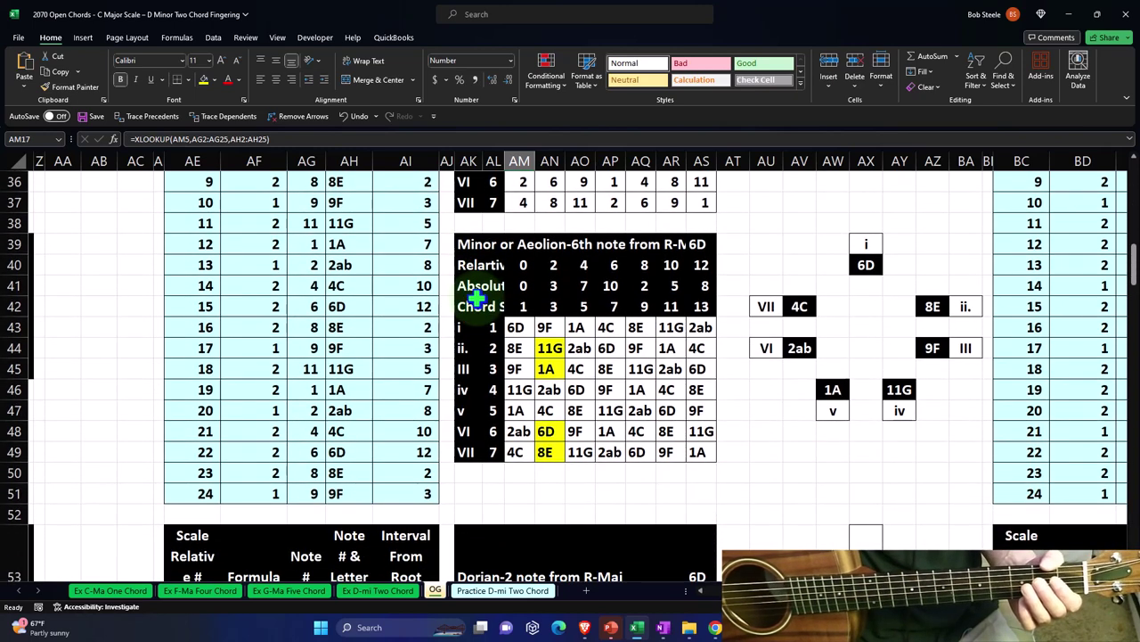
pyautogui.click(519, 327)
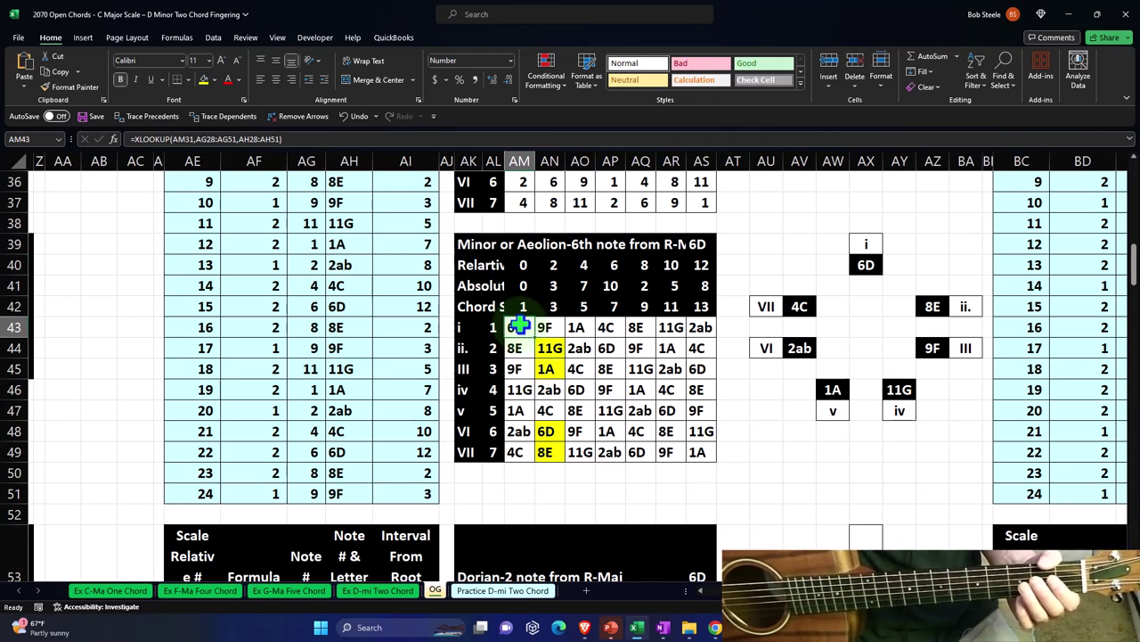
pyautogui.click(516, 369)
pyautogui.click(515, 409)
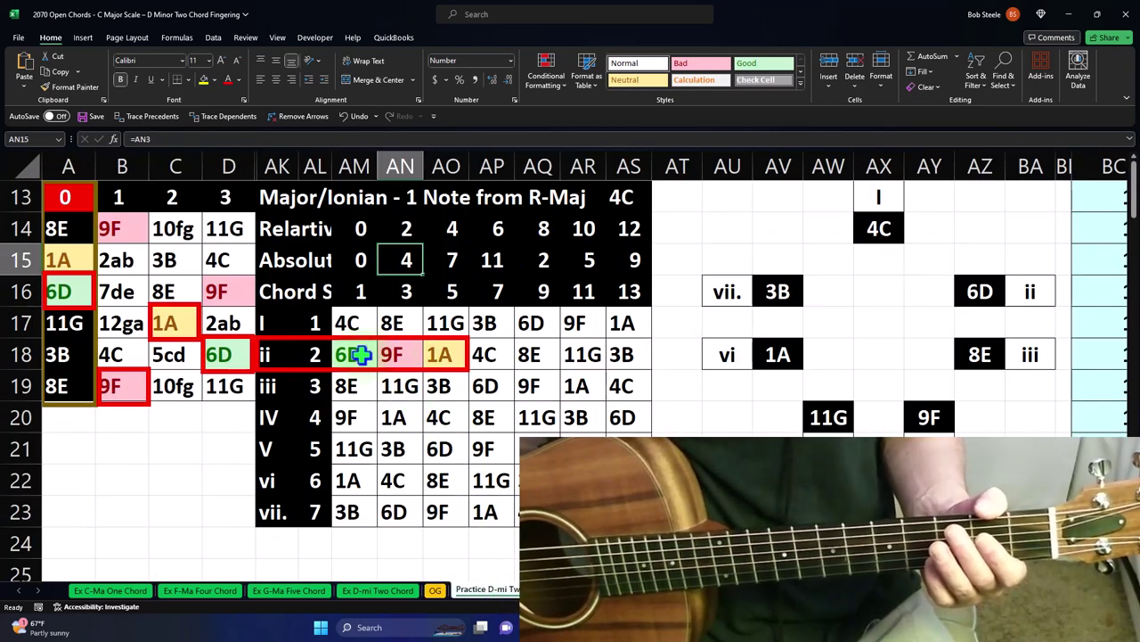
# Step: On the Practice D-mi Two Chord sheet, compare two chord notes AM18:AO18 with the chord scale intervals 1, 3 and 5, then check each note
pyautogui.moveTo(356, 355); pyautogui.dragTo(441, 354)
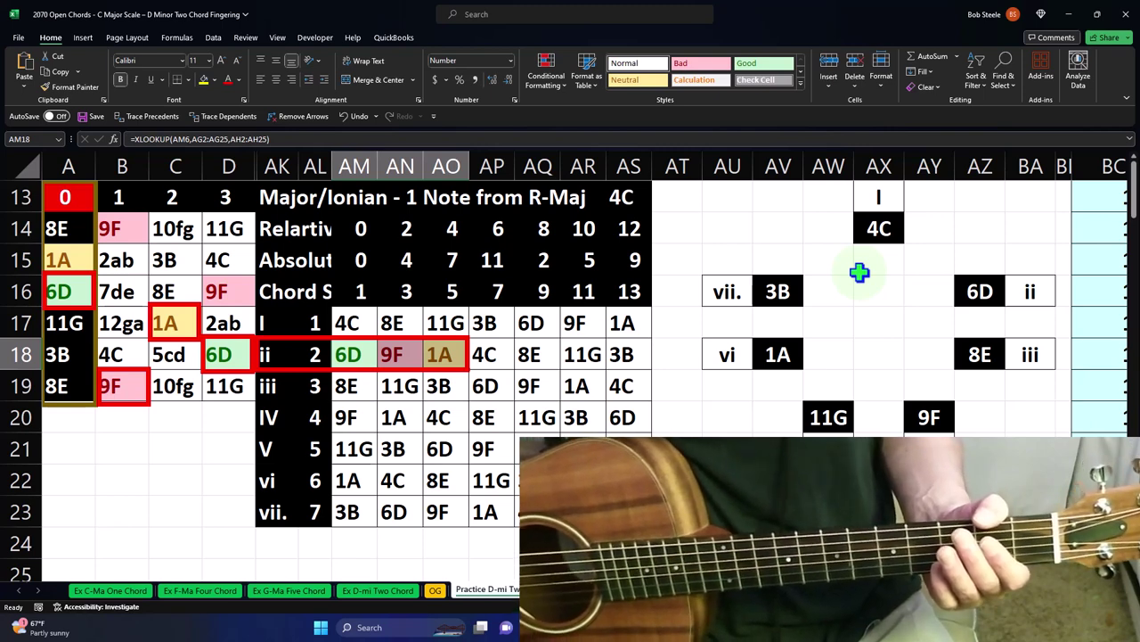
pyautogui.click(357, 292)
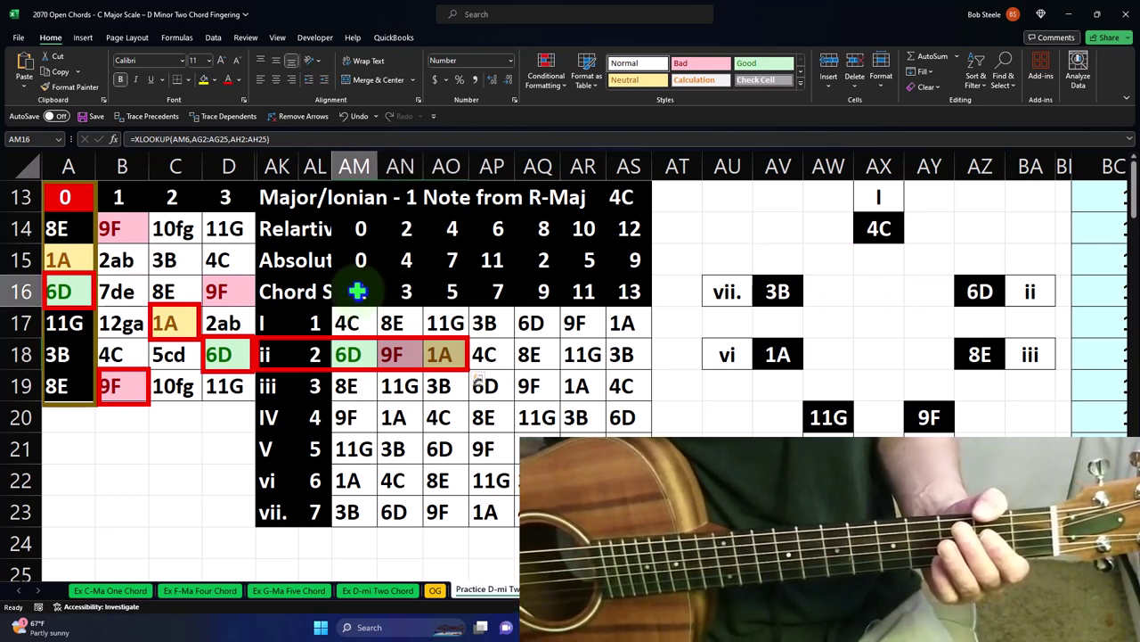
pyautogui.moveTo(357, 291); pyautogui.dragTo(433, 295)
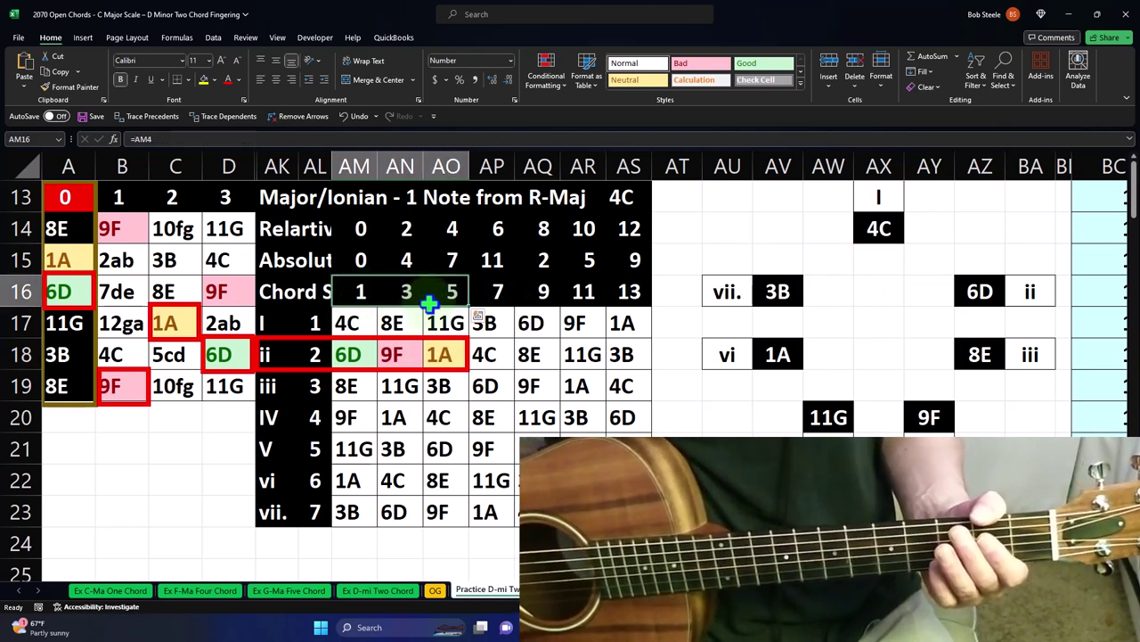
pyautogui.click(356, 354)
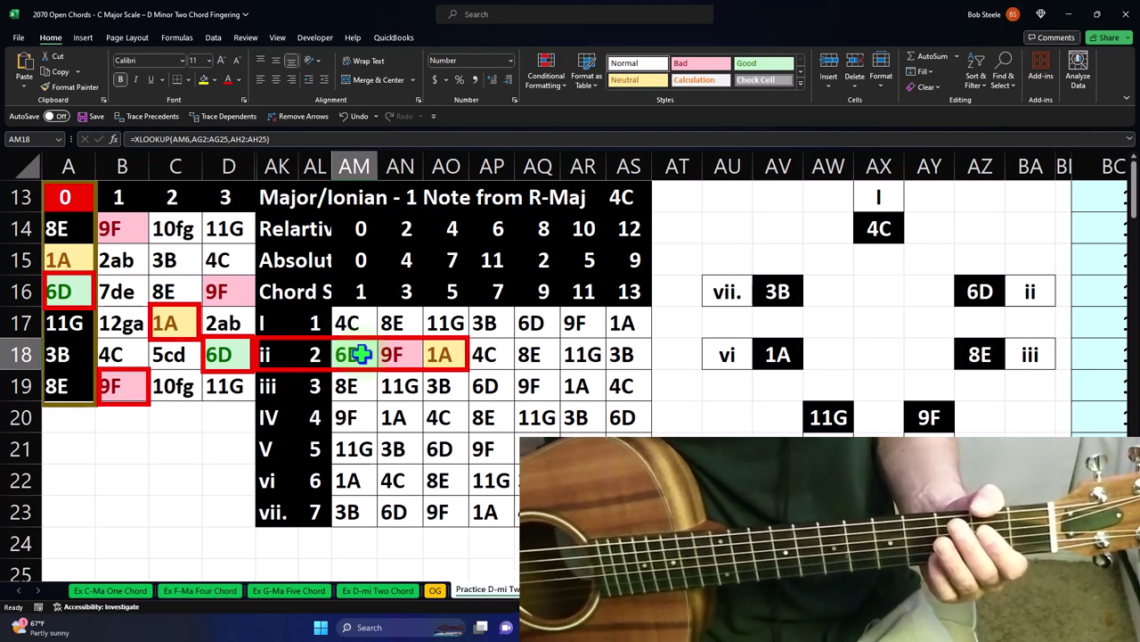
pyautogui.click(396, 354)
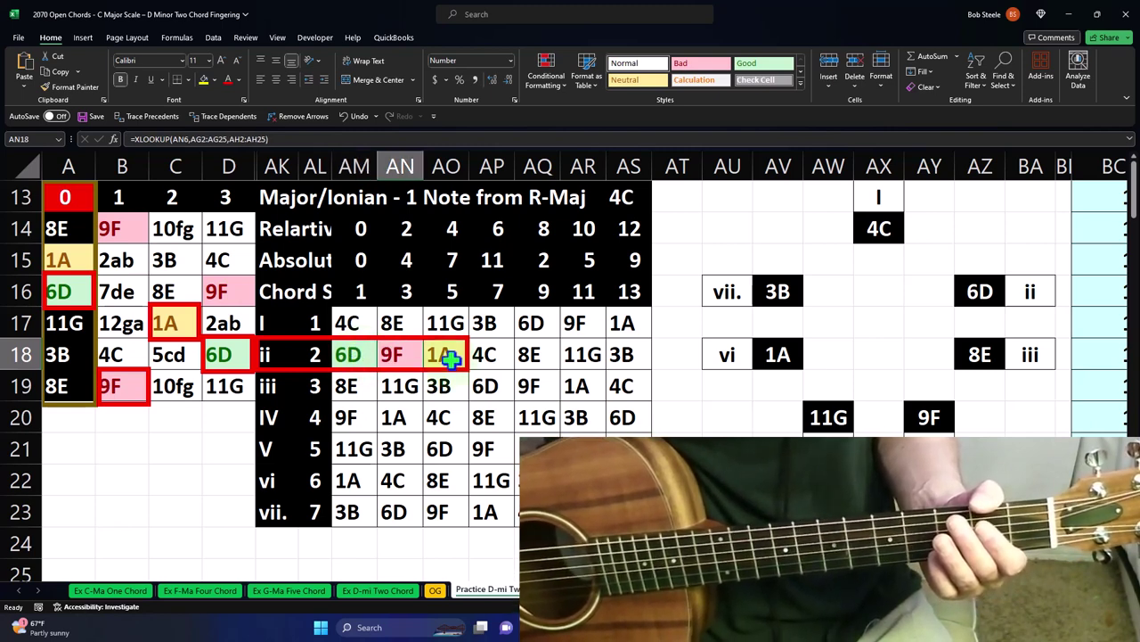
pyautogui.click(452, 357)
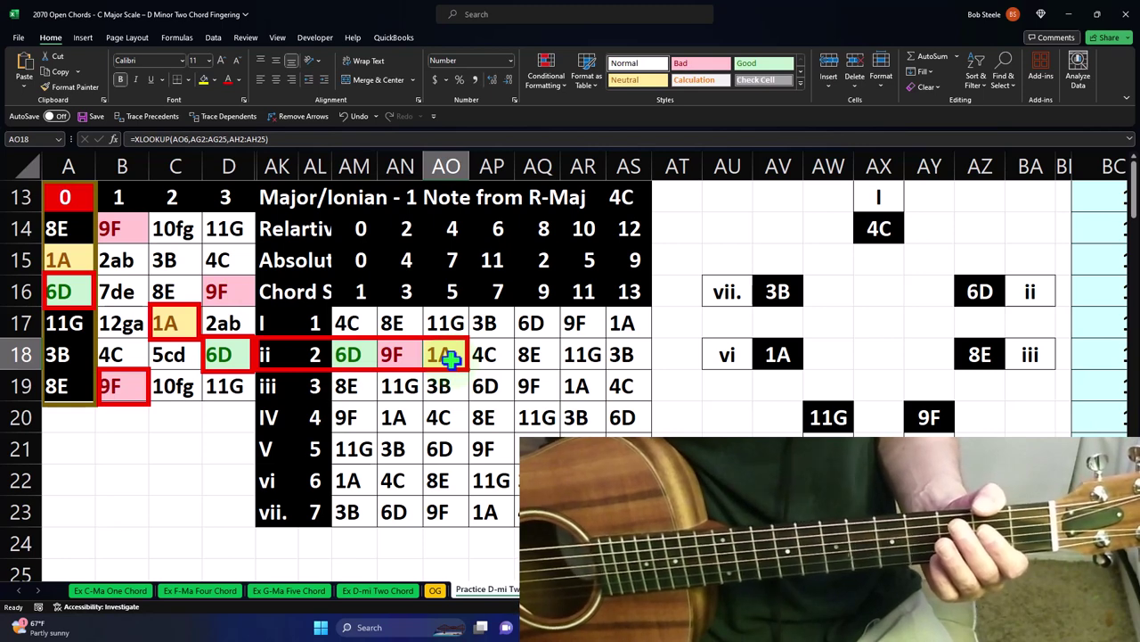
# Step: Locate the open 6D in A16, the 9F in D16 and the 1A in C17 on the open-position fretboard
pyautogui.click(71, 292)
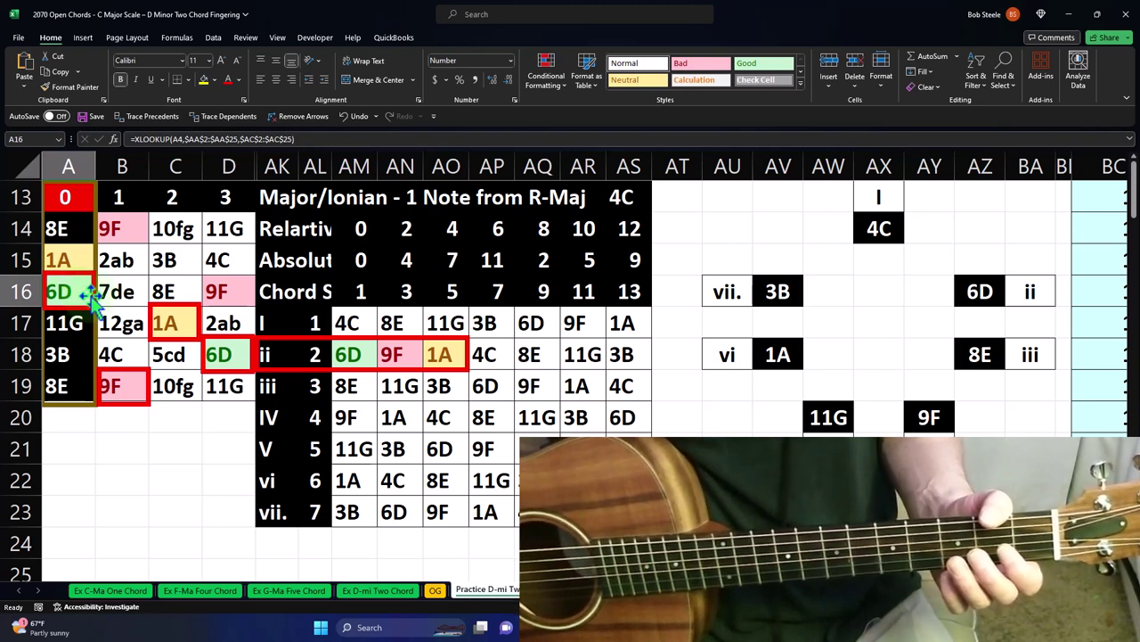
pyautogui.click(236, 284)
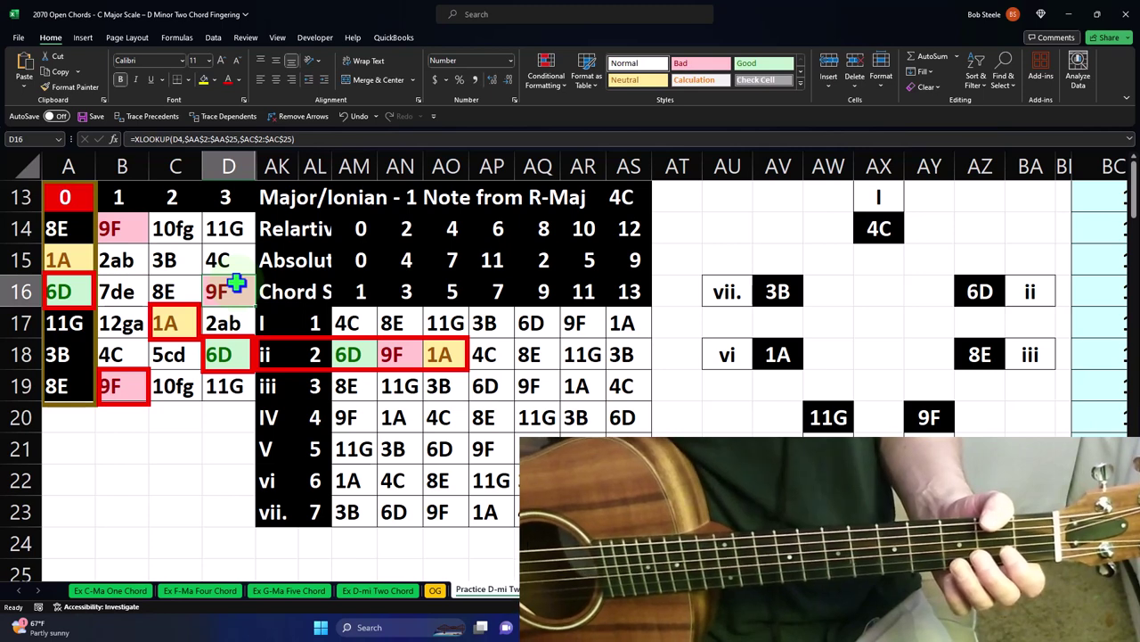
pyautogui.click(171, 318)
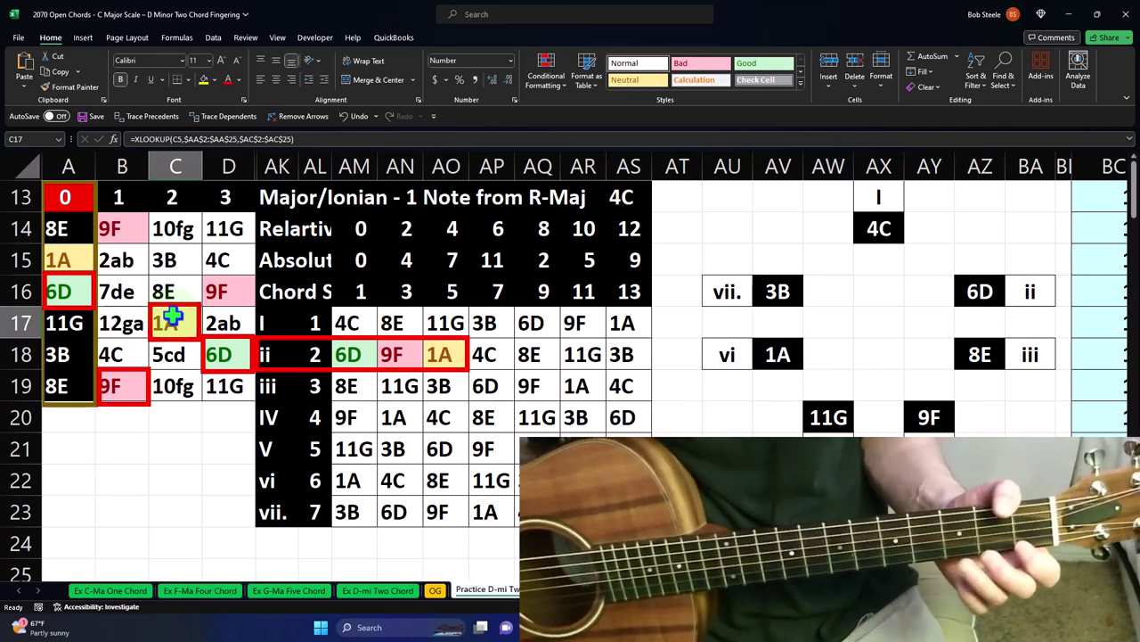
pyautogui.click(67, 291)
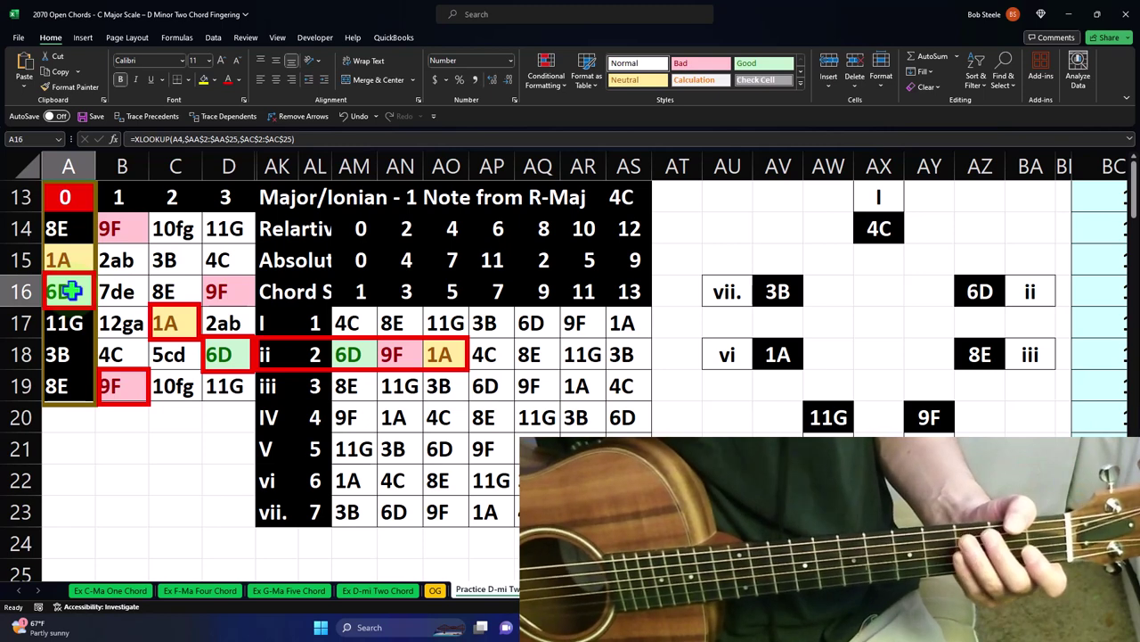
# Step: Compare the key note in AS13 with the open 6D on the fretboard, and check the three and six chord numbers
pyautogui.click(631, 201)
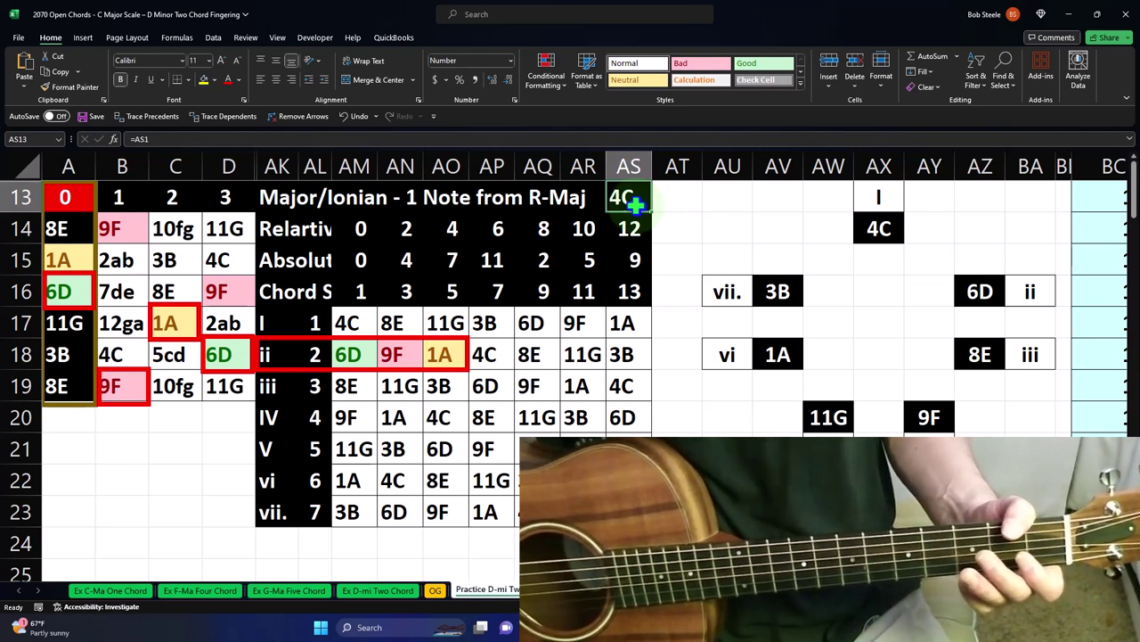
pyautogui.click(60, 284)
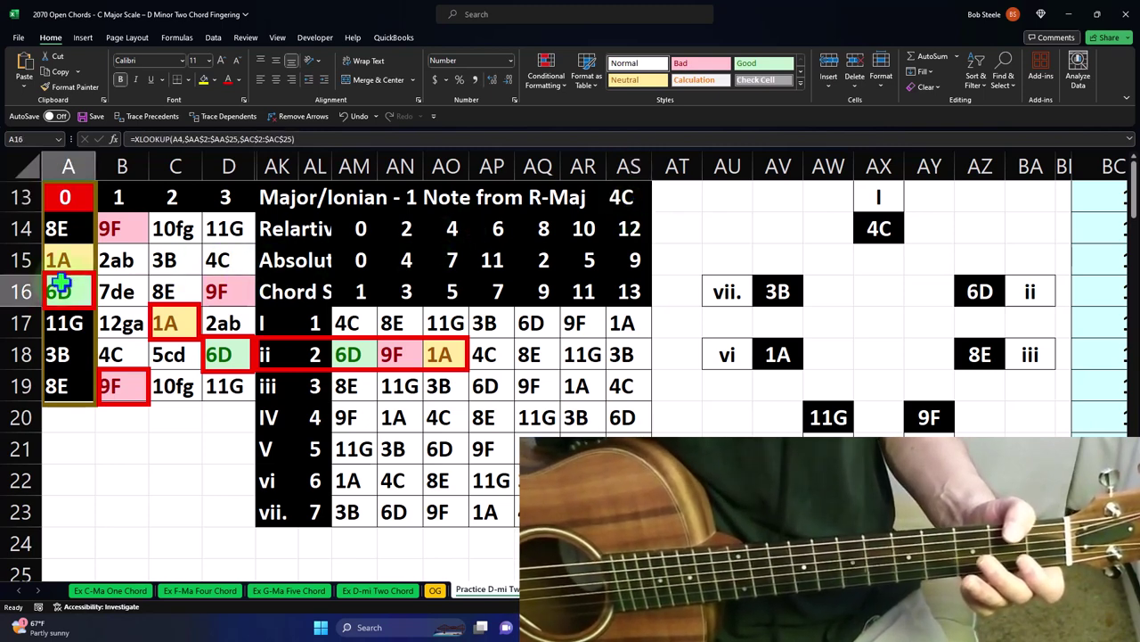
pyautogui.click(320, 385)
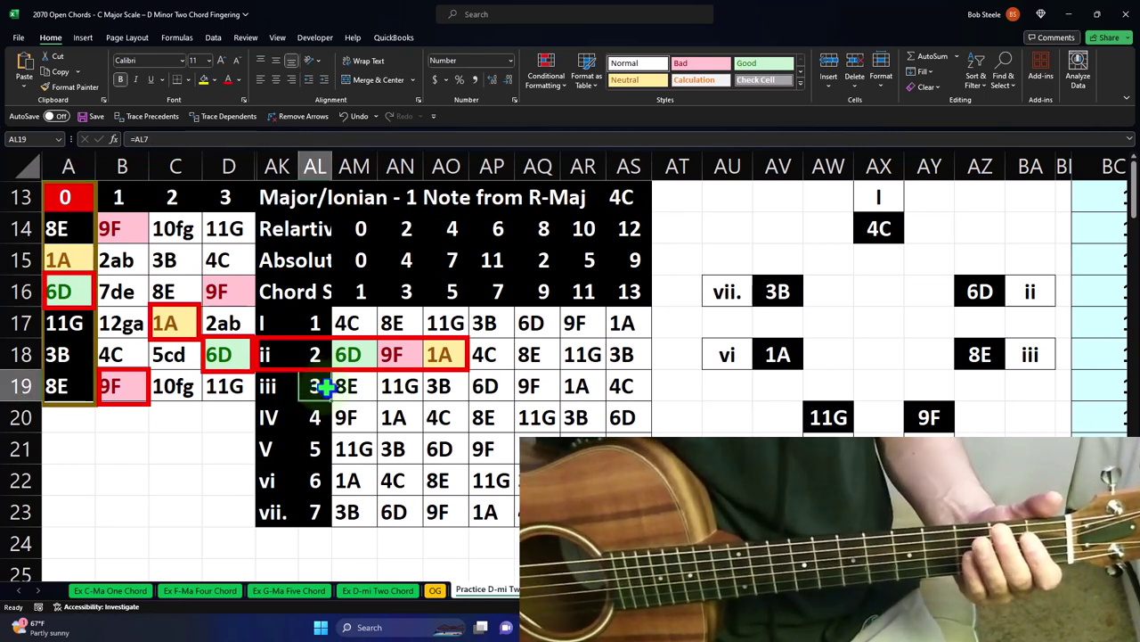
pyautogui.click(319, 481)
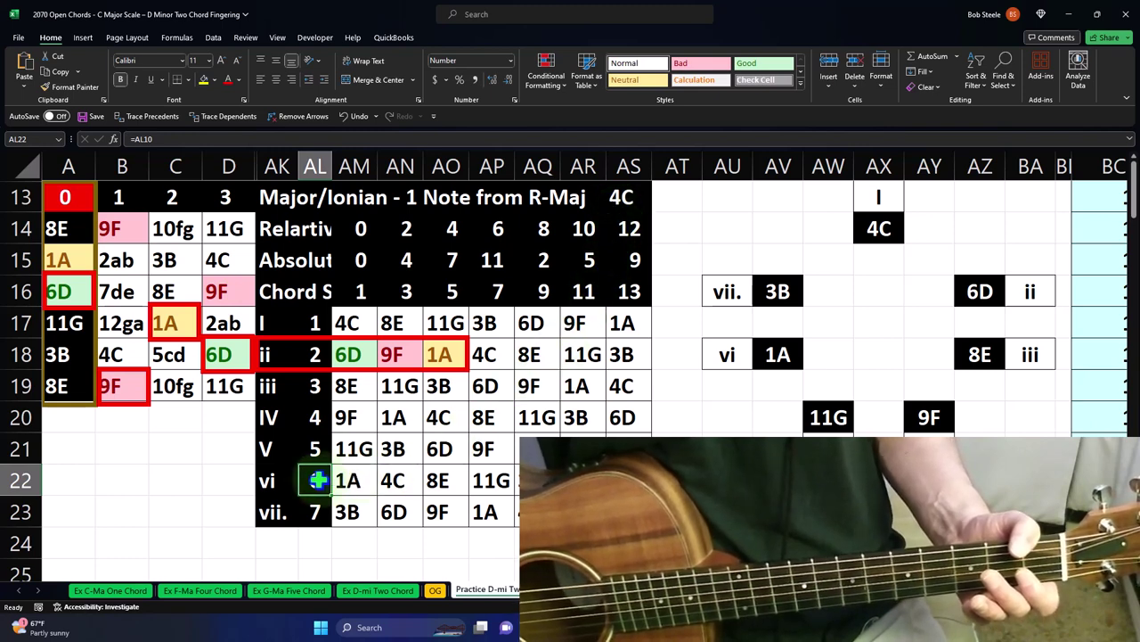
# Step: Compare the six chord root in AL22:AM22 with the two chord root in AL18:AM18, then examine the open-position fretboard A14:D19
pyautogui.moveTo(318, 480); pyautogui.dragTo(331, 479)
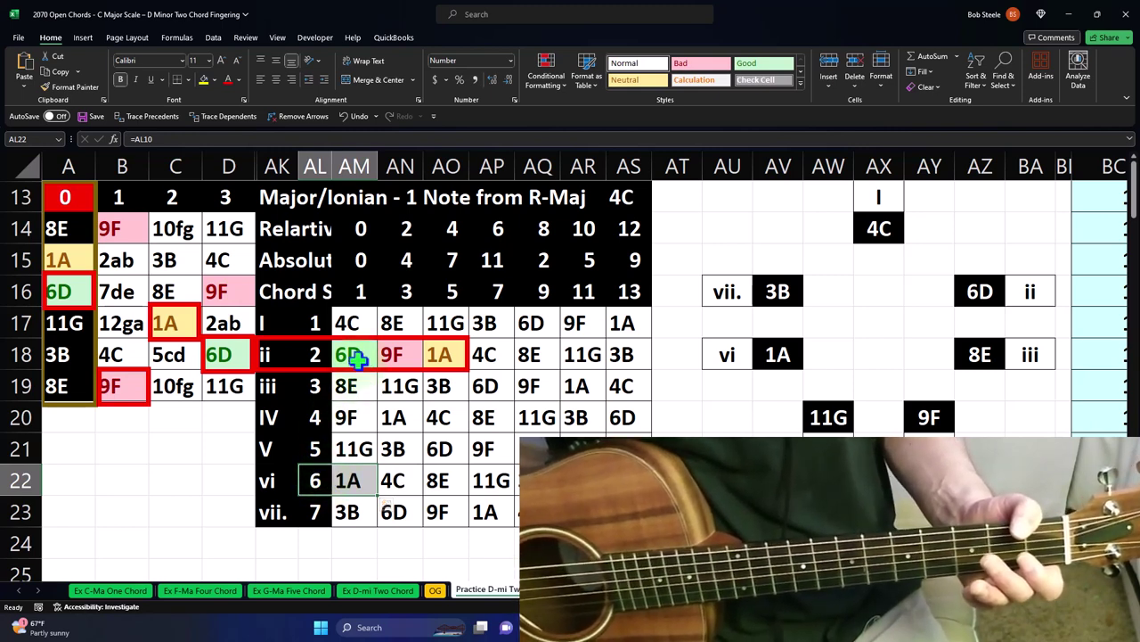
pyautogui.moveTo(319, 354); pyautogui.dragTo(348, 355)
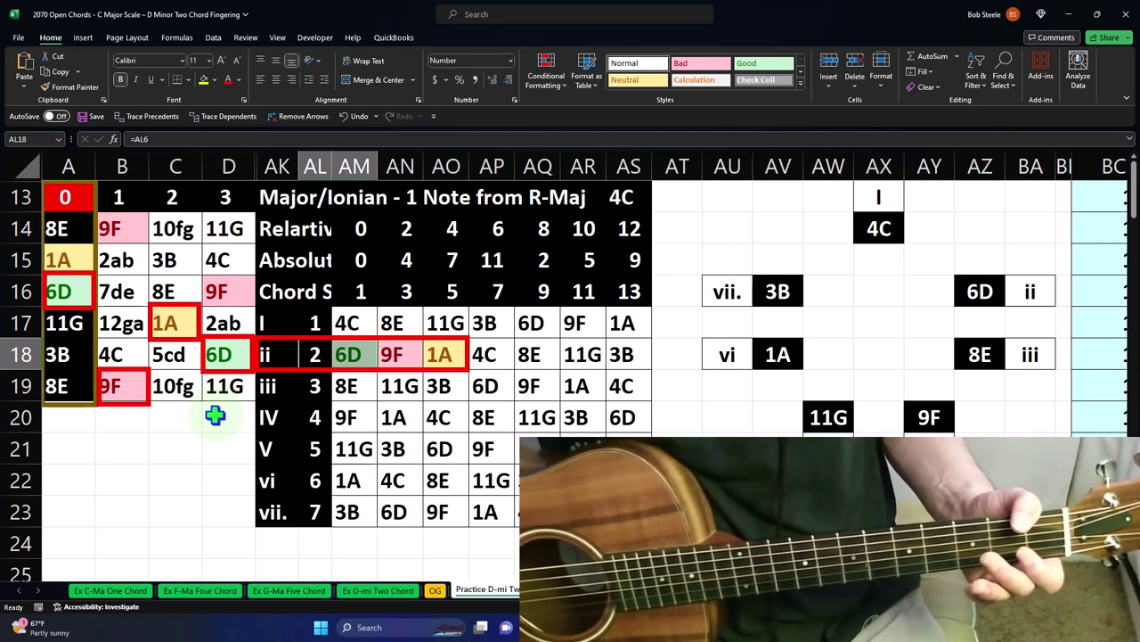
pyautogui.click(217, 449)
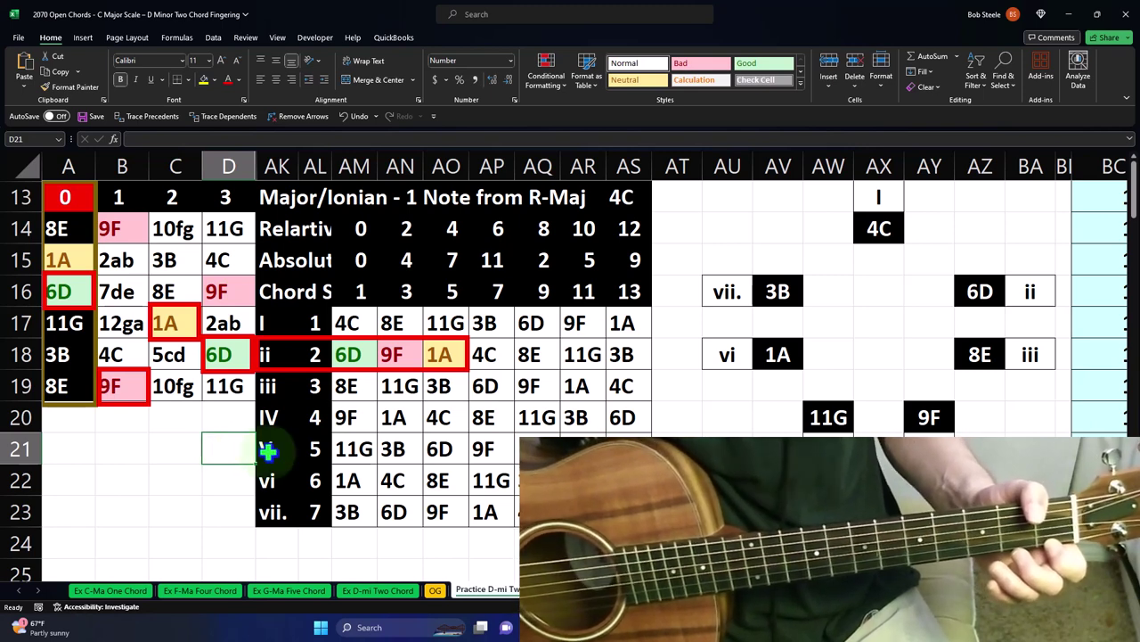
pyautogui.moveTo(59, 230)
pyautogui.mouseDown()
pyautogui.moveTo(156, 286)
pyautogui.moveTo(217, 416)
pyautogui.moveTo(210, 407)
pyautogui.mouseUp()
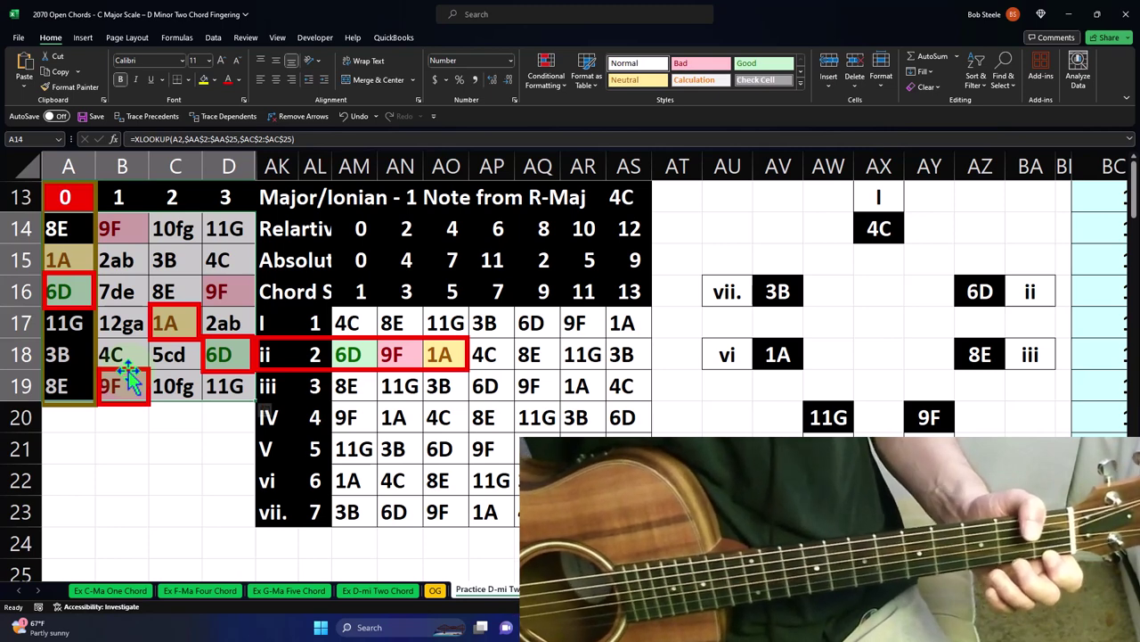
pyautogui.click(122, 439)
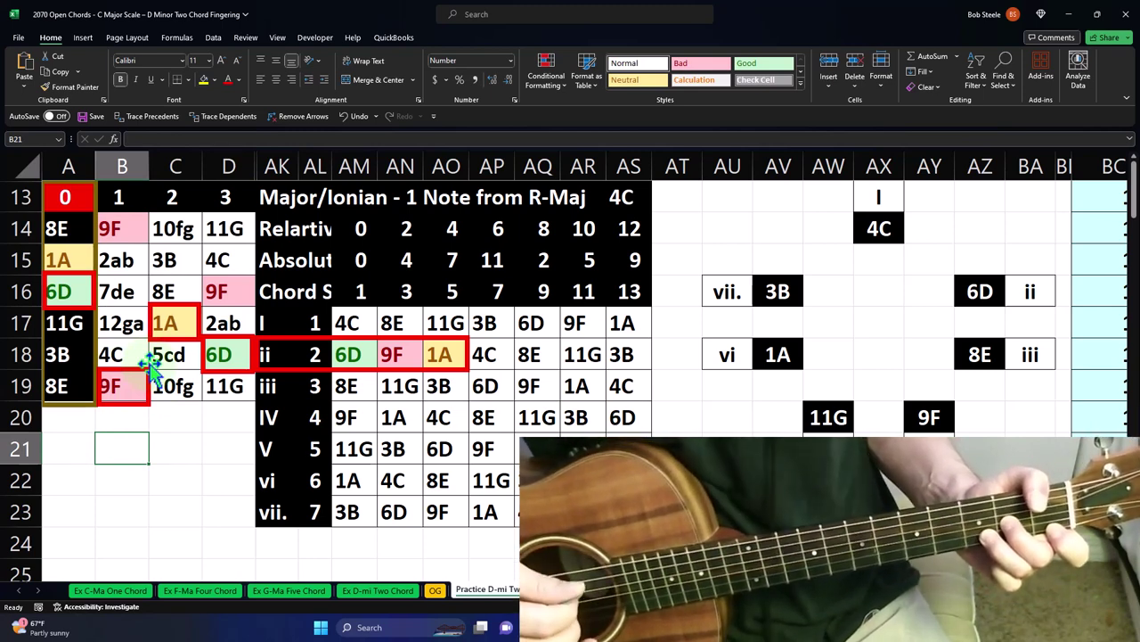
# Step: Check the open 6D in A16 against the open 1A in A15 and the 9F in B14
pyautogui.click(72, 290)
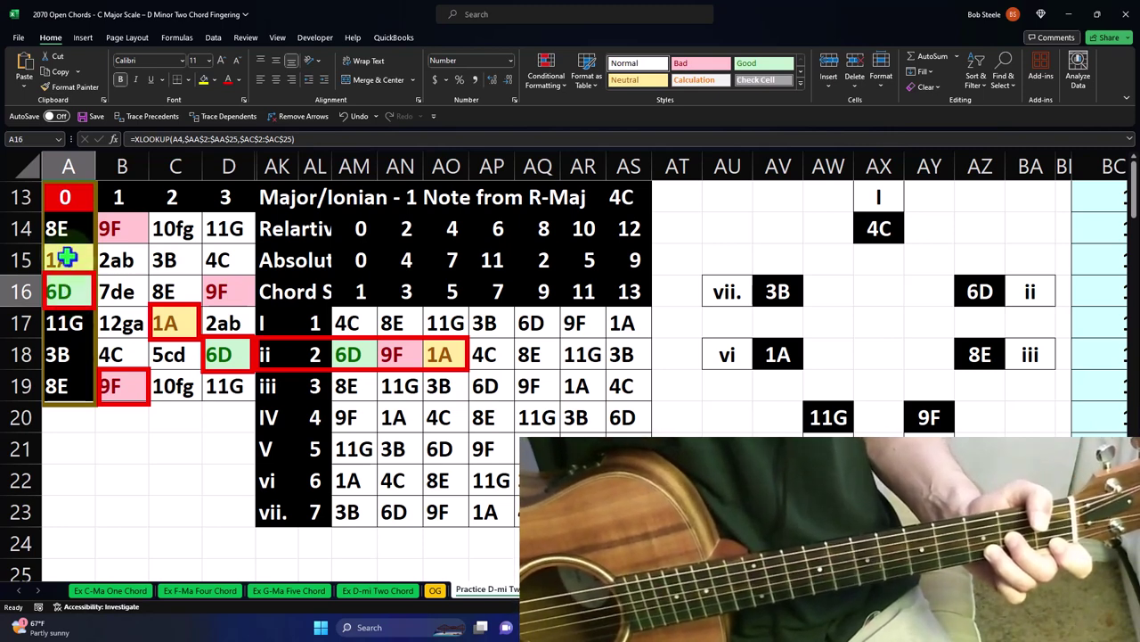
pyautogui.click(67, 259)
pyautogui.click(109, 227)
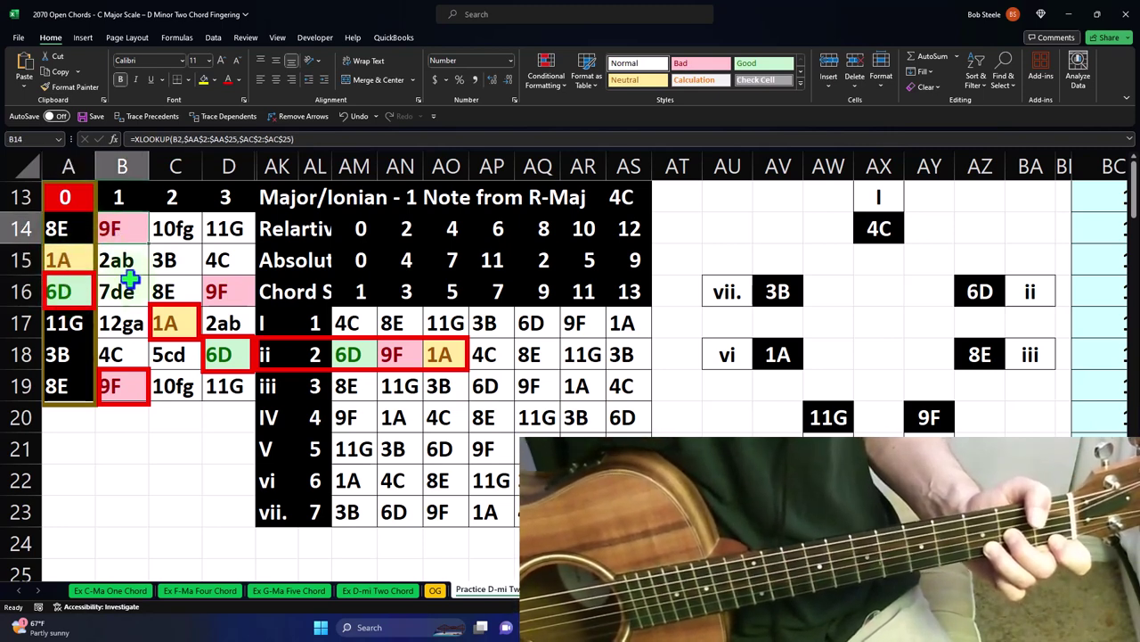
pyautogui.click(78, 287)
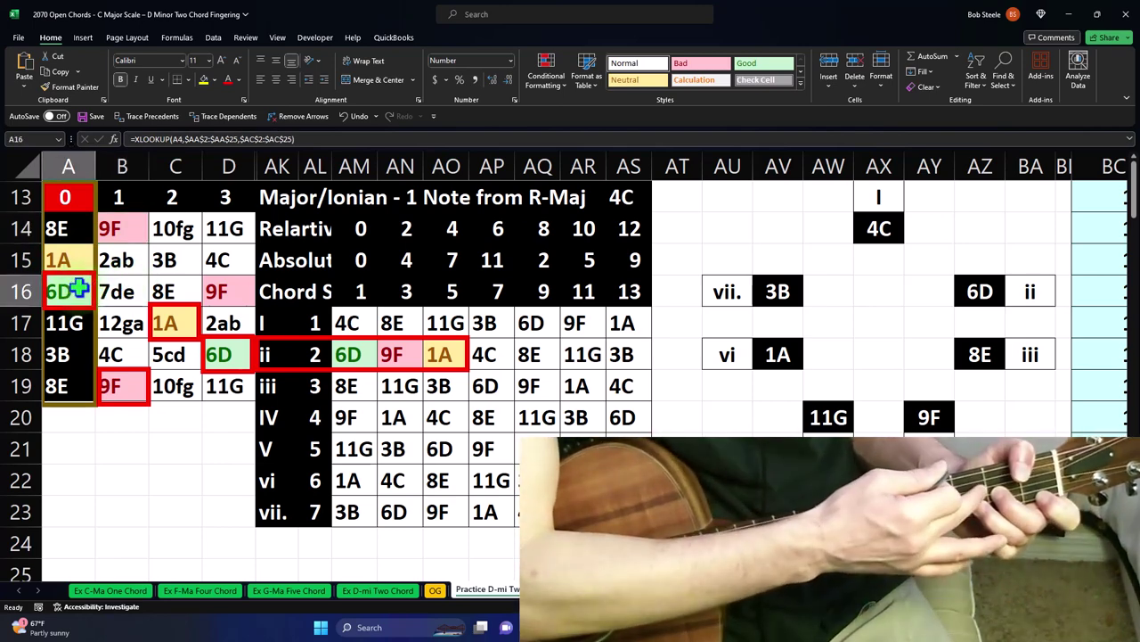
# Step: Trace the fretted notes in C17, D18 and B19, then compare the open 1A in A15 with the fifth in AO18
pyautogui.click(174, 327)
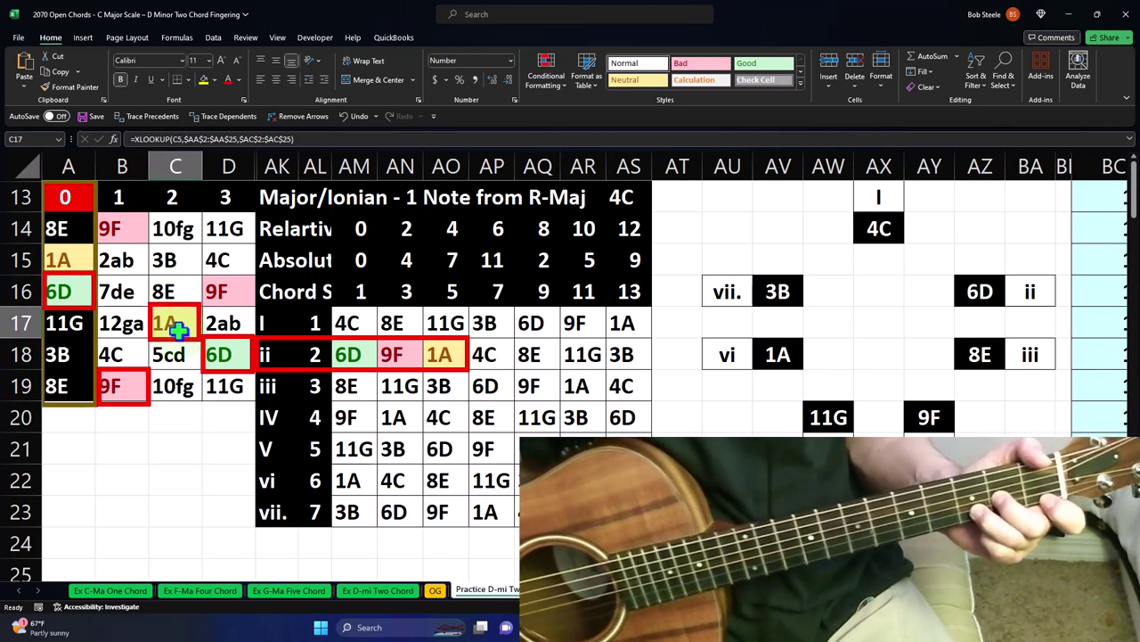
pyautogui.click(219, 354)
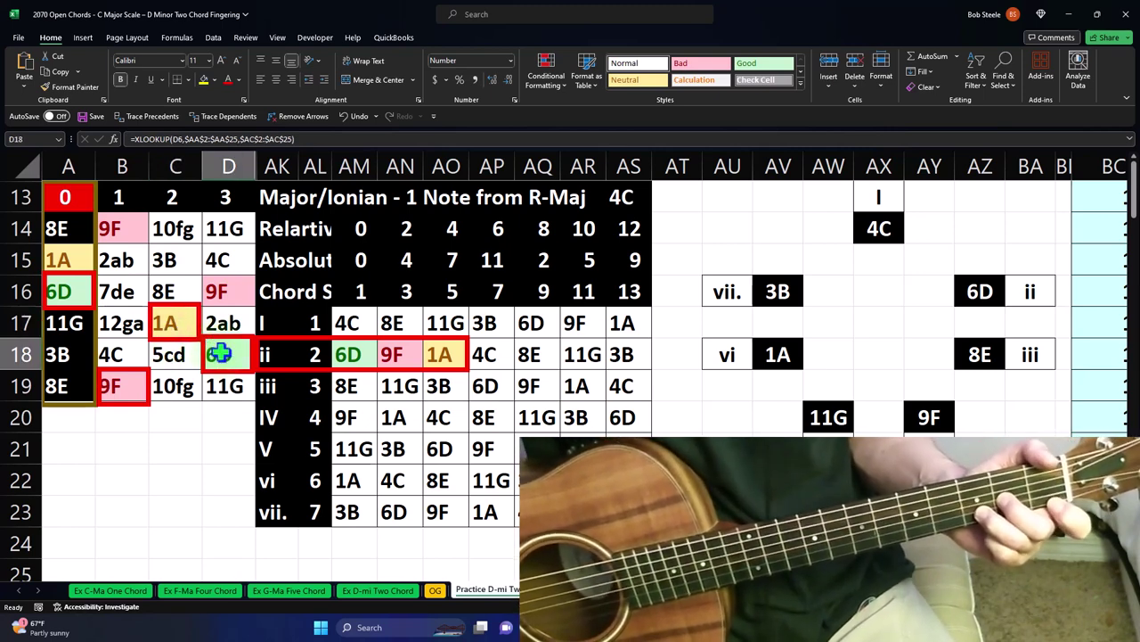
pyautogui.click(124, 384)
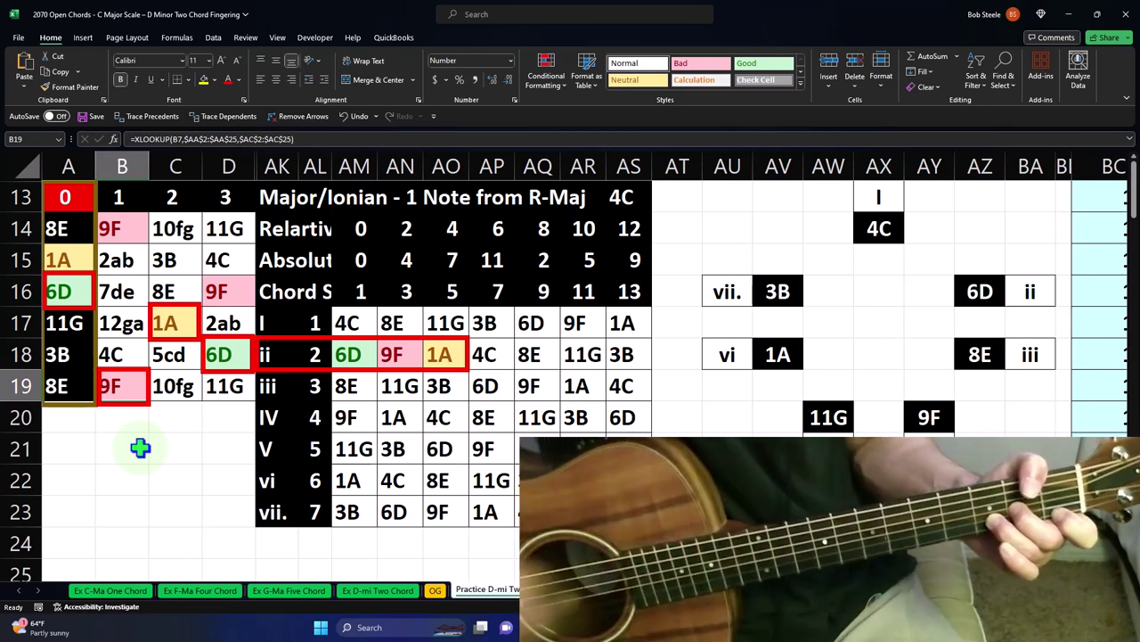
pyautogui.click(69, 259)
pyautogui.click(441, 354)
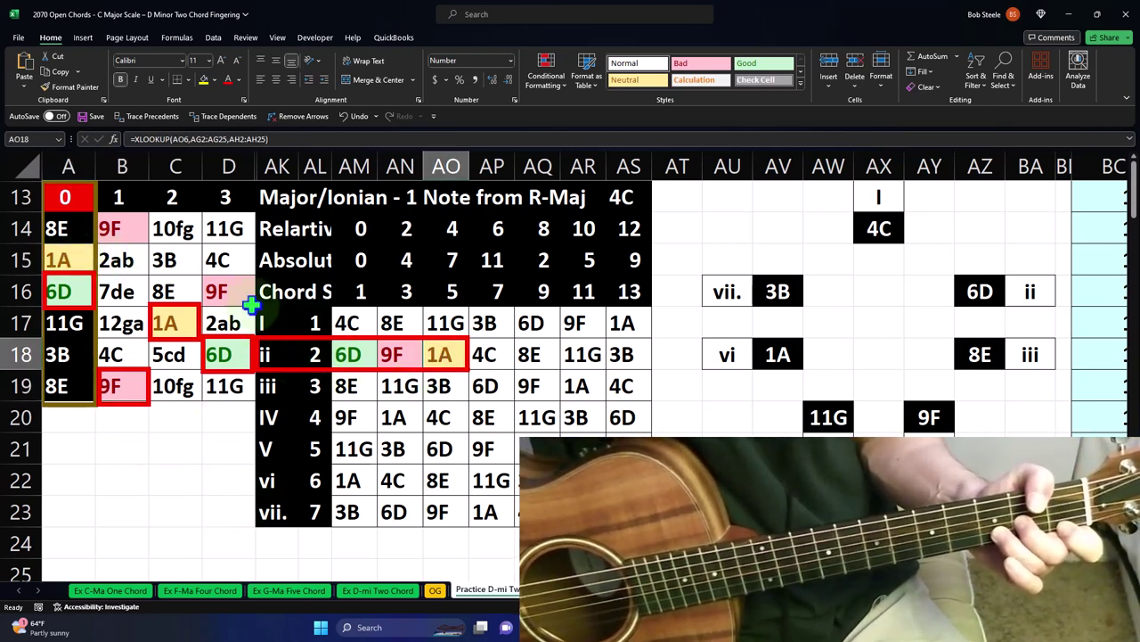
# Step: Copy the red rectangle around the open 6D in A16 and place the duplicate over the open 1A in A15
pyautogui.click(94, 286)
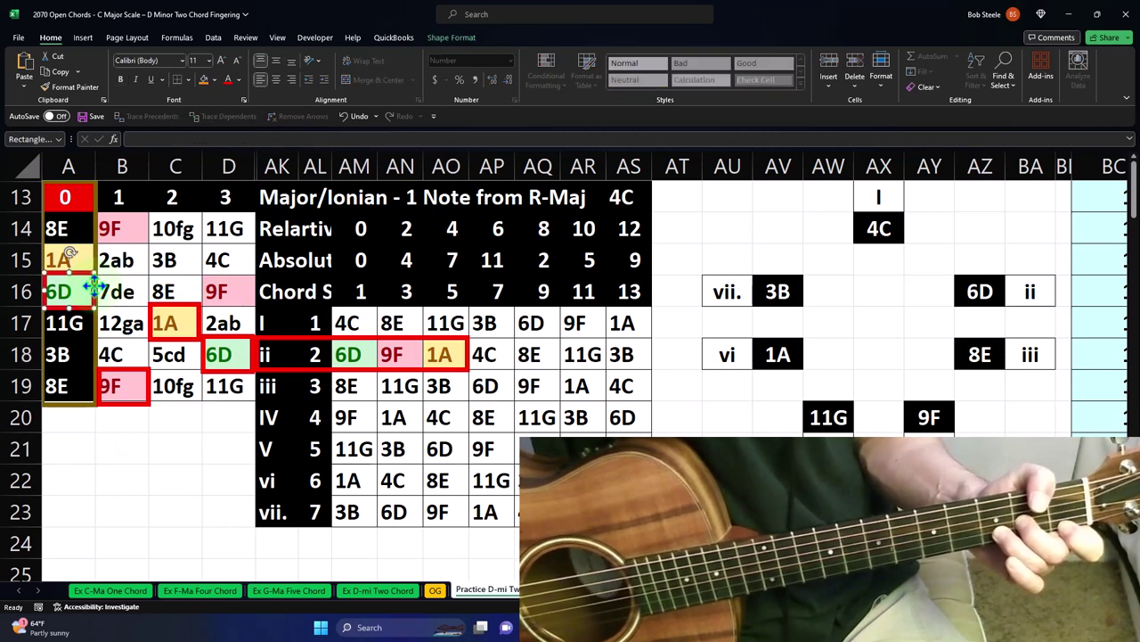
pyautogui.rightClick(94, 286)
pyautogui.click(130, 447)
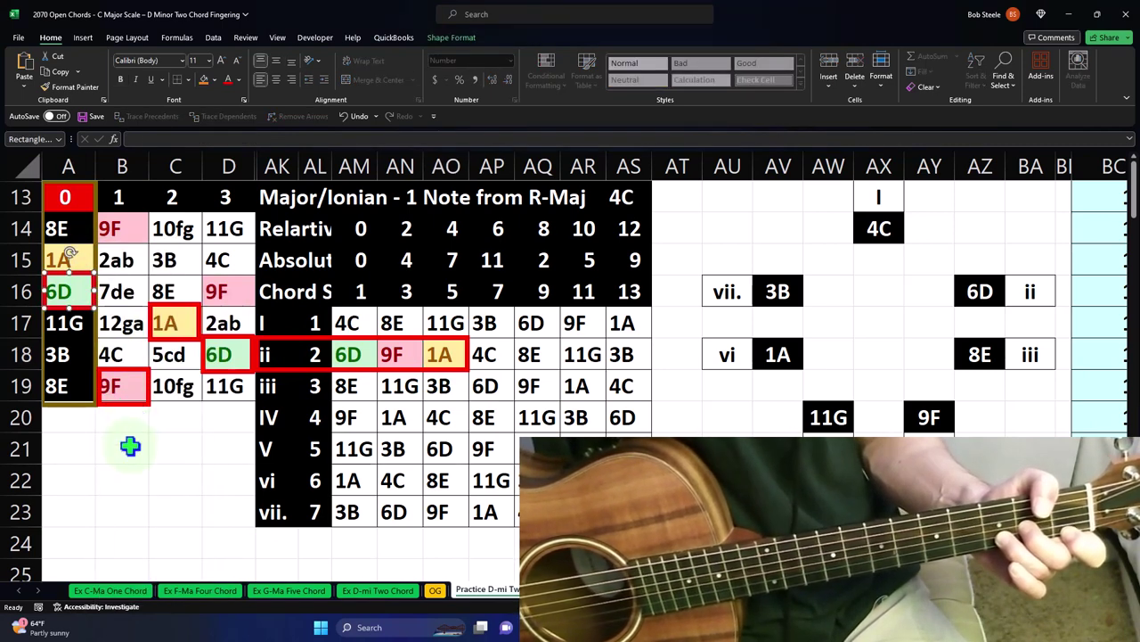
pyautogui.click(130, 446)
pyautogui.rightClick(129, 448)
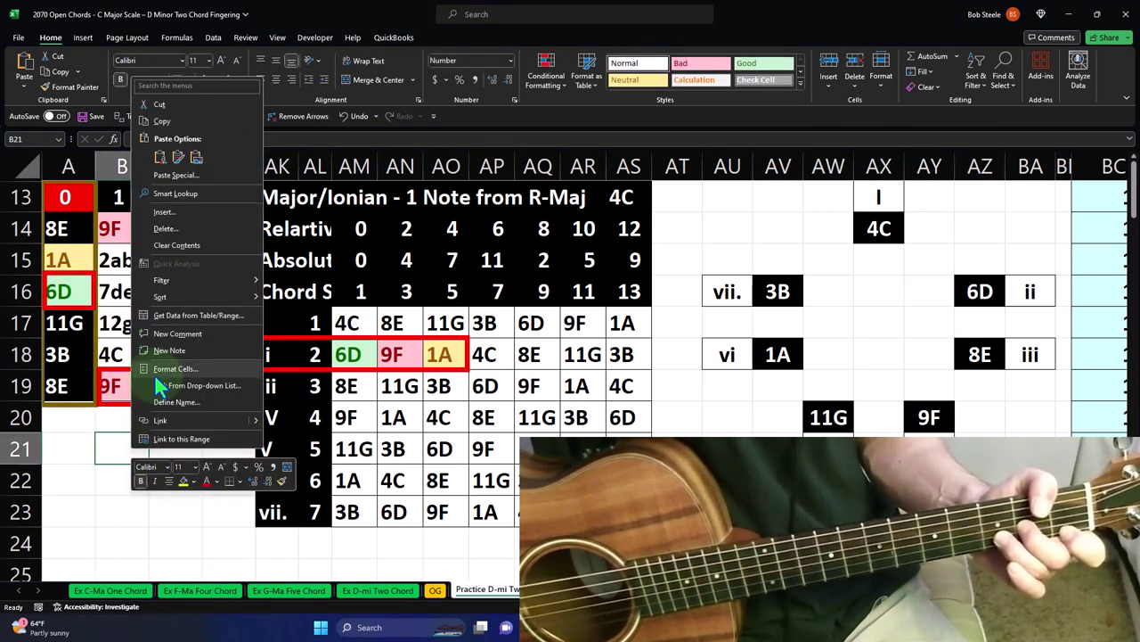
pyautogui.click(160, 157)
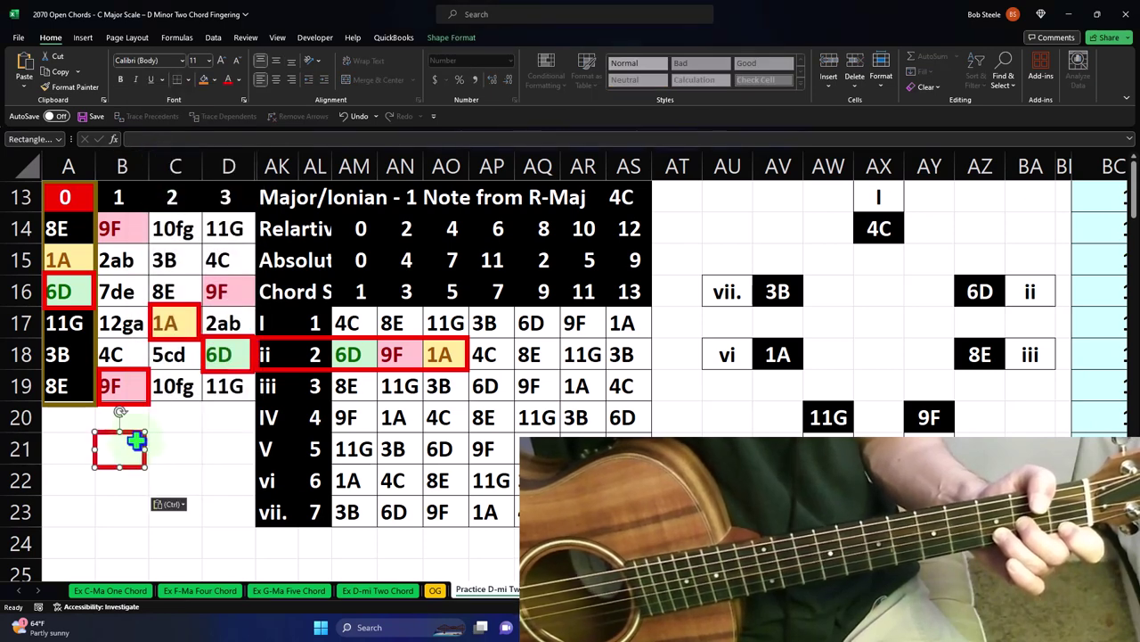
pyautogui.moveTo(136, 440); pyautogui.dragTo(90, 251)
# Step: Change the outline of the rectangle around the open 1A in A15 to yellow
pyautogui.click(435, 39)
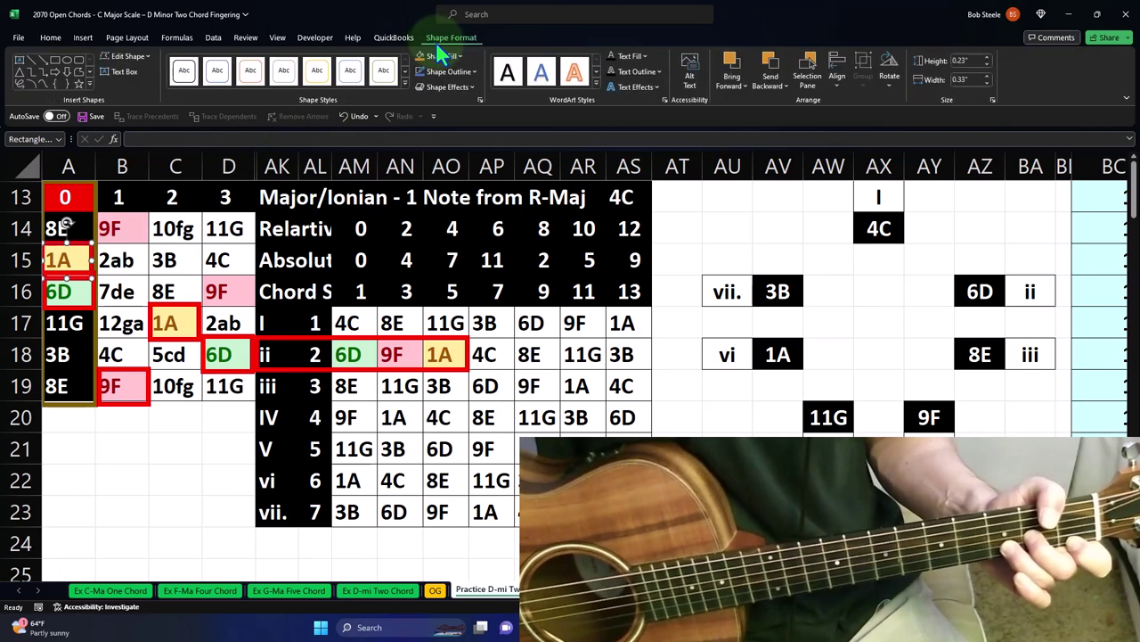
pyautogui.click(443, 71)
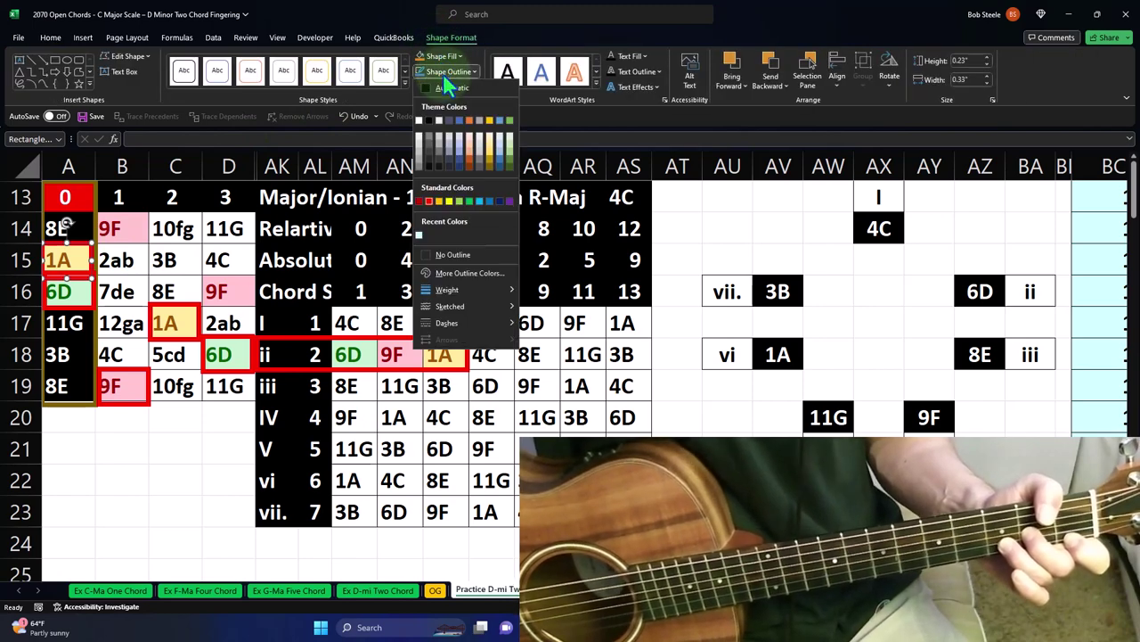
pyautogui.click(450, 205)
pyautogui.click(198, 458)
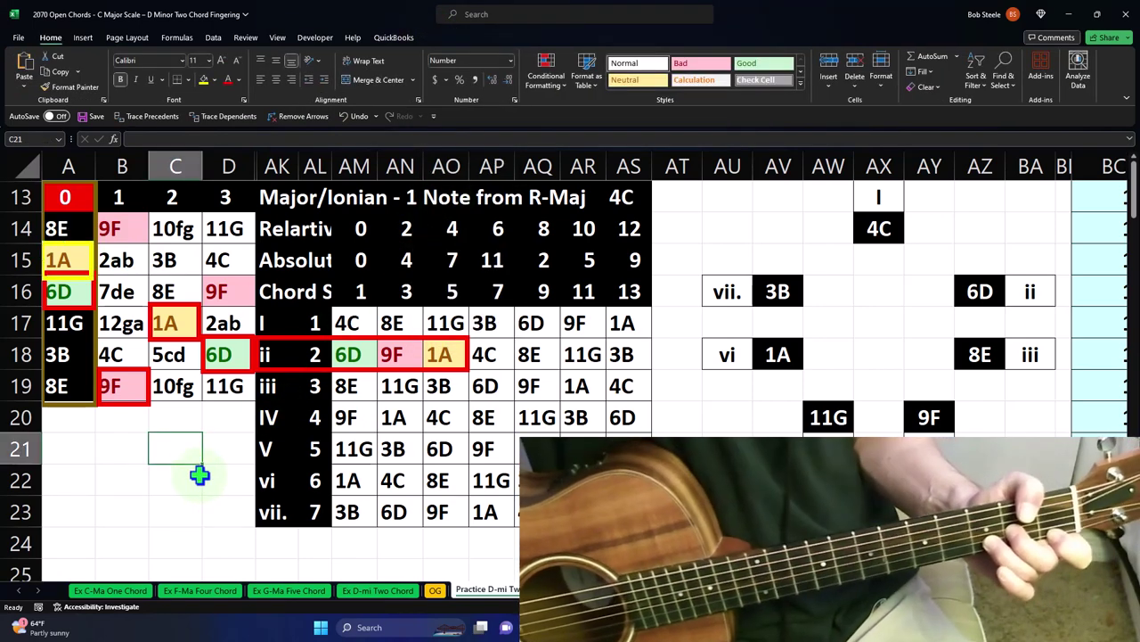
# Step: Enlarge the yellow rectangle to 0.65" high by 0.72" wide so it frames the notes in A14:B16
pyautogui.click(93, 258)
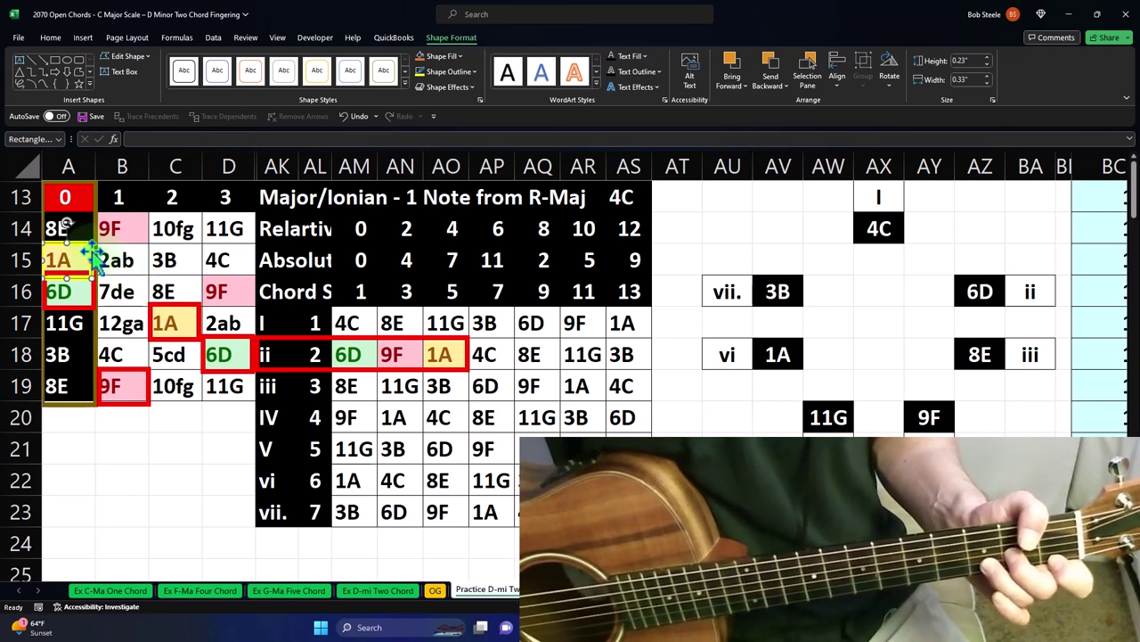
pyautogui.moveTo(89, 254); pyautogui.dragTo(138, 307)
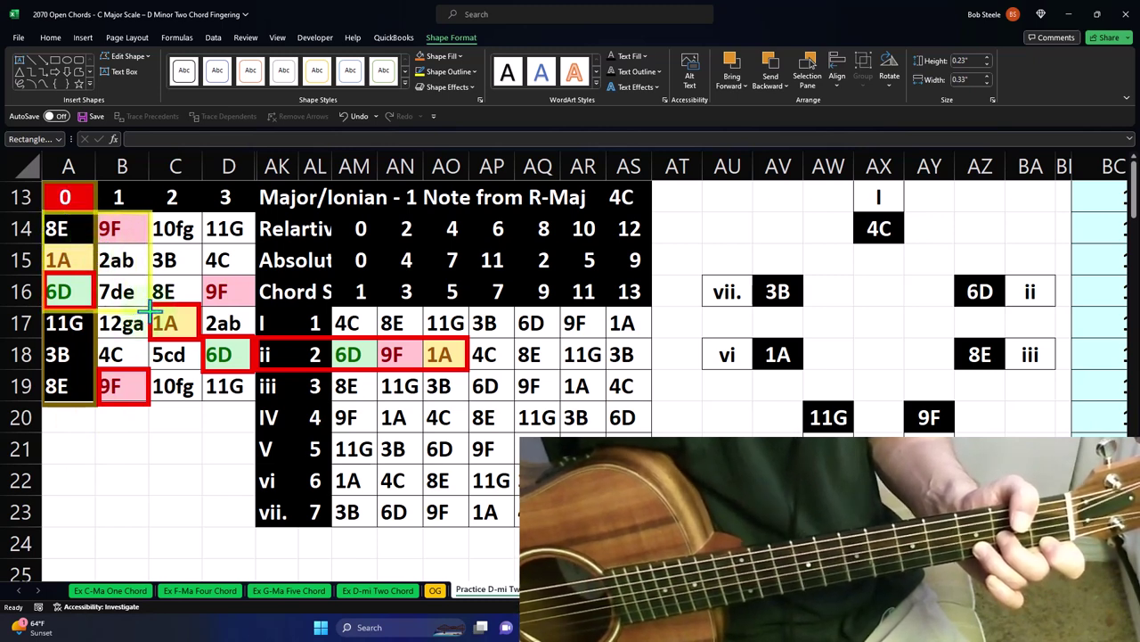
pyautogui.click(149, 306)
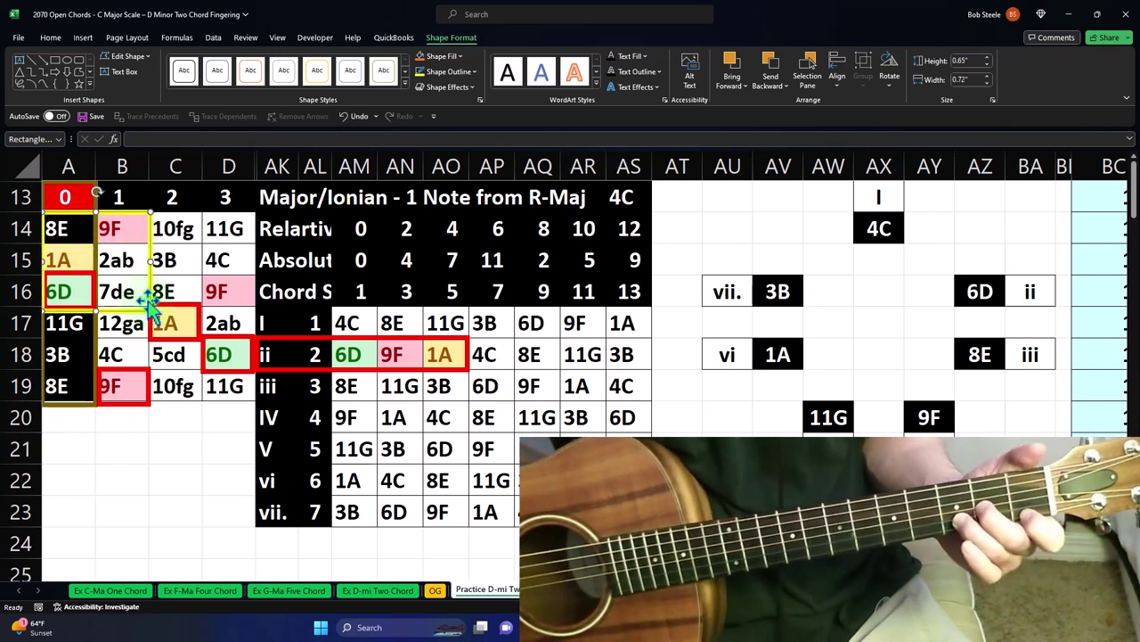
pyautogui.press('Escape')
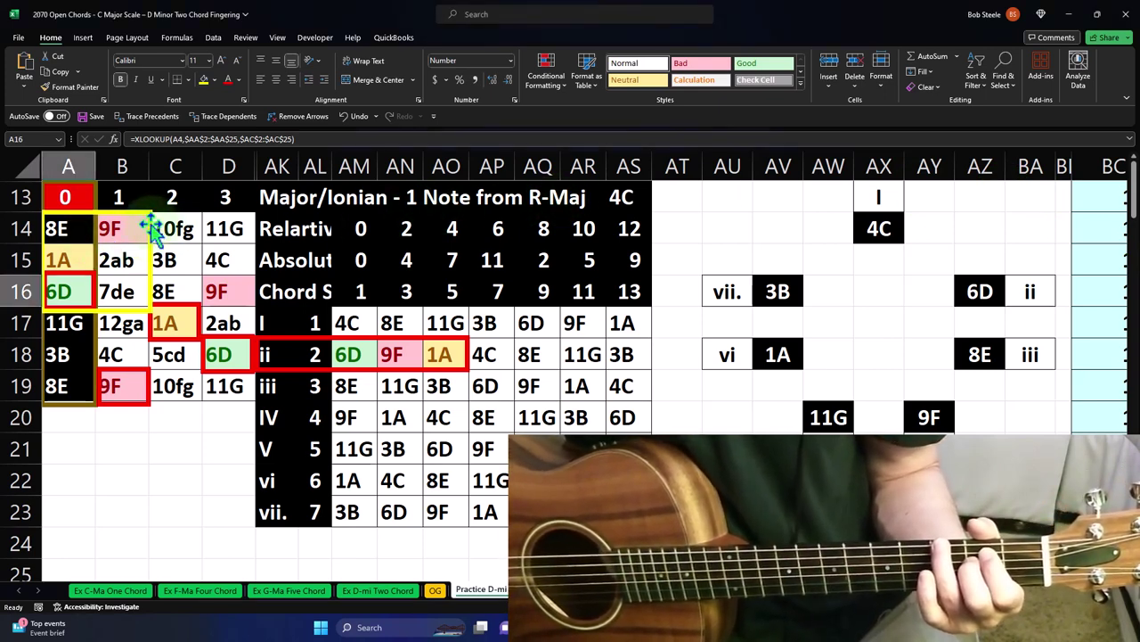
# Step: Move and widen the yellow rectangle to frame B17:D19, and compare the open 6D in A16 with the 6D in D18
pyautogui.moveTo(149, 228); pyautogui.dragTo(256, 353)
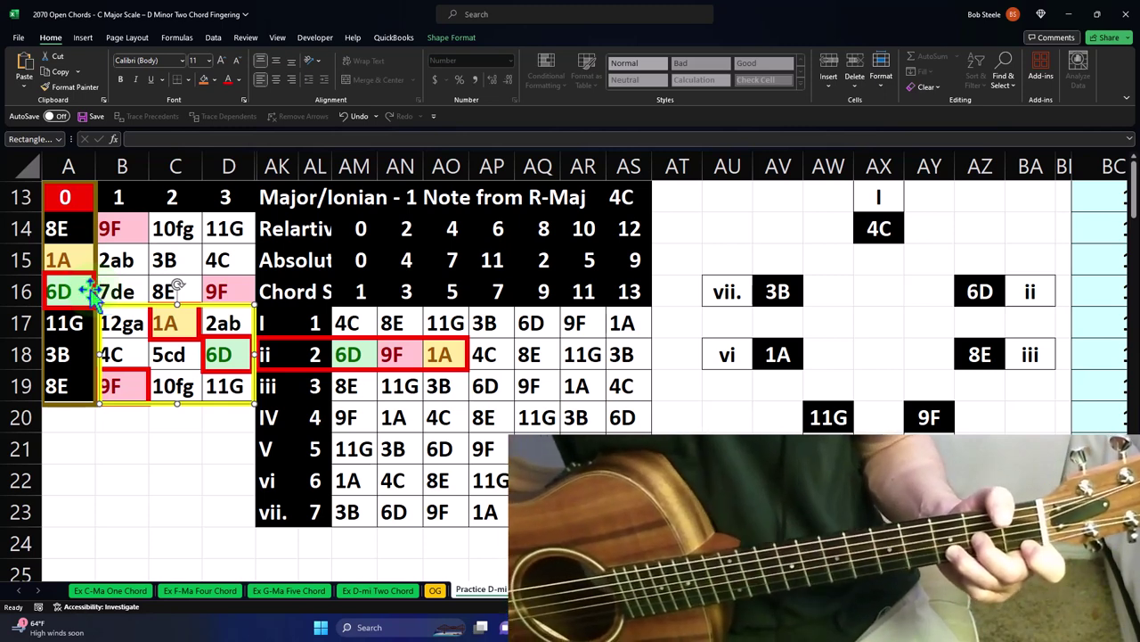
pyautogui.click(62, 287)
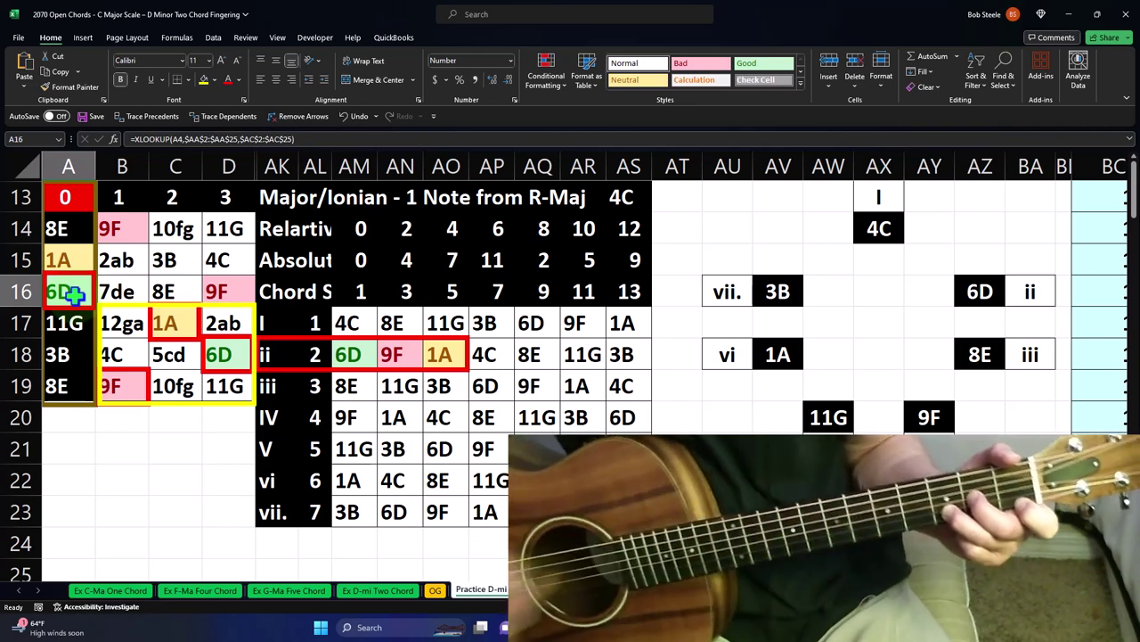
pyautogui.click(214, 352)
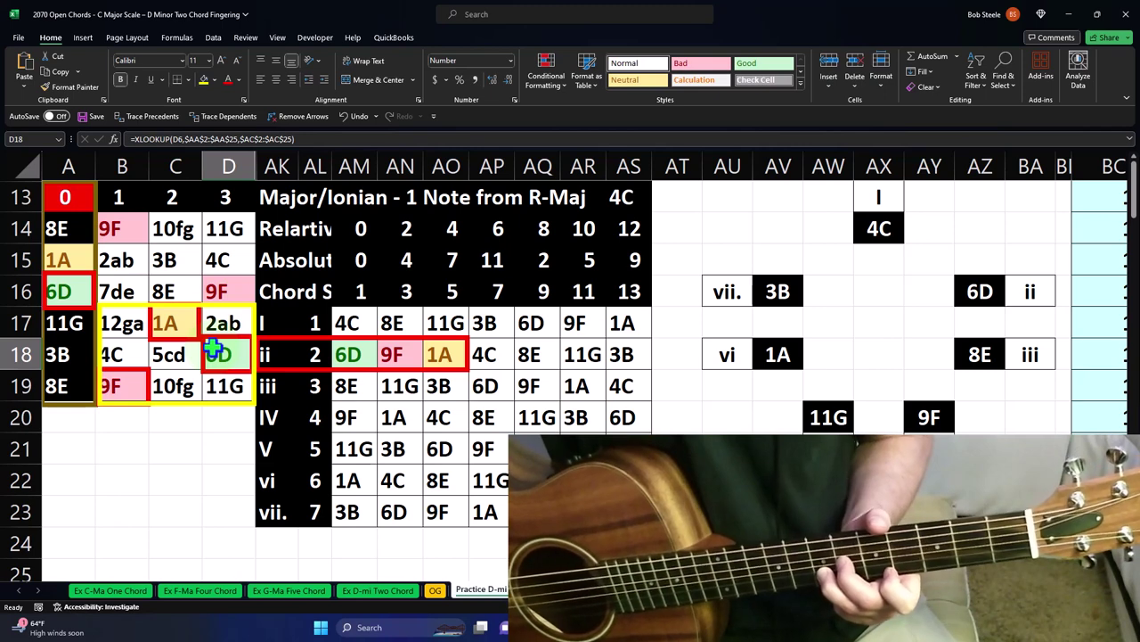
# Step: Resize the yellow rectangle to frame the triangle-shaped fingering in C16:D18, and check the 6D in D18
pyautogui.click(169, 311)
pyautogui.moveTo(170, 310); pyautogui.dragTo(183, 280)
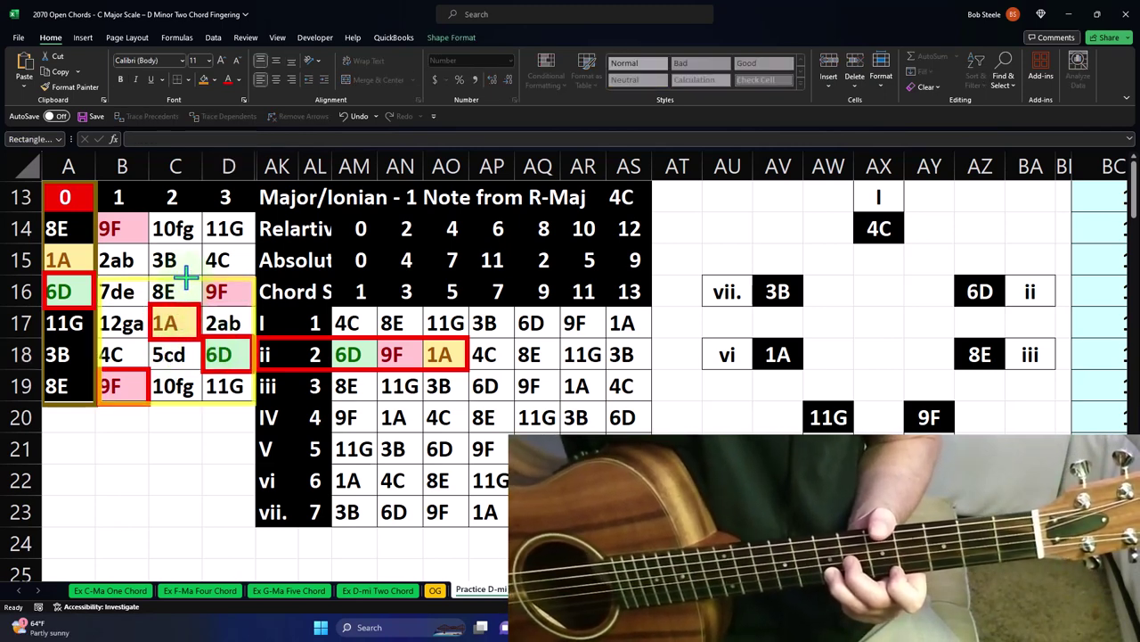
pyautogui.moveTo(97, 394); pyautogui.dragTo(149, 369)
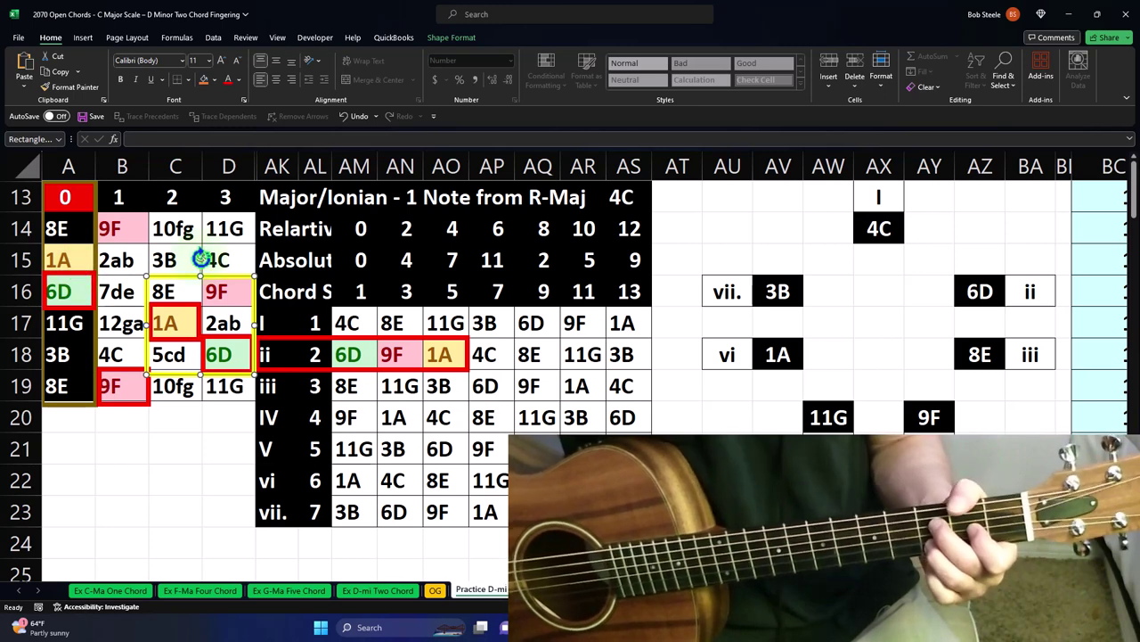
pyautogui.click(222, 357)
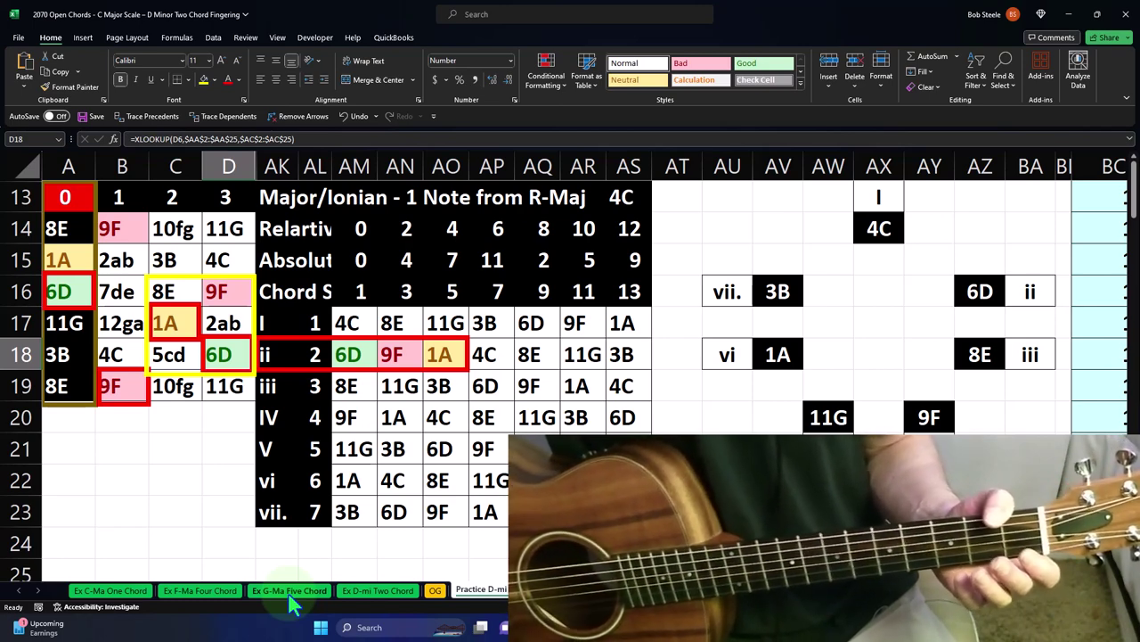
# Step: Examine the blue-marked fretboard notes in A66:D71, then return to the two chord fretboard at row 13
pyautogui.click(197, 436)
pyautogui.scroll(-10, 198, 436)
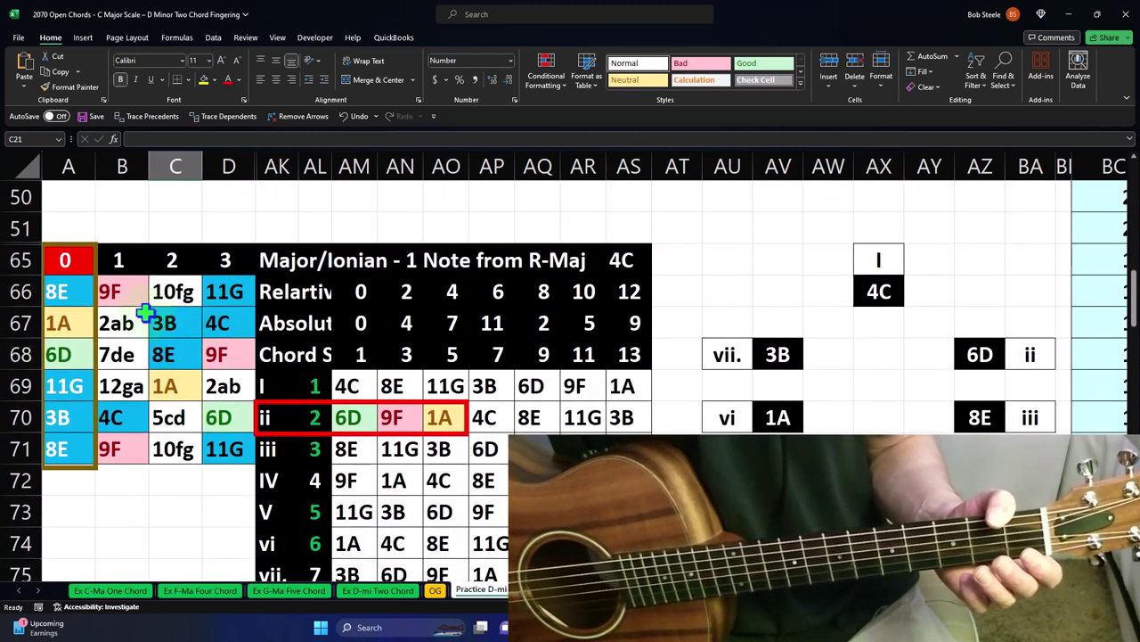
pyautogui.moveTo(67, 293); pyautogui.dragTo(215, 450)
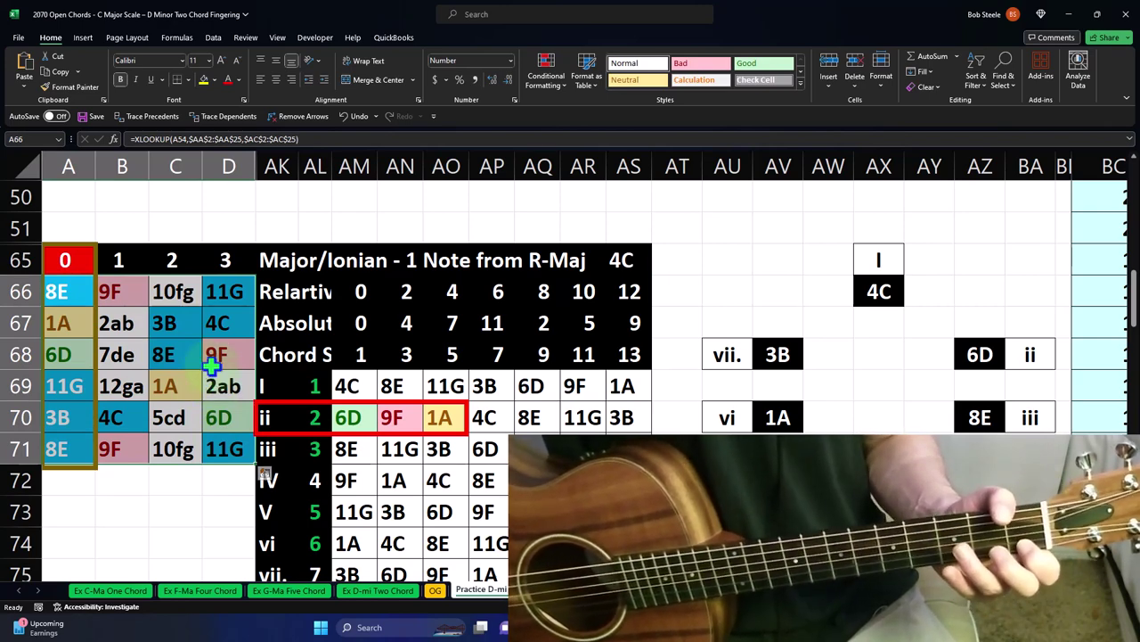
pyautogui.scroll(10, 211, 365)
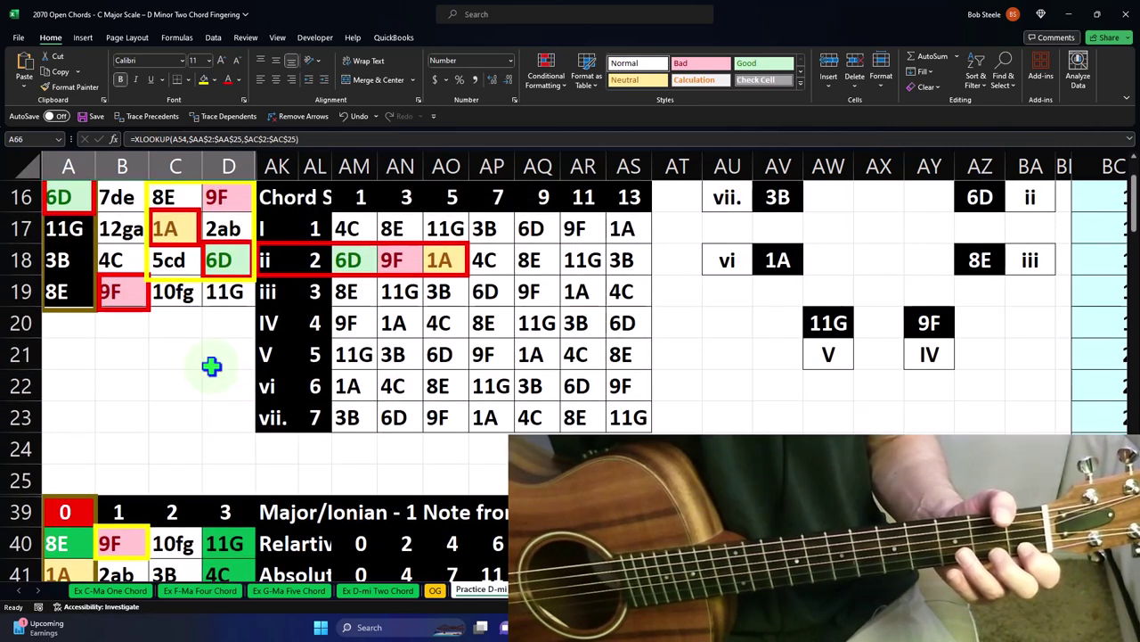
pyautogui.scroll(1, 211, 365)
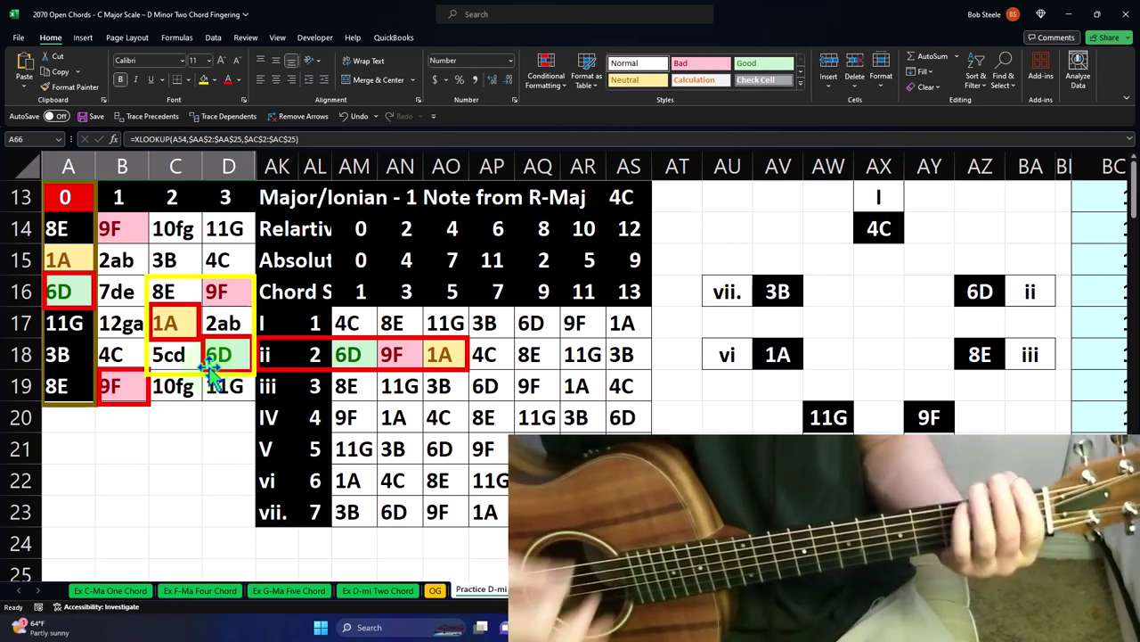
# Step: Check the key note in AS13, examine the fretboard notes in A66:D71, and return to the two chord fretboard at row 13
pyautogui.click(634, 193)
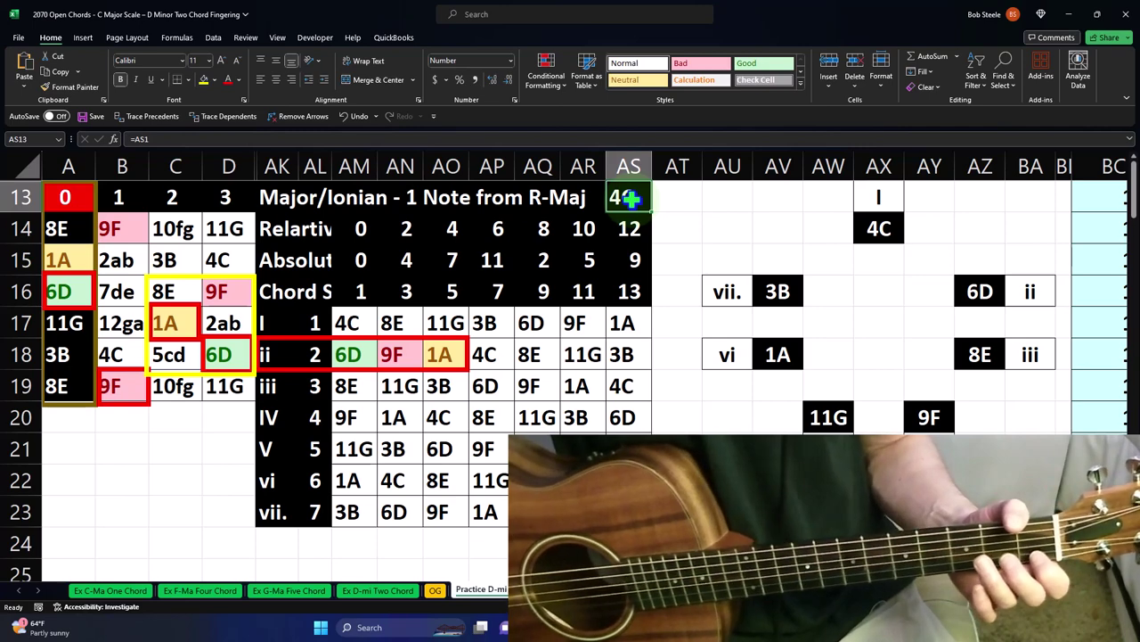
pyautogui.click(222, 453)
pyautogui.scroll(-10, 222, 460)
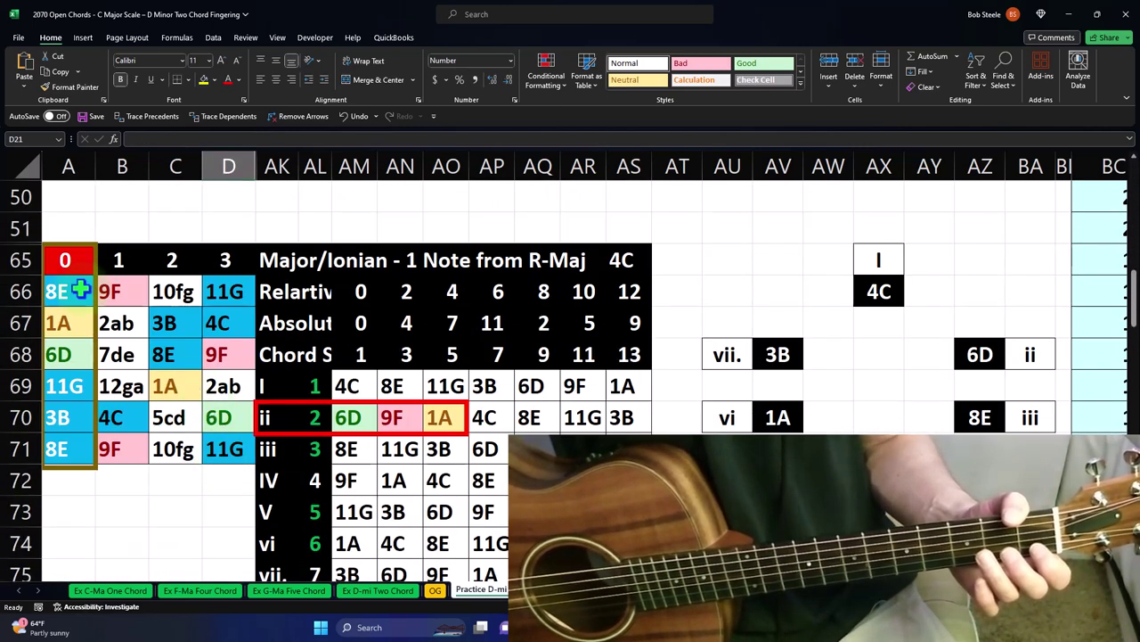
pyautogui.moveTo(84, 287); pyautogui.dragTo(206, 432)
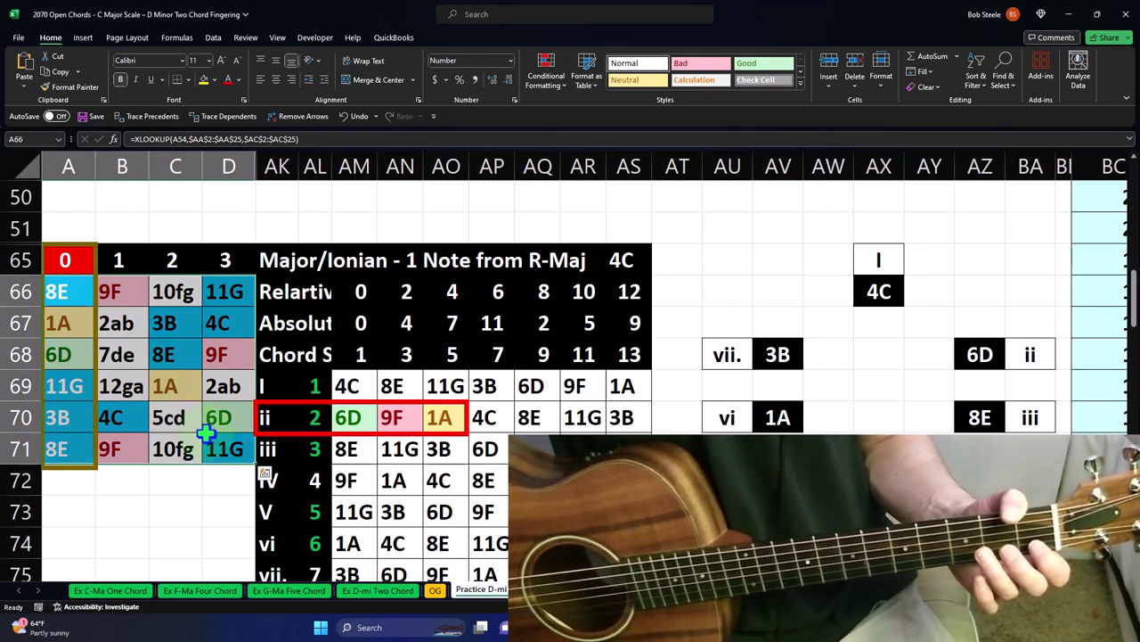
pyautogui.scroll(12, 206, 432)
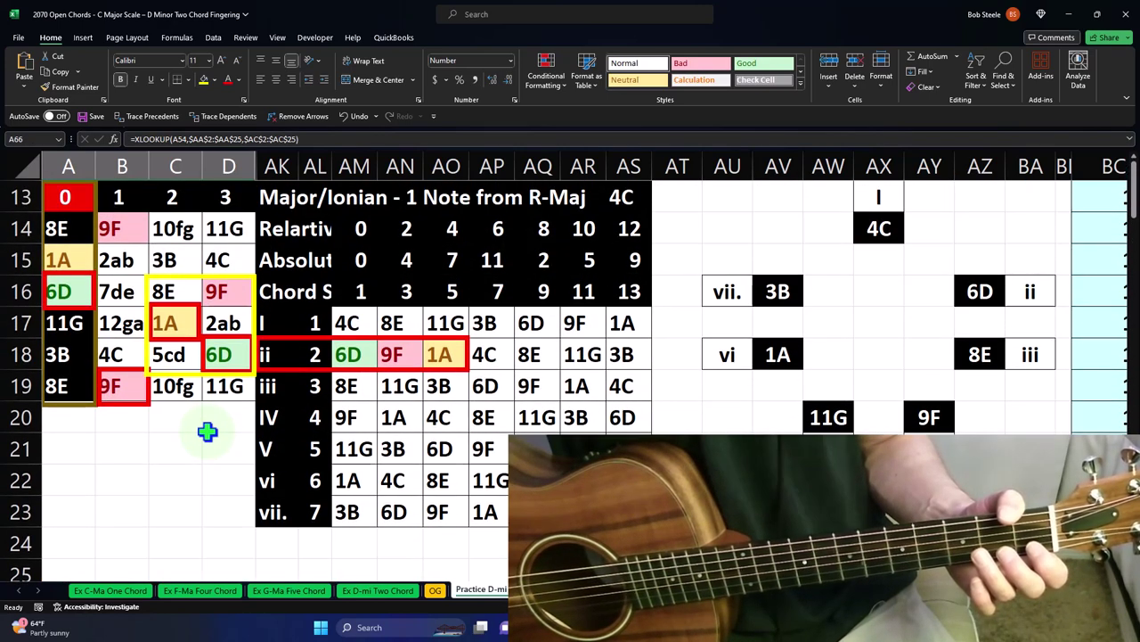
pyautogui.click(192, 450)
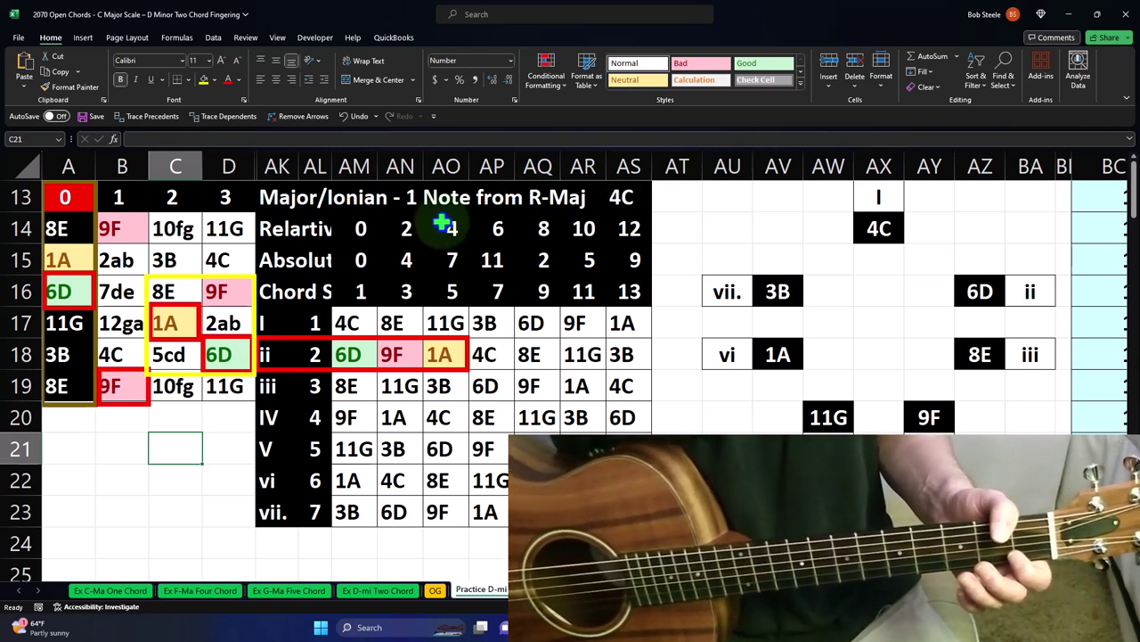
# Step: Shrink the yellow rectangle to frame only the 1A in C17, and park the red rectangles from B19, D18 and C17 below the fretboard
pyautogui.click(255, 375)
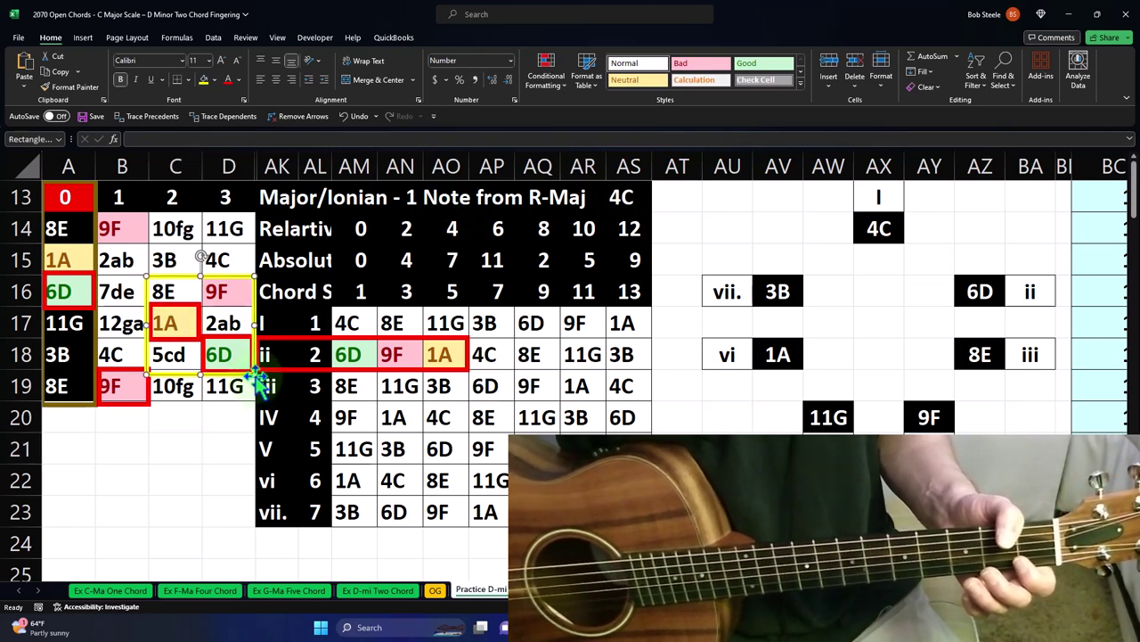
pyautogui.moveTo(256, 376); pyautogui.dragTo(215, 338)
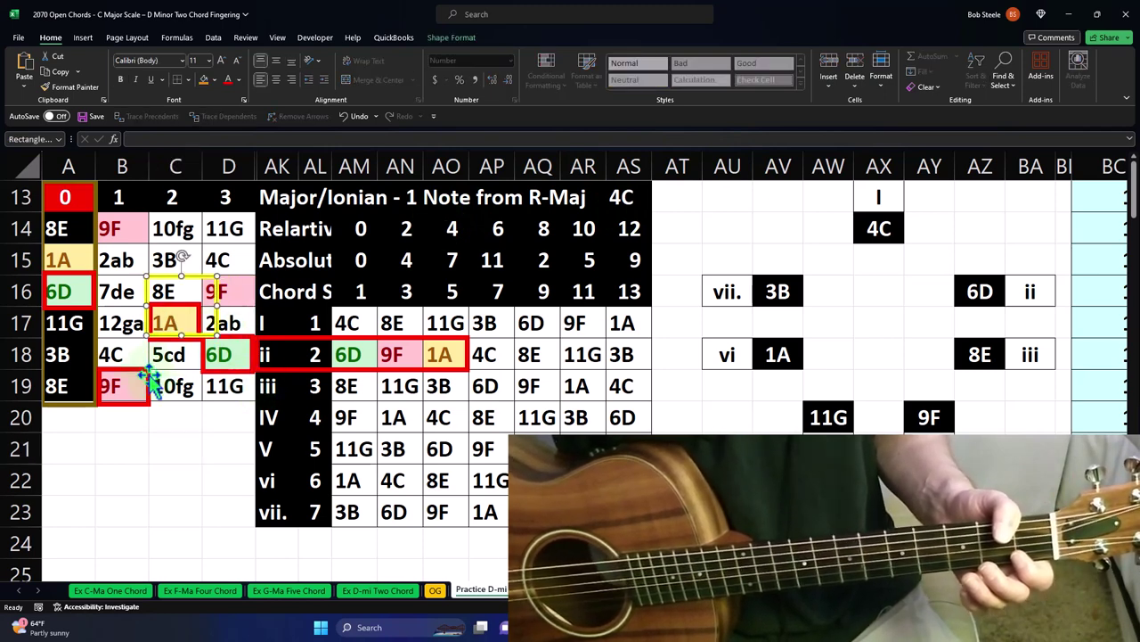
pyautogui.moveTo(152, 384); pyautogui.dragTo(162, 446)
pyautogui.moveTo(217, 382); pyautogui.dragTo(217, 451)
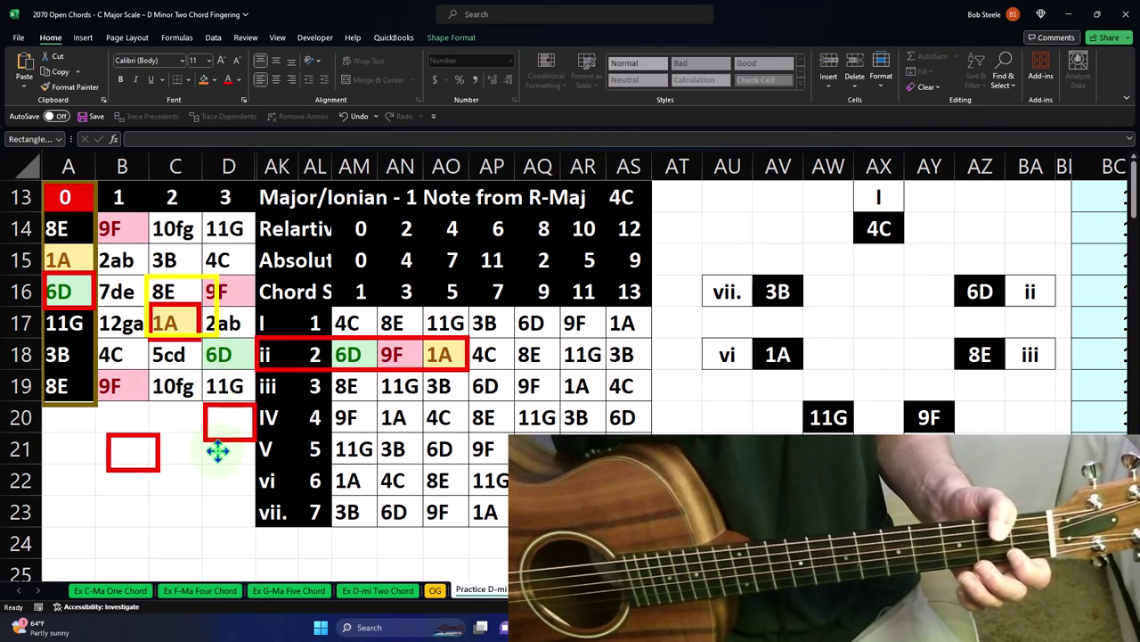
pyautogui.moveTo(183, 340); pyautogui.dragTo(181, 470)
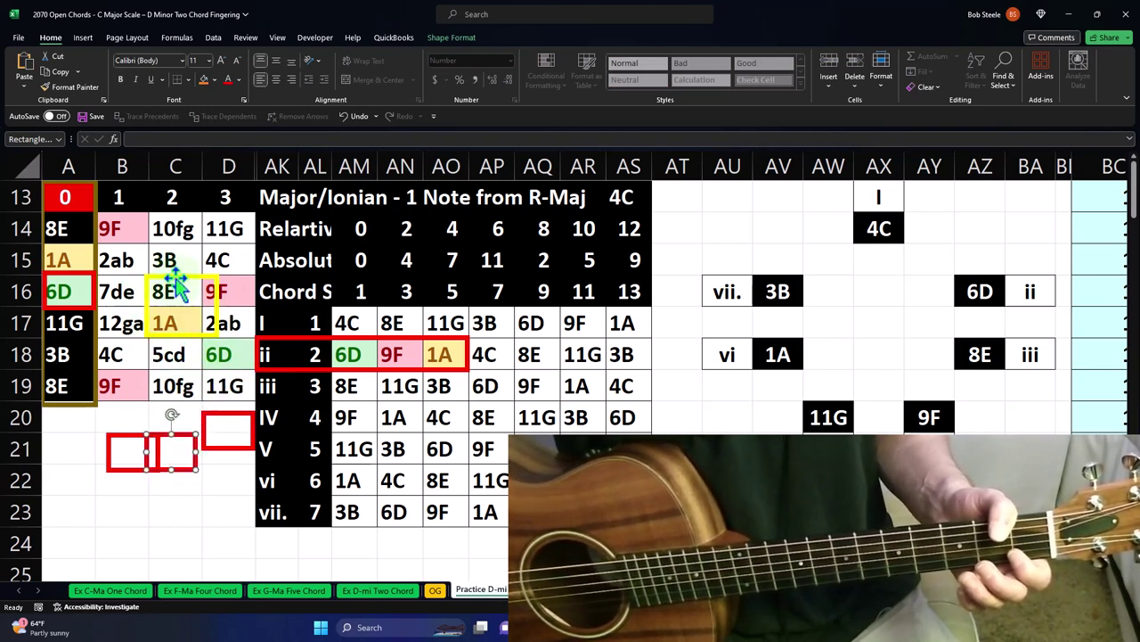
pyautogui.click(201, 307)
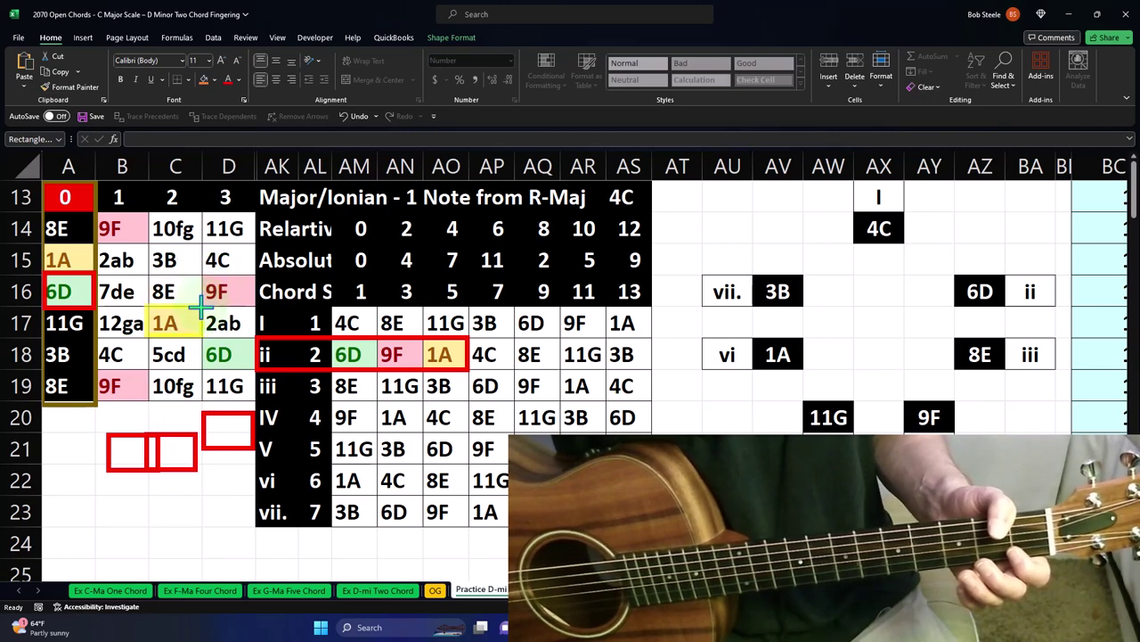
pyautogui.click(200, 308)
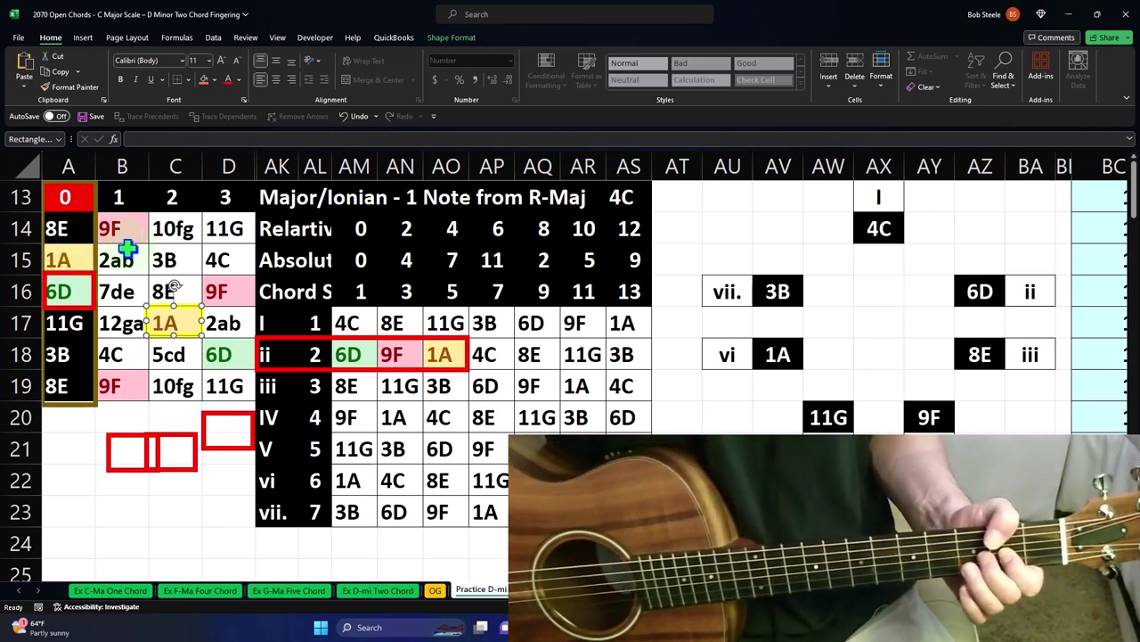
# Step: Compare the open 6D in A16 with the 1A in C17, and align the yellow rectangle over C17
pyautogui.click(61, 285)
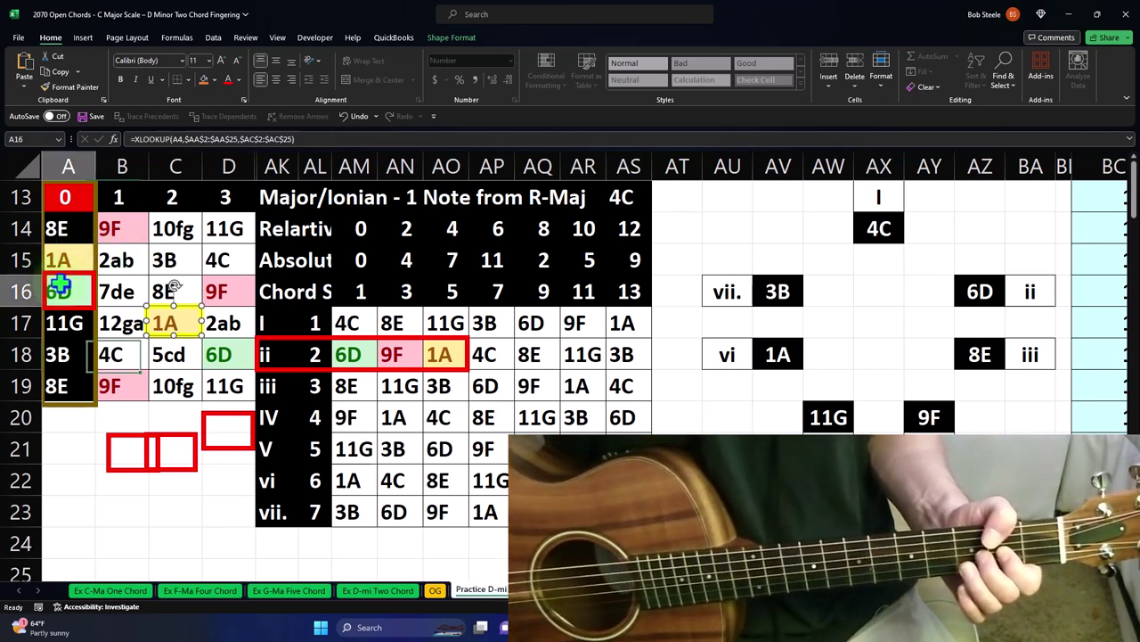
pyautogui.click(172, 324)
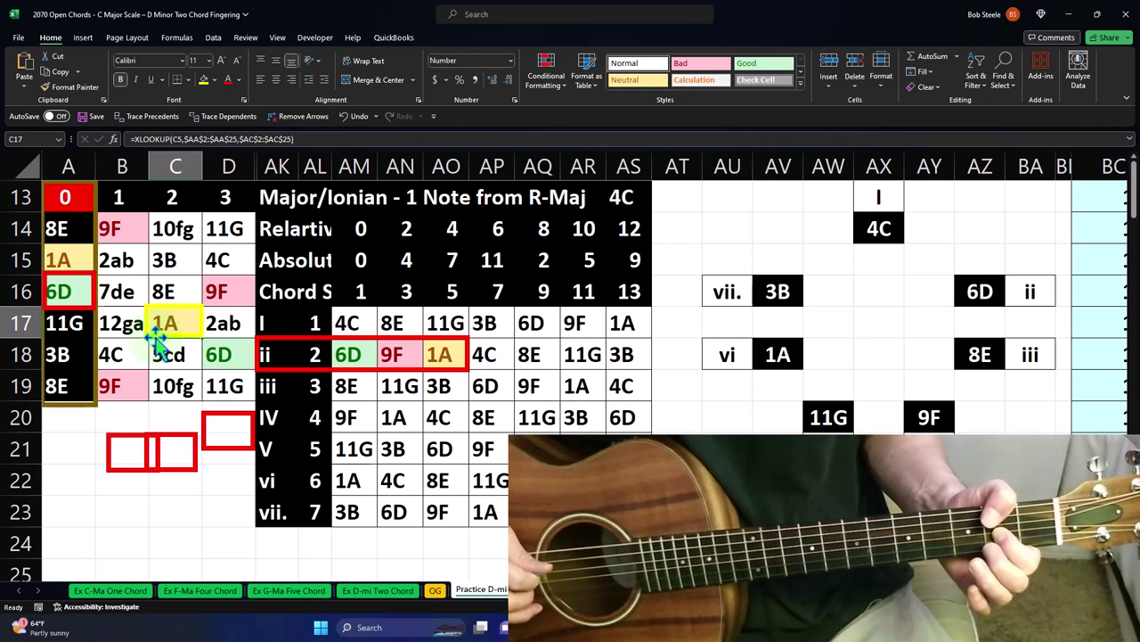
pyautogui.click(59, 290)
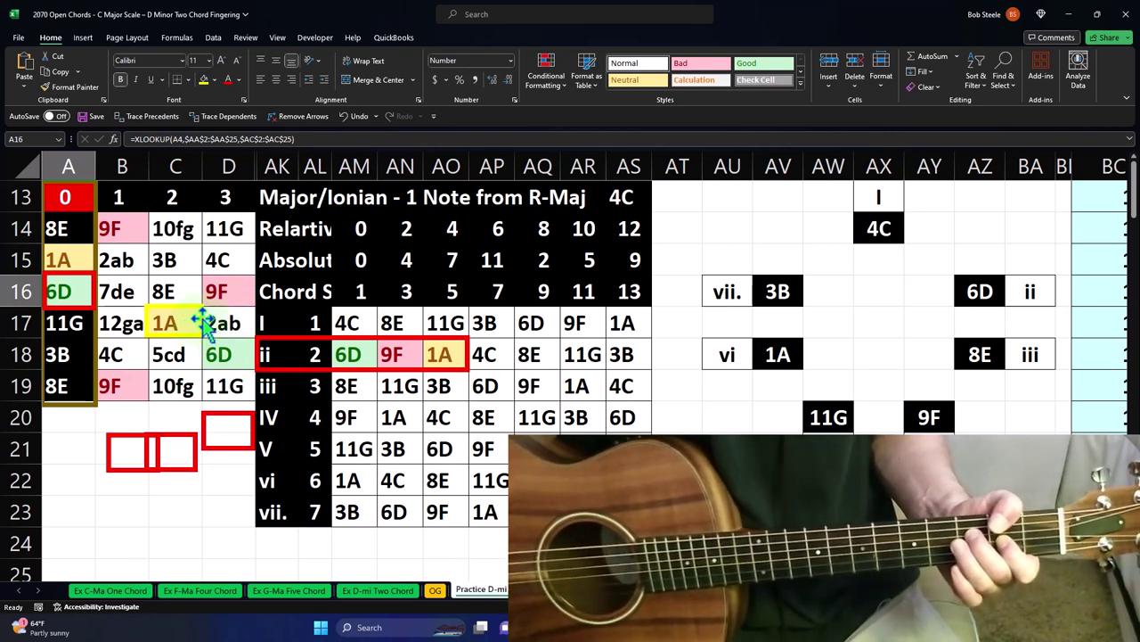
pyautogui.moveTo(203, 324)
pyautogui.mouseDown()
pyautogui.moveTo(224, 288)
pyautogui.moveTo(242, 284)
pyautogui.moveTo(199, 321)
pyautogui.mouseUp()
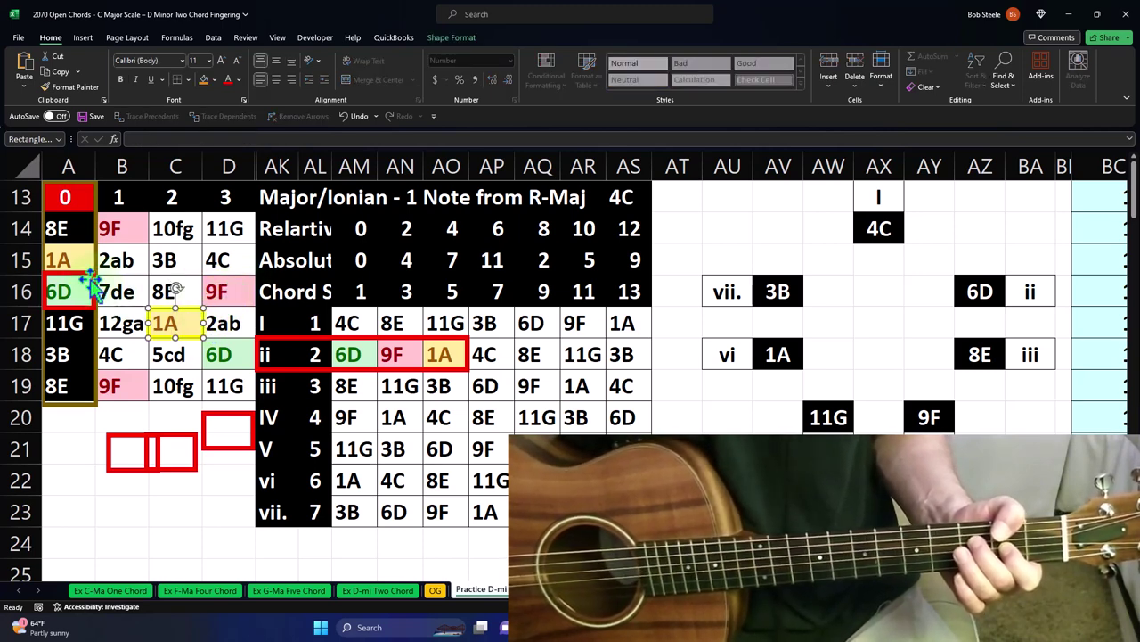
# Step: Move the red rectangle from the open 6D in A16 onto the 9F in D16 and align it with the cell
pyautogui.moveTo(89, 283); pyautogui.dragTo(248, 283)
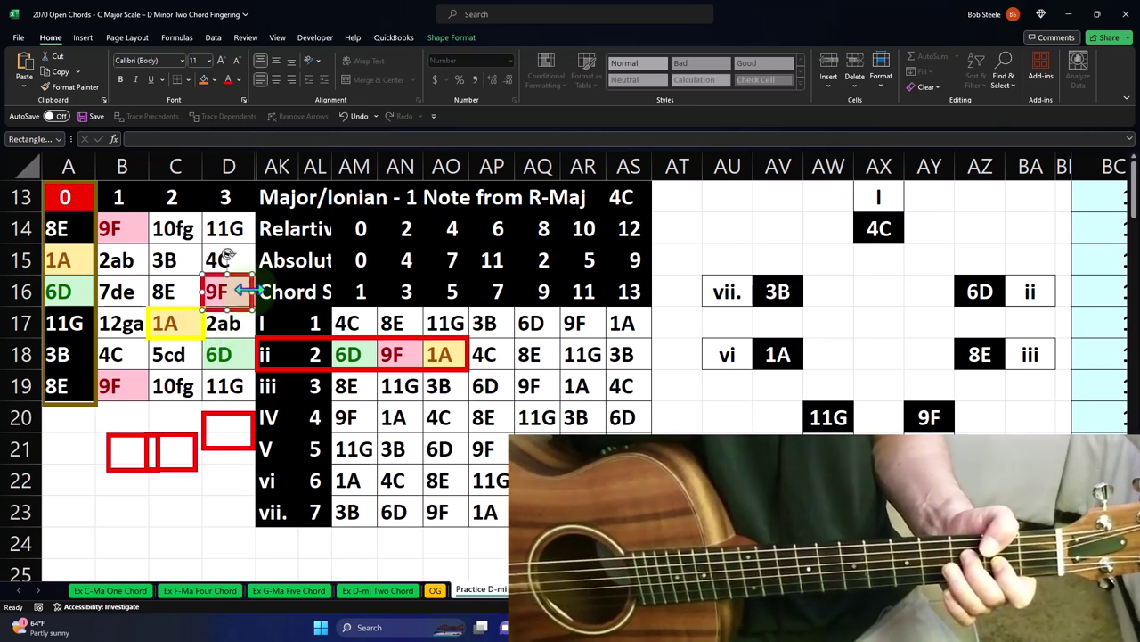
pyautogui.moveTo(204, 283)
pyautogui.mouseDown()
pyautogui.moveTo(45, 281)
pyautogui.moveTo(204, 281)
pyautogui.mouseUp()
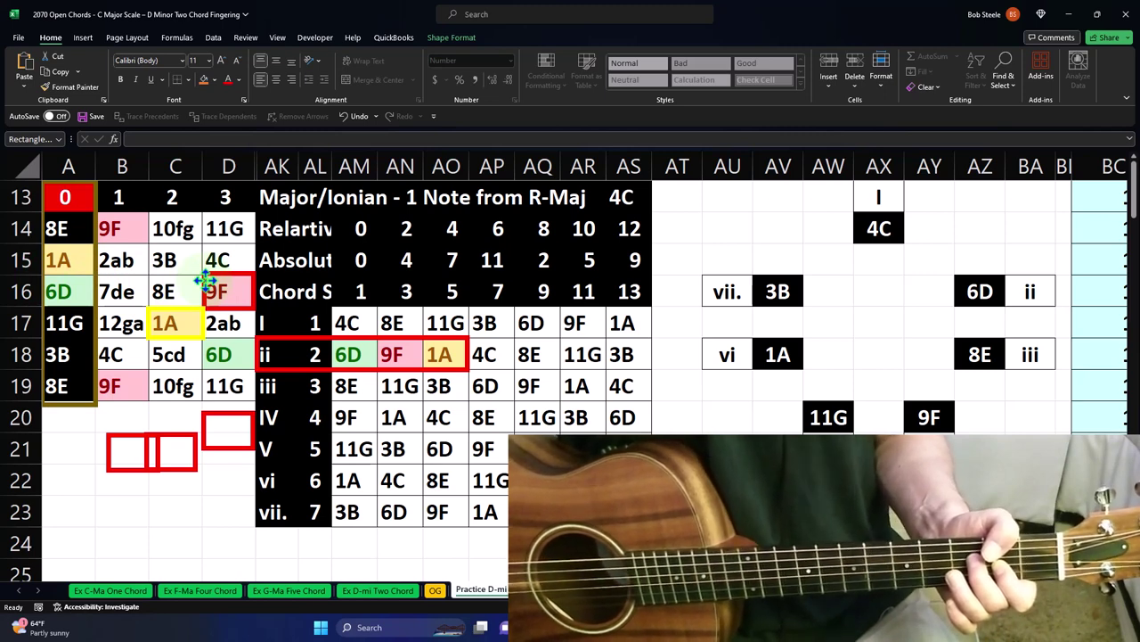
pyautogui.click(206, 281)
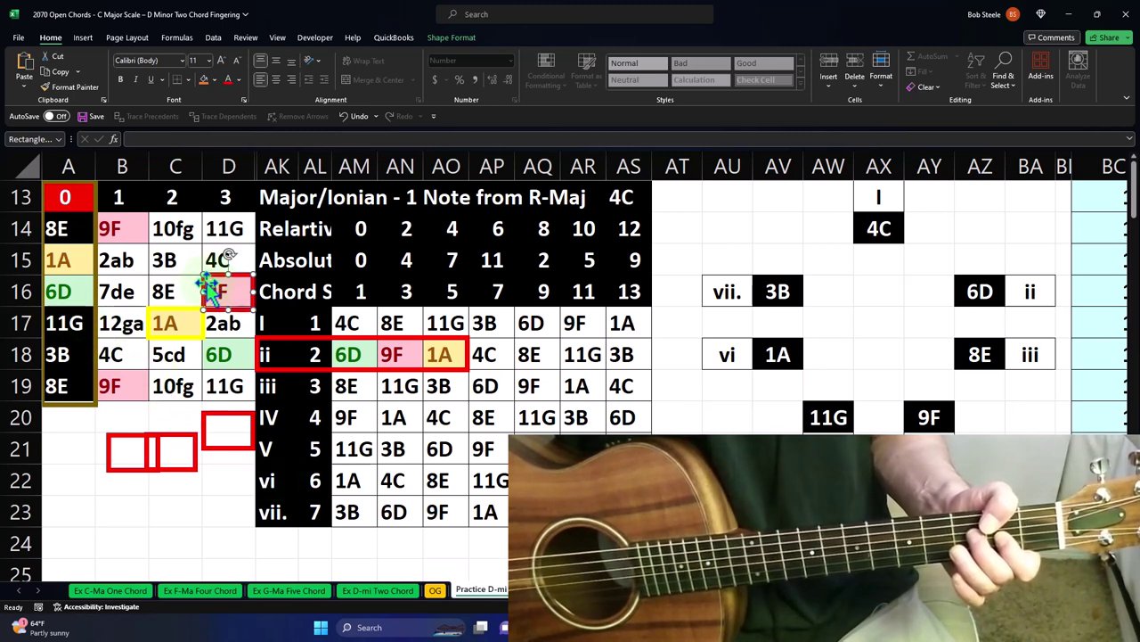
pyautogui.moveTo(207, 286); pyautogui.dragTo(203, 285)
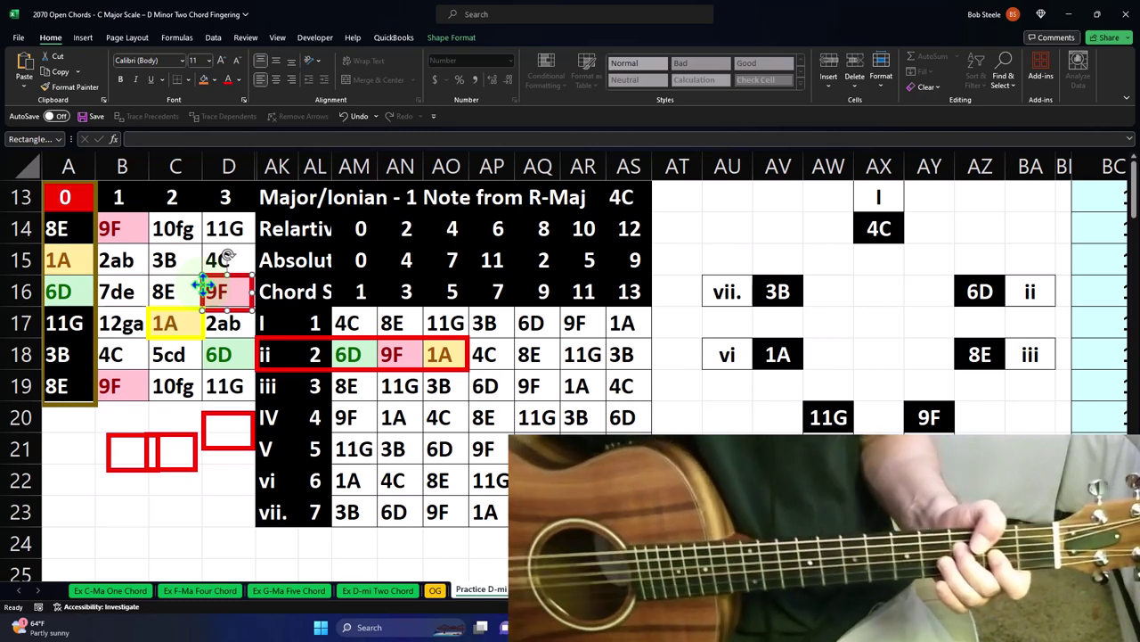
# Step: Try the yellow rectangle on the open 11G in A17, check the key note in AS13, and return the rectangle to C17
pyautogui.click(175, 312)
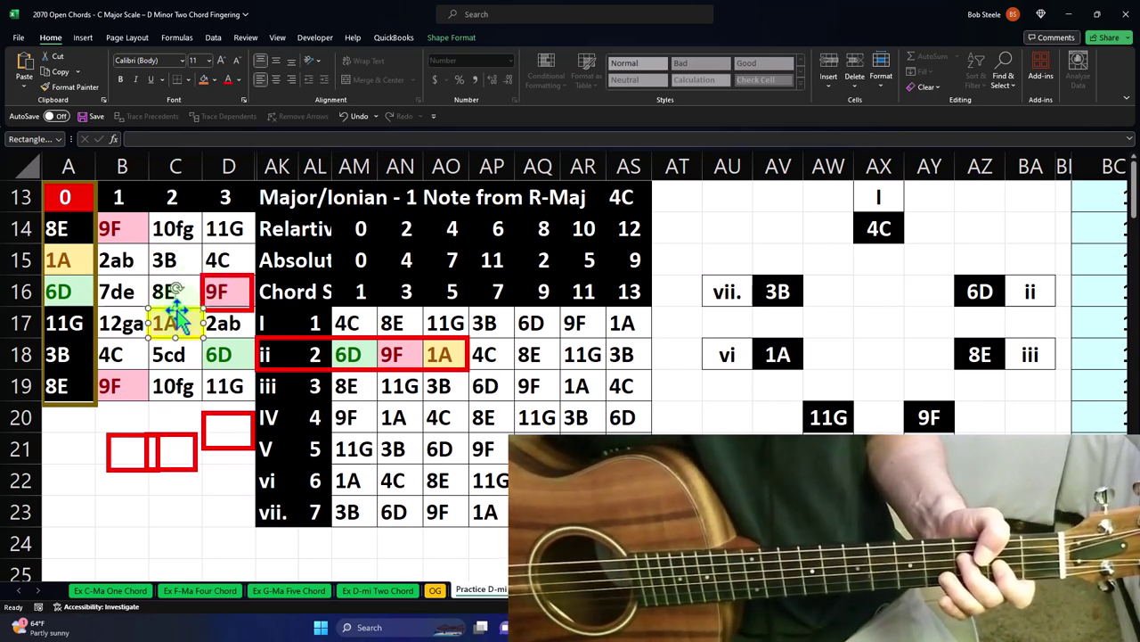
pyautogui.moveTo(178, 312); pyautogui.dragTo(72, 305)
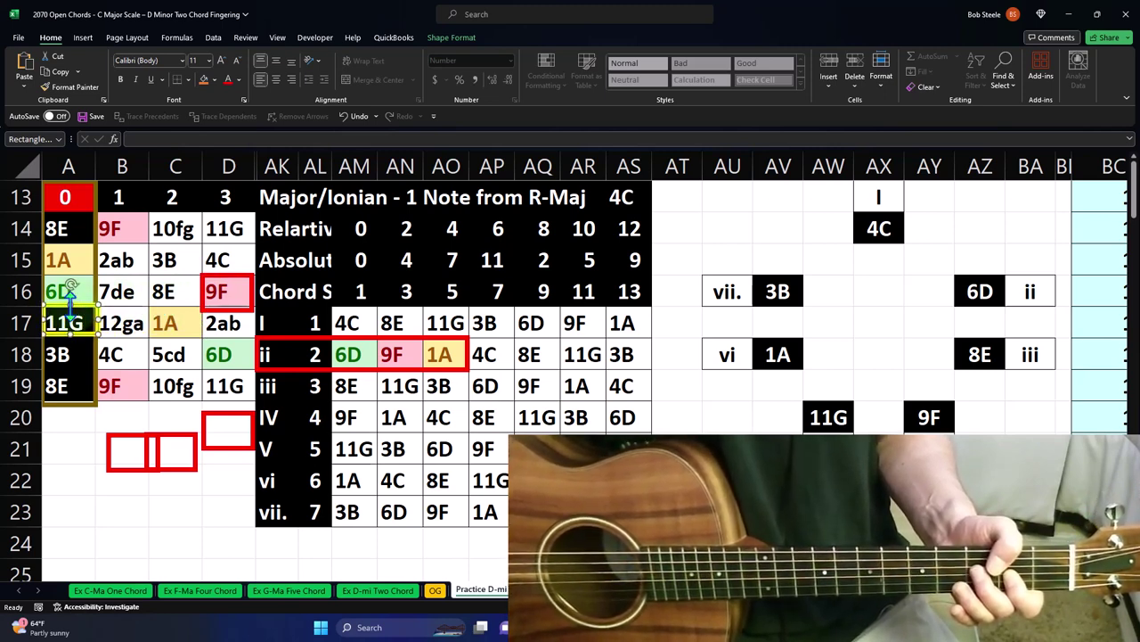
pyautogui.click(618, 198)
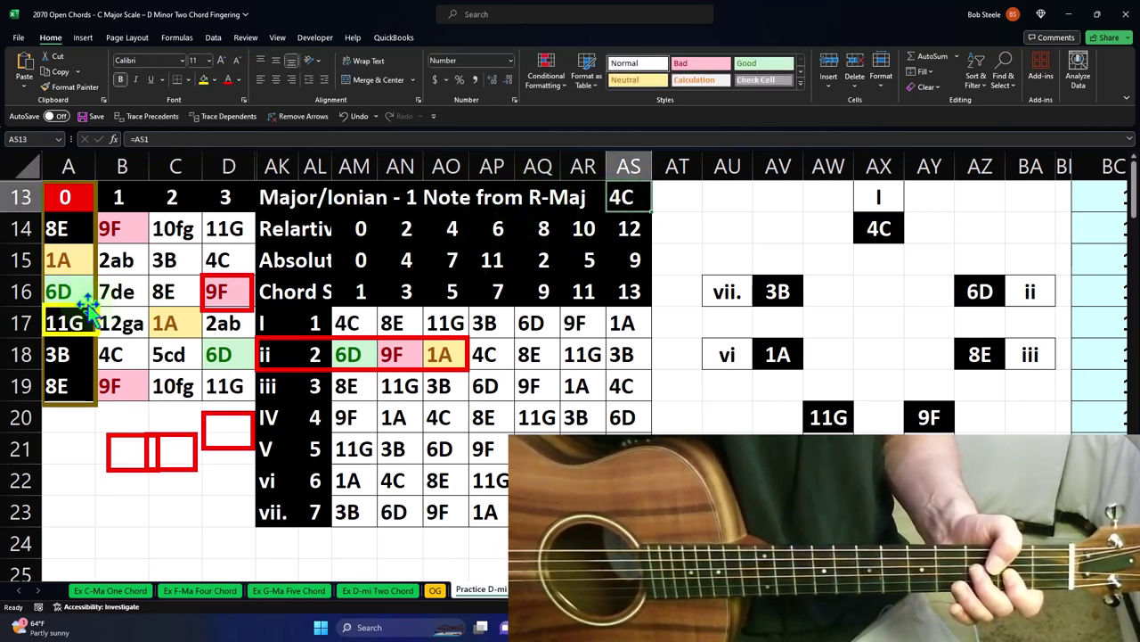
pyautogui.moveTo(87, 308); pyautogui.dragTo(194, 307)
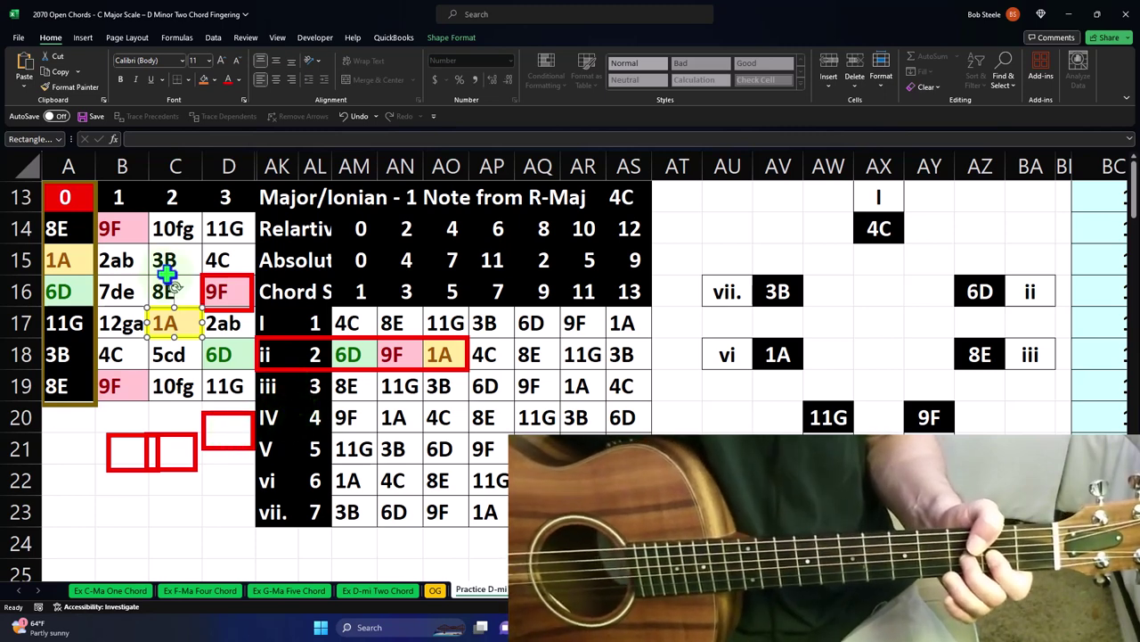
# Step: Shift the two-rectangle shape up one string, with red on the 4C in D15 and yellow on the 8E in C16
pyautogui.moveTo(203, 284); pyautogui.dragTo(201, 318)
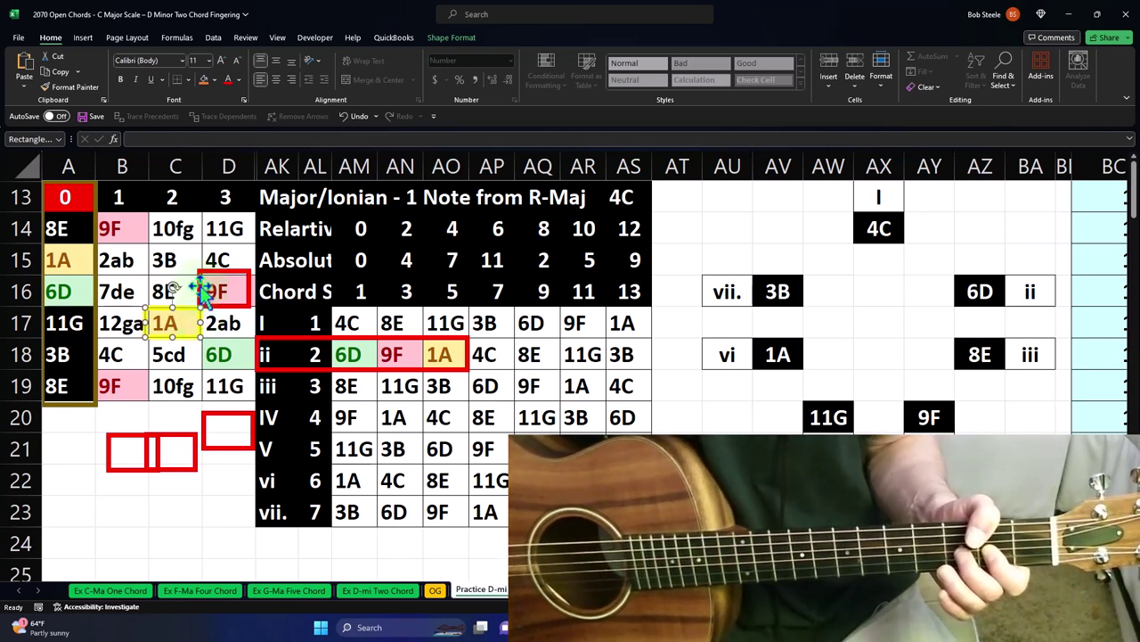
pyautogui.moveTo(203, 290); pyautogui.dragTo(268, 288)
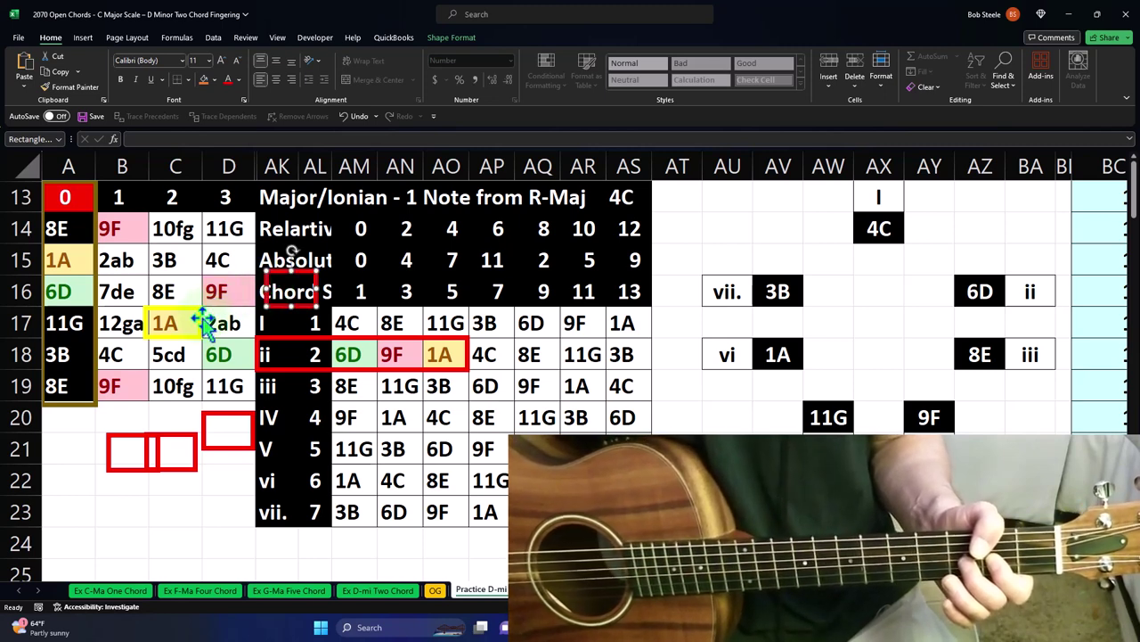
pyautogui.moveTo(203, 321); pyautogui.dragTo(204, 253)
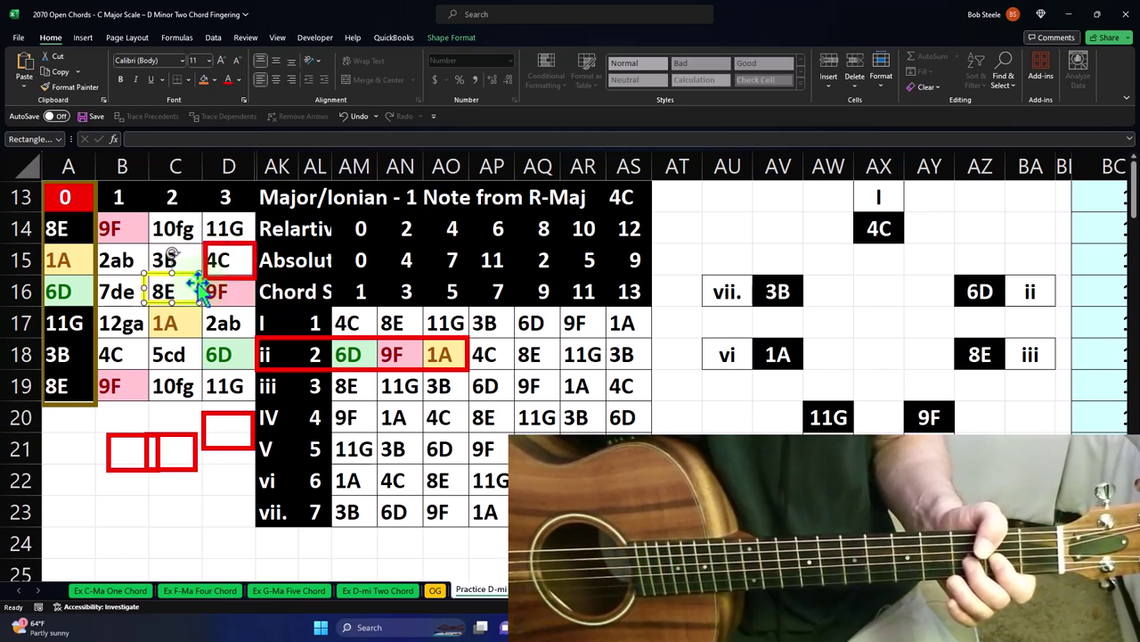
pyautogui.click(200, 285)
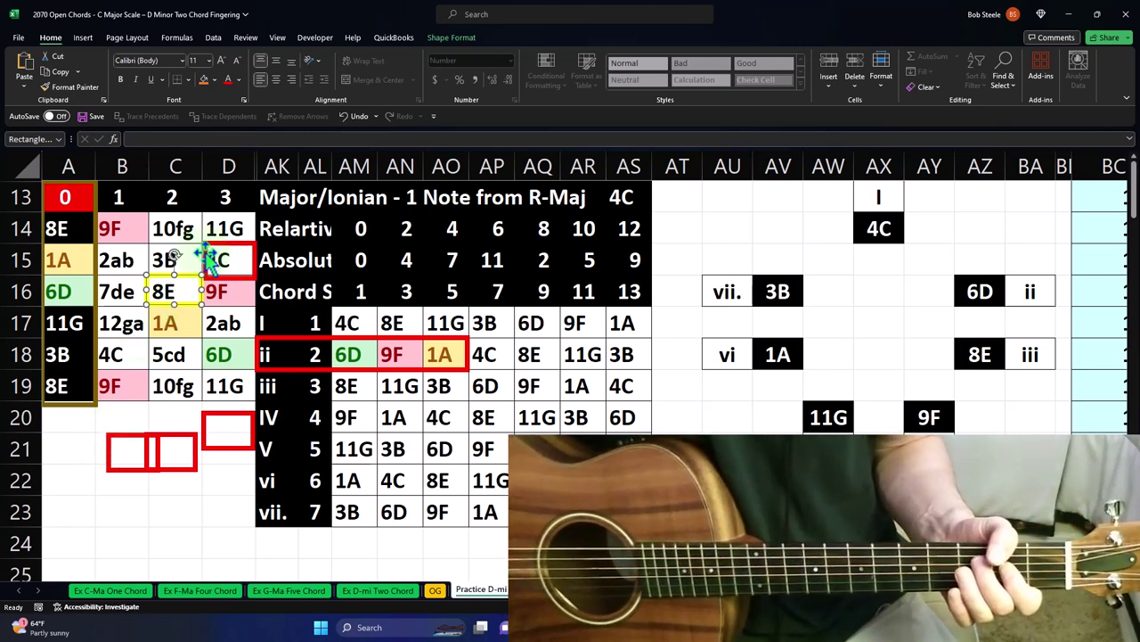
# Step: Shift the two-rectangle shape up another string, with red on the 11G in D14 and yellow on the 3B in C15
pyautogui.moveTo(212, 259); pyautogui.dragTo(211, 227)
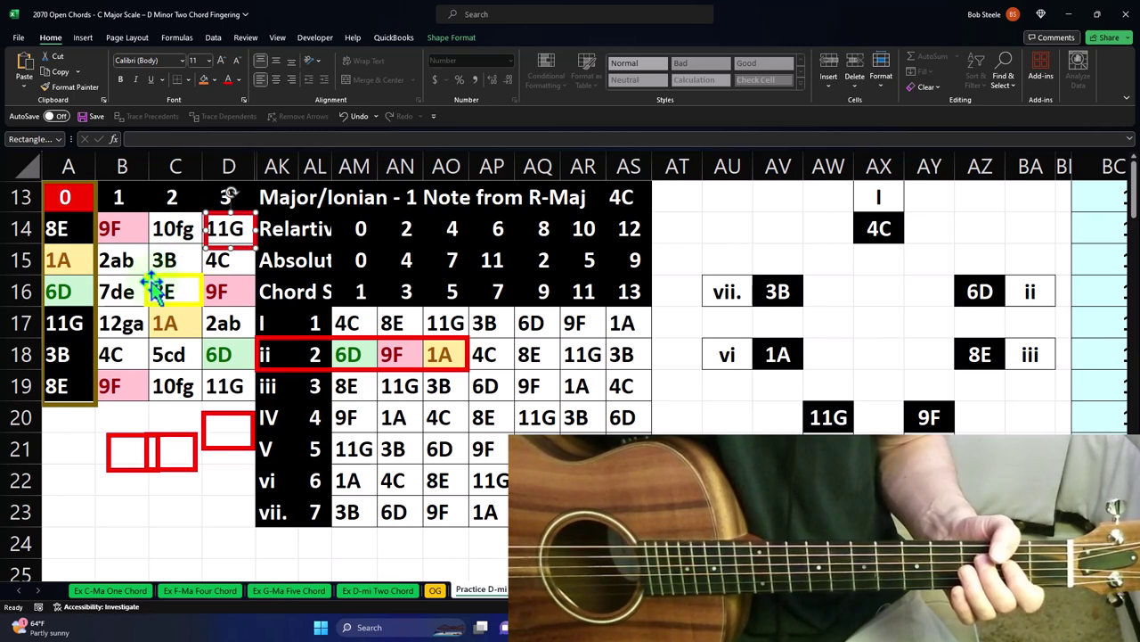
pyautogui.moveTo(153, 294); pyautogui.dragTo(159, 260)
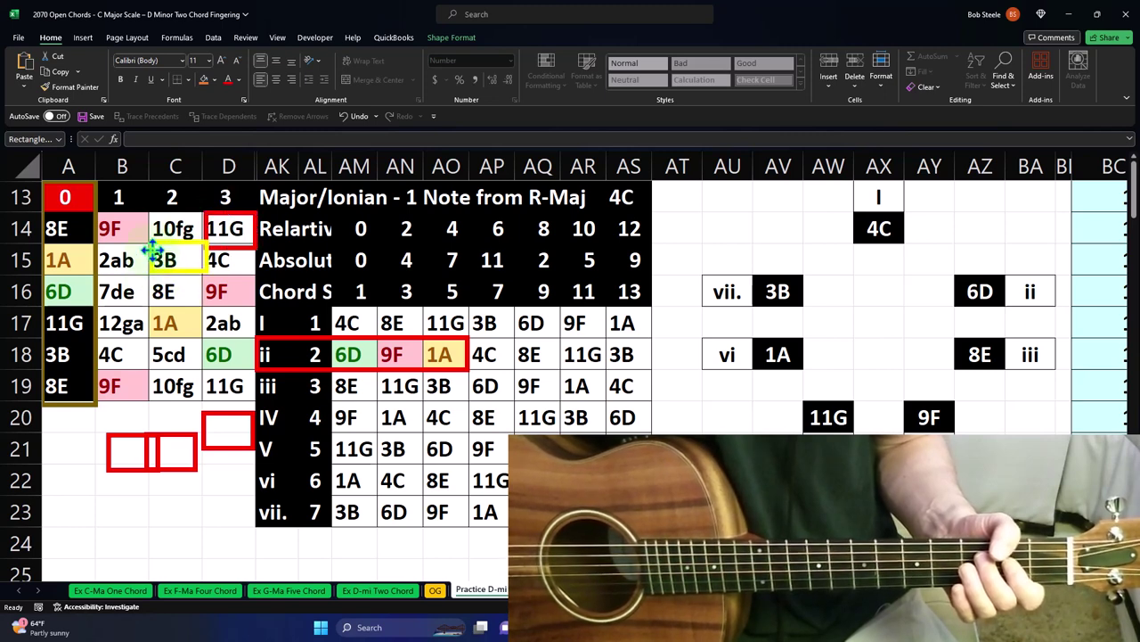
pyautogui.click(209, 227)
pyautogui.moveTo(209, 223)
pyautogui.mouseDown()
pyautogui.moveTo(72, 234)
pyautogui.moveTo(205, 220)
pyautogui.mouseUp()
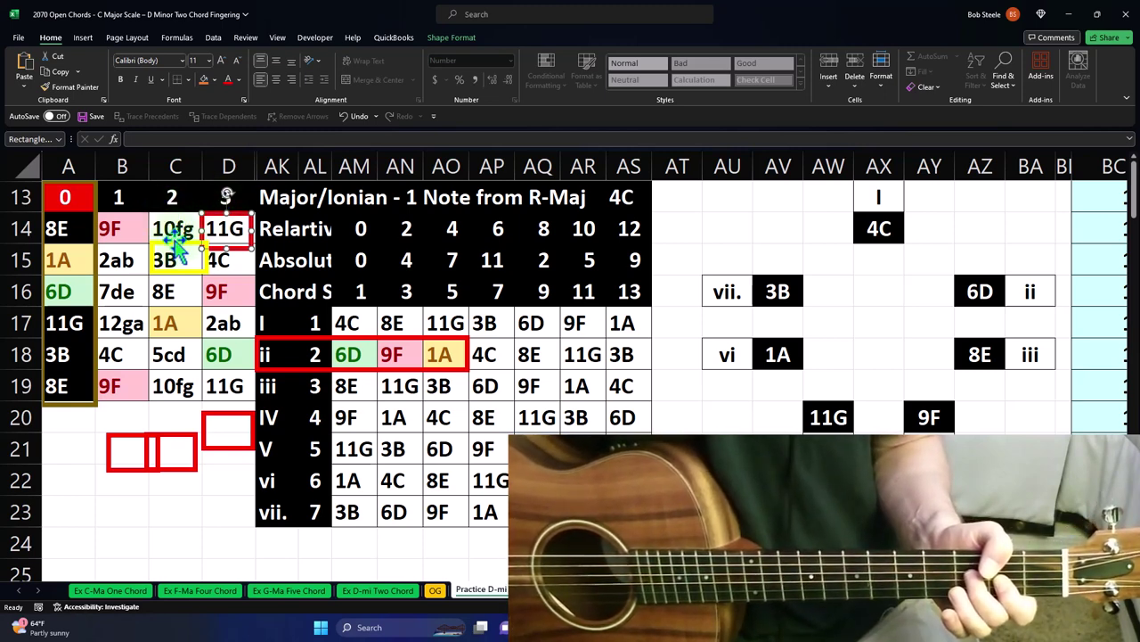
# Step: Return the yellow rectangle to C17 and the red one to D16, and place a parked red rectangle on the open 8E in A19
pyautogui.moveTo(177, 251); pyautogui.dragTo(169, 319)
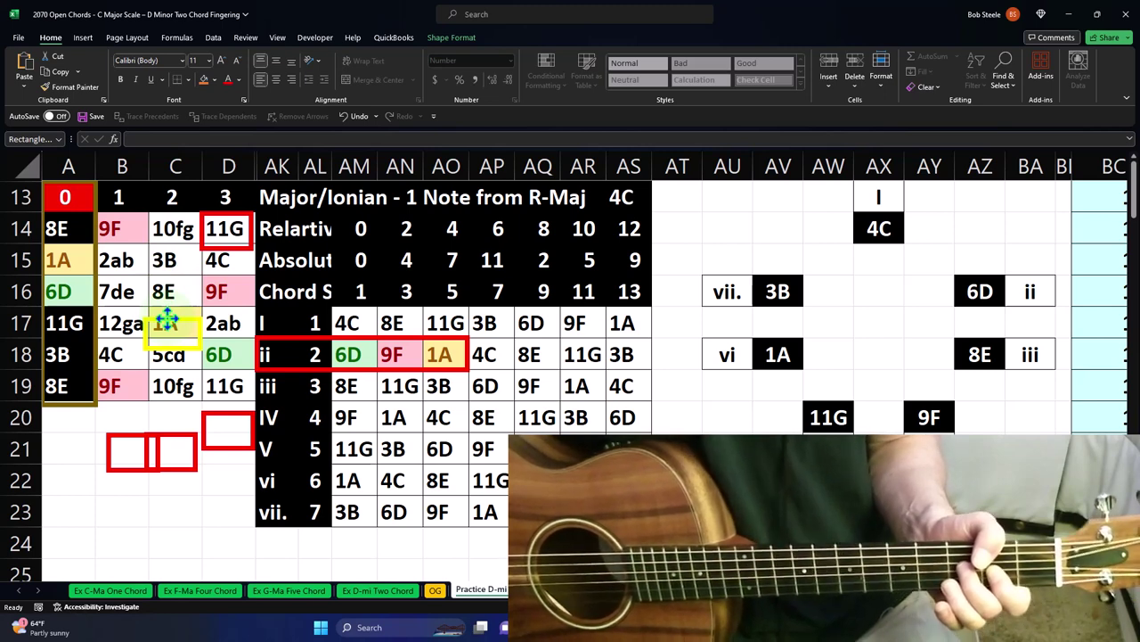
pyautogui.moveTo(166, 319)
pyautogui.mouseDown()
pyautogui.moveTo(165, 349)
pyautogui.moveTo(164, 306)
pyautogui.mouseUp()
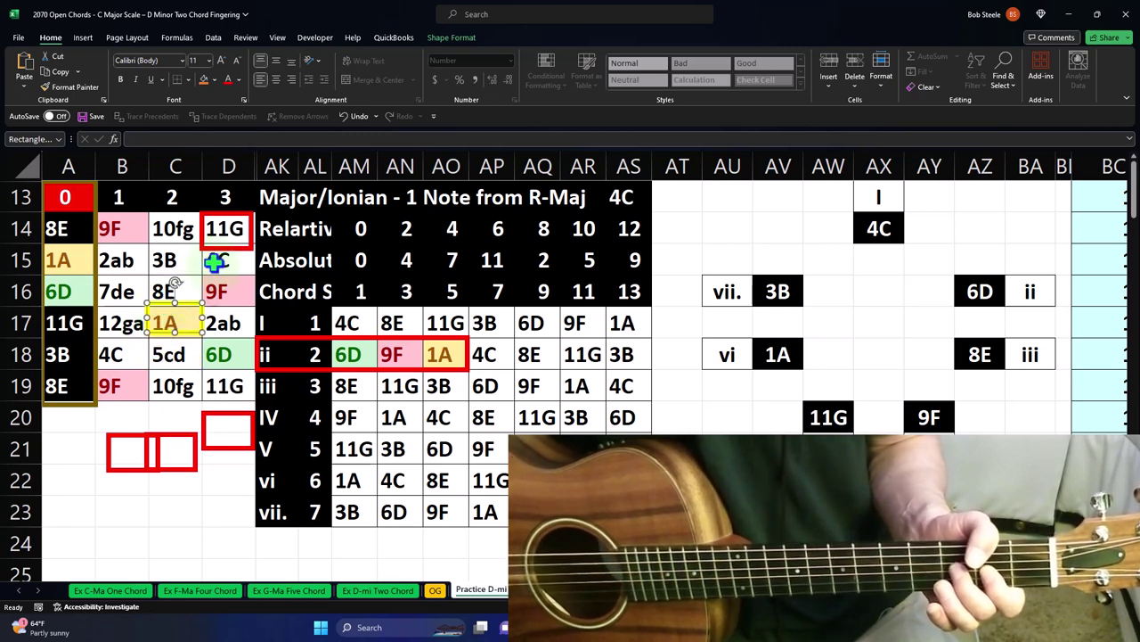
pyautogui.moveTo(221, 255); pyautogui.dragTo(221, 318)
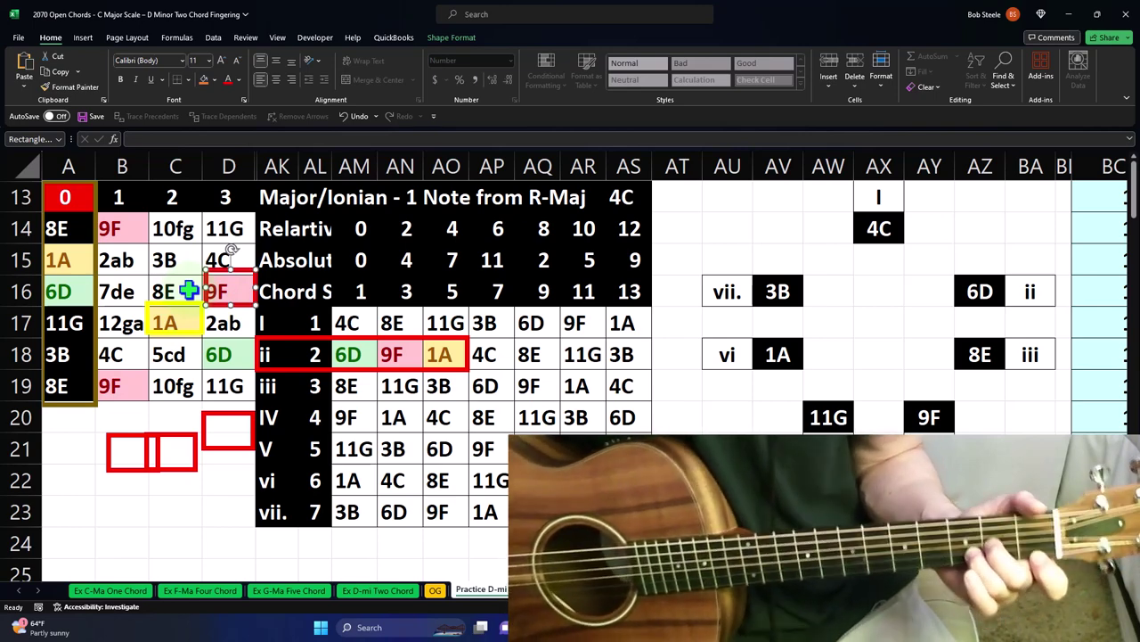
pyautogui.moveTo(224, 415); pyautogui.dragTo(62, 379)
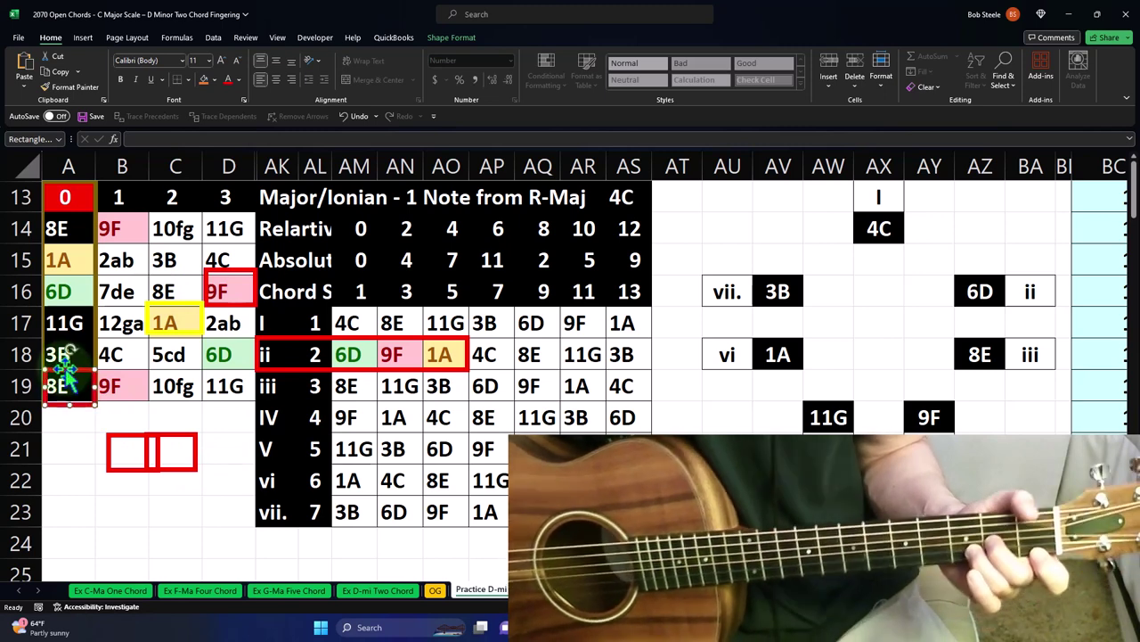
pyautogui.click(175, 335)
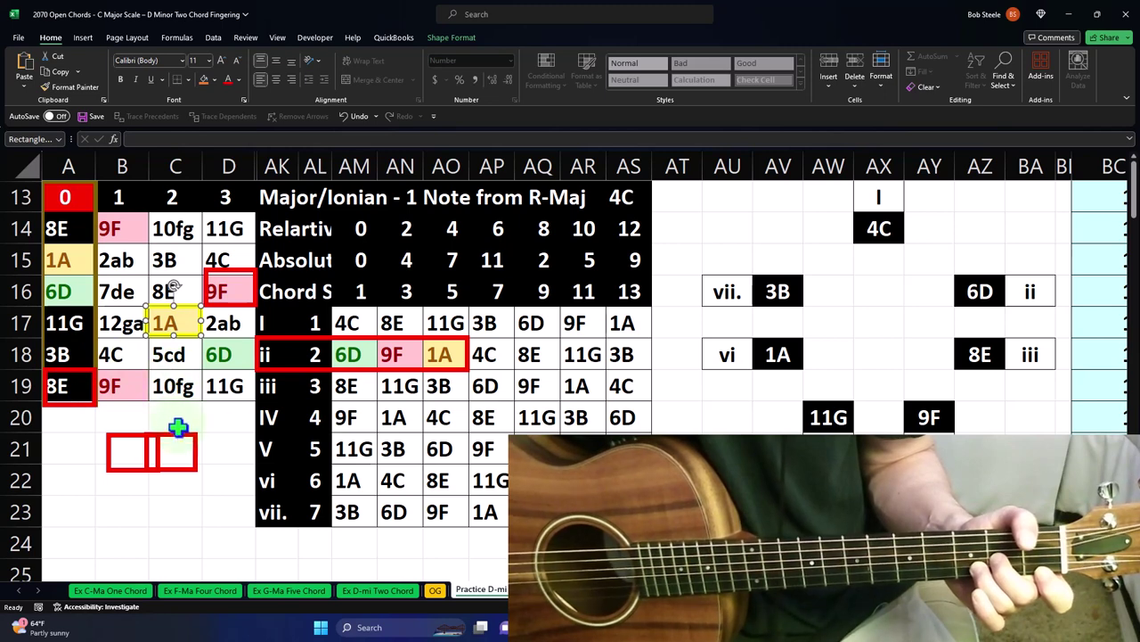
# Step: Rearrange the fretboard rectangles with red on 6D in D18, 9F in B19 and 1A in C17, and yellow on 9F in D16
pyautogui.moveTo(182, 436); pyautogui.dragTo(229, 340)
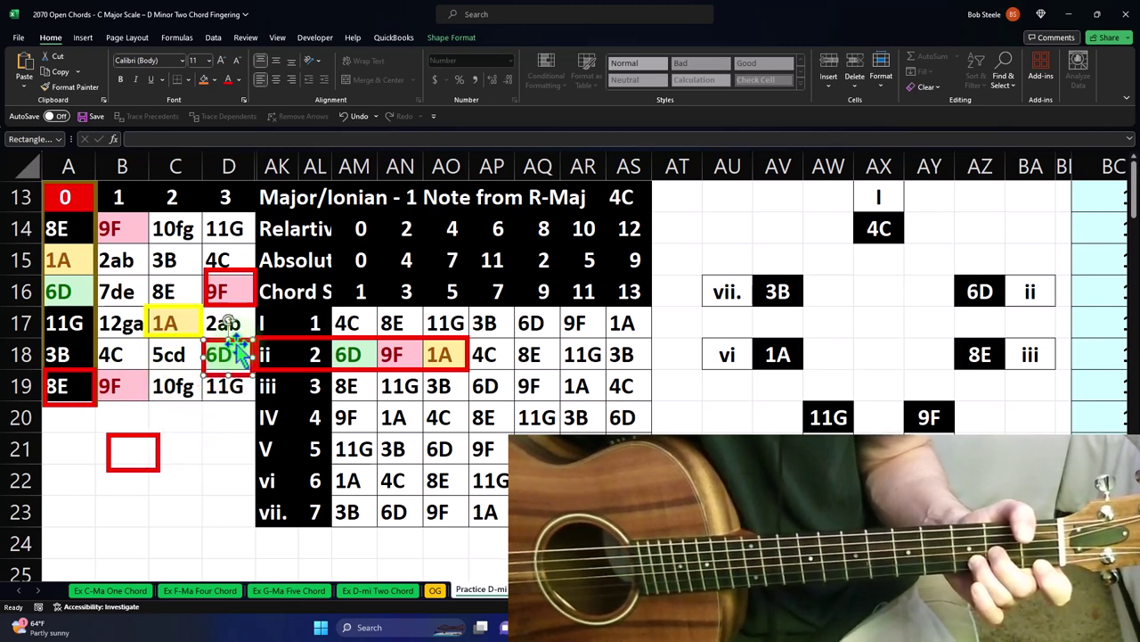
pyautogui.moveTo(158, 437); pyautogui.dragTo(149, 358)
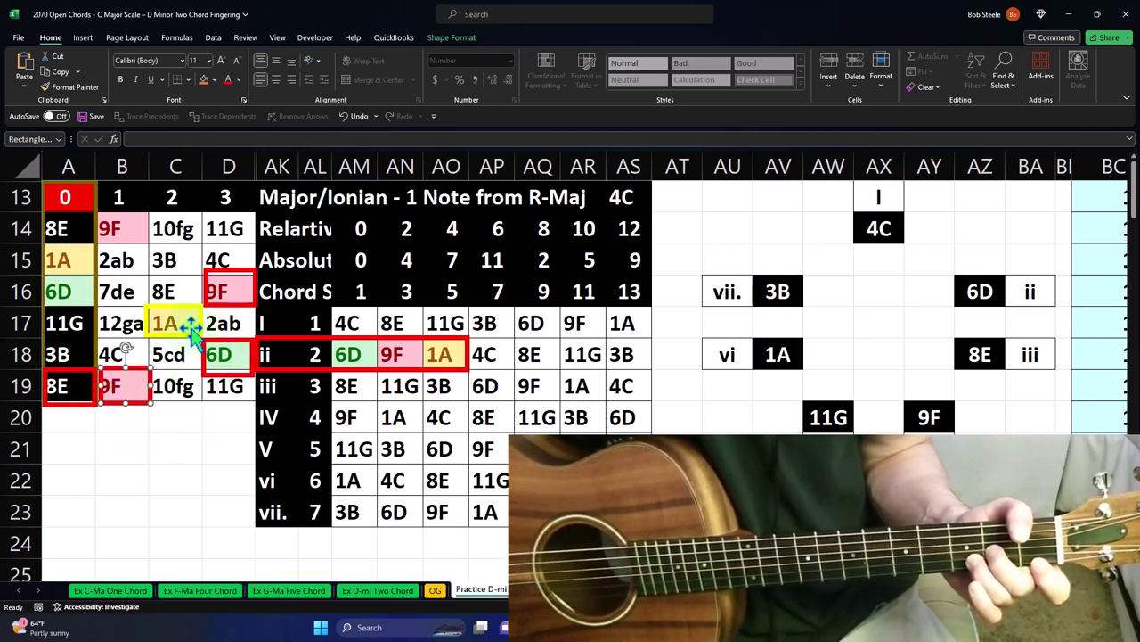
pyautogui.click(221, 304)
pyautogui.moveTo(221, 305); pyautogui.dragTo(207, 393)
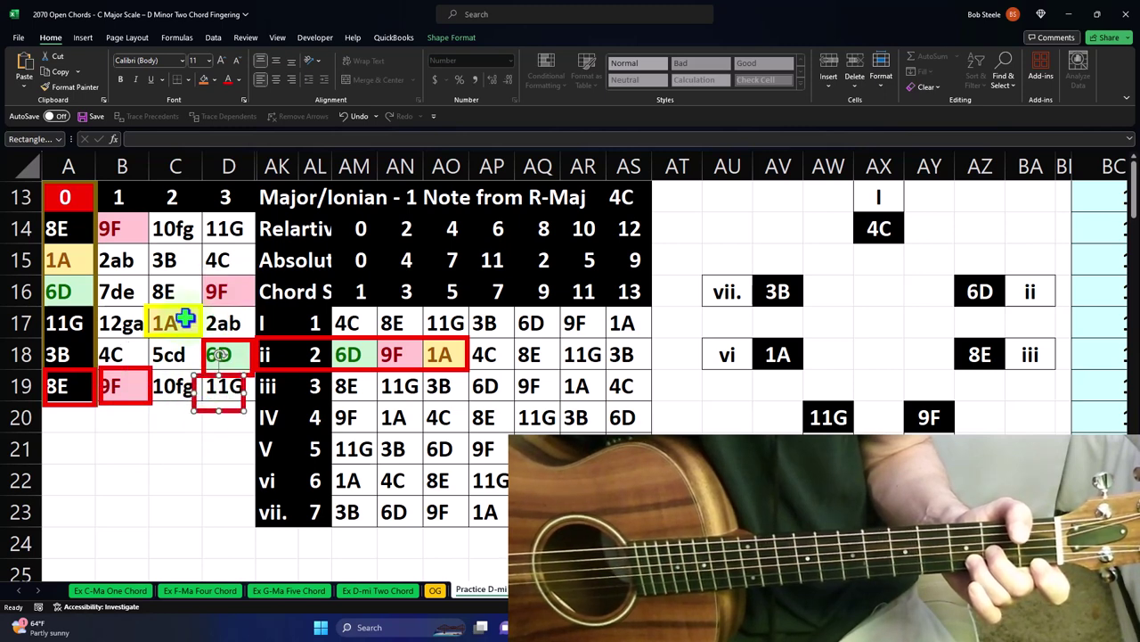
pyautogui.moveTo(183, 312); pyautogui.dragTo(248, 276)
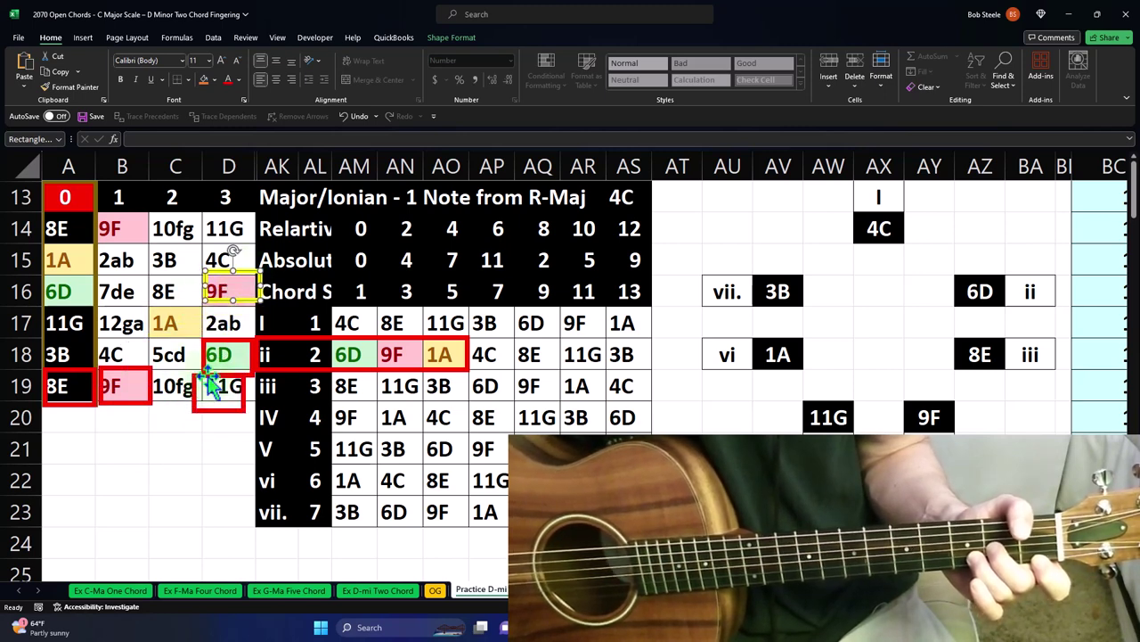
pyautogui.moveTo(207, 375); pyautogui.dragTo(163, 329)
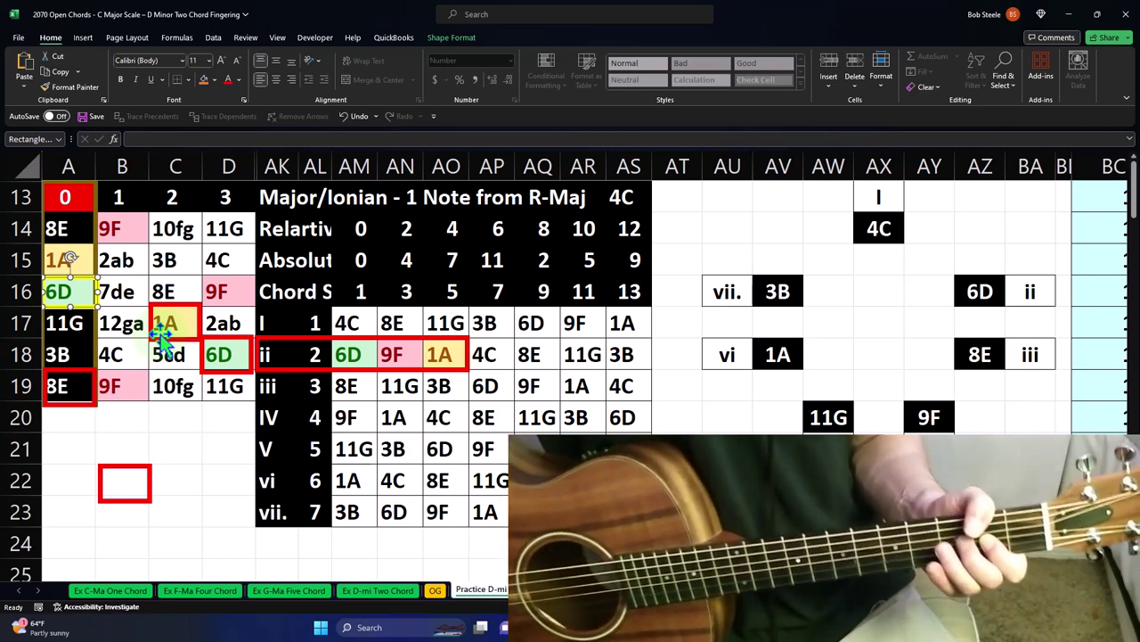
# Step: Compare the key note 4C in AS13 with the ii chord's root 6D in AM18
pyautogui.click(623, 198)
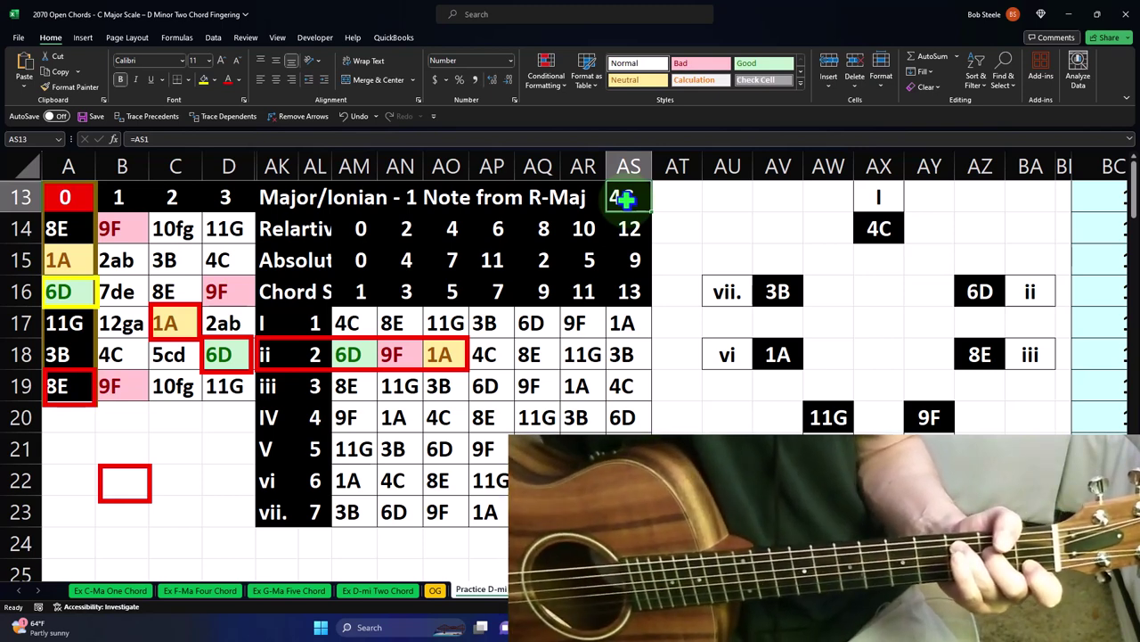
pyautogui.click(355, 355)
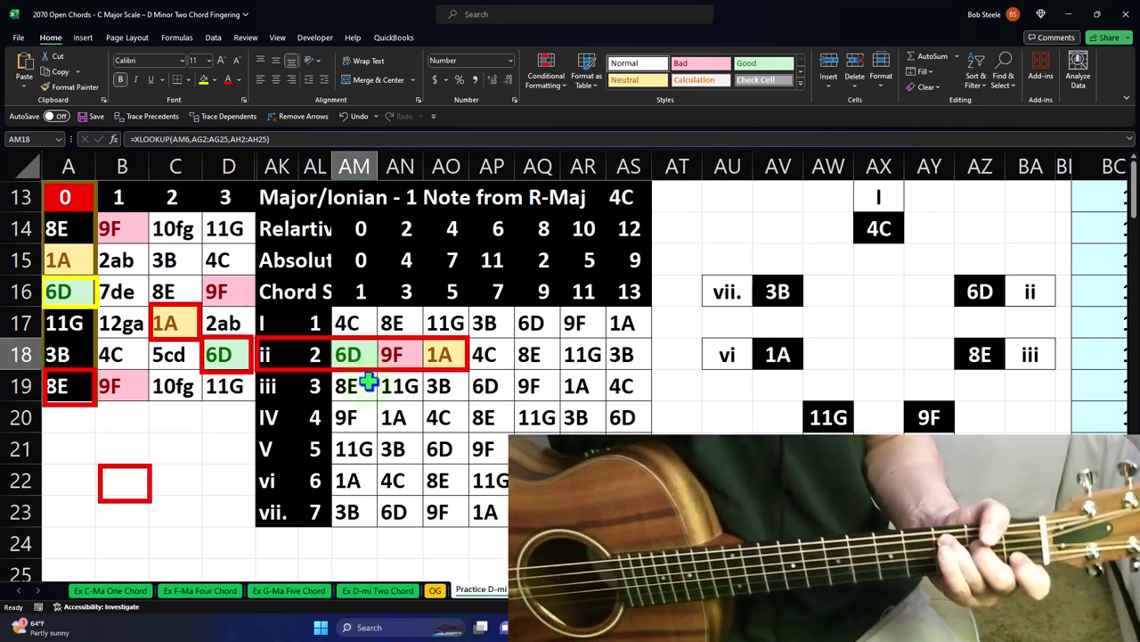
pyautogui.click(619, 197)
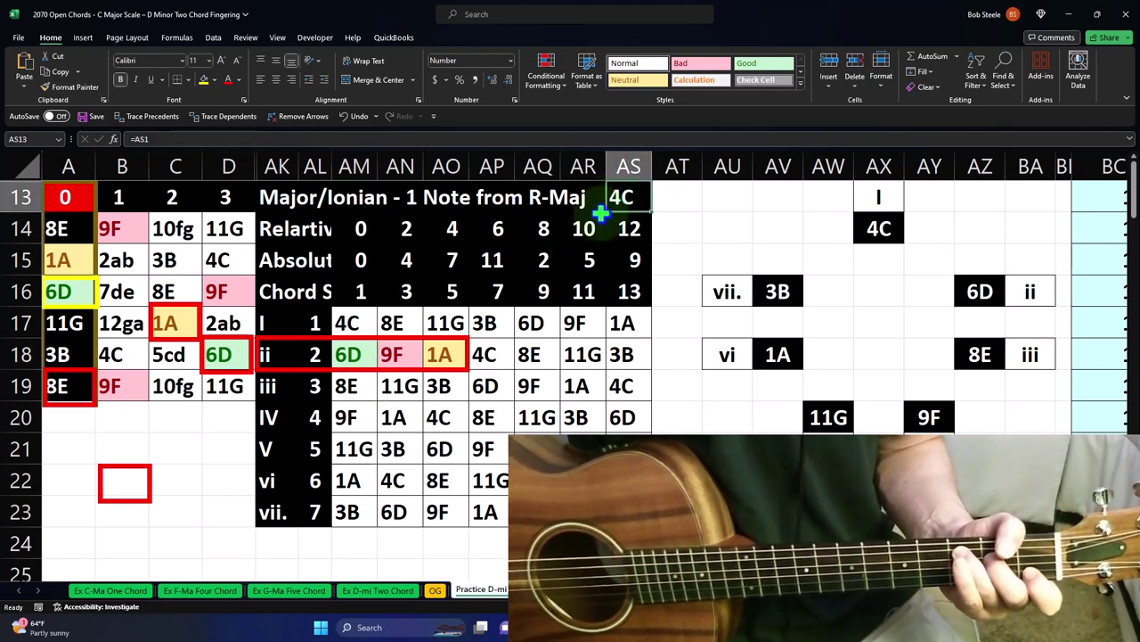
pyautogui.click(352, 355)
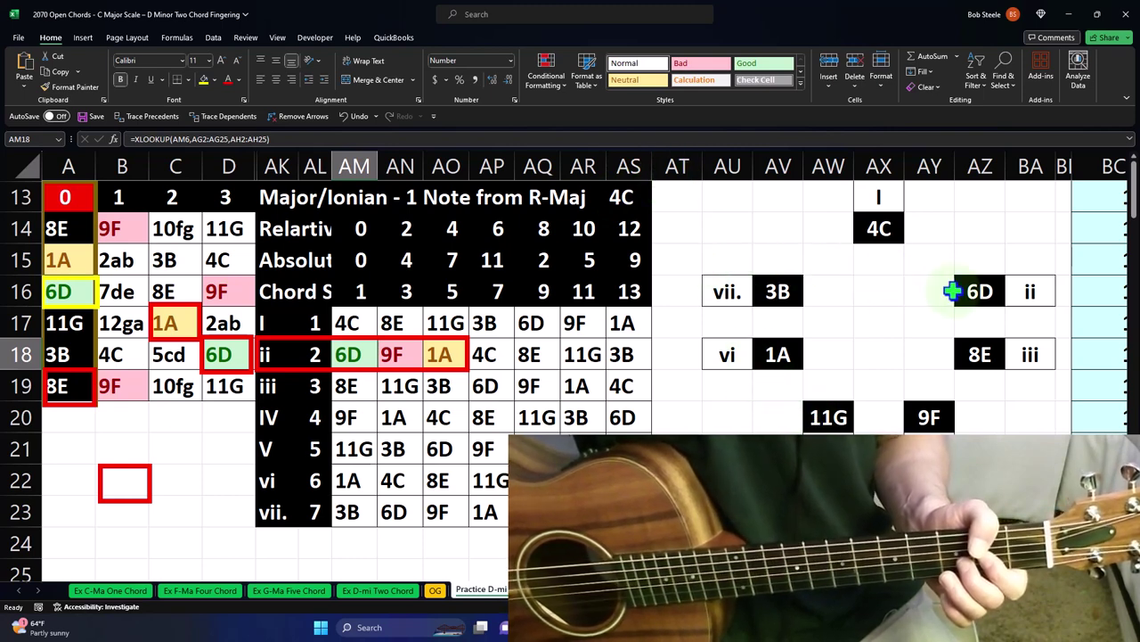
# Step: Trace from the I chord's 4C in AX14 to the ii chord's 6D in AZ16 on the chord circle
pyautogui.click(886, 235)
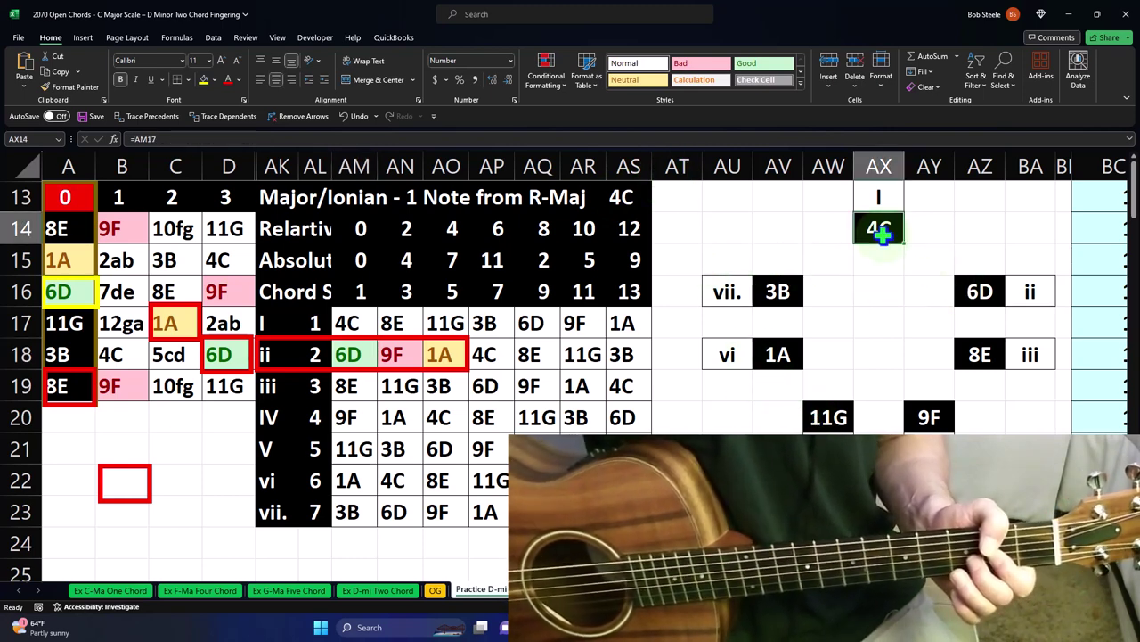
pyautogui.press('Down')
pyautogui.press('Down')
pyautogui.press('Right')
pyautogui.press('Right')
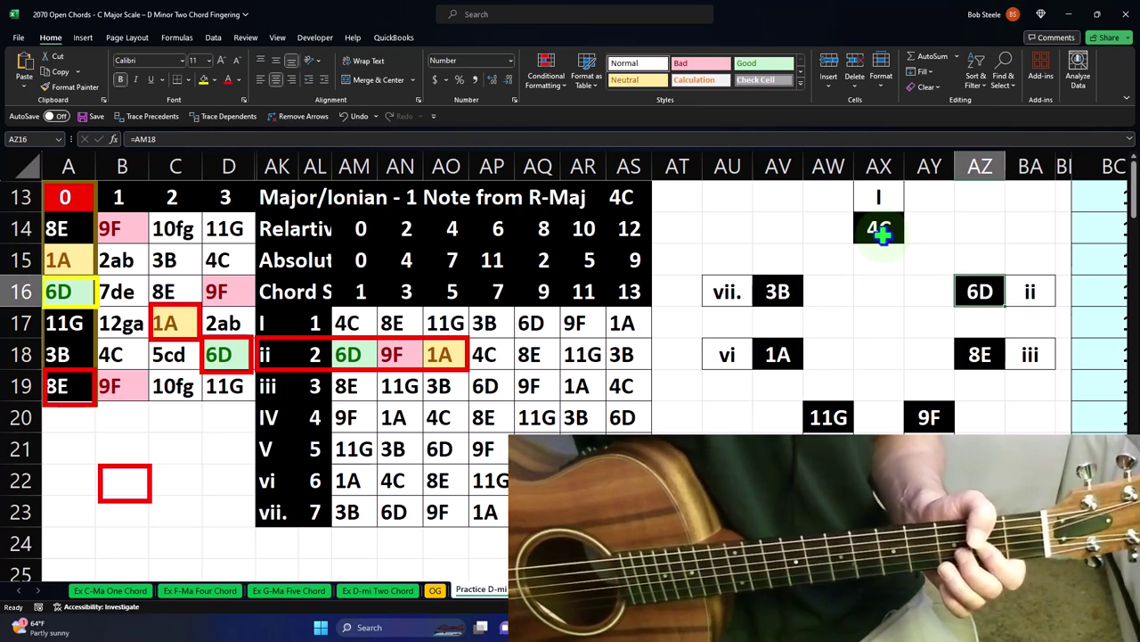
# Step: Hide columns BB through CF to bring the Dorian table beside the major scale's chord circle
pyautogui.press('Right')
pyautogui.press('Right')
pyautogui.press('Right')
pyautogui.press('Right')
pyautogui.press('Right')
pyautogui.press('Right')
pyautogui.press('Right')
pyautogui.press('Right')
pyautogui.press('Right')
pyautogui.press('Right')
pyautogui.press('Right')
pyautogui.press('Right')
pyautogui.press('Right')
pyautogui.press('Right')
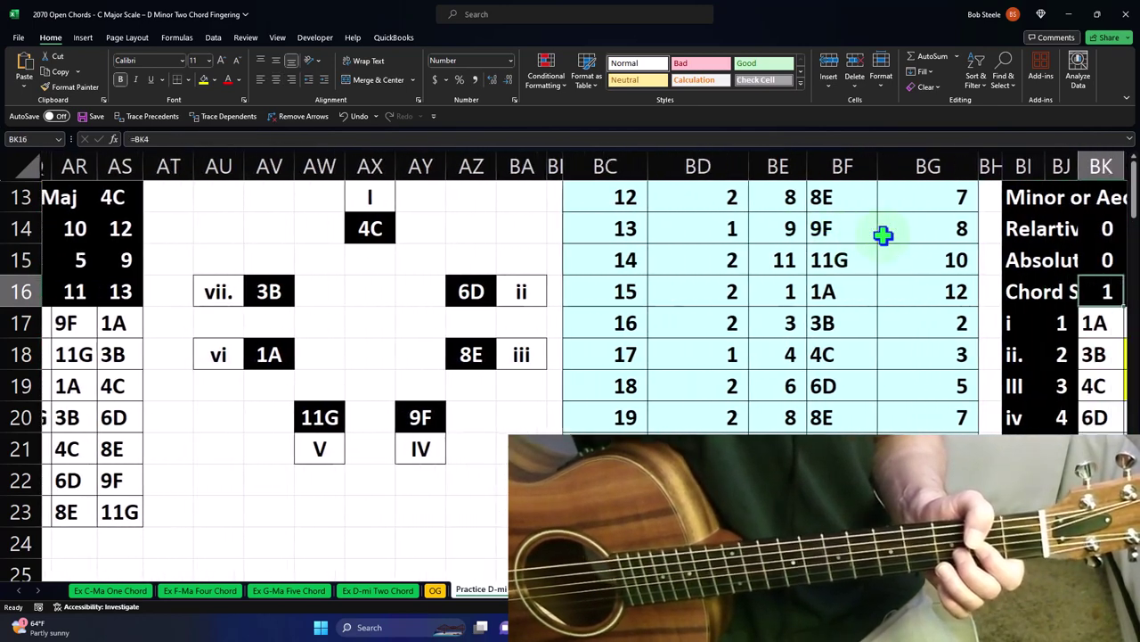
pyautogui.press('Right')
pyautogui.press('Right')
pyautogui.press('Right')
pyautogui.press('Right')
pyautogui.press('Right')
pyautogui.press('Right')
pyautogui.press('Right')
pyautogui.press('Right')
pyautogui.press('Right')
pyautogui.press('Right')
pyautogui.press('Right')
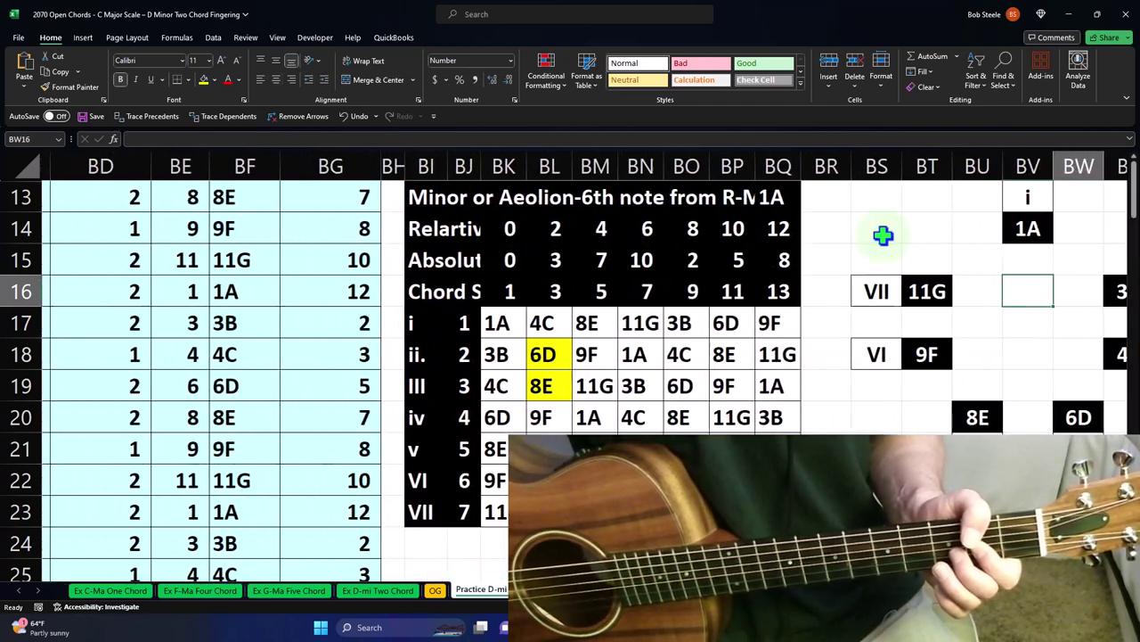
pyautogui.press('Right')
pyautogui.press('Right')
pyautogui.press('Right')
pyautogui.press('Right')
pyautogui.press('Right')
pyautogui.press('Right')
pyautogui.press('Right')
pyautogui.press('Right')
pyautogui.press('Right')
pyautogui.press('Right')
pyautogui.press('Right')
pyautogui.press('Right')
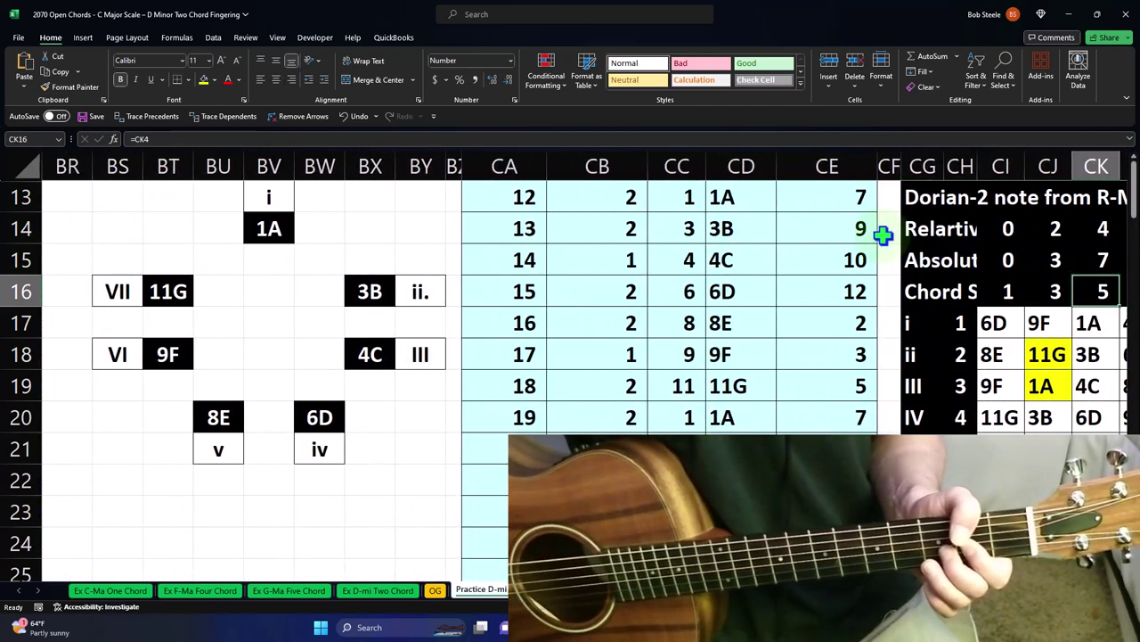
pyautogui.click(997, 324)
pyautogui.click(888, 166)
pyautogui.moveTo(888, 165); pyautogui.dragTo(1012, 265)
pyautogui.rightClick(1047, 255)
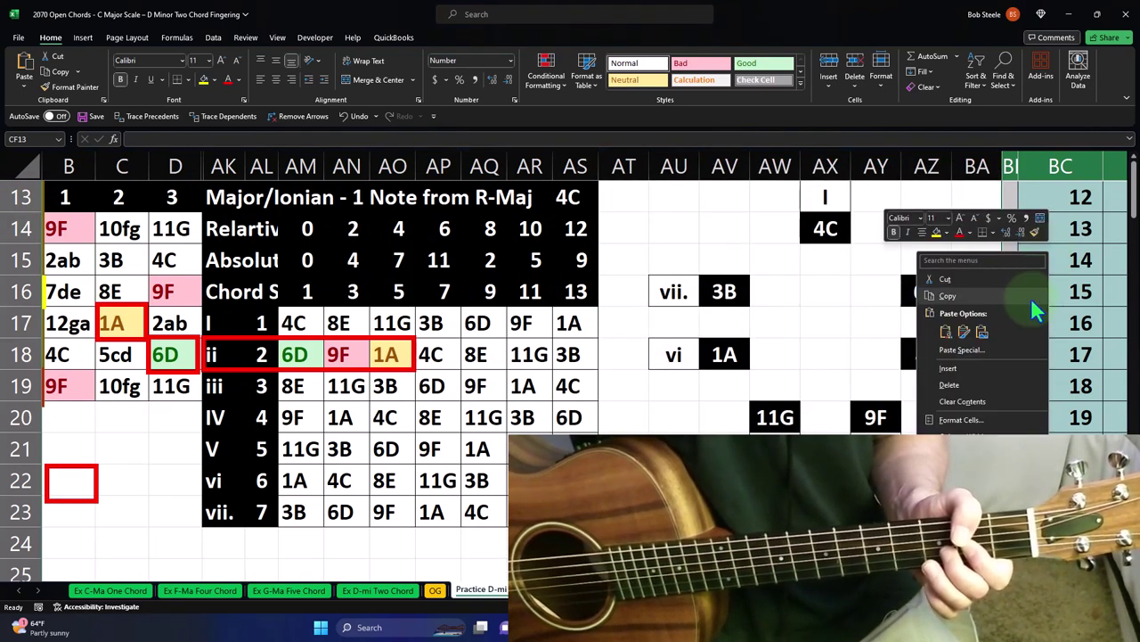
pyautogui.click(963, 452)
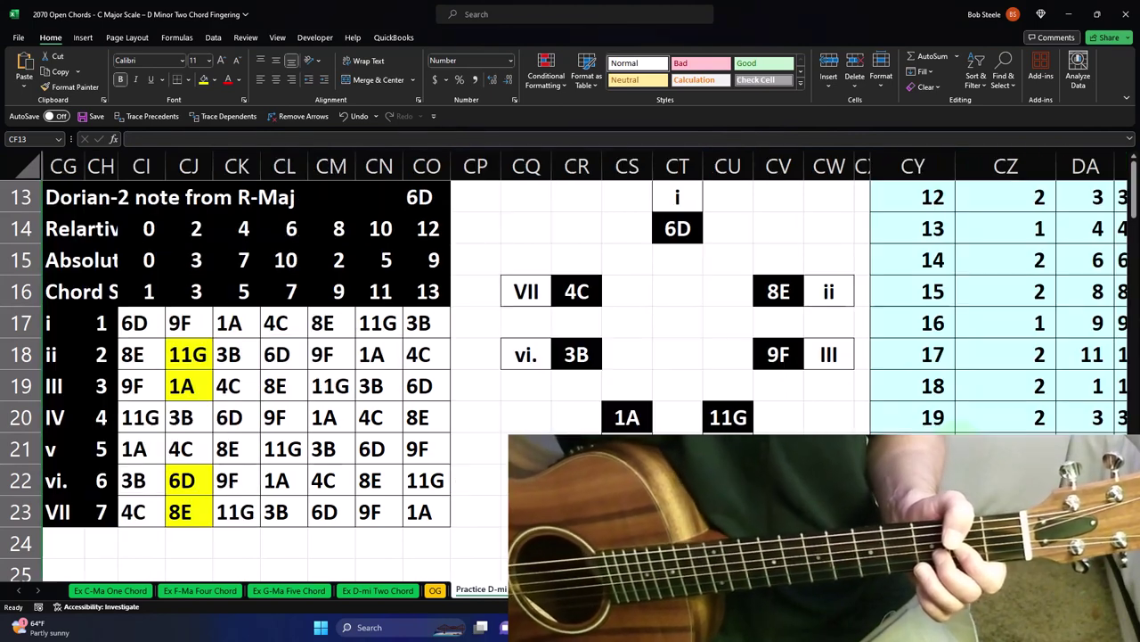
# Step: Examine the Dorian table's root 6D in CI17 and its chord numerals i, ii and vi. in column CG
pyautogui.hscroll(-10, 570, 356)
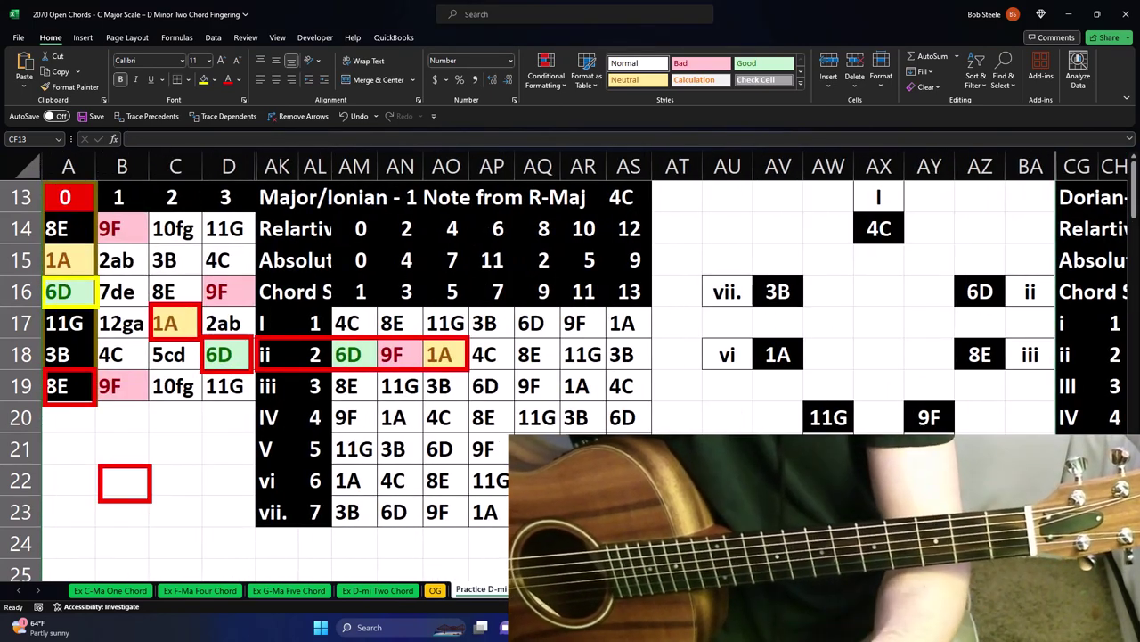
pyautogui.keyDown('ctrl'); pyautogui.scroll(-3, 571, 356); pyautogui.keyUp('ctrl')
pyautogui.scroll(-2, 869, 355)
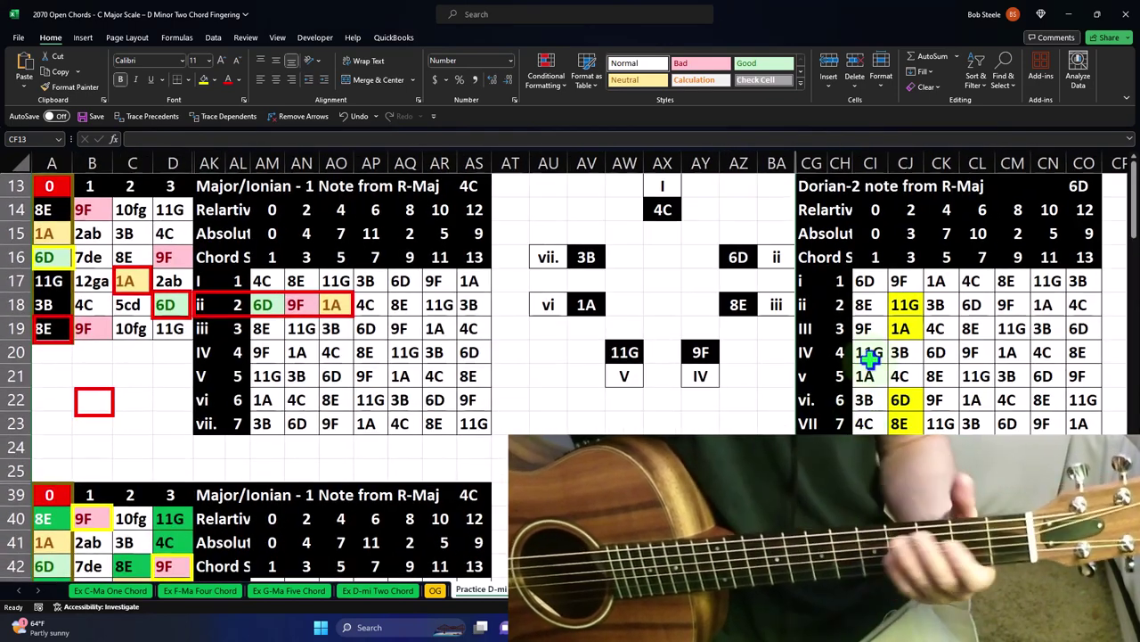
pyautogui.click(867, 282)
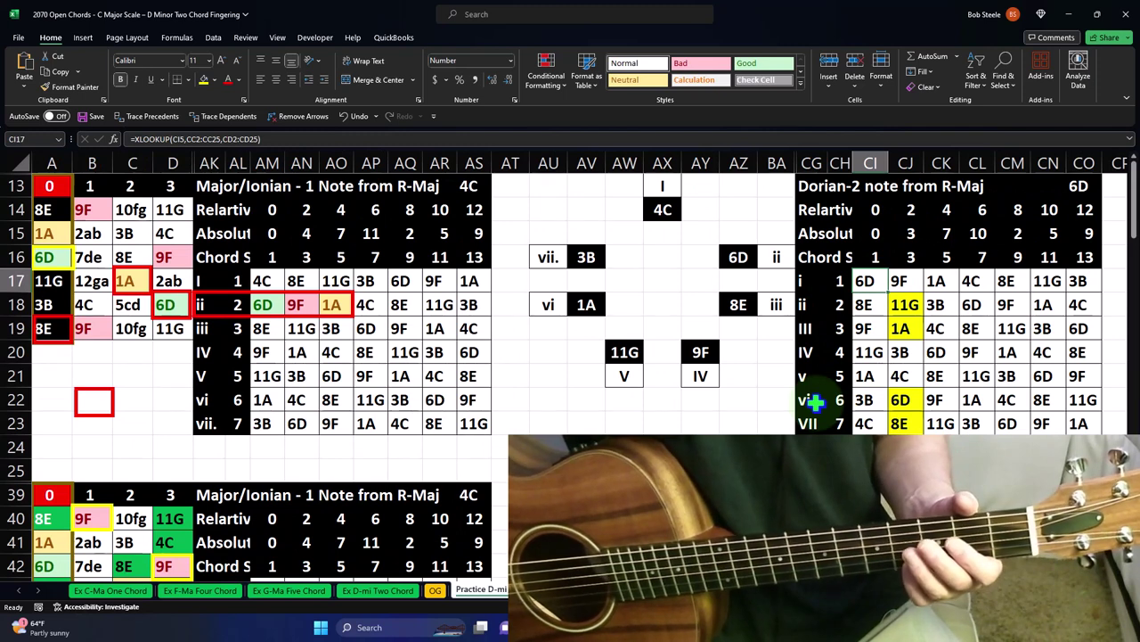
pyautogui.click(844, 281)
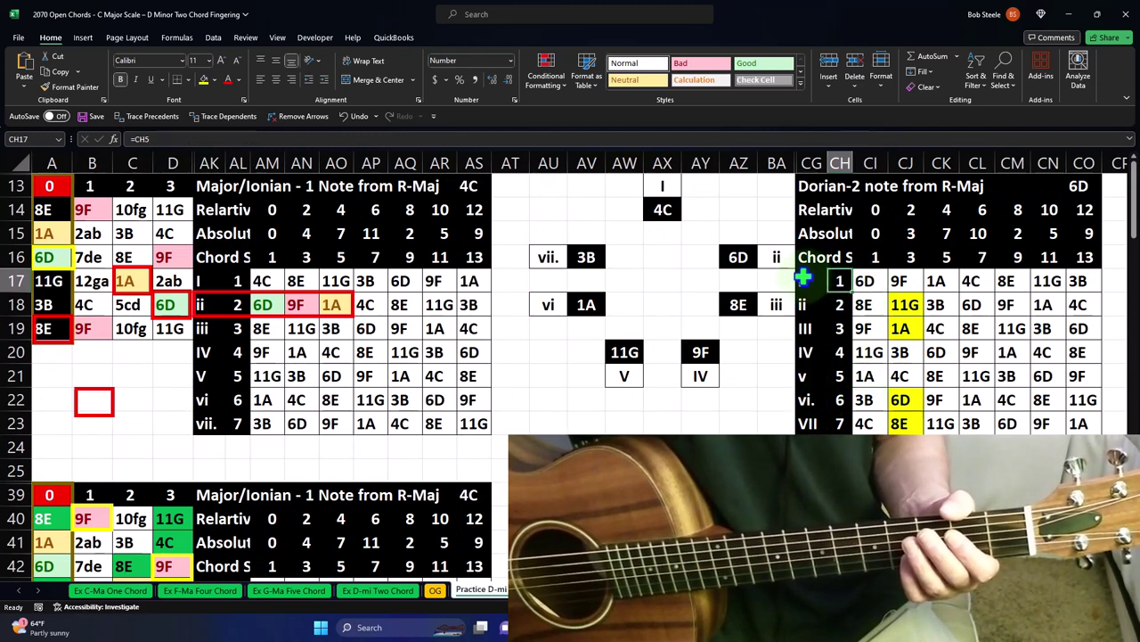
pyautogui.click(804, 280)
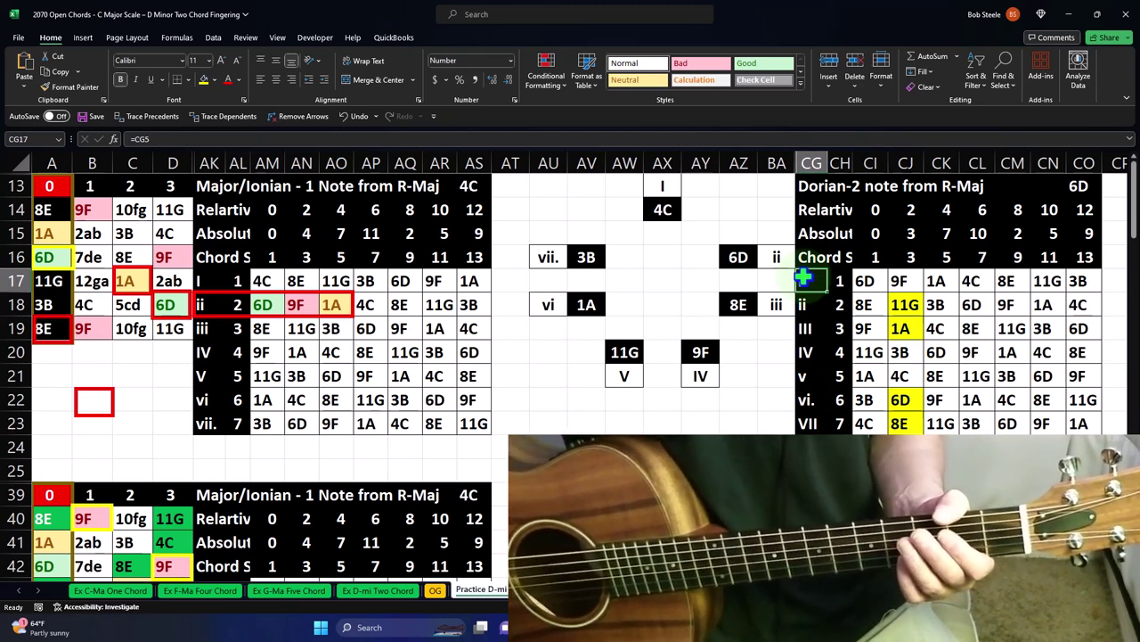
pyautogui.moveTo(806, 281); pyautogui.dragTo(804, 303)
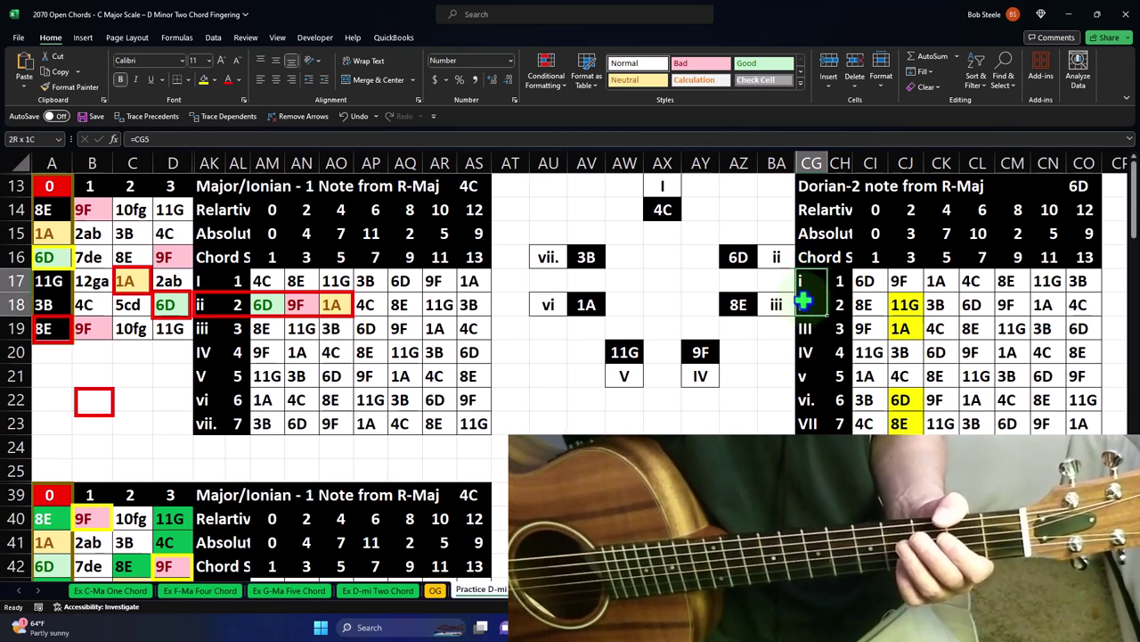
pyautogui.click(809, 401)
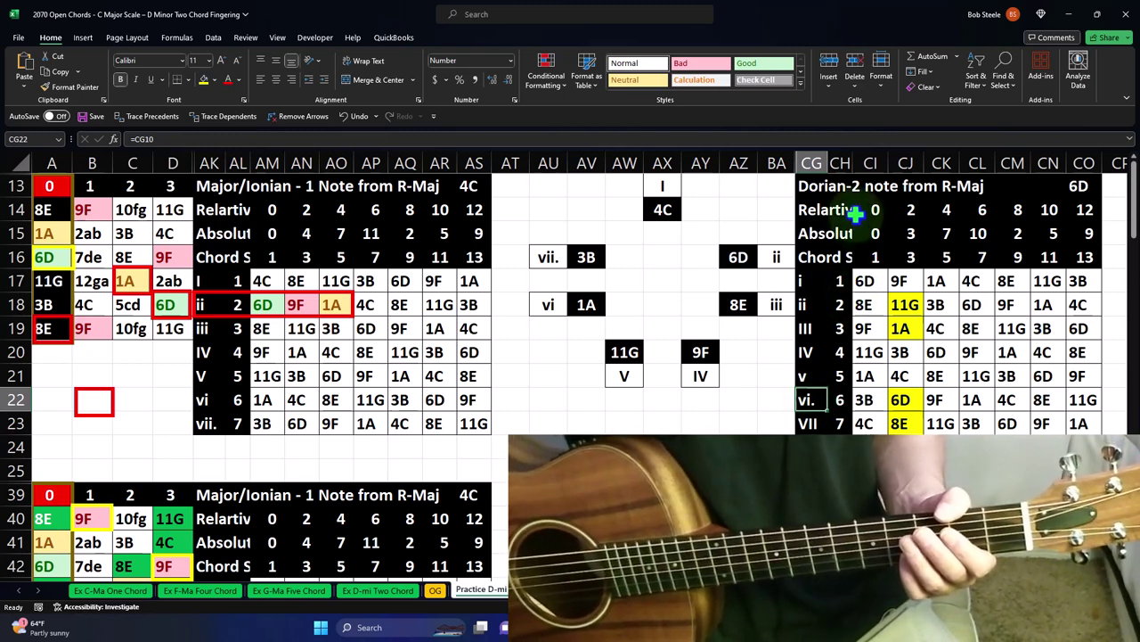
# Step: Compare the Dorian roots 6D, 8E and 1A in column CI with the major table's 6D and 1A in column AM
pyautogui.click(866, 281)
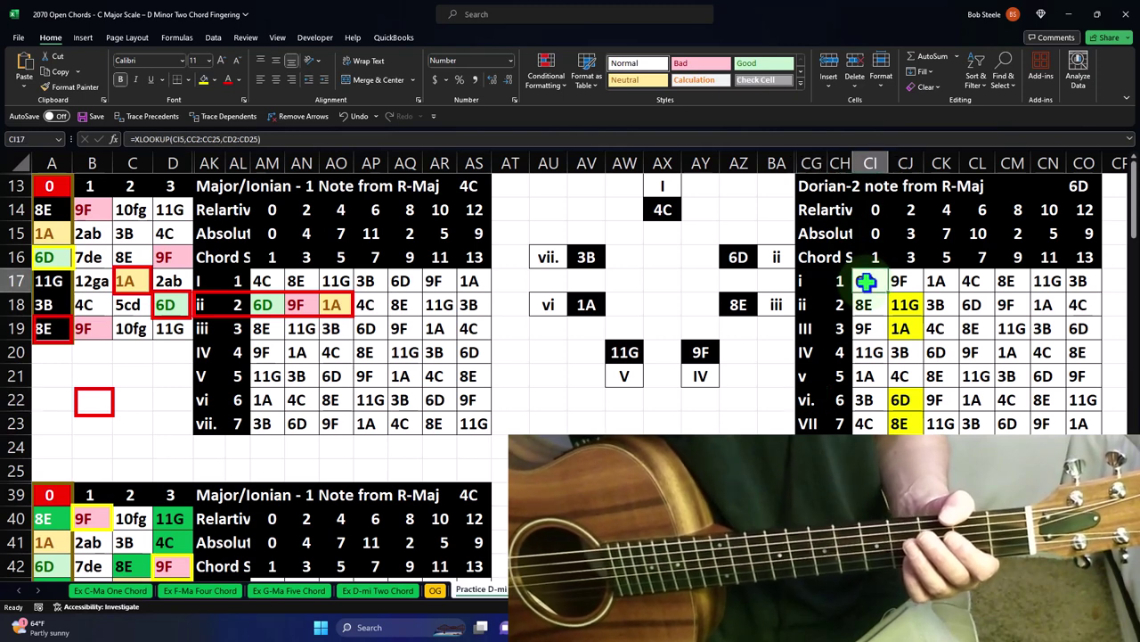
pyautogui.click(865, 306)
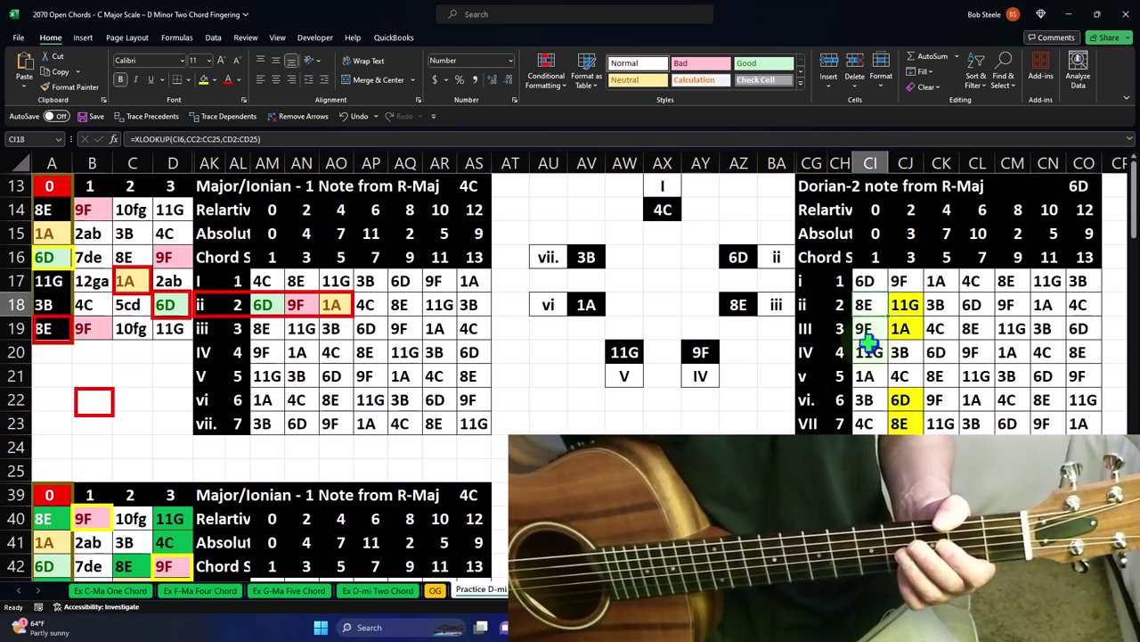
pyautogui.click(863, 380)
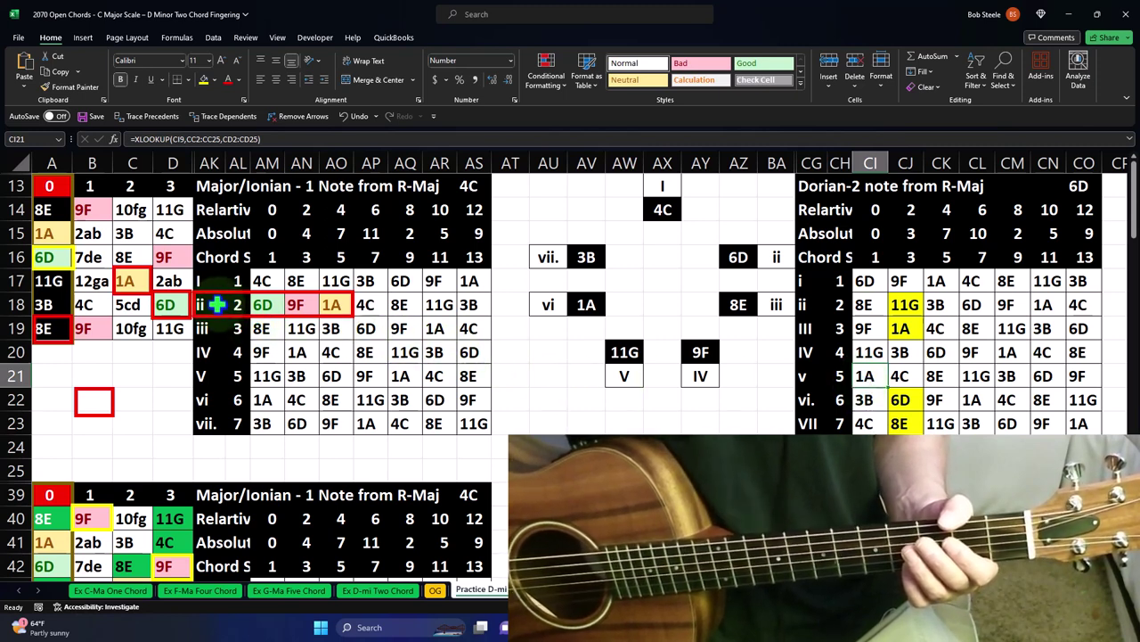
pyautogui.click(262, 329)
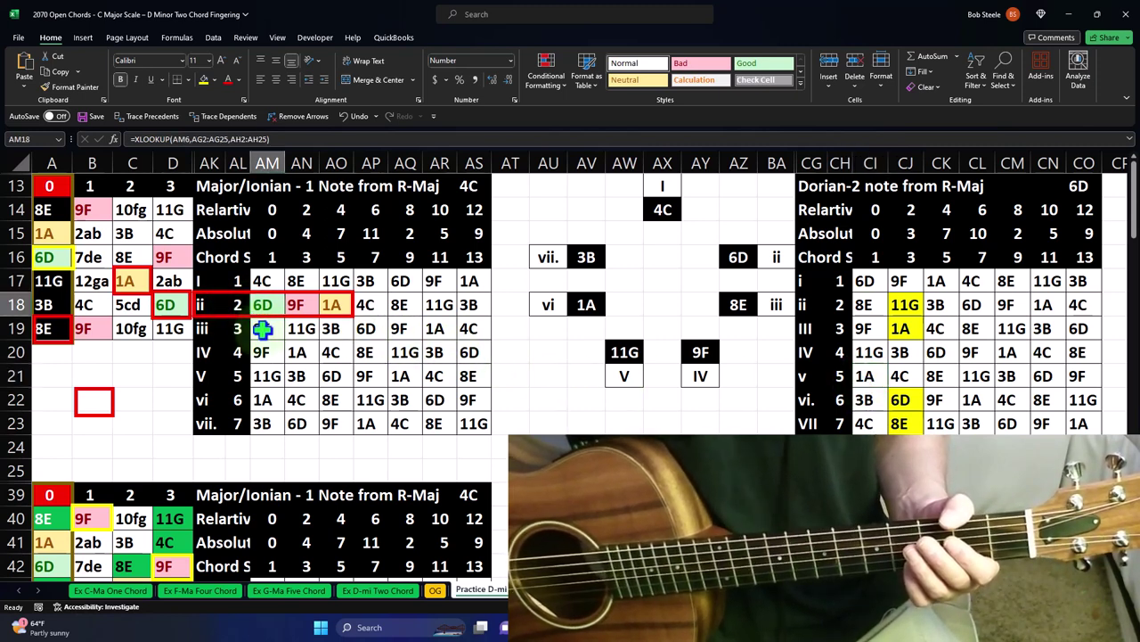
pyautogui.click(266, 399)
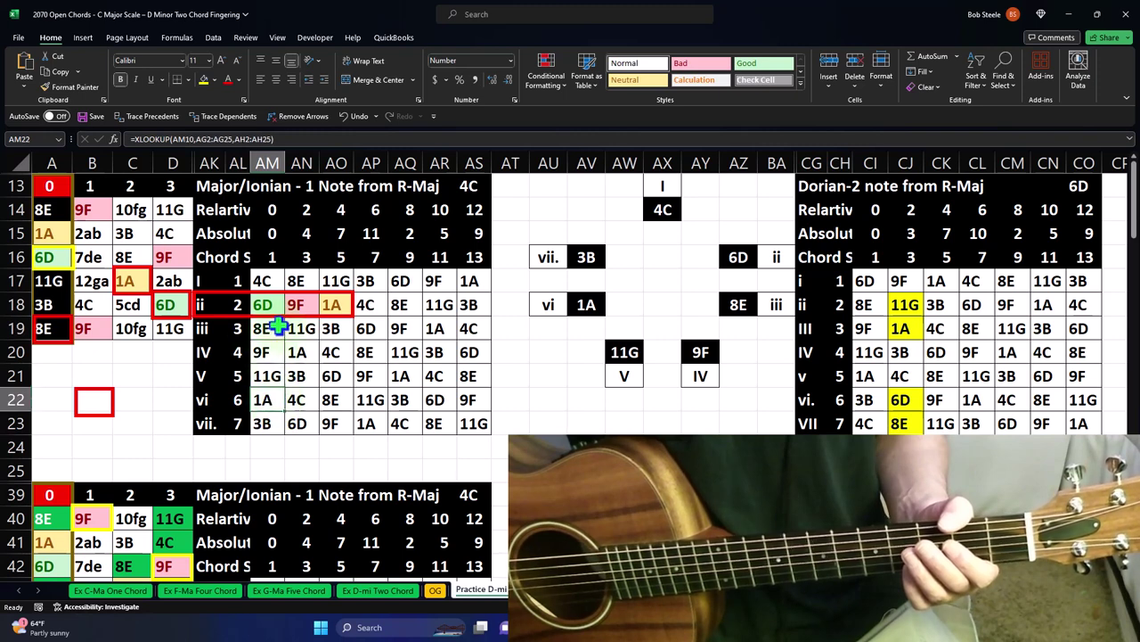
pyautogui.click(267, 305)
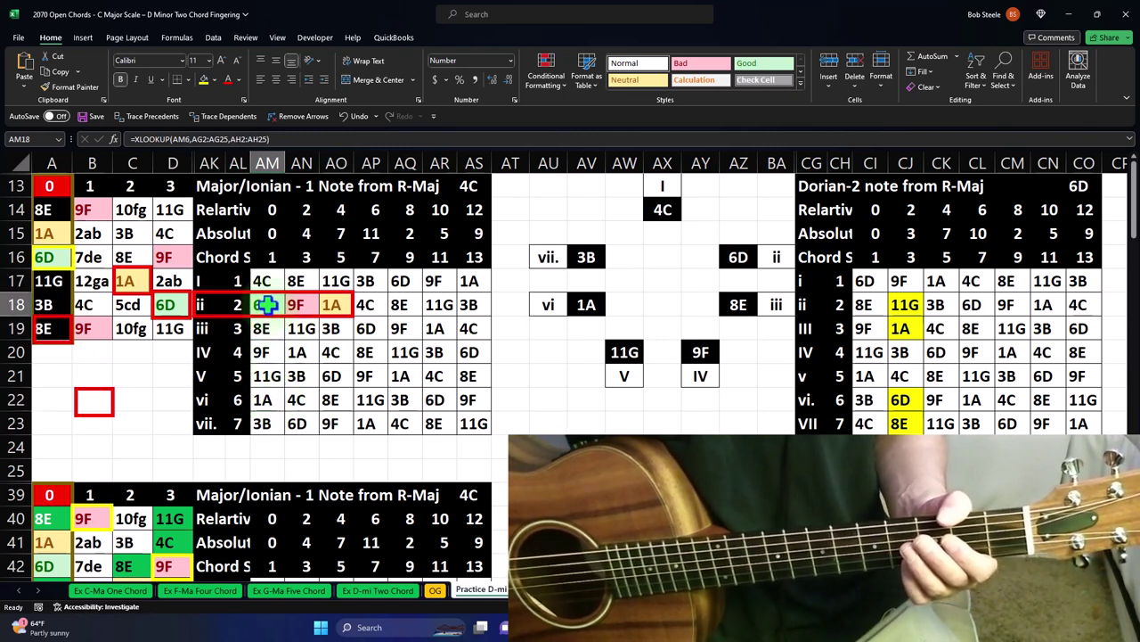
# Step: Compare the Dorian i chord's notes in CI17:CK17 with the major table's ii chord notes in AM18:AO18
pyautogui.moveTo(868, 281); pyautogui.dragTo(933, 279)
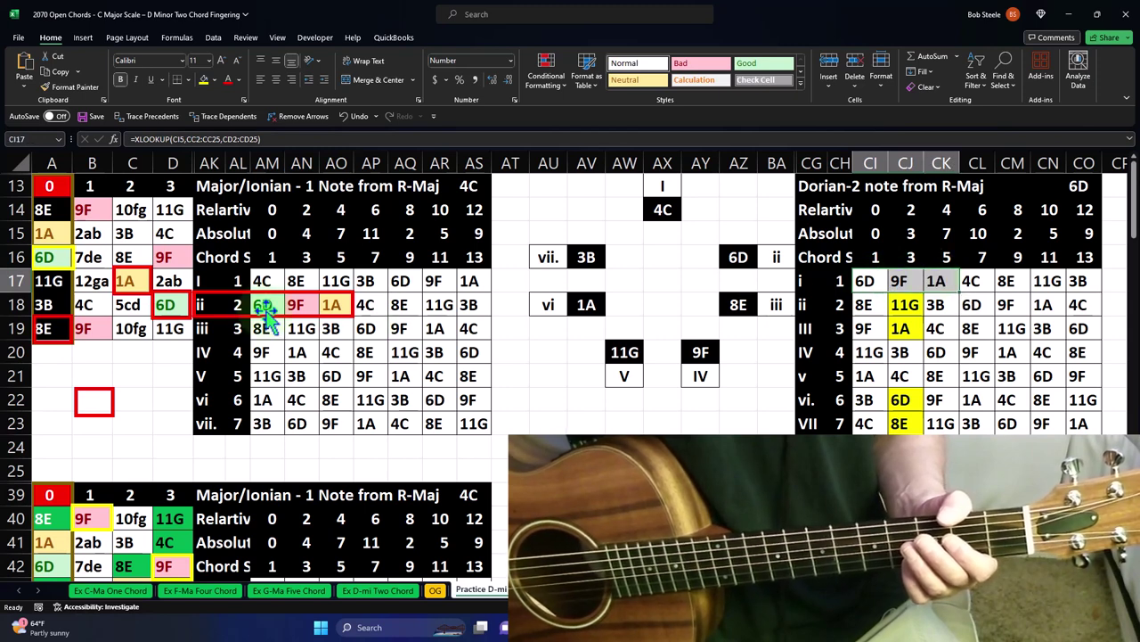
pyautogui.moveTo(262, 305); pyautogui.dragTo(332, 303)
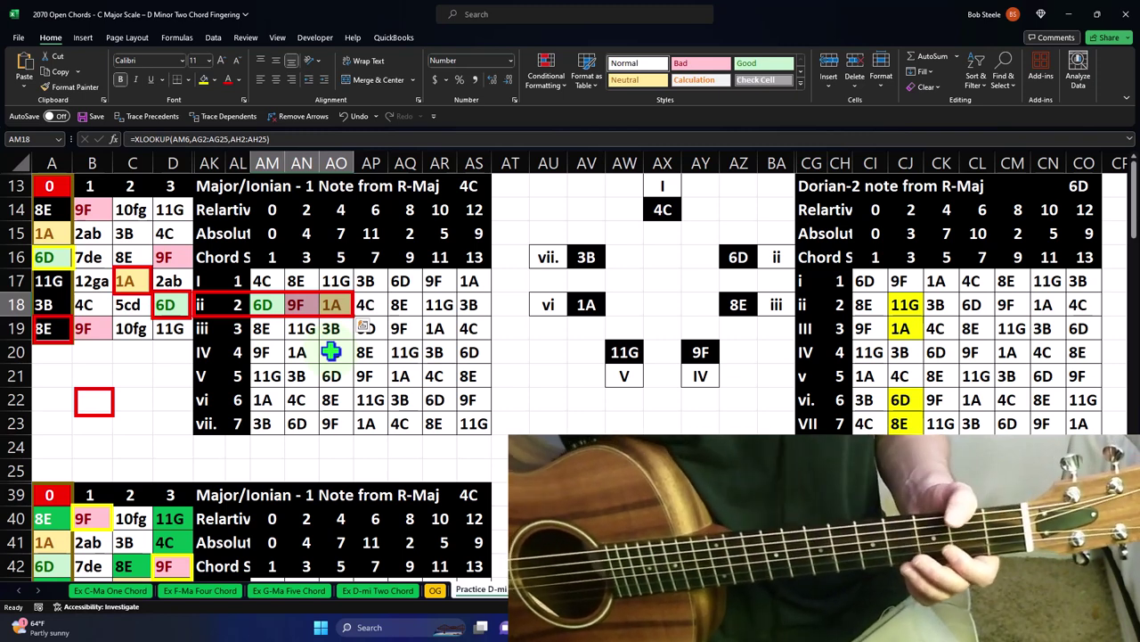
pyautogui.click(269, 304)
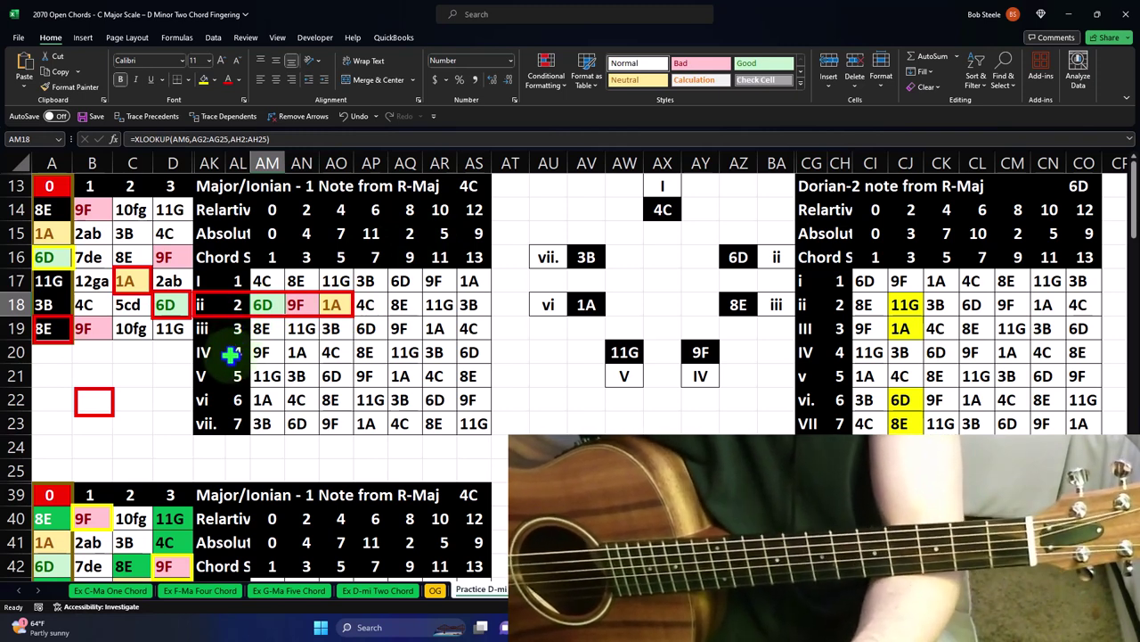
# Step: Review the major table's I, IV and V chord numerals in column AK, finishing on the ii chord in AK18
pyautogui.click(213, 282)
pyautogui.click(210, 352)
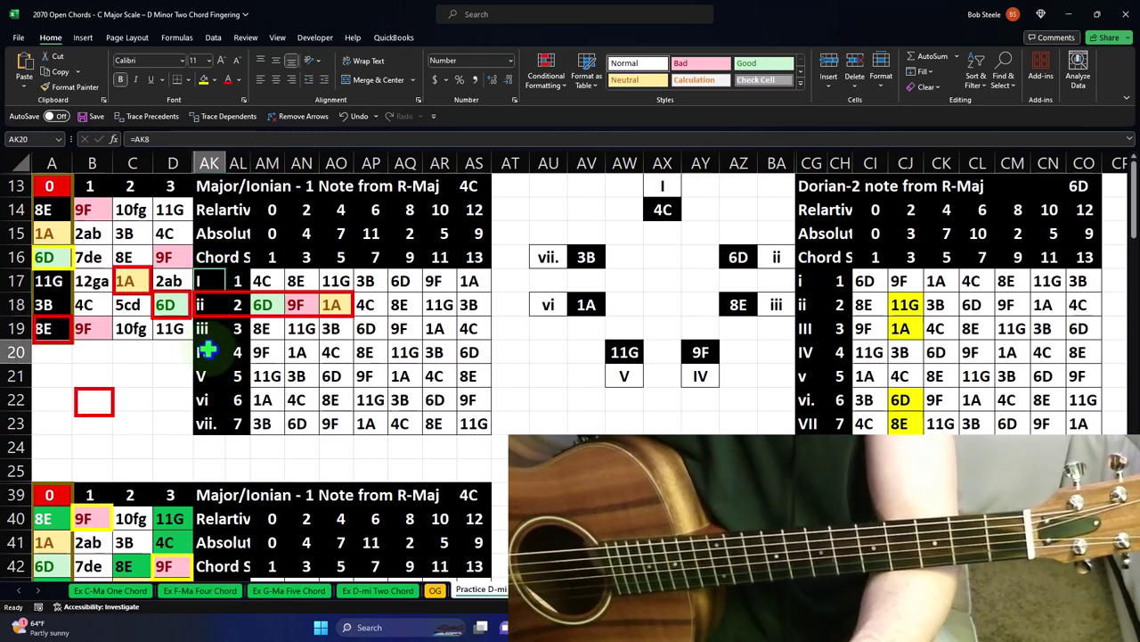
pyautogui.click(209, 376)
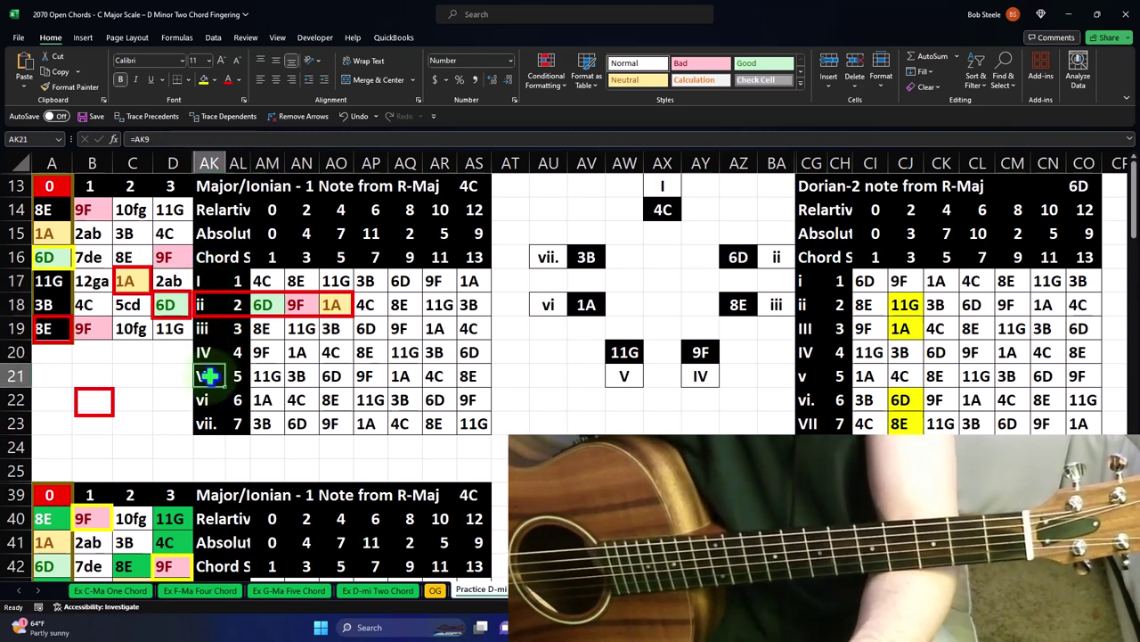
pyautogui.click(205, 303)
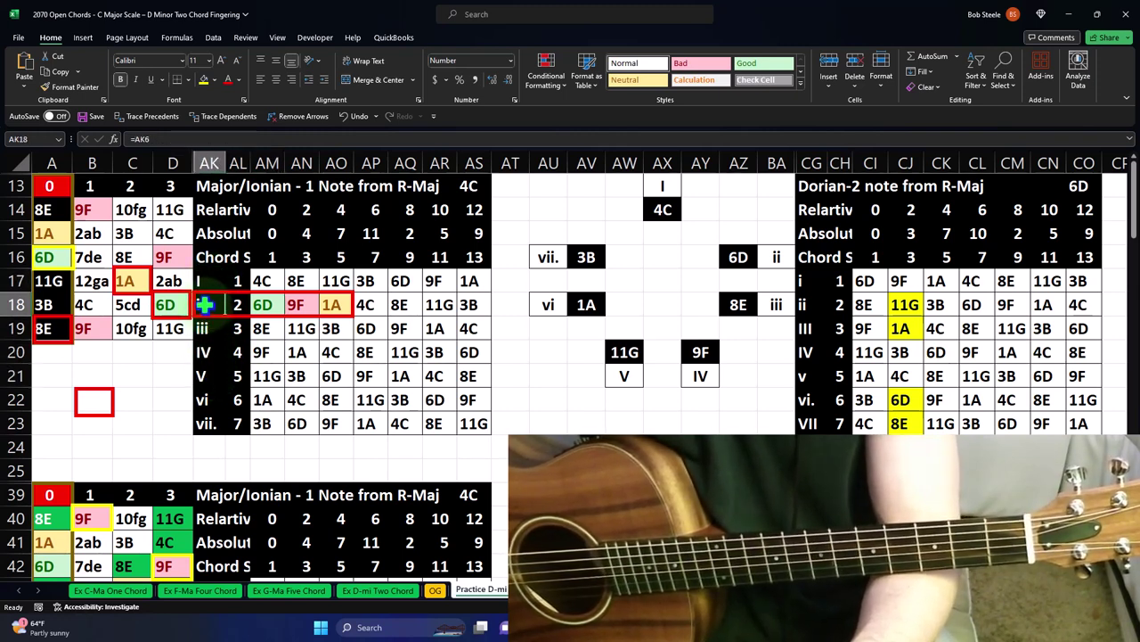
# Step: Review the iii, vi and ii chord rows in the major table, finishing on the root 6D in AM18
pyautogui.click(205, 327)
pyautogui.click(205, 398)
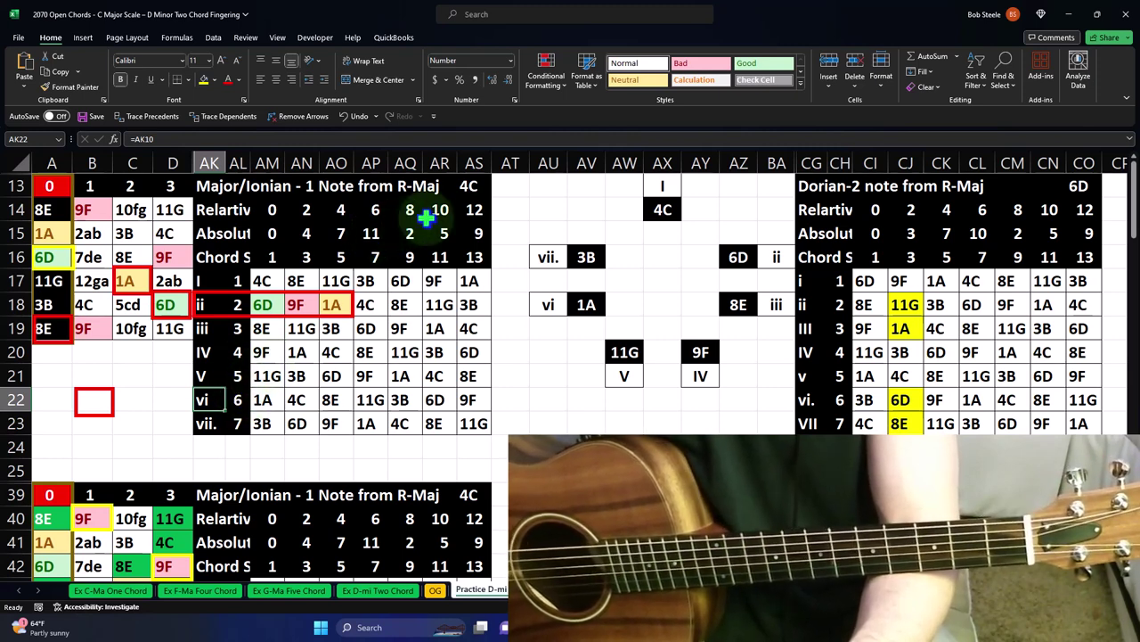
pyautogui.click(260, 305)
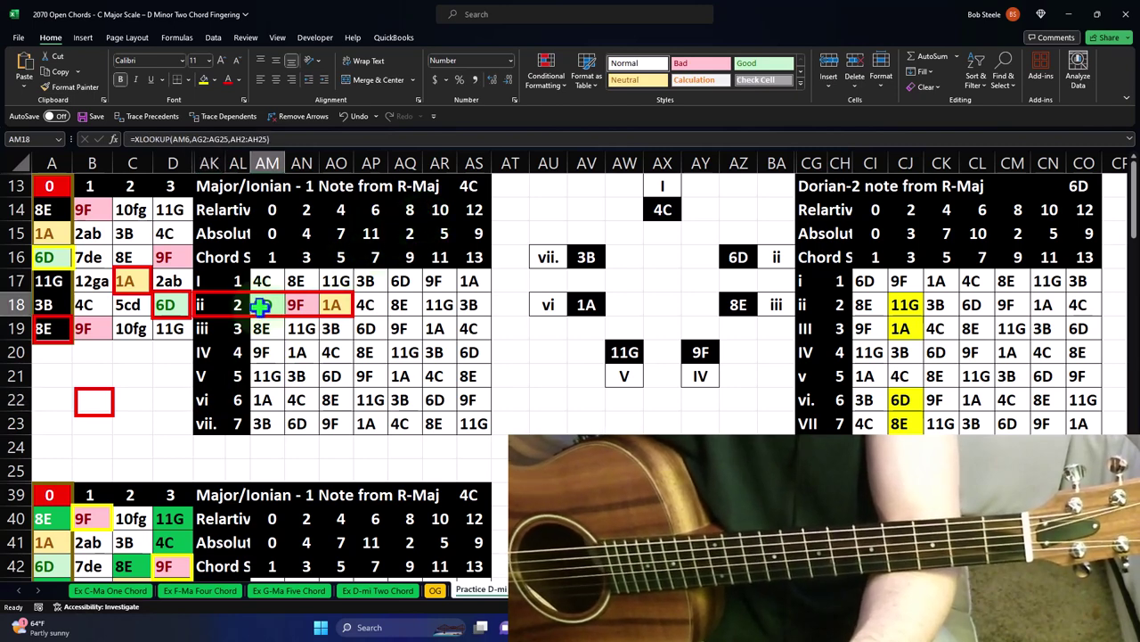
# Step: Unhide the fretboard columns between D and AK, working from the practice section that starts at row 117
pyautogui.scroll(-5, 260, 305)
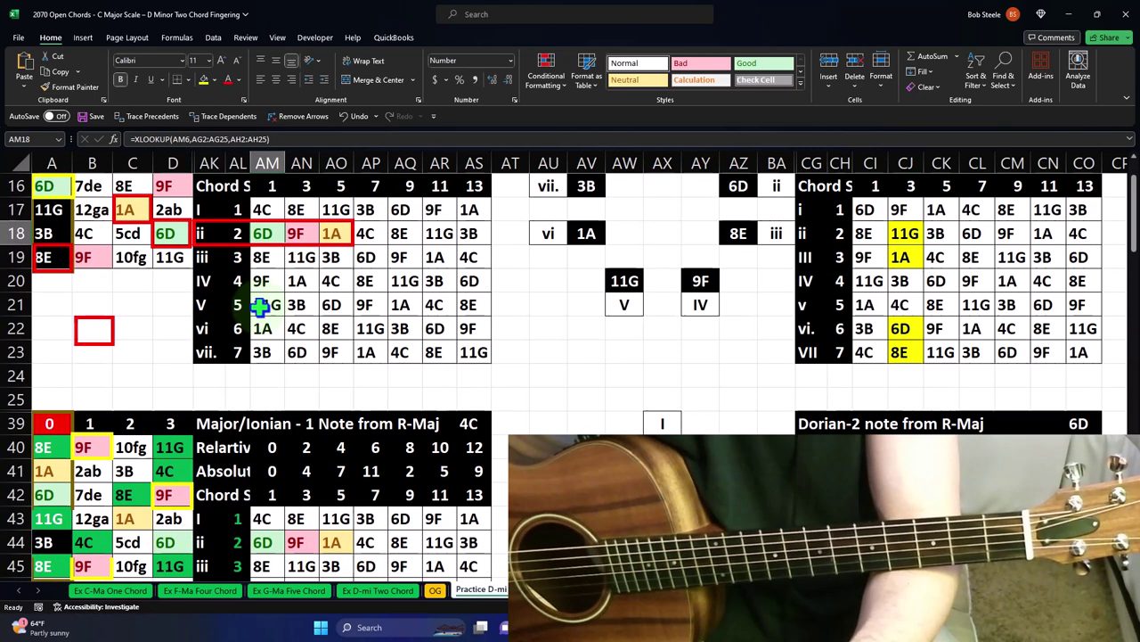
pyautogui.scroll(-4, 260, 305)
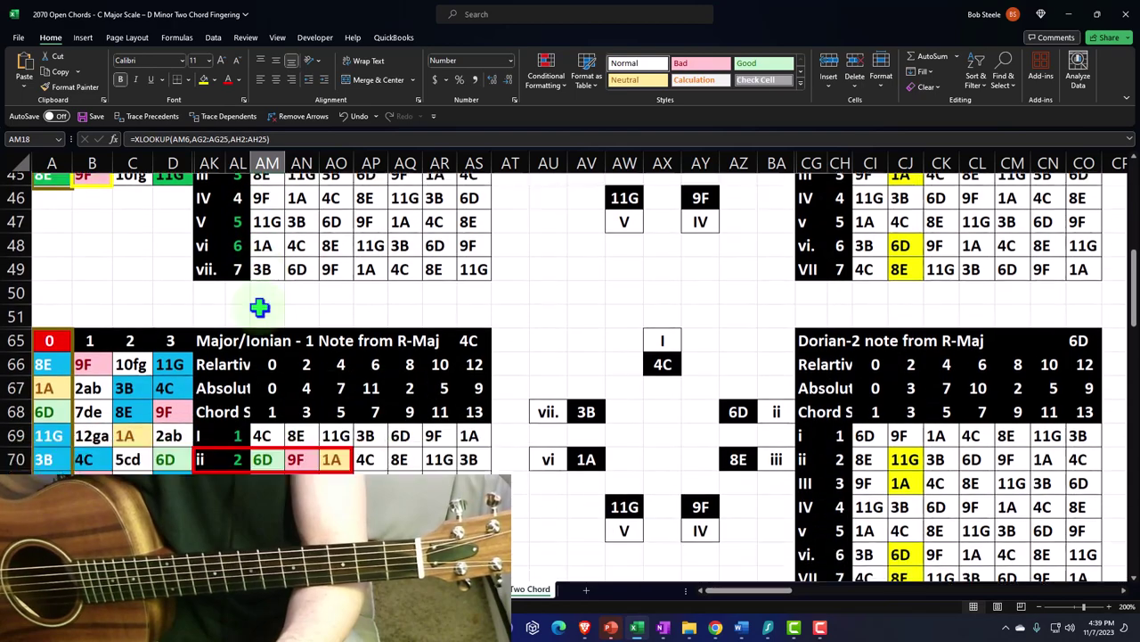
pyautogui.scroll(-1, 260, 304)
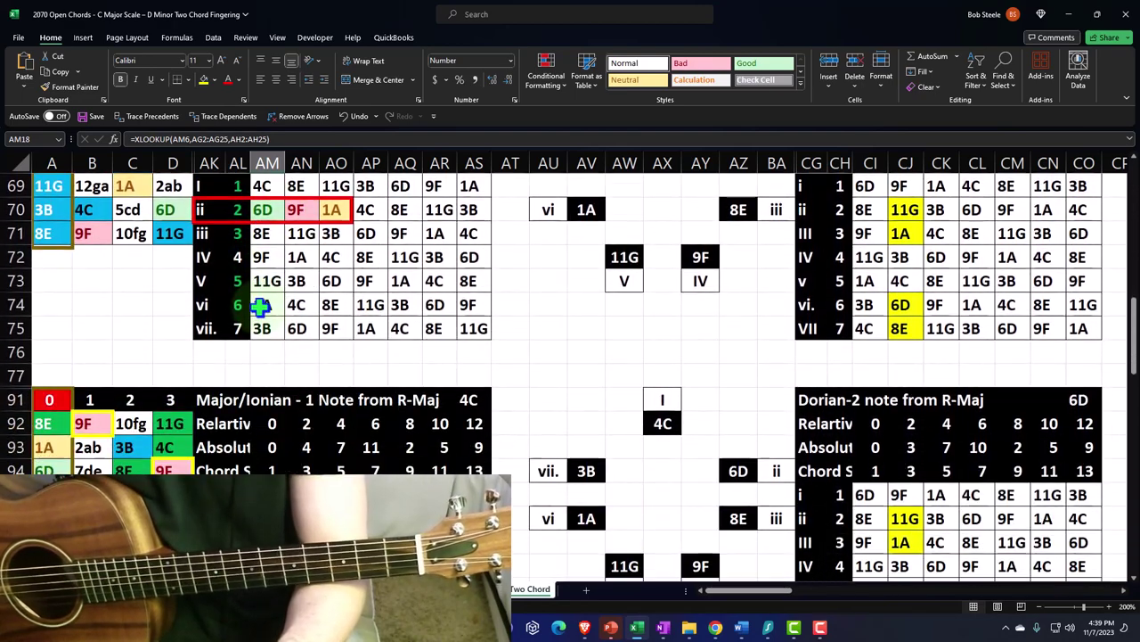
pyautogui.scroll(-5, 260, 305)
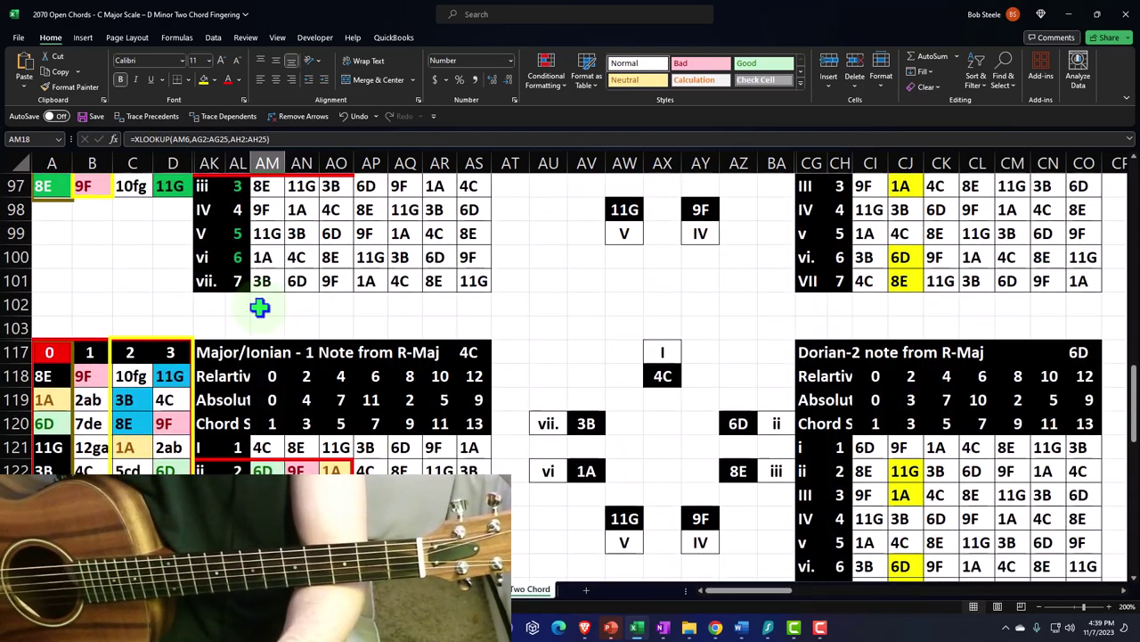
pyautogui.scroll(-1, 259, 307)
pyautogui.click(173, 160)
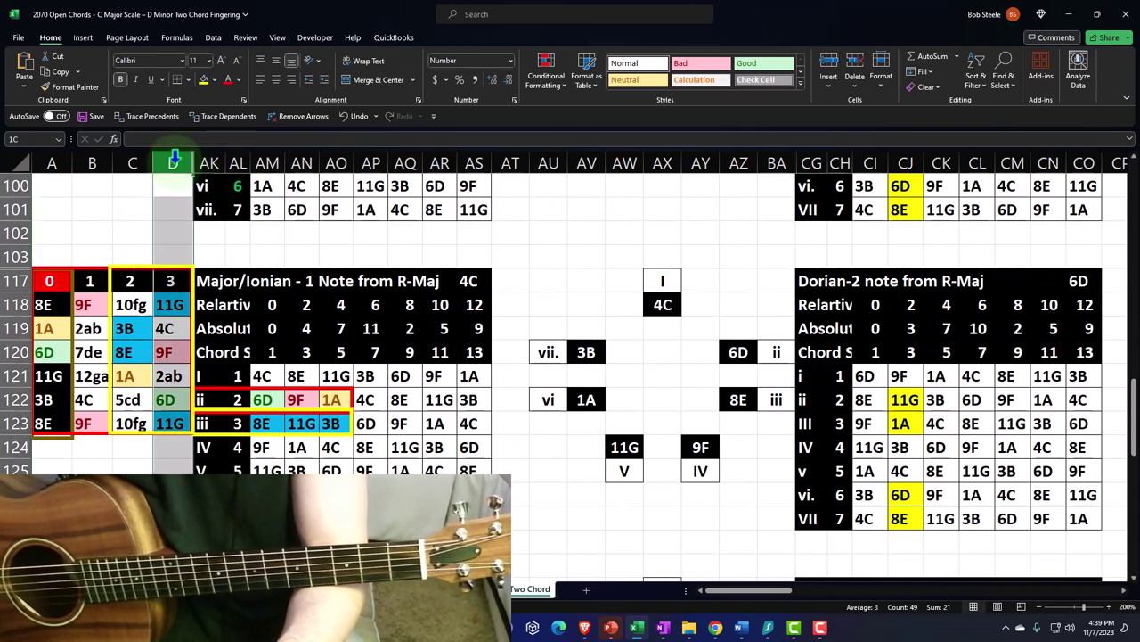
pyautogui.rightClick(194, 216)
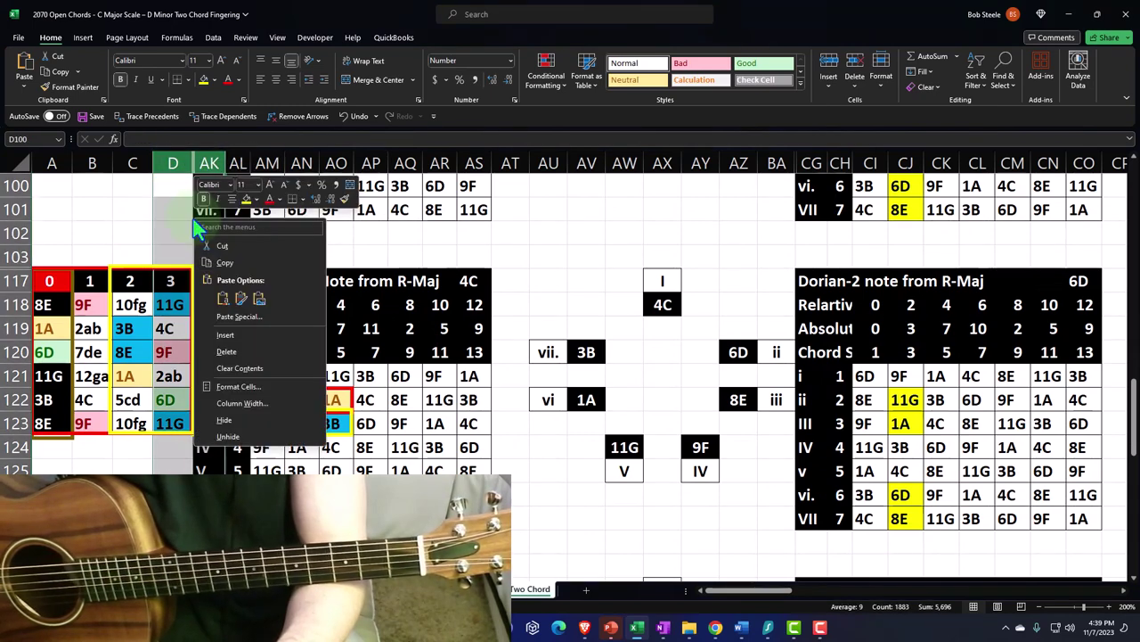
pyautogui.click(239, 438)
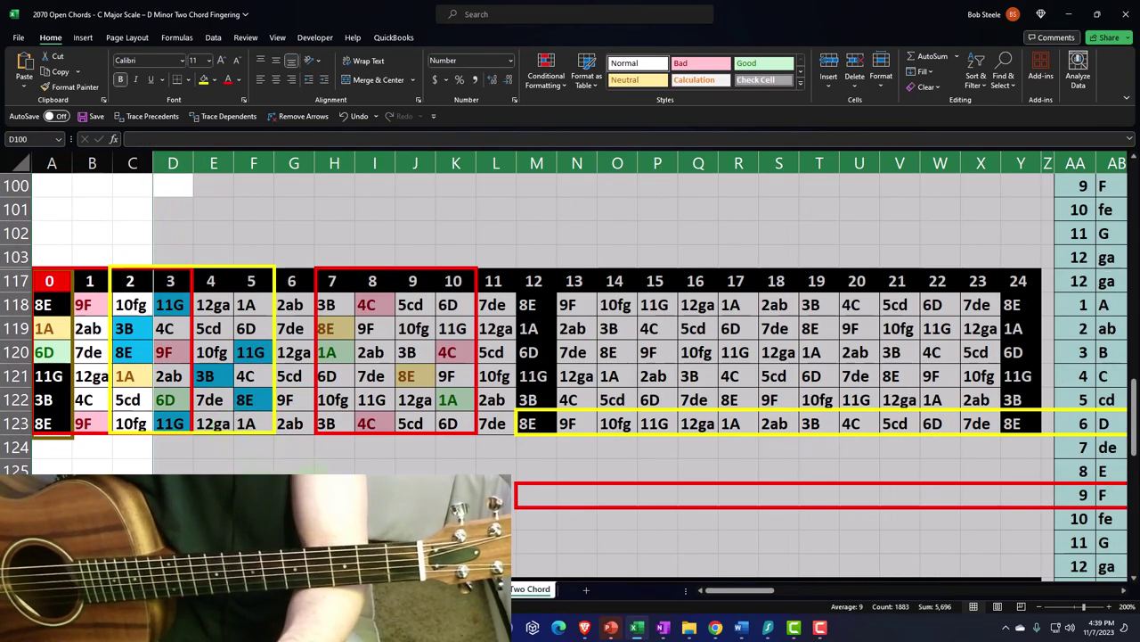
pyautogui.click(335, 493)
# Step: Hide columns M through AJ so frets 0 to 11 sit beside the major table
pyautogui.moveTo(535, 160); pyautogui.dragTo(981, 206)
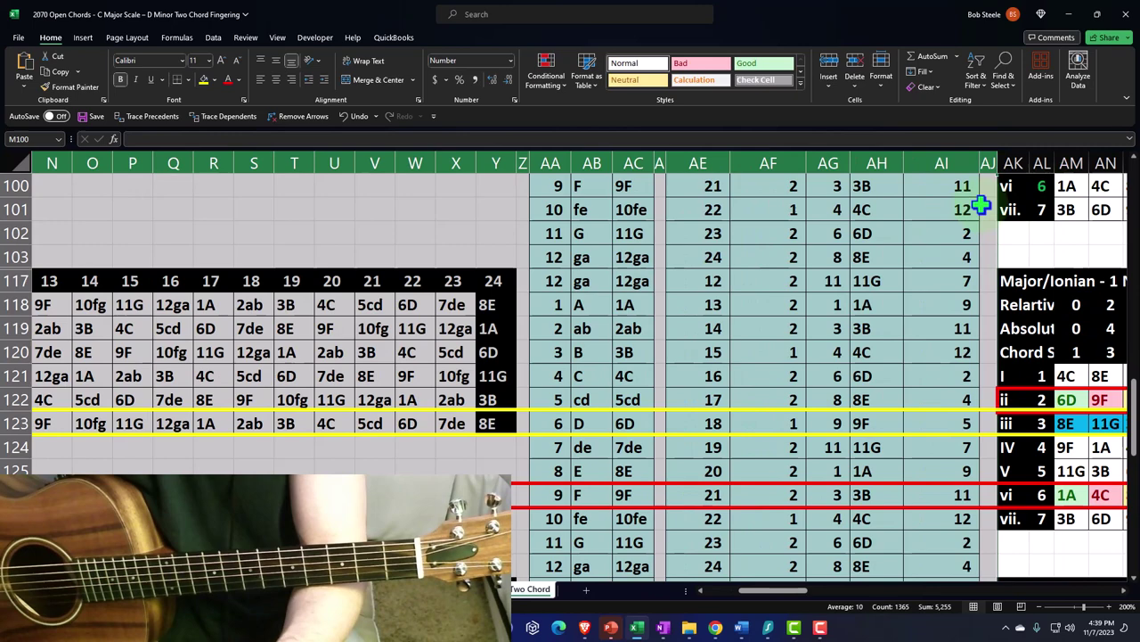
pyautogui.rightClick(585, 328)
pyautogui.click(625, 535)
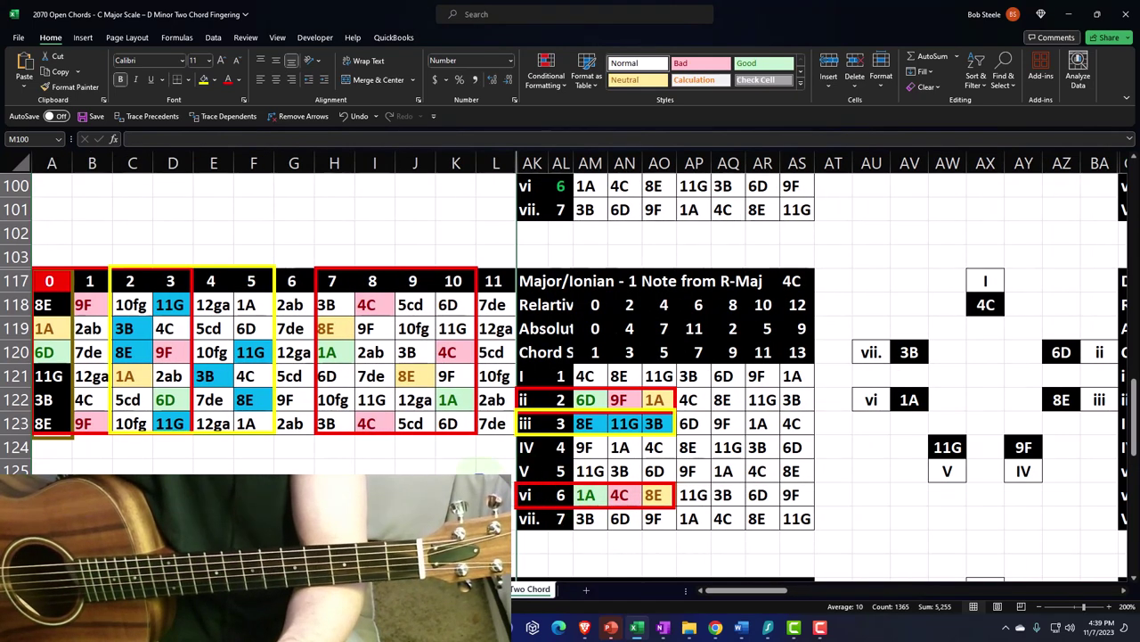
pyautogui.click(414, 494)
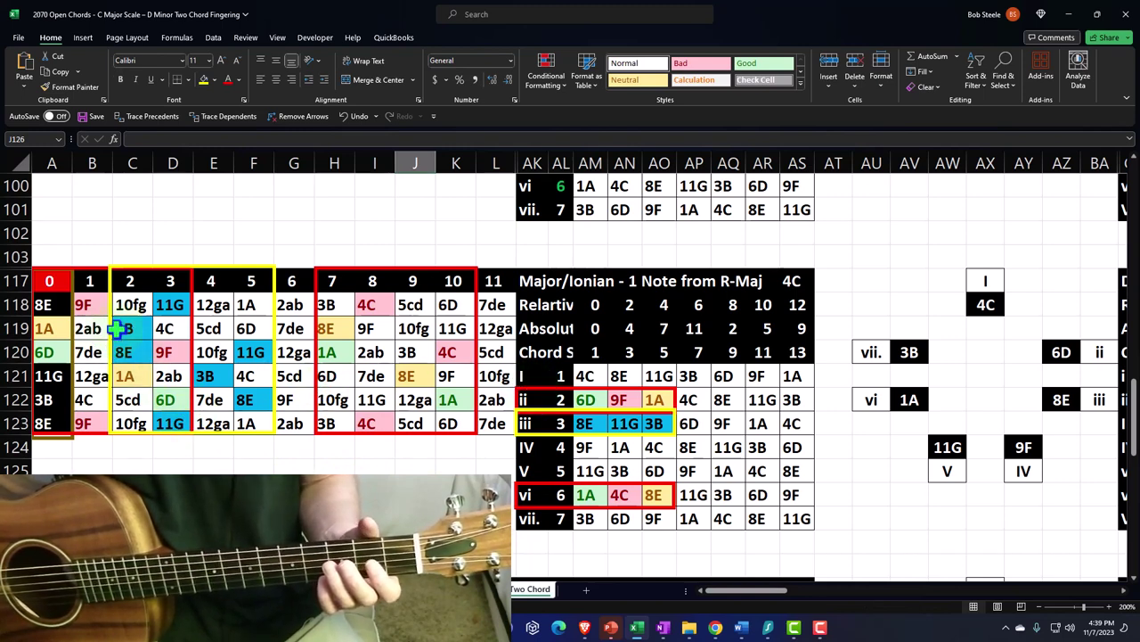
# Step: Examine the open-position range A118:D123 and follow the D string between the open 6D in A120 and C120
pyautogui.moveTo(46, 303); pyautogui.dragTo(158, 414)
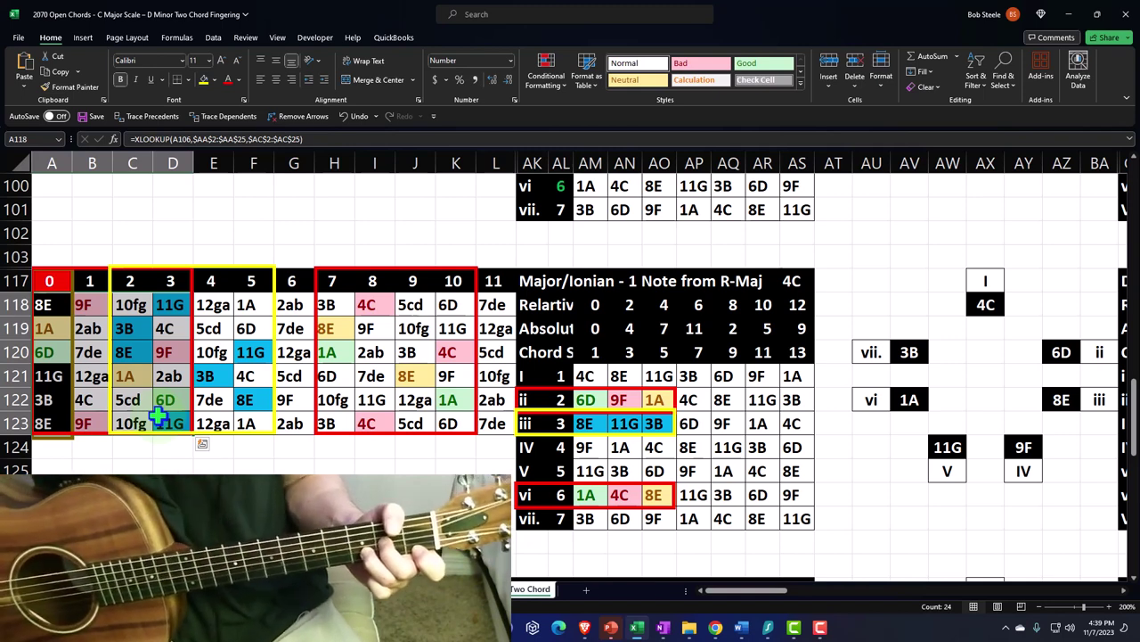
pyautogui.click(51, 352)
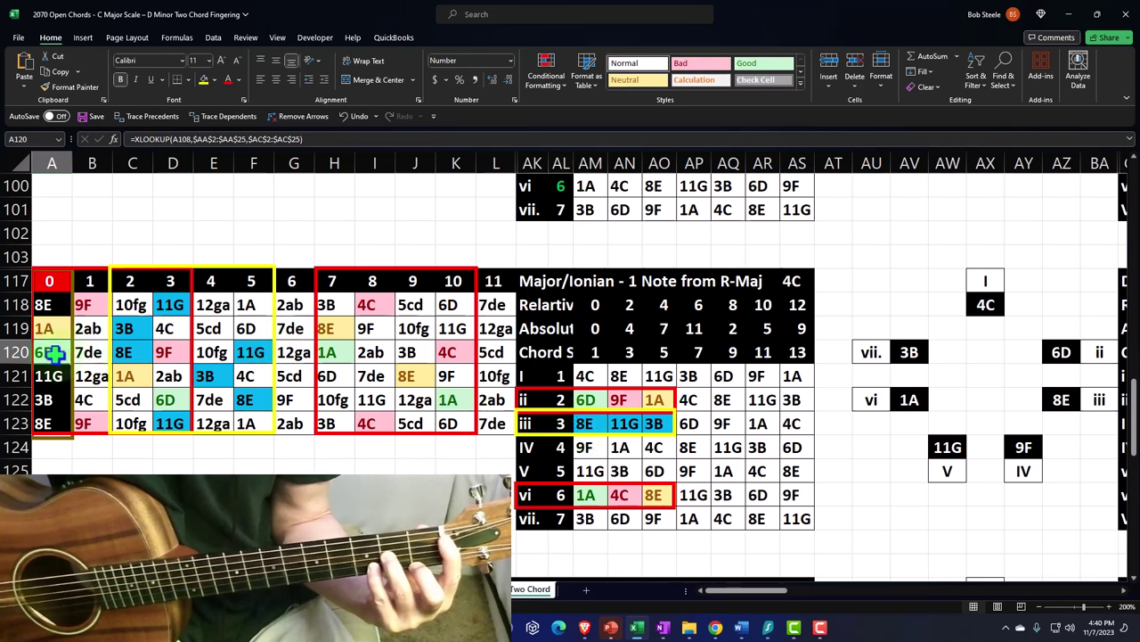
pyautogui.press('Right')
pyautogui.press('Right')
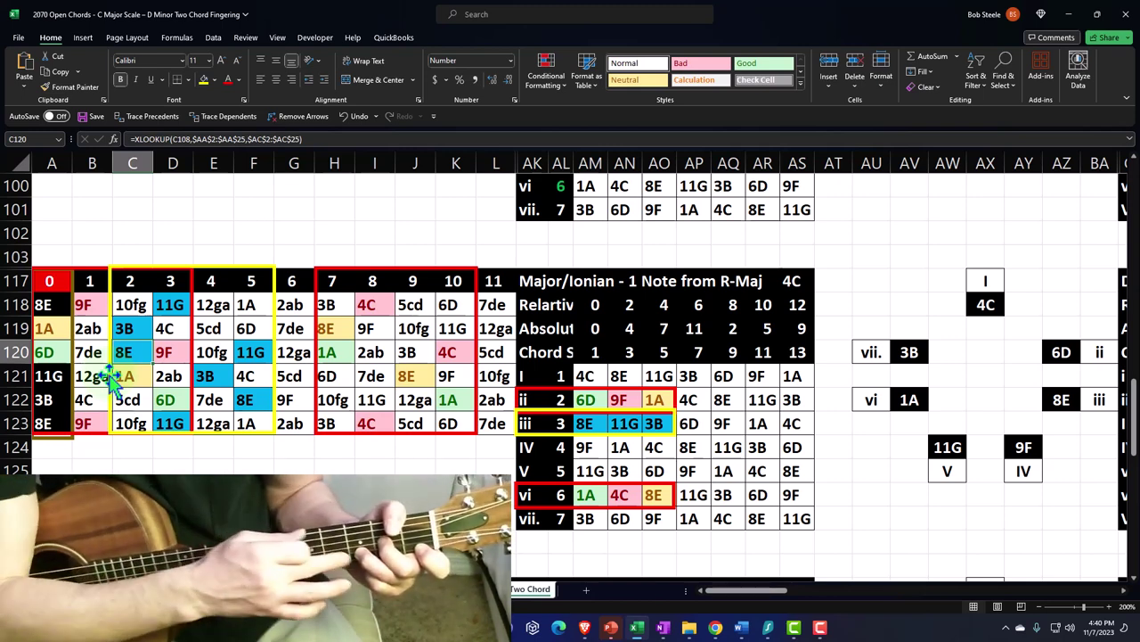
pyautogui.click(47, 352)
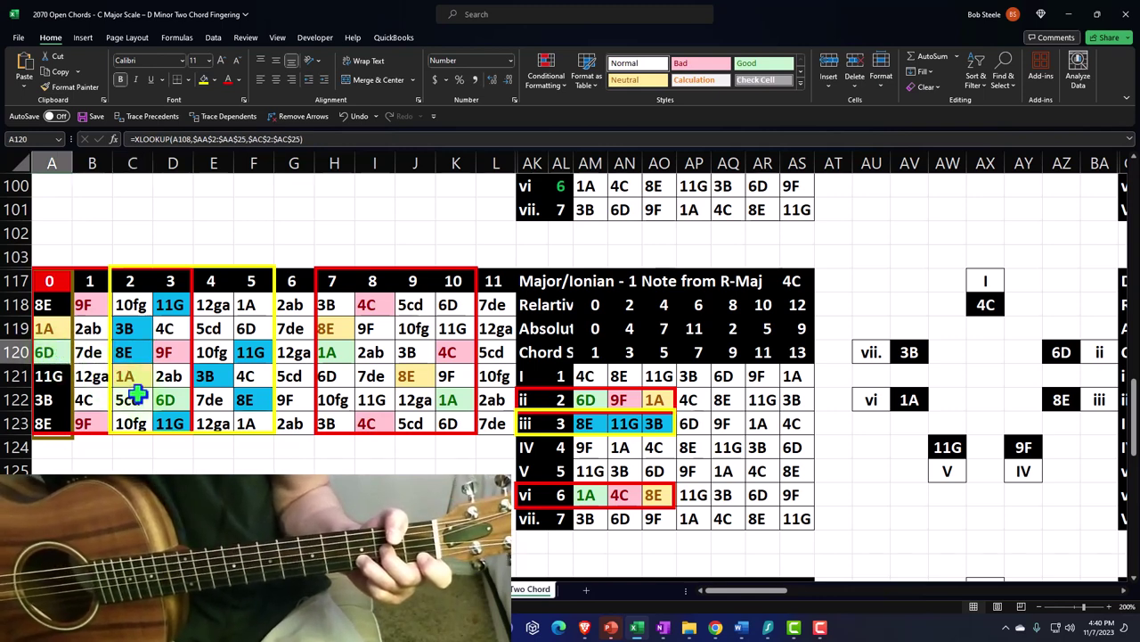
# Step: Compare the roots 6D in D122 and 8E in F122, and examine D minor fingering ranges C120:D122 and A118:B120
pyautogui.click(170, 401)
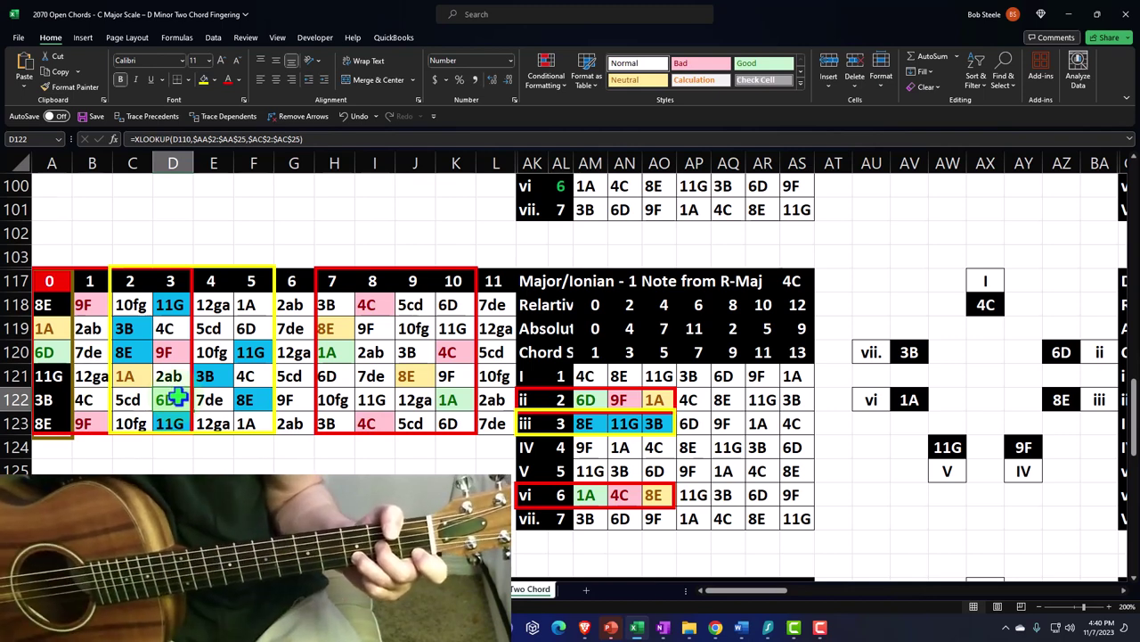
pyautogui.click(266, 399)
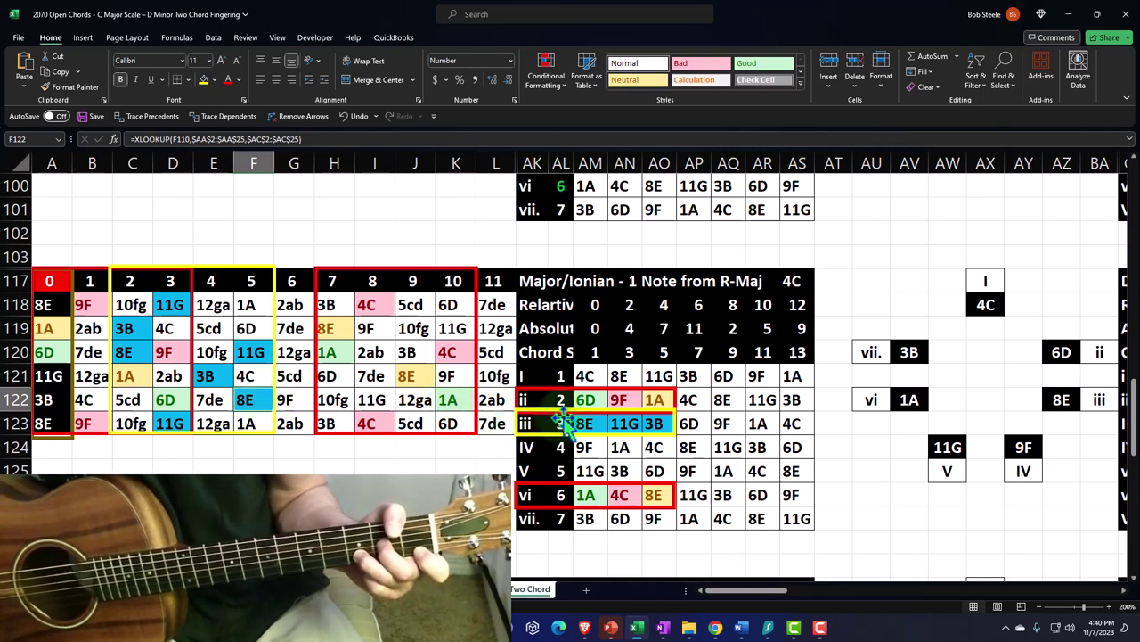
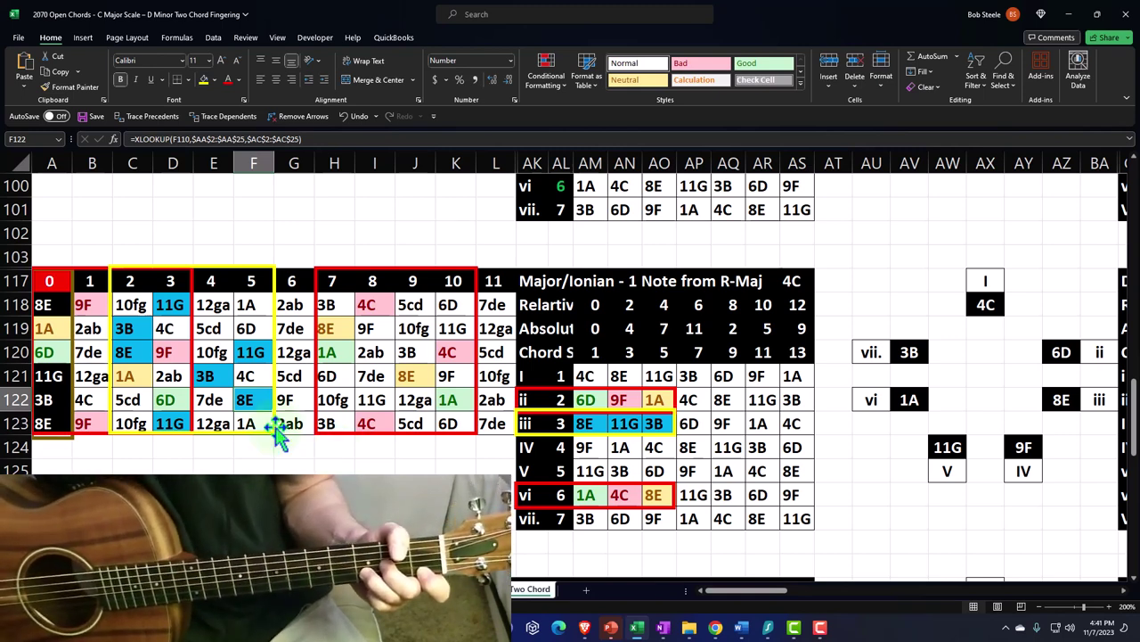
pyautogui.moveTo(133, 357); pyautogui.dragTo(160, 399)
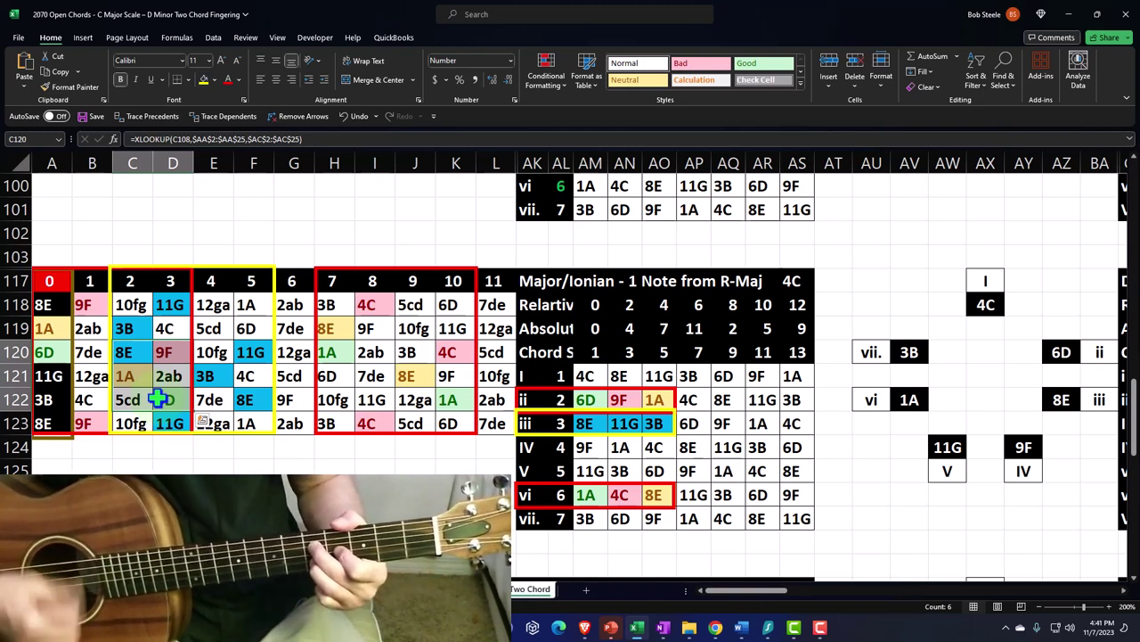
pyautogui.moveTo(43, 304); pyautogui.dragTo(85, 345)
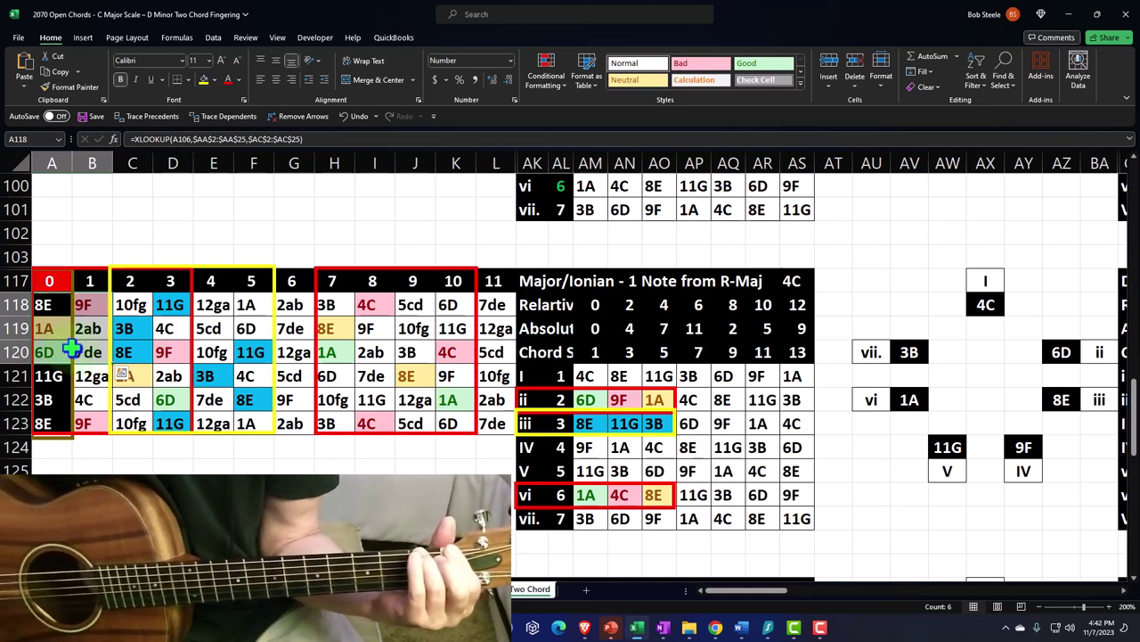
pyautogui.click(46, 354)
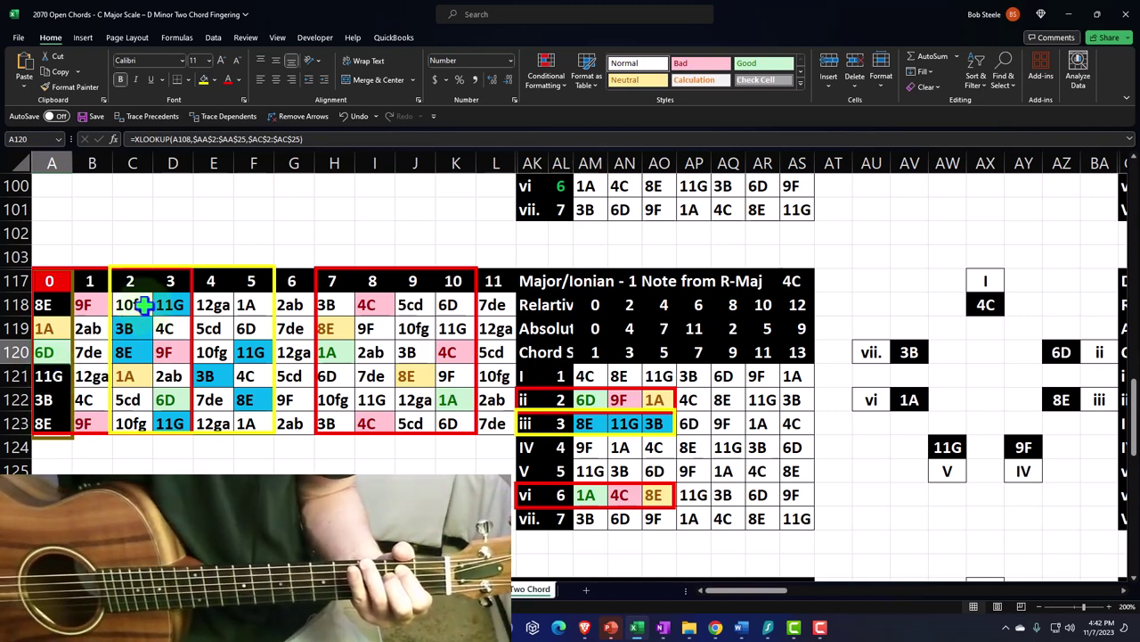
# Step: Examine the iii chord shape on frets 2 to 5, focusing on root 8E in F122 and the range E120:F122
pyautogui.moveTo(143, 306); pyautogui.dragTo(239, 420)
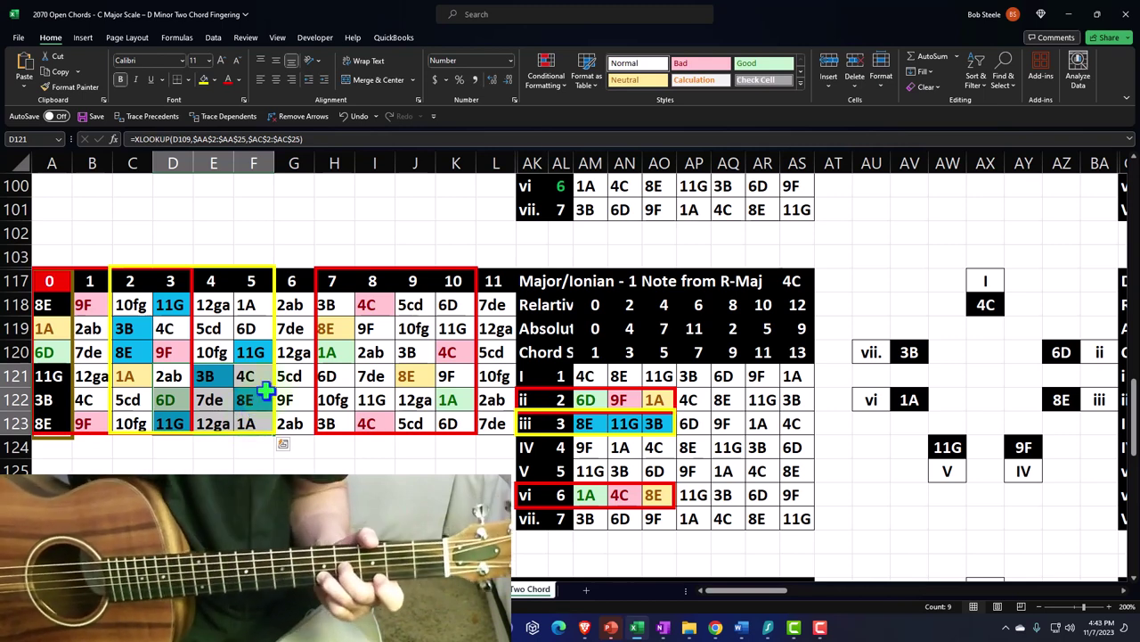
pyautogui.click(258, 400)
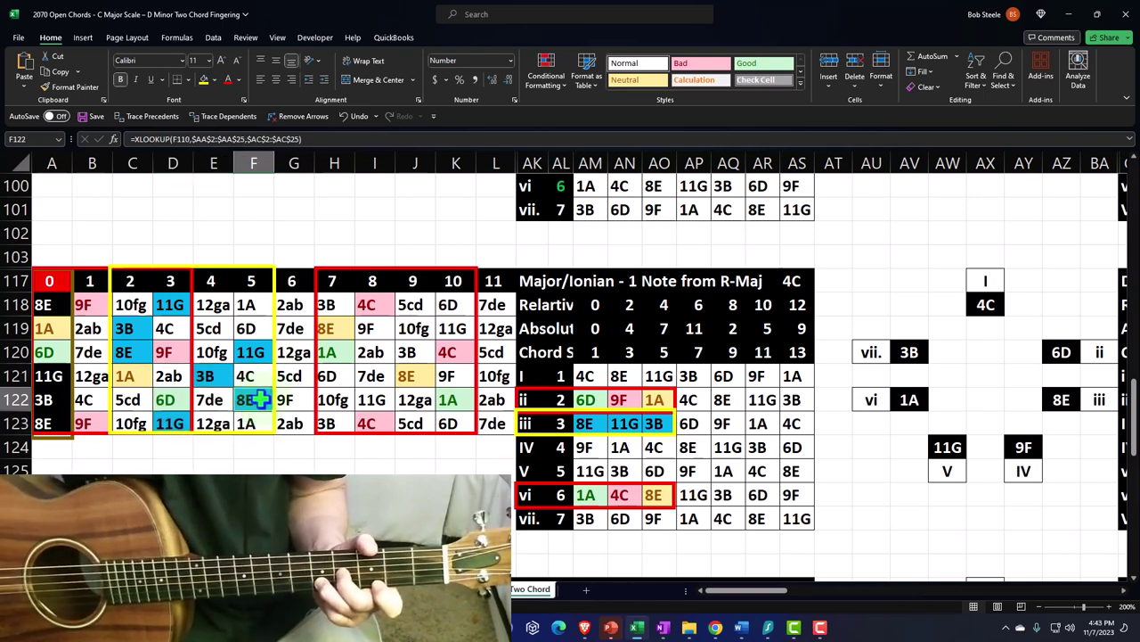
pyautogui.moveTo(222, 347); pyautogui.dragTo(265, 395)
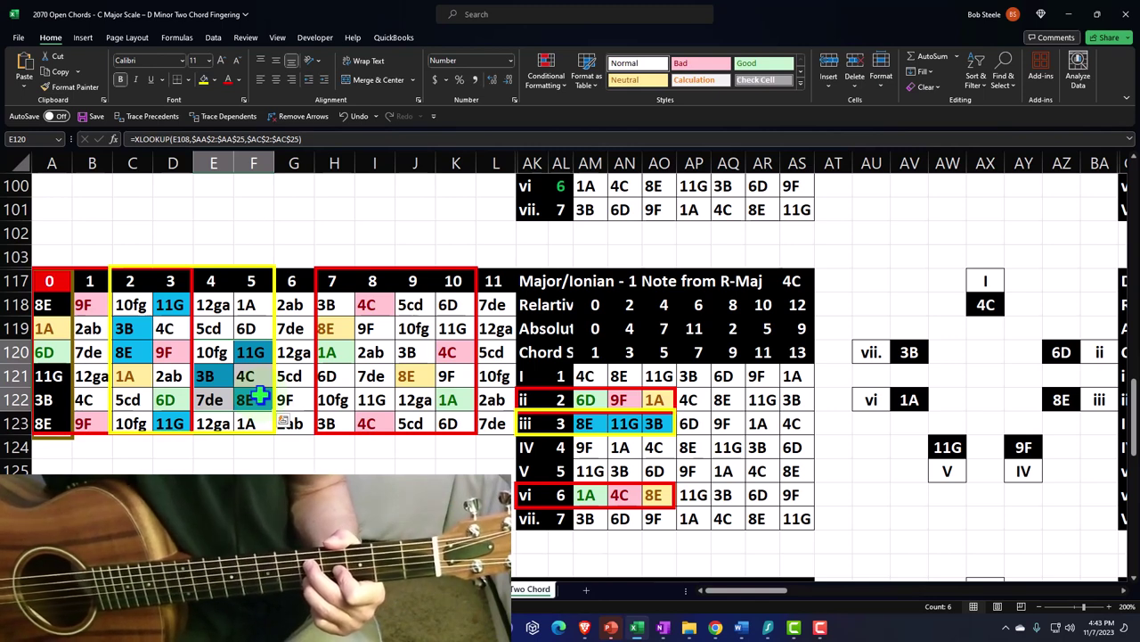
# Step: Compare the ii and iii chords' roots in AM122 and AM123 and their scale numbers in AL122 and AL123
pyautogui.click(582, 401)
pyautogui.click(584, 422)
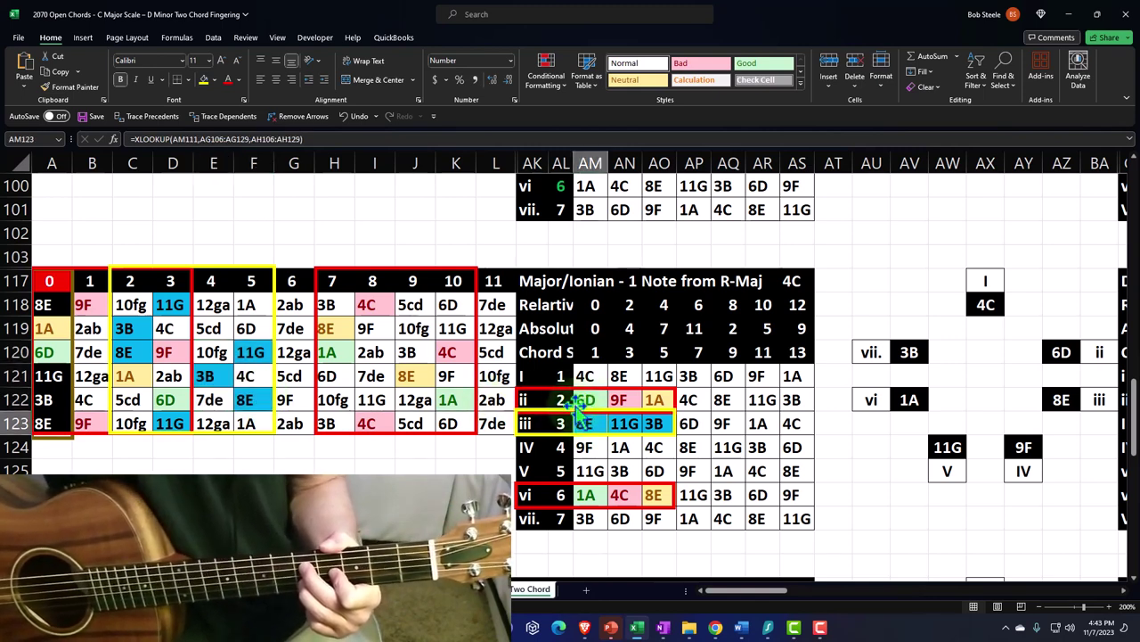
pyautogui.click(567, 401)
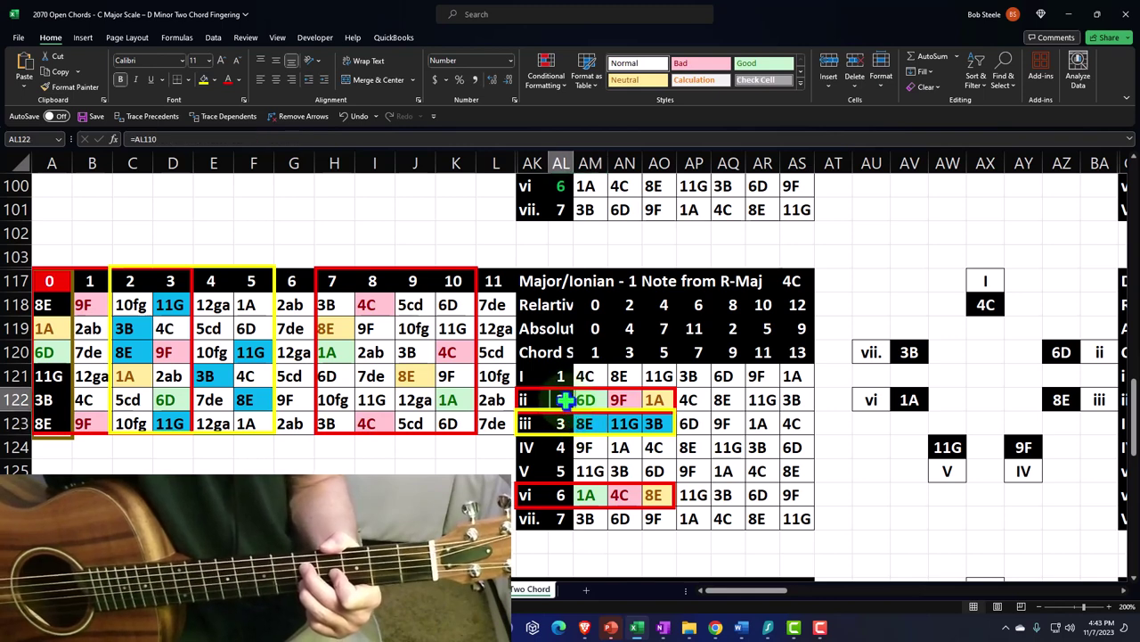
pyautogui.click(567, 424)
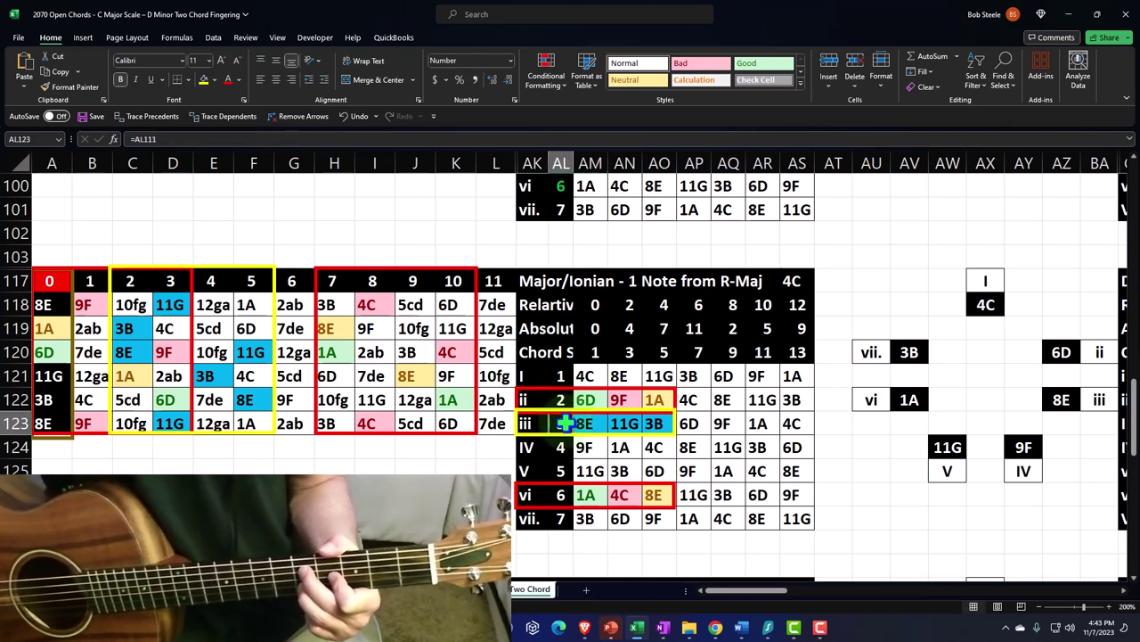
pyautogui.click(589, 400)
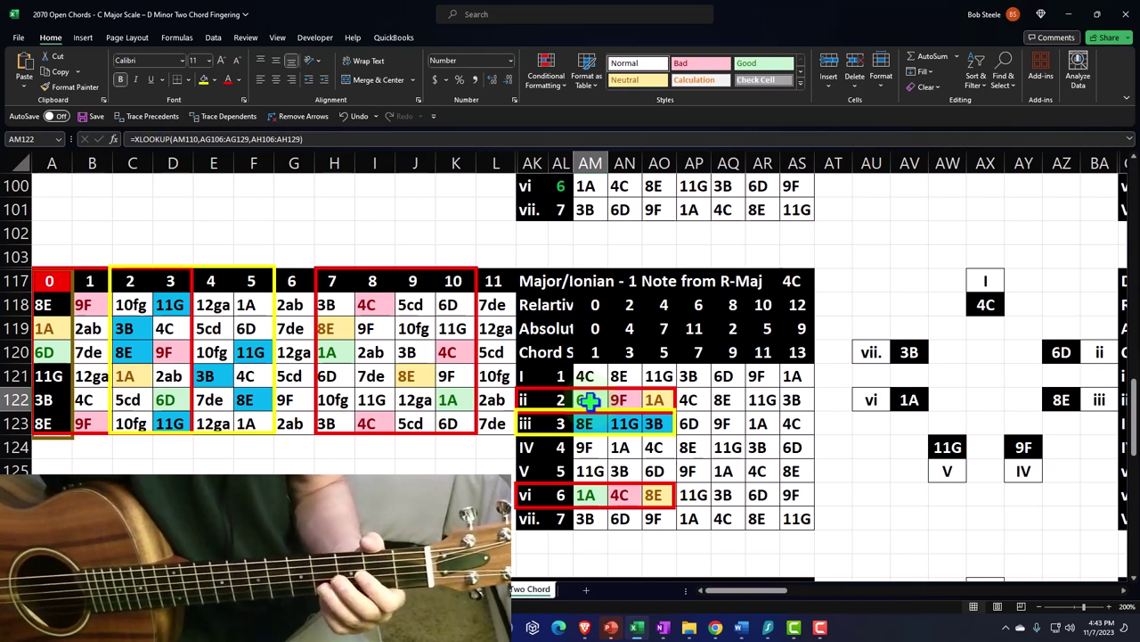
pyautogui.click(587, 424)
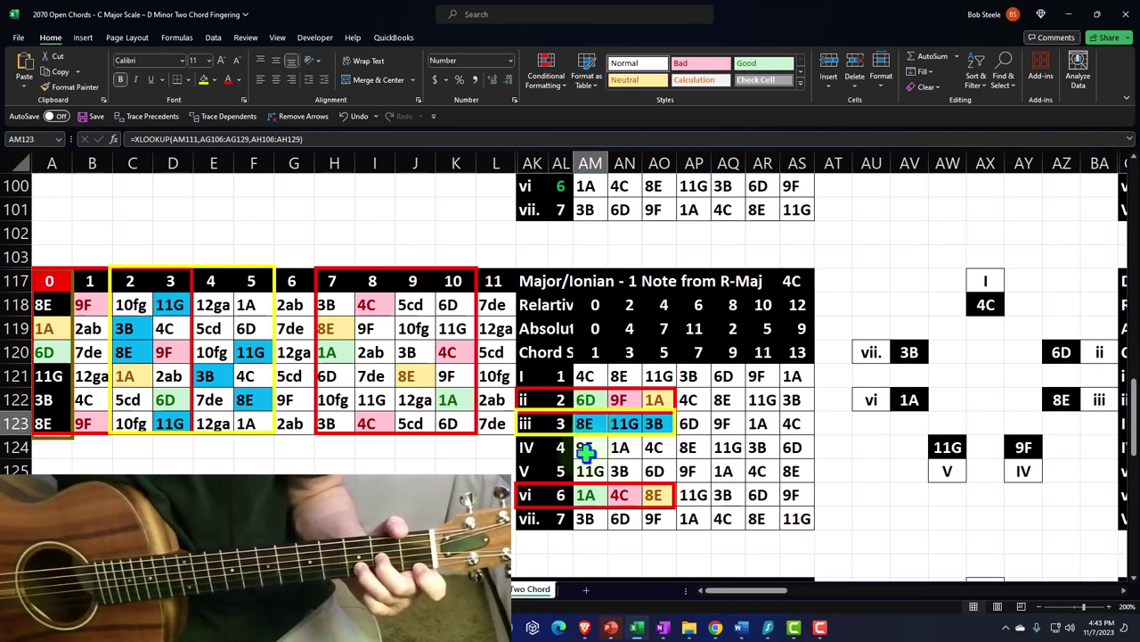
# Step: Trace the major table's roots from the ii chord in AM122 down to the vi chord in AM126
pyautogui.click(590, 400)
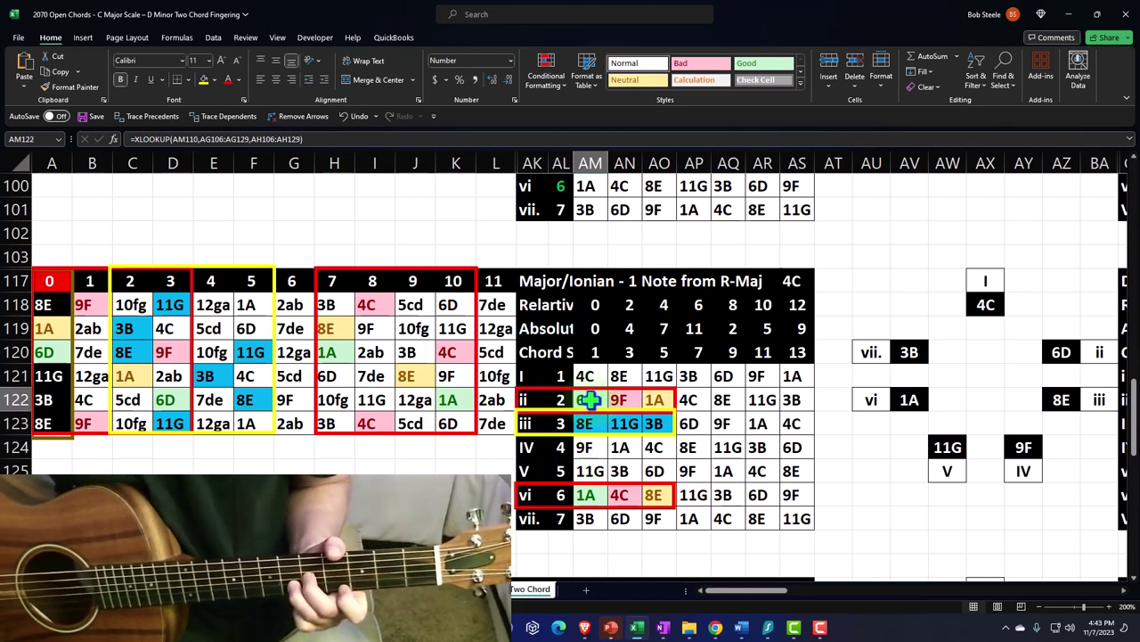
pyautogui.press('Down')
pyautogui.press('Down')
pyautogui.press('Down')
pyautogui.press('Down')
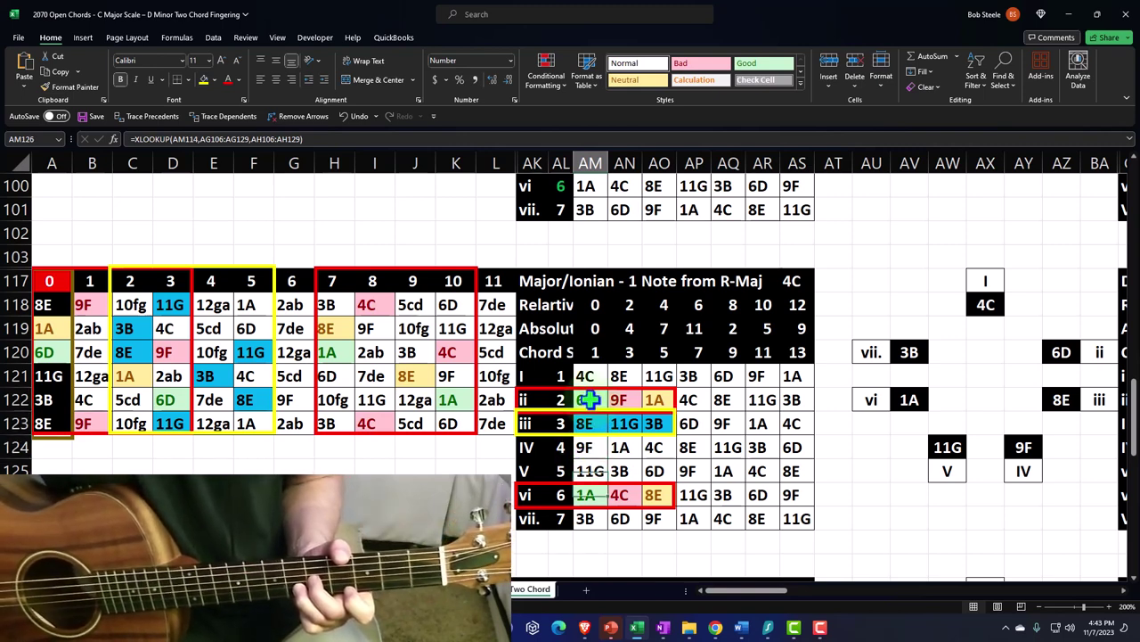
# Step: Trace the B string's notes from 6D in D122 up the fretboard to 1A in K122
pyautogui.click(171, 400)
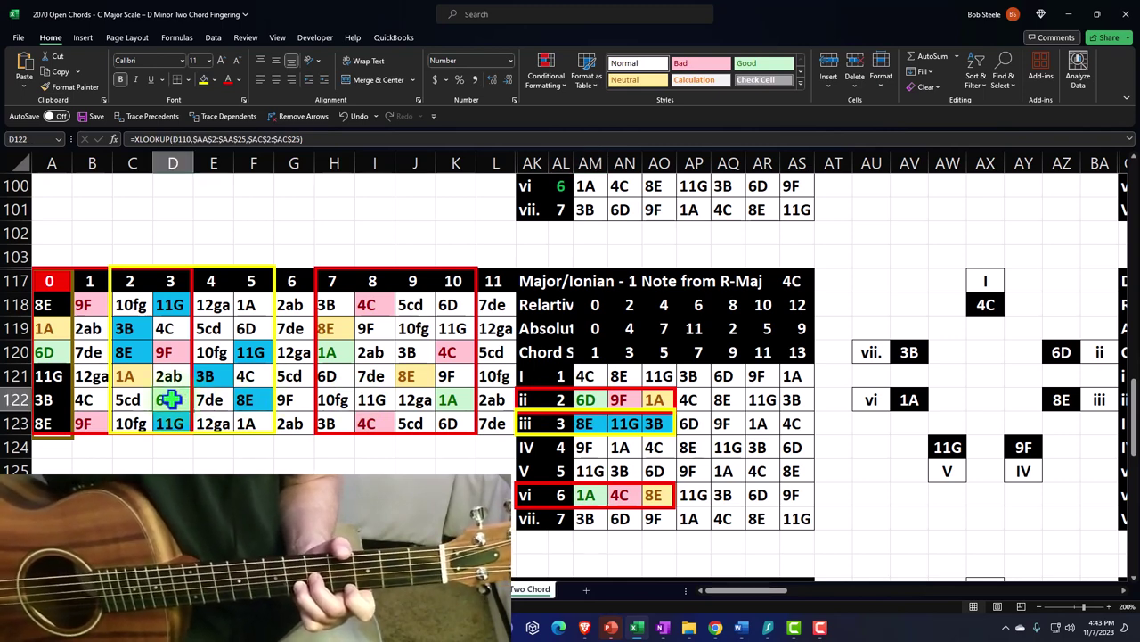
pyautogui.press('Right')
pyautogui.press('Right')
pyautogui.press('Right')
pyautogui.press('Right')
pyautogui.press('Right')
pyautogui.press('Right')
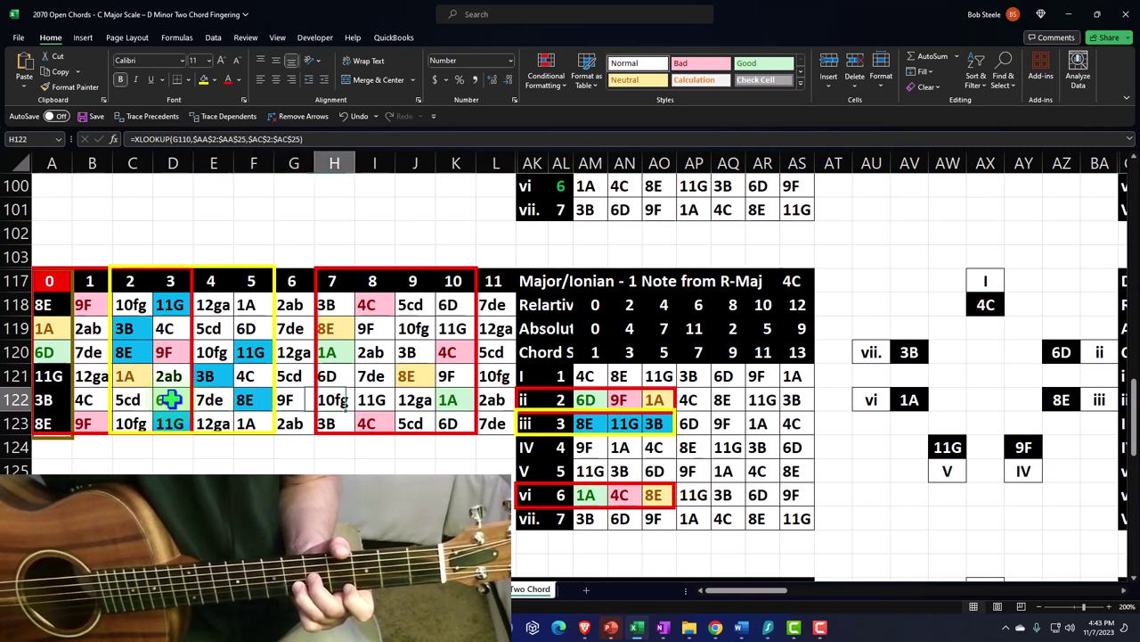
pyautogui.press('Right')
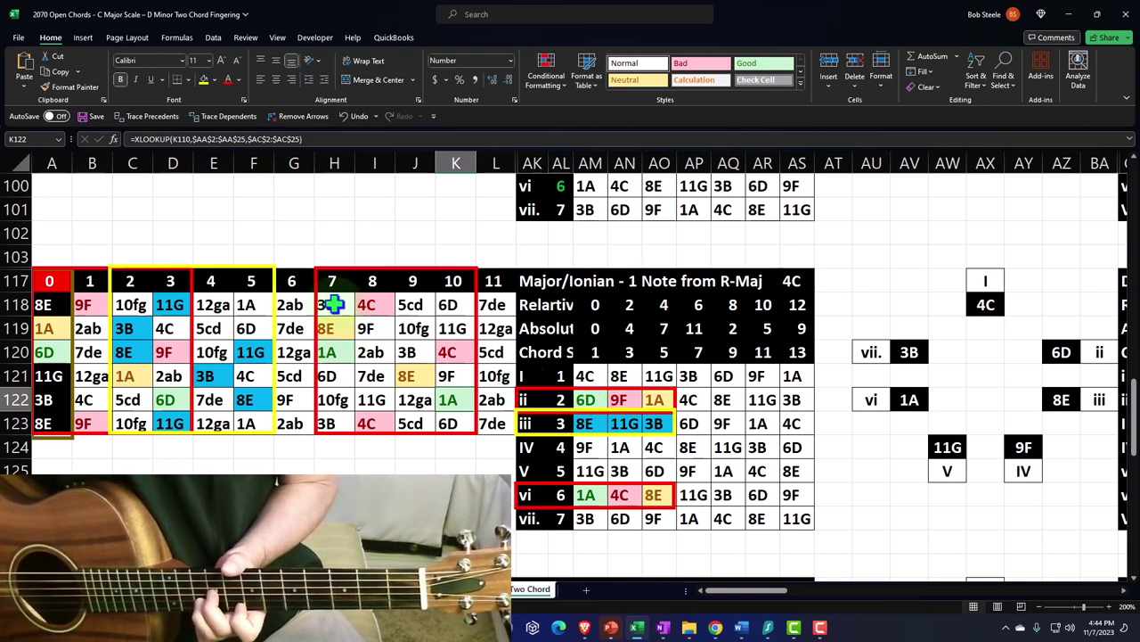
# Step: Trace the vi chord shape on frets 7 to 10 through ranges H118:I120, J120:K122 and I121:K123
pyautogui.moveTo(333, 303); pyautogui.dragTo(374, 338)
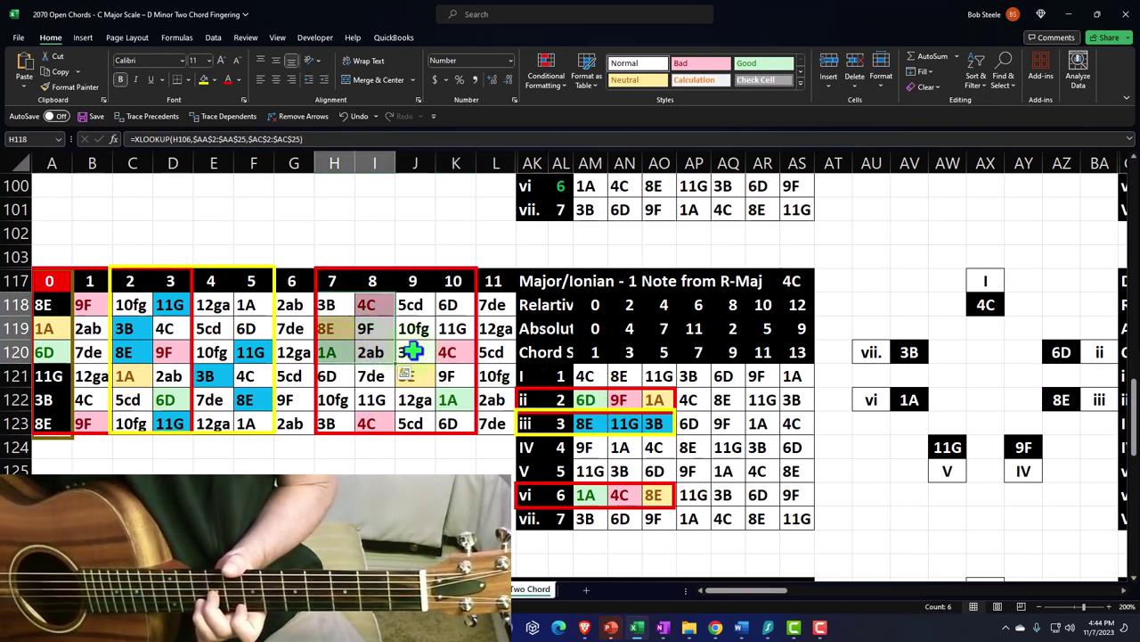
pyautogui.moveTo(406, 376); pyautogui.dragTo(448, 398)
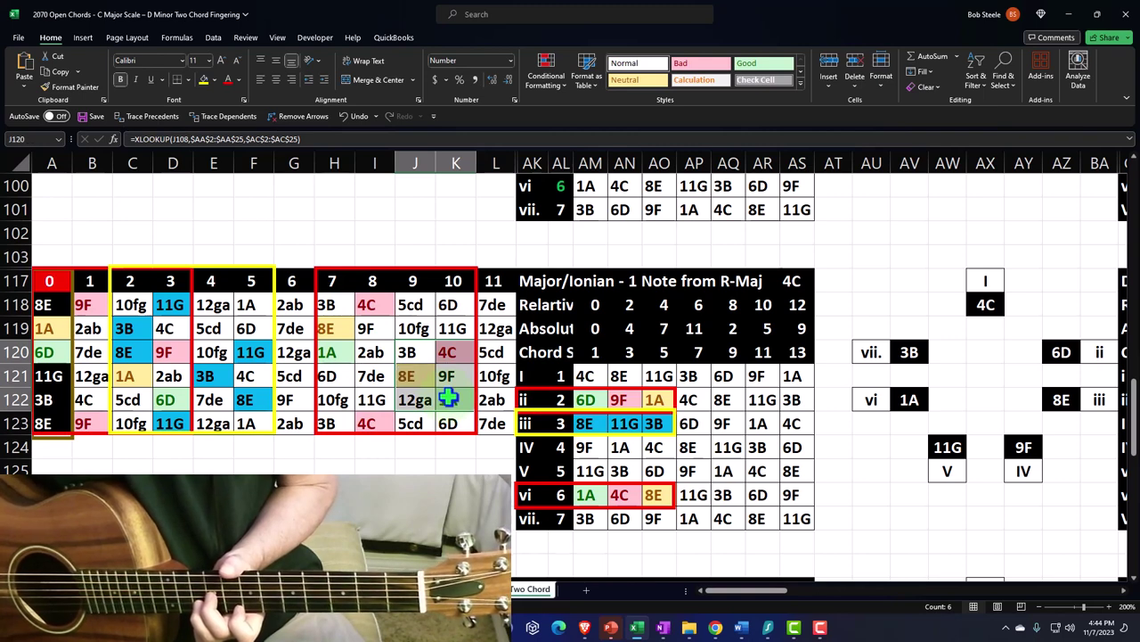
pyautogui.moveTo(377, 375); pyautogui.dragTo(438, 422)
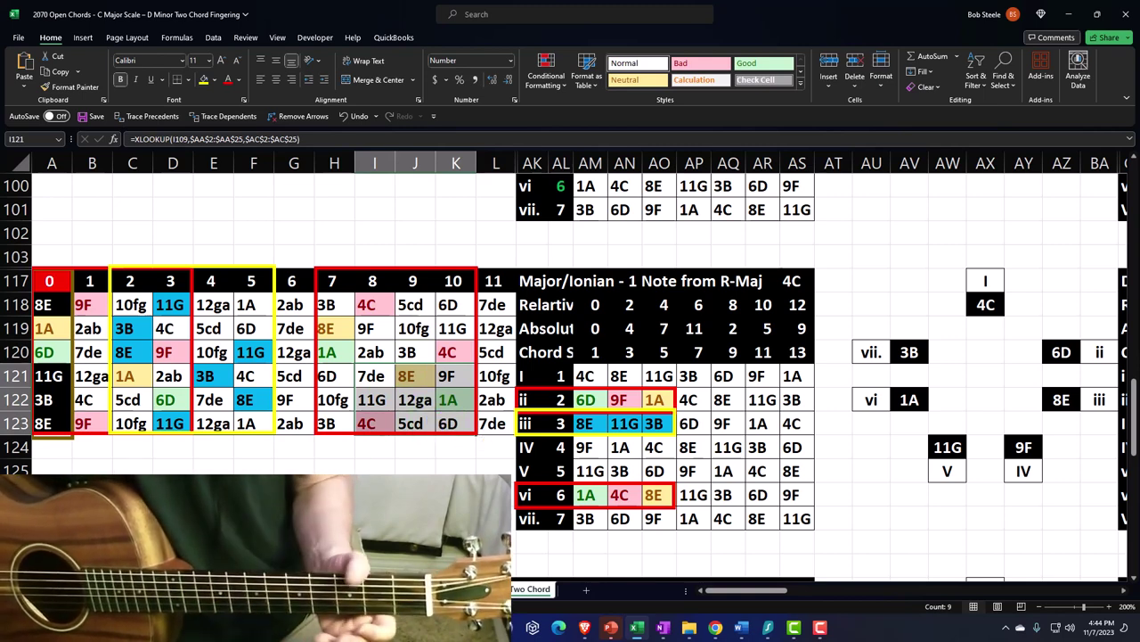
pyautogui.click(293, 482)
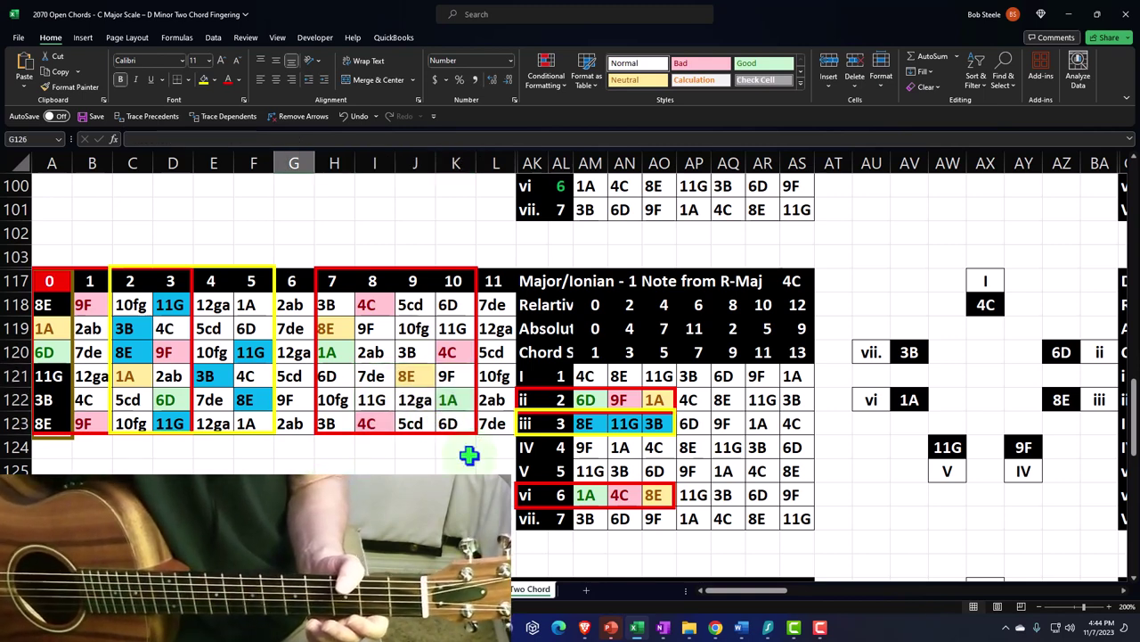
# Step: Compare the ii chord's root in AM122 with the I chord's root in AM121
pyautogui.click(581, 400)
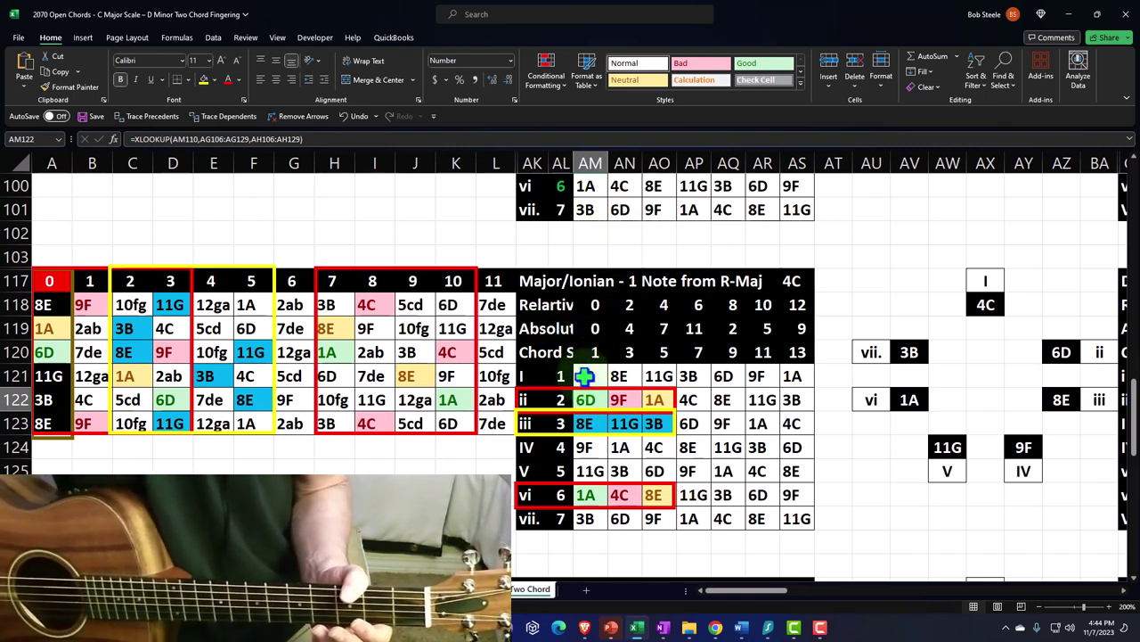
pyautogui.click(585, 376)
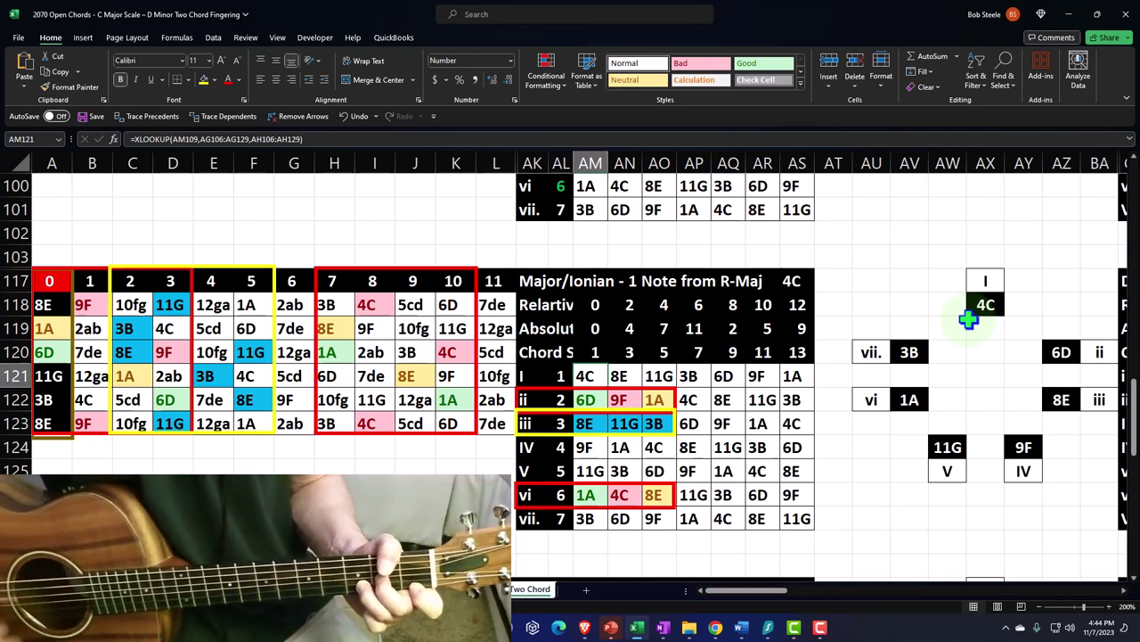
pyautogui.click(294, 495)
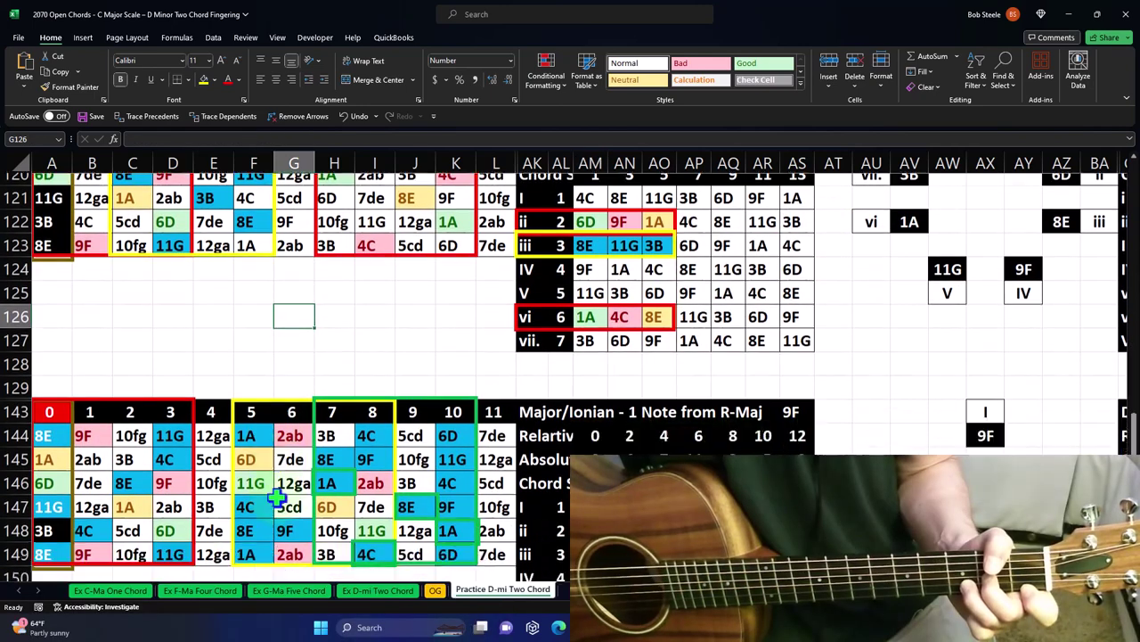
# Step: Review the practice fretboard starting at row 143 and check the root note number in AG2 on the OG sheet
pyautogui.scroll(-2, 278, 499)
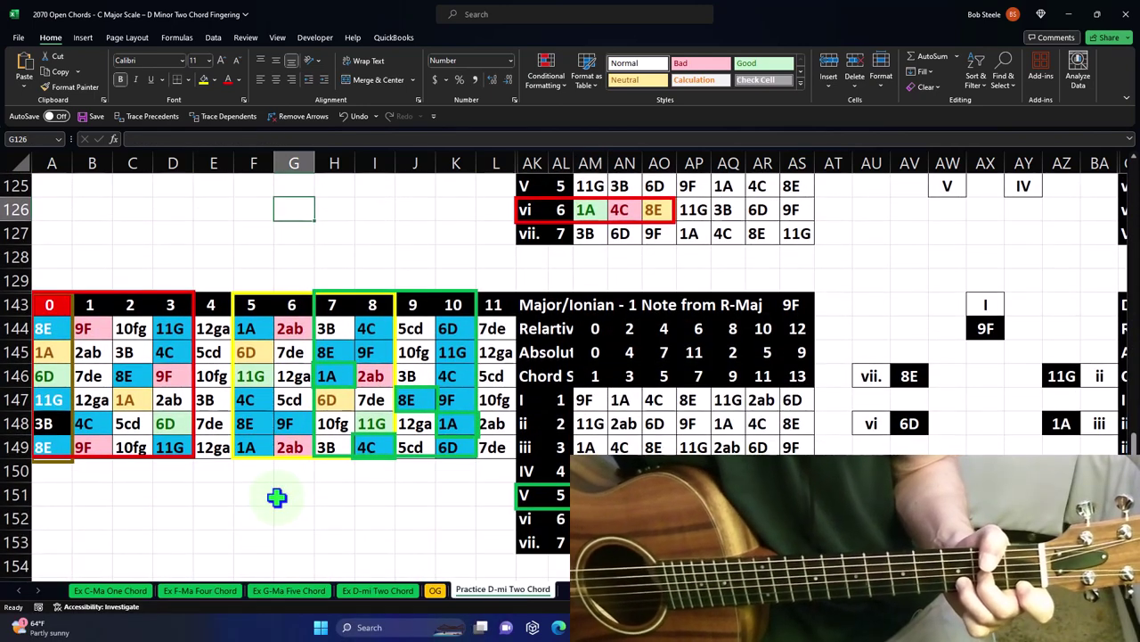
pyautogui.scroll(-1, 277, 497)
pyautogui.scroll(1, 327, 476)
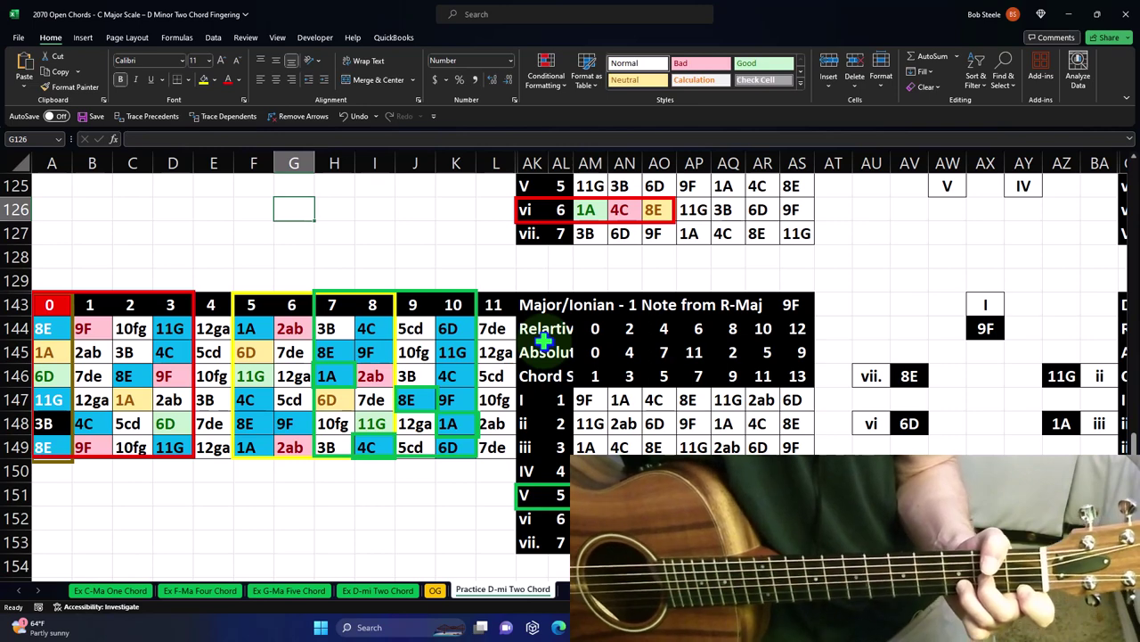
pyautogui.click(438, 591)
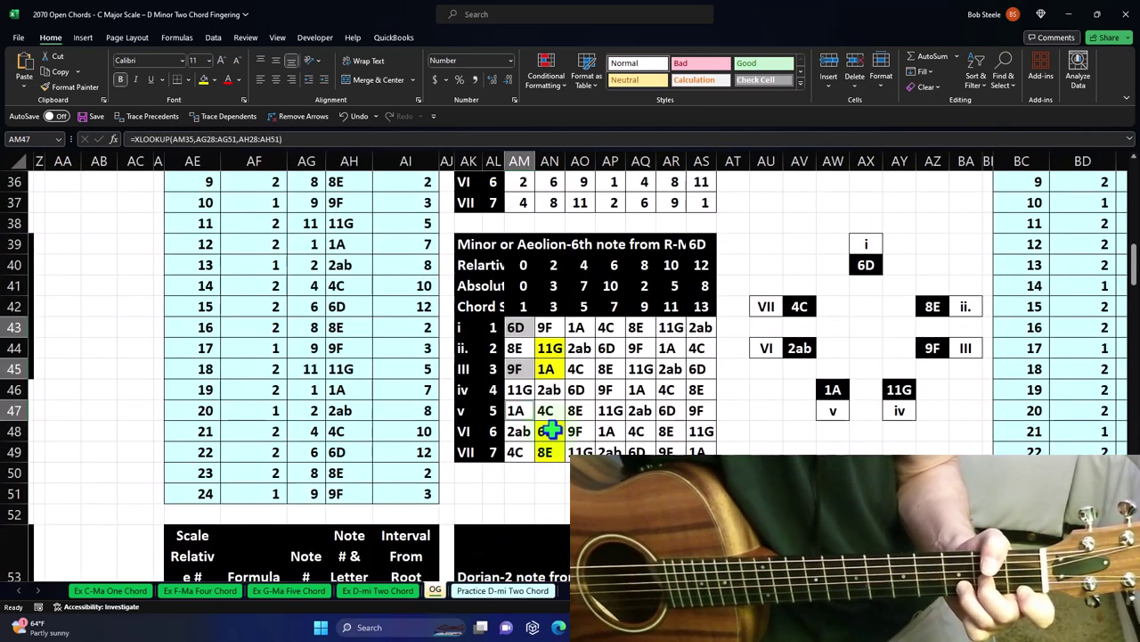
pyautogui.scroll(12, 550, 431)
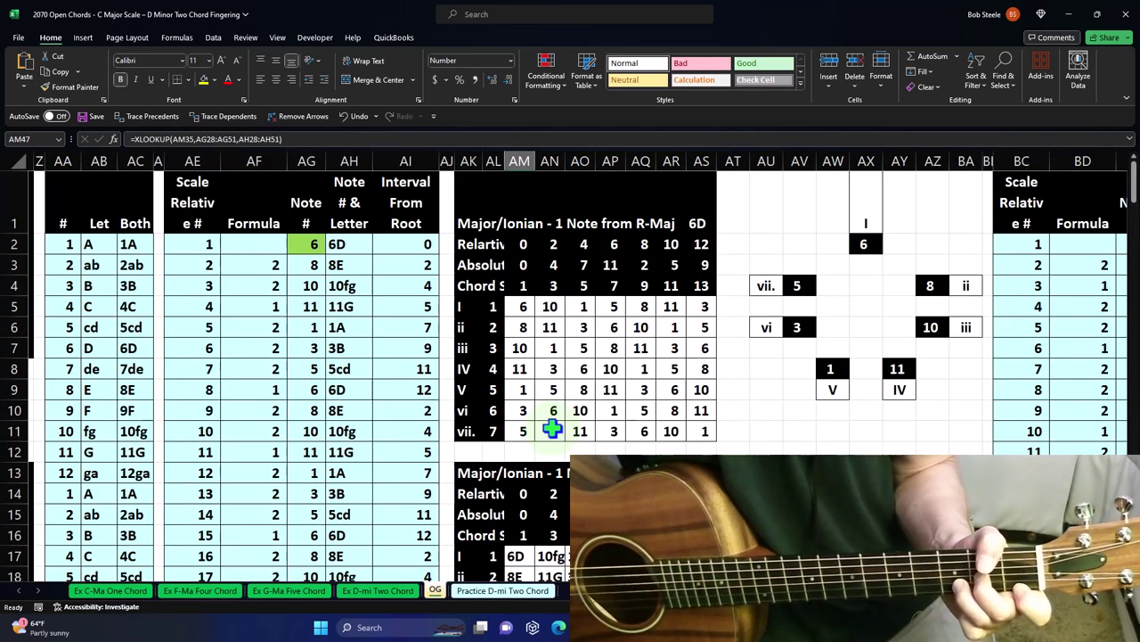
pyautogui.click(308, 244)
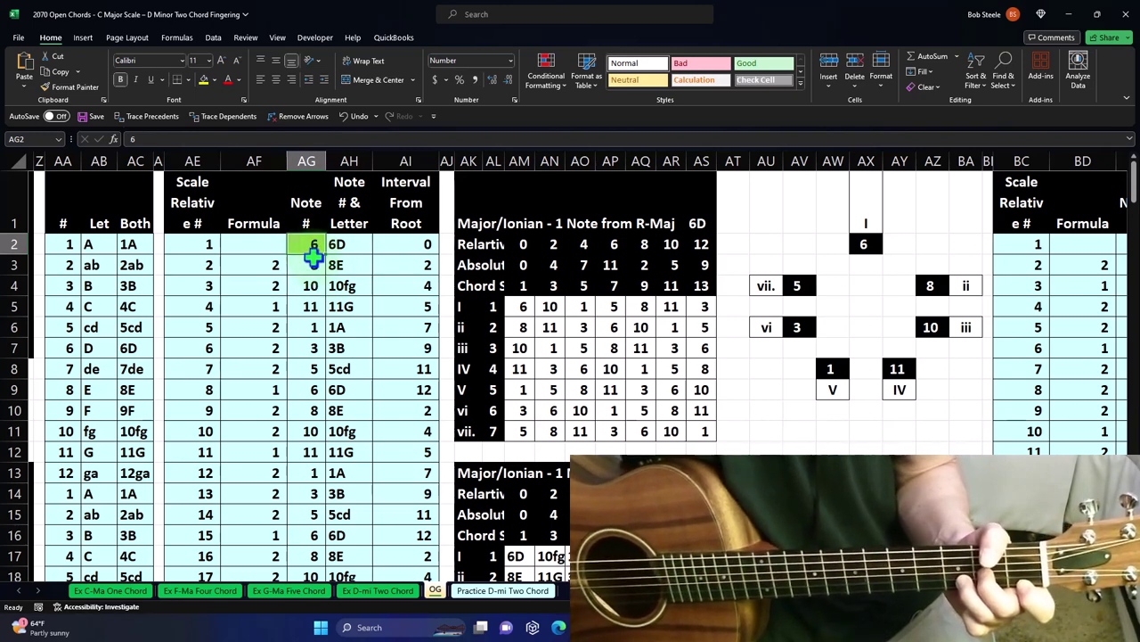
# Step: Examine the OG sheet's Minor or Aeolian table in AK39:AS49, and return to the major table's root in AS143 on the practice sheet
pyautogui.scroll(-3, 581, 378)
pyautogui.scroll(-6, 581, 379)
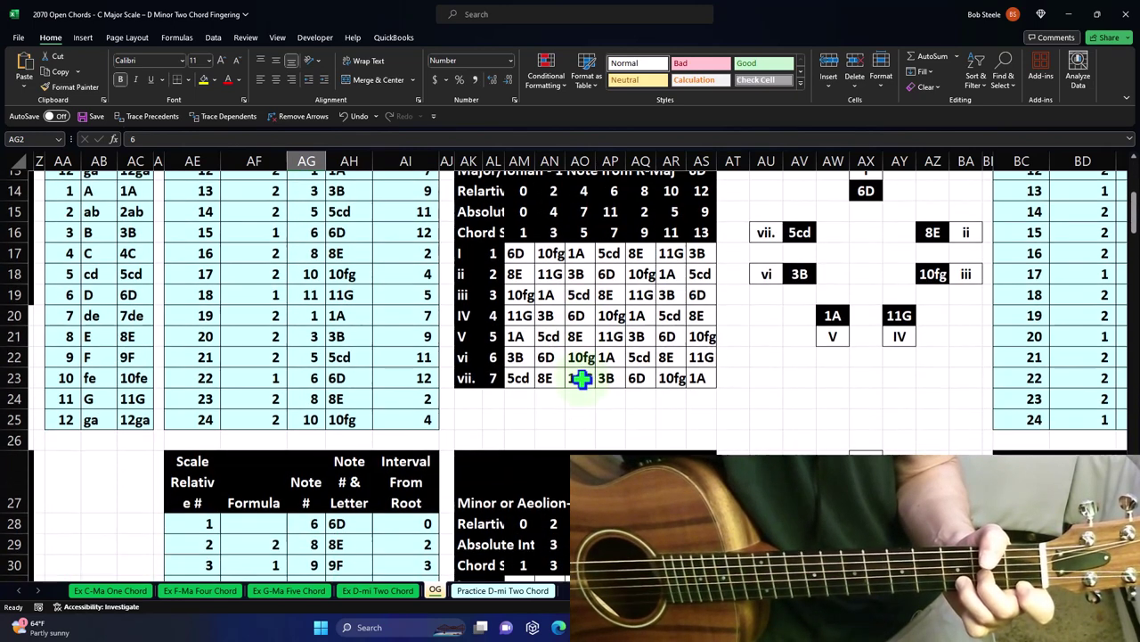
pyautogui.scroll(-1, 581, 379)
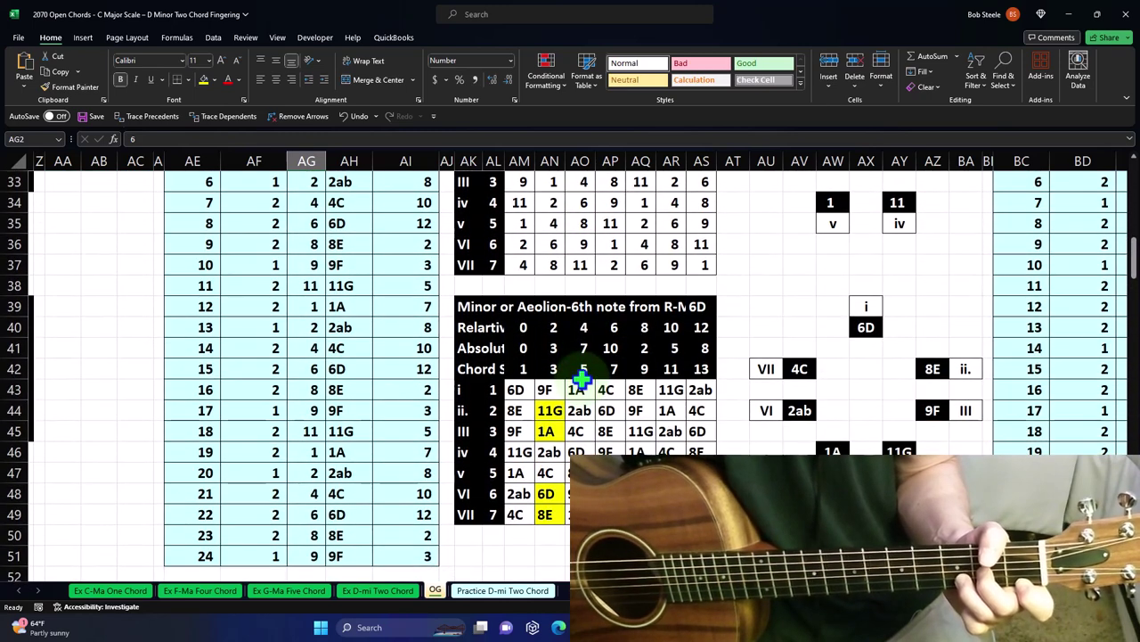
pyautogui.moveTo(468, 305); pyautogui.dragTo(701, 514)
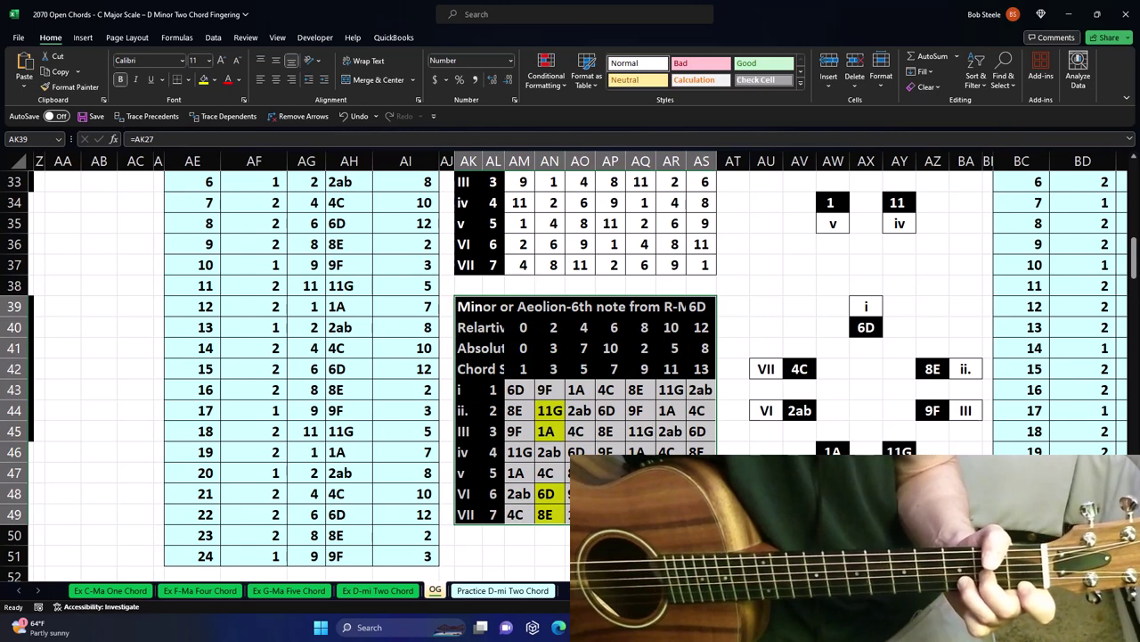
pyautogui.click(481, 590)
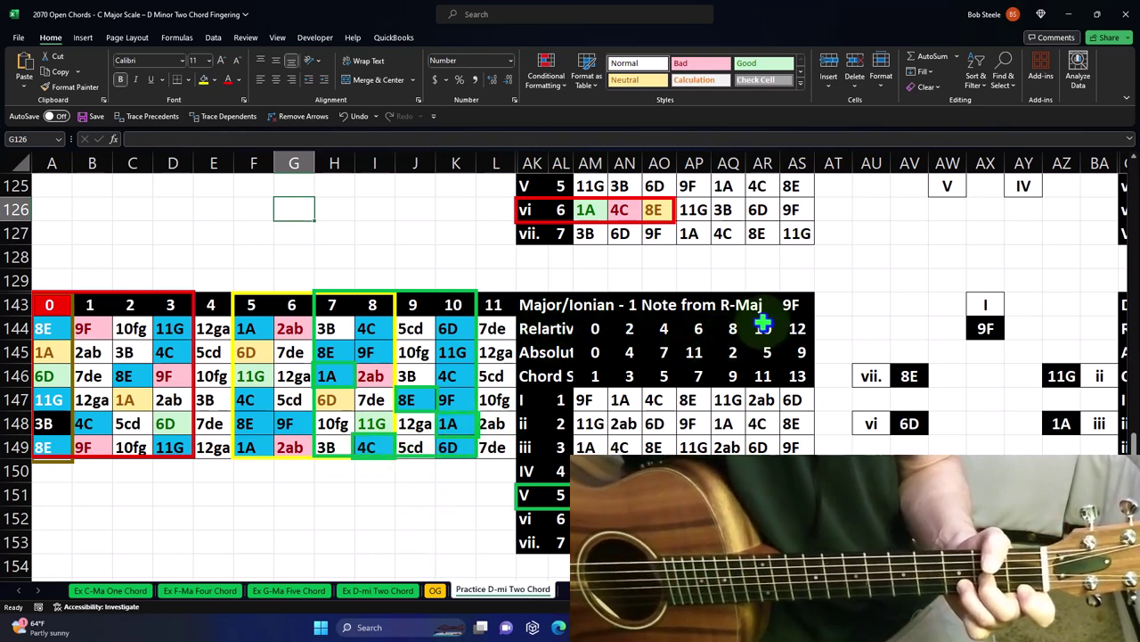
pyautogui.click(791, 307)
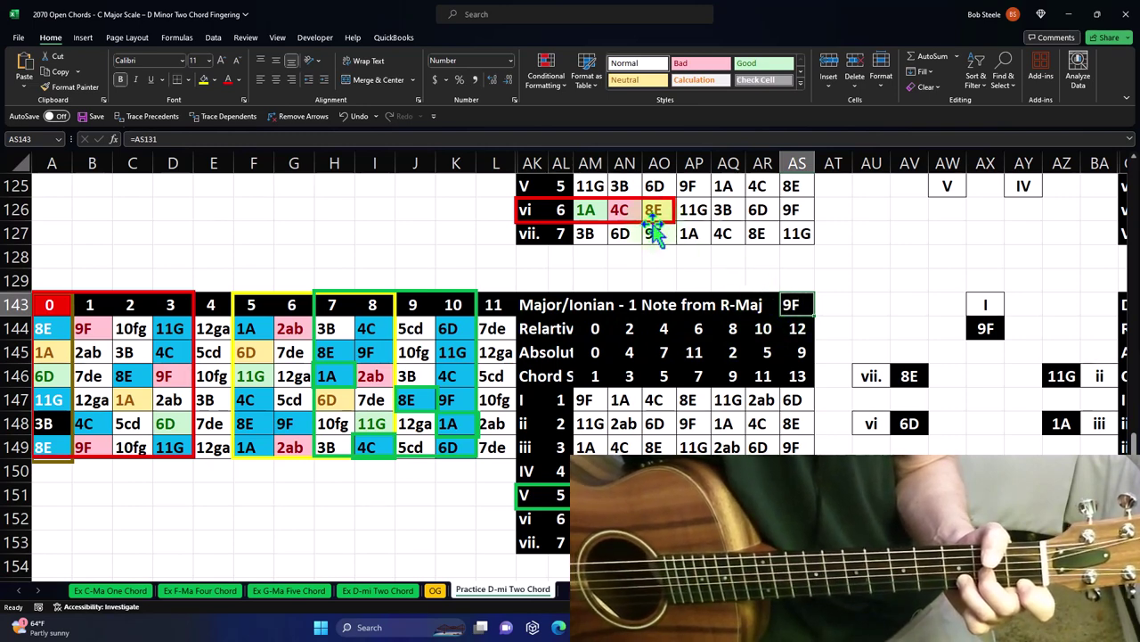
pyautogui.moveTo(532, 163); pyautogui.dragTo(267, 237)
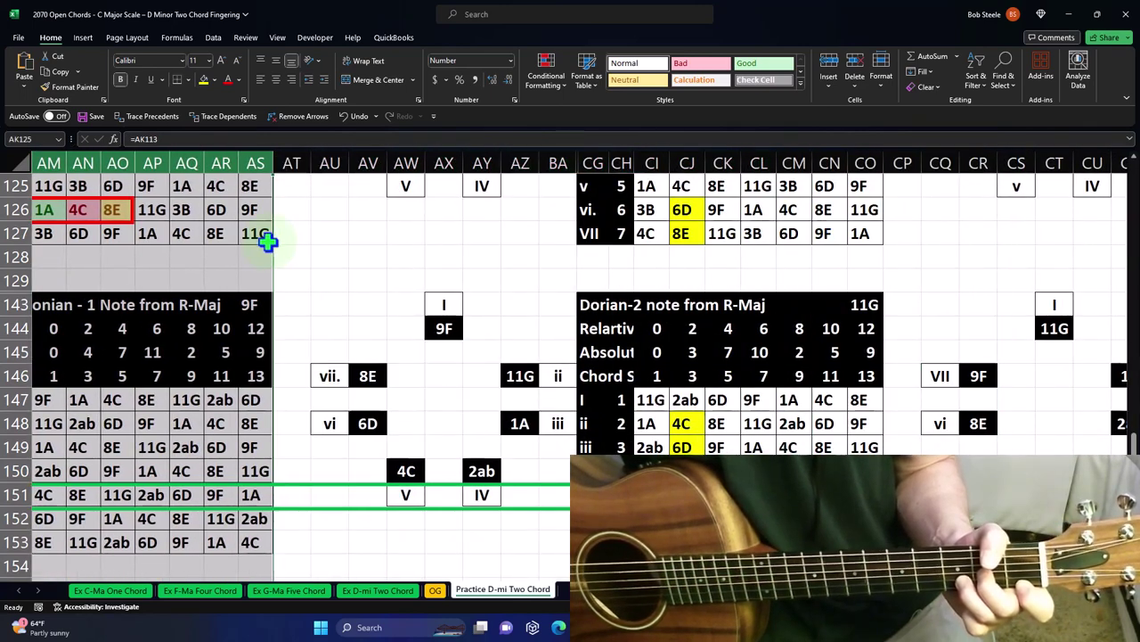
pyautogui.click(313, 314)
pyautogui.press('Home')
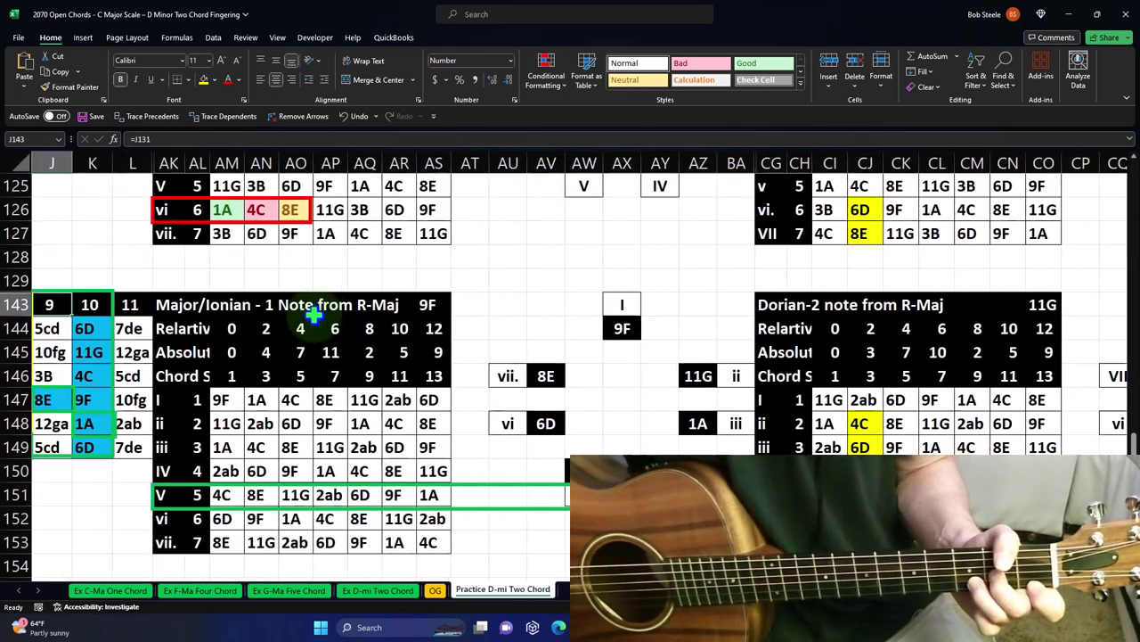
pyautogui.press('Left')
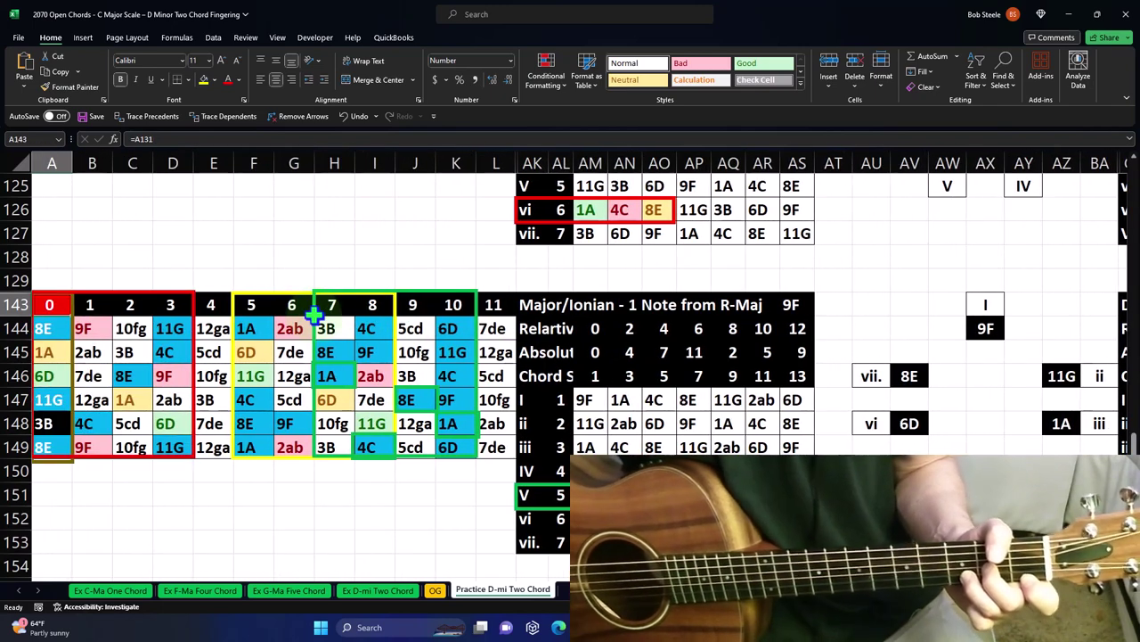
pyautogui.click(624, 470)
pyautogui.scroll(-1, 625, 471)
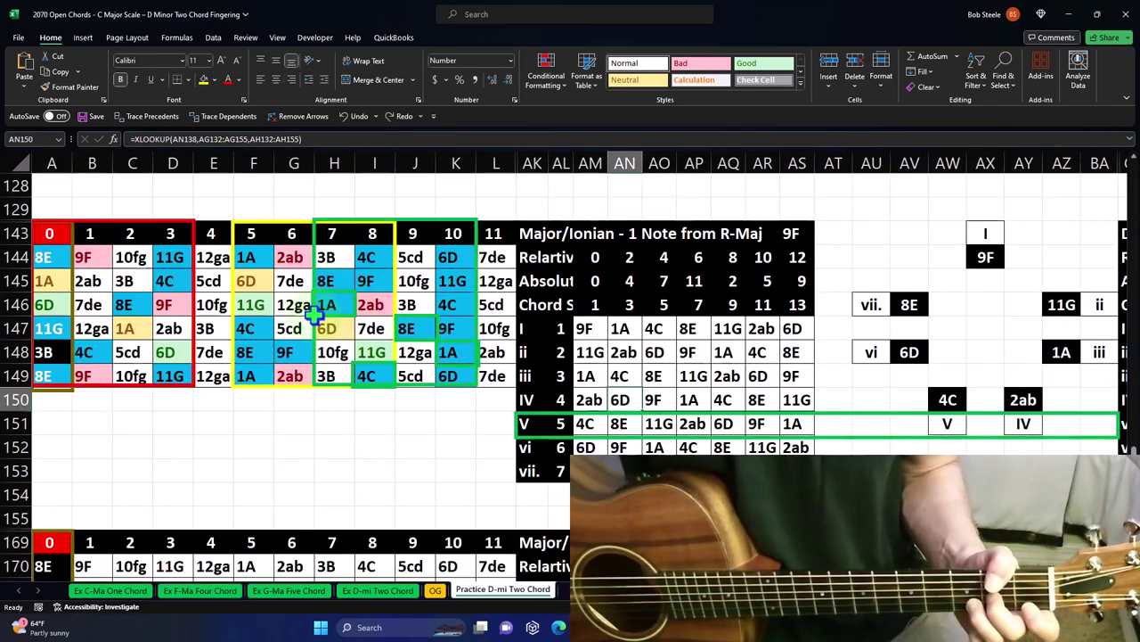
pyautogui.moveTo(493, 161); pyautogui.dragTo(713, 163)
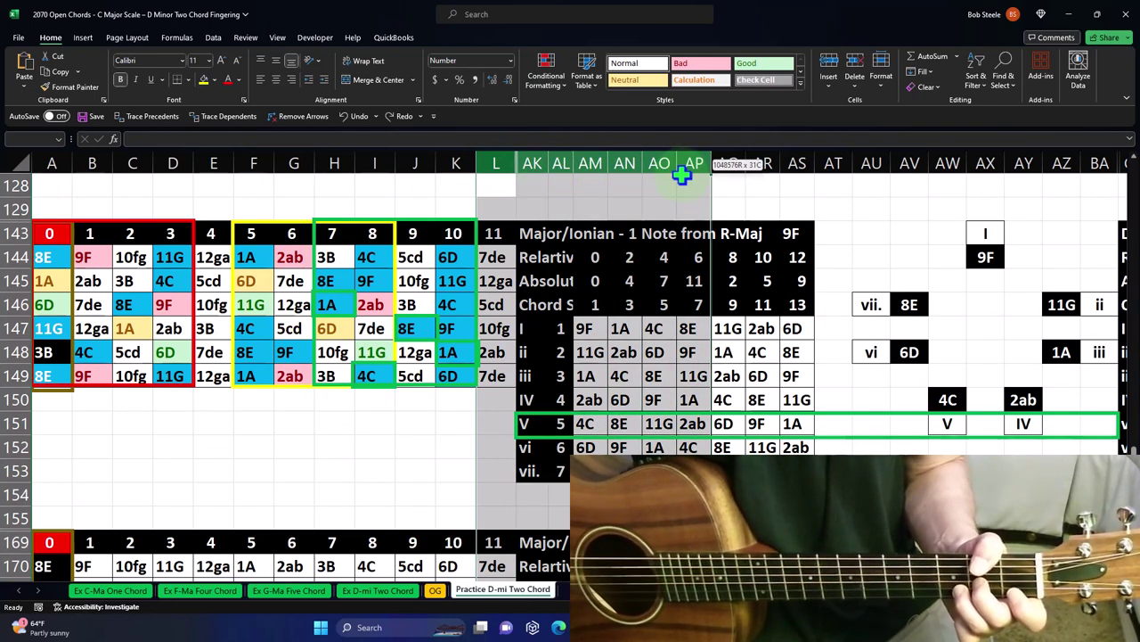
pyautogui.rightClick(599, 315)
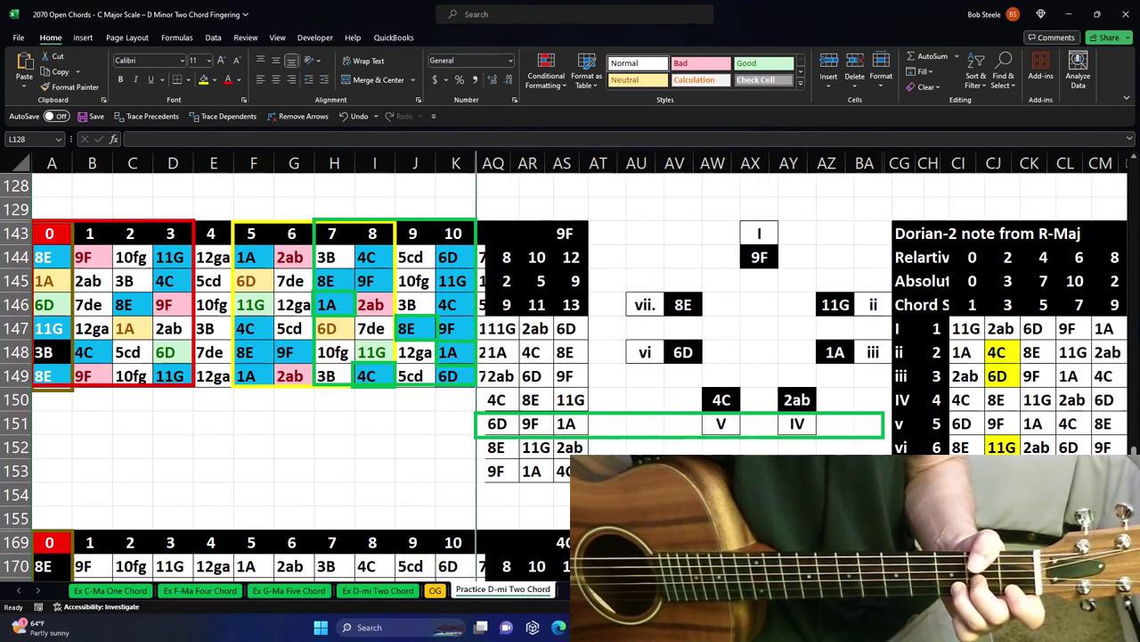
pyautogui.click(632, 518)
# Step: Unhide the columns between K and AS
pyautogui.click(458, 161)
pyautogui.moveTo(458, 161); pyautogui.dragTo(562, 163)
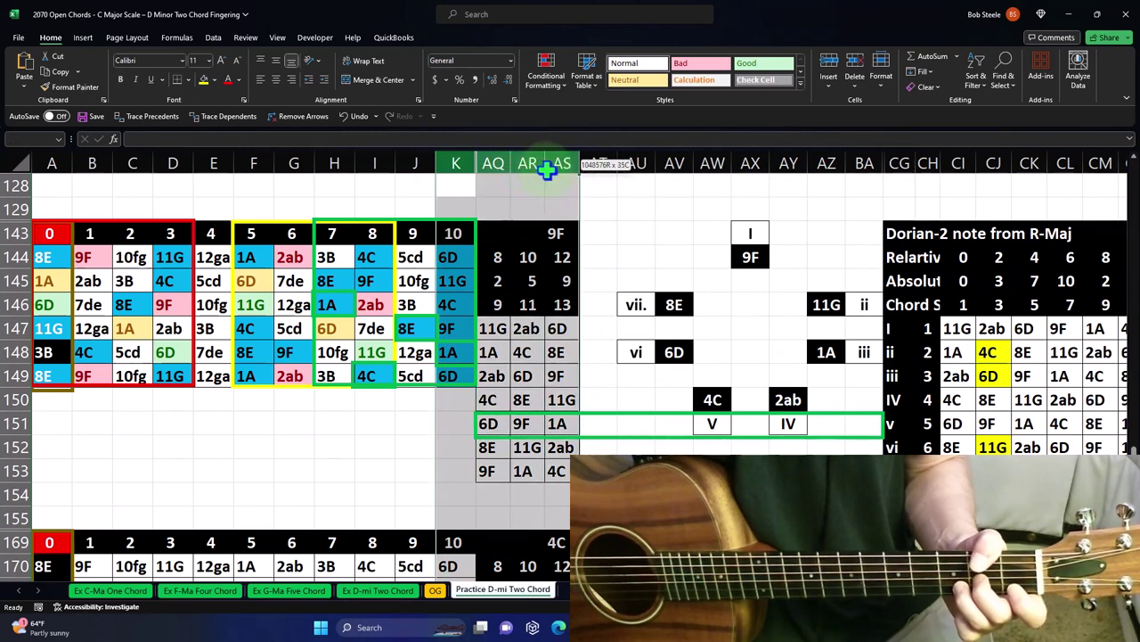
pyautogui.rightClick(509, 272)
pyautogui.click(541, 493)
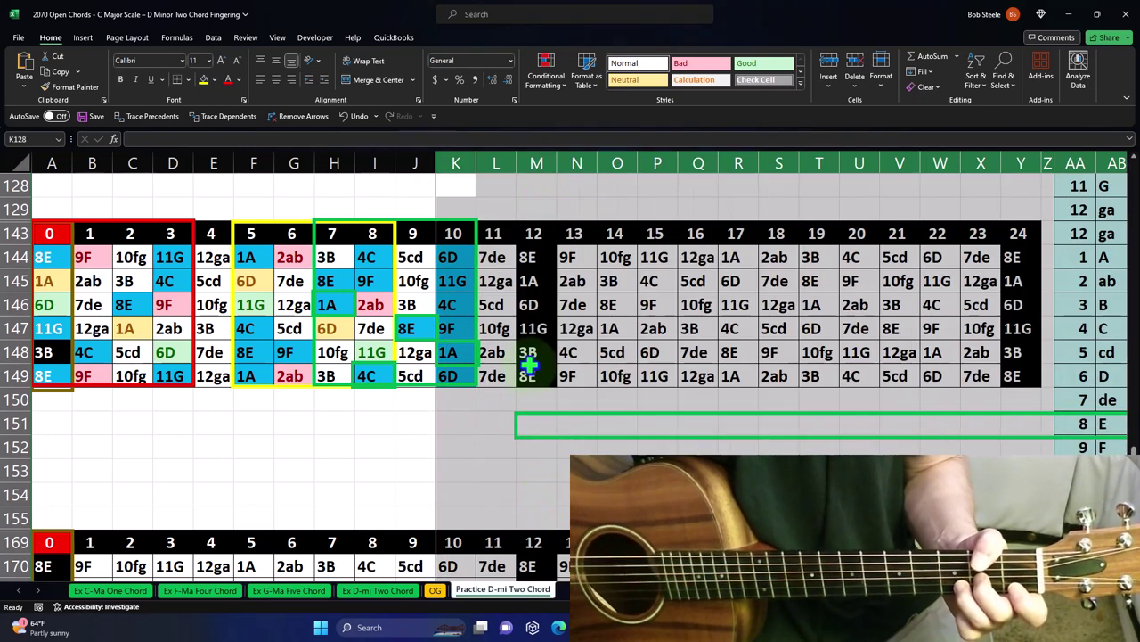
# Step: Unhide the columns between BA and CI, beyond the major table's chord circle
pyautogui.click(527, 367)
pyautogui.press('Right')
pyautogui.press('Right')
pyautogui.press('Right')
pyautogui.press('Right')
pyautogui.press('Right')
pyautogui.press('Right')
pyautogui.press('Right')
pyautogui.press('Right')
pyautogui.press('Right')
pyautogui.press('Right')
pyautogui.press('Right')
pyautogui.press('Right')
pyautogui.press('Right')
pyautogui.press('Right')
pyautogui.press('Right')
pyautogui.press('Right')
pyautogui.press('Right')
pyautogui.press('Right')
pyautogui.press('Right')
pyautogui.press('Right')
pyautogui.press('Right')
pyautogui.press('Right')
pyautogui.press('Right')
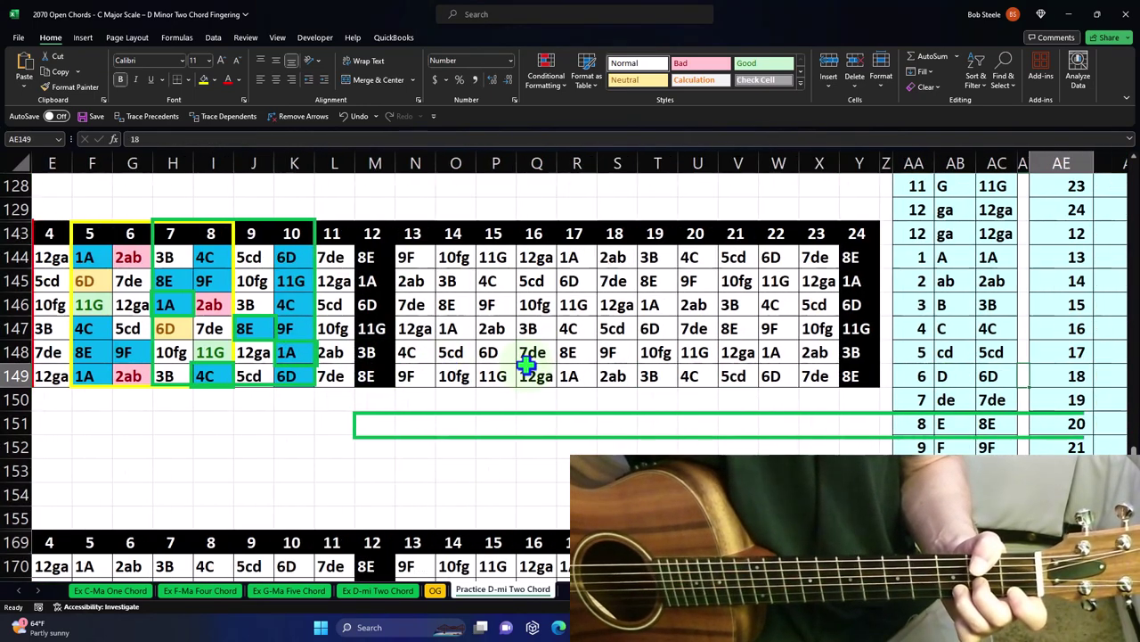
pyautogui.press('Right')
pyautogui.press('Right')
pyautogui.press('Right')
pyautogui.press('Right')
pyautogui.press('Right')
pyautogui.press('Right')
pyautogui.press('Right')
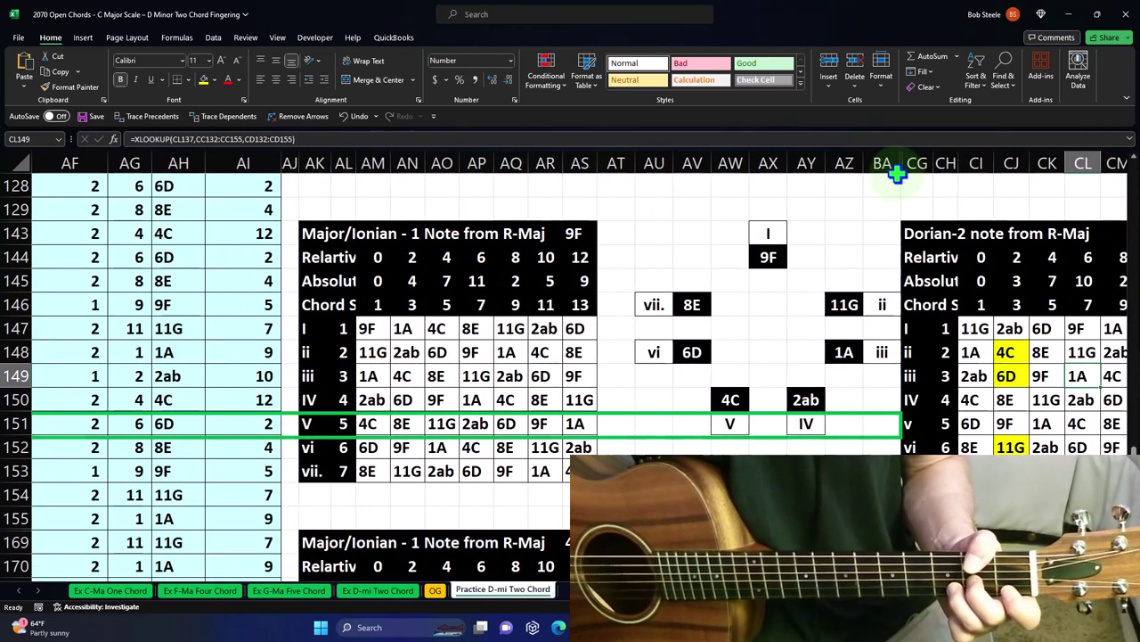
pyautogui.moveTo(882, 163); pyautogui.dragTo(958, 163)
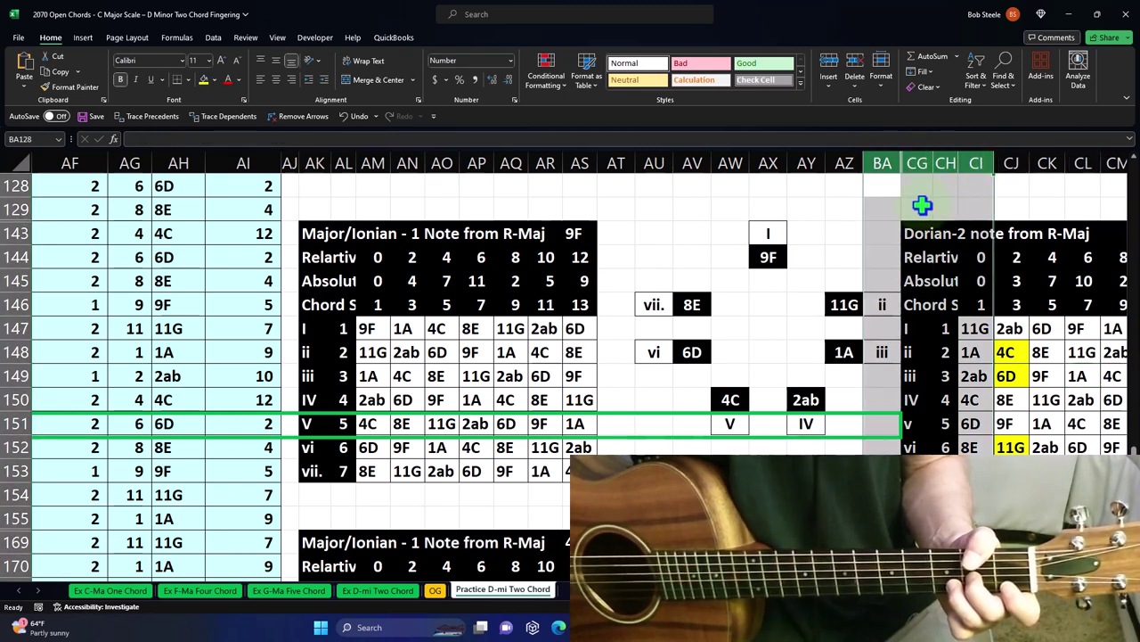
pyautogui.rightClick(923, 203)
pyautogui.click(958, 423)
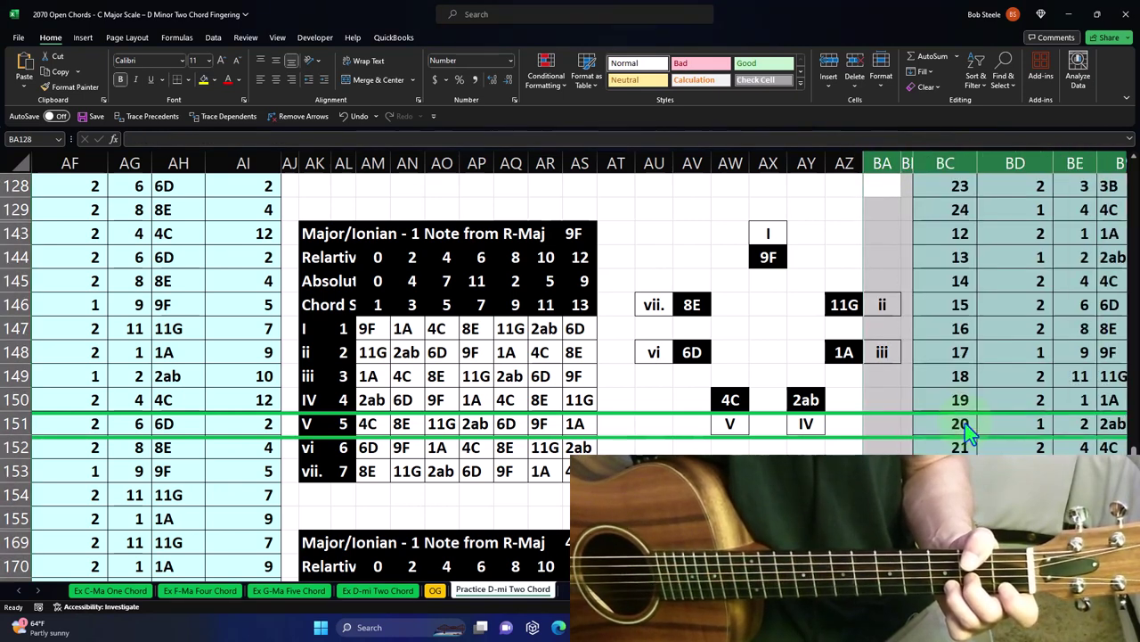
pyautogui.click(739, 327)
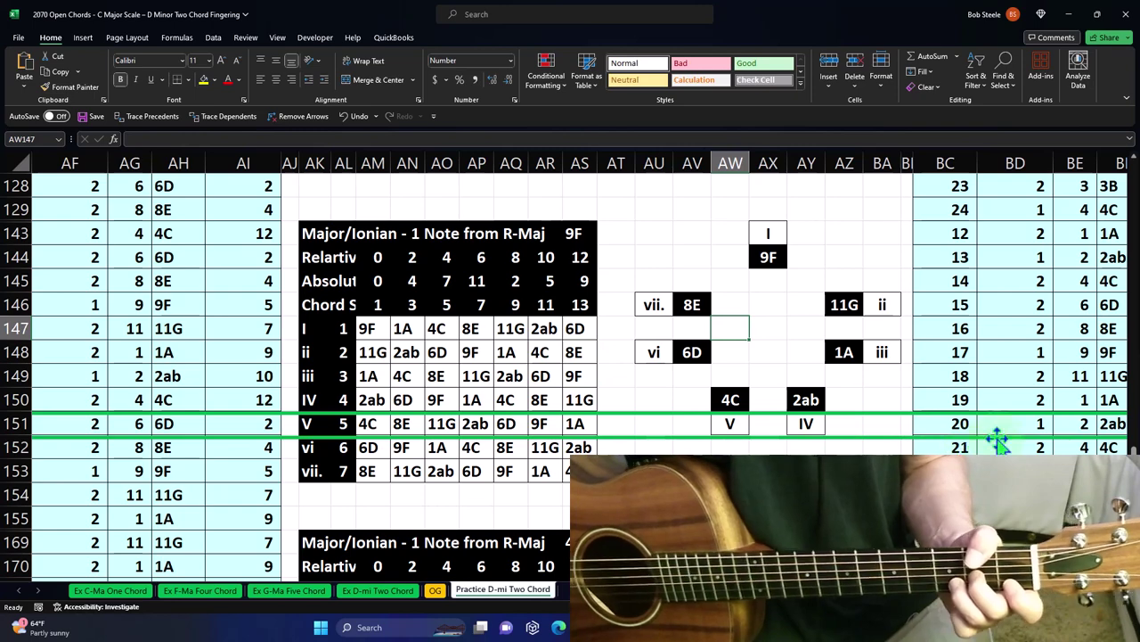
# Step: Hide columns M through BH to bring the Minor or Aeolian table in BI beside the fretboard
pyautogui.click(1042, 377)
pyautogui.press('Right')
pyautogui.press('Right')
pyautogui.press('Right')
pyautogui.press('Right')
pyautogui.press('Right')
pyautogui.press('Right')
pyautogui.press('Right')
pyautogui.press('Right')
pyautogui.press('Right')
pyautogui.press('Right')
pyautogui.press('Right')
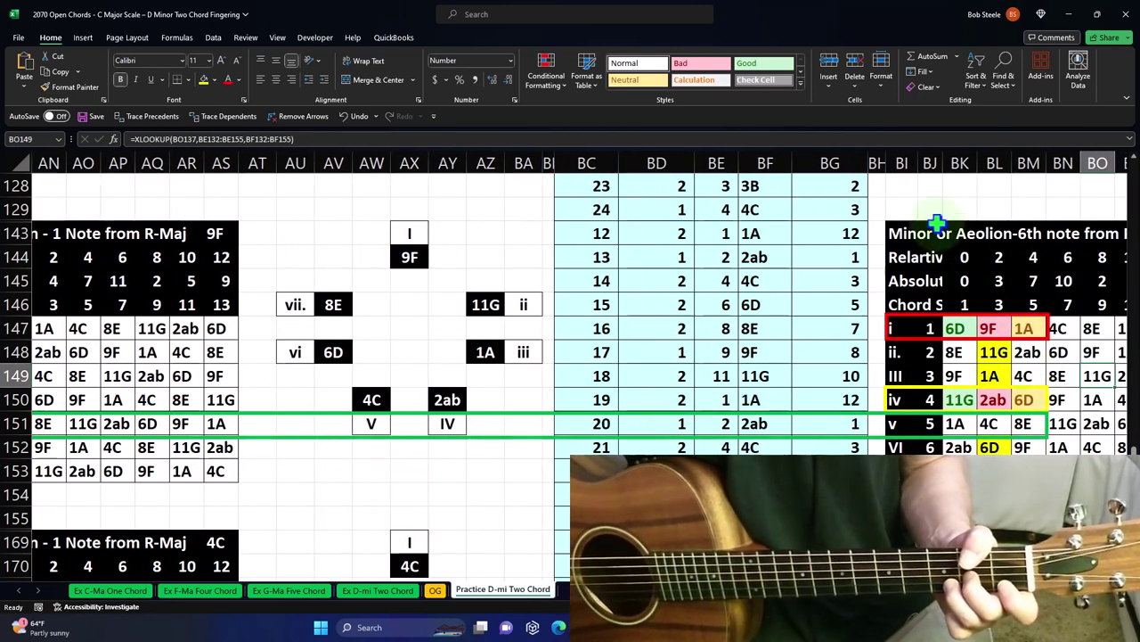
pyautogui.moveTo(877, 163); pyautogui.dragTo(303, 230)
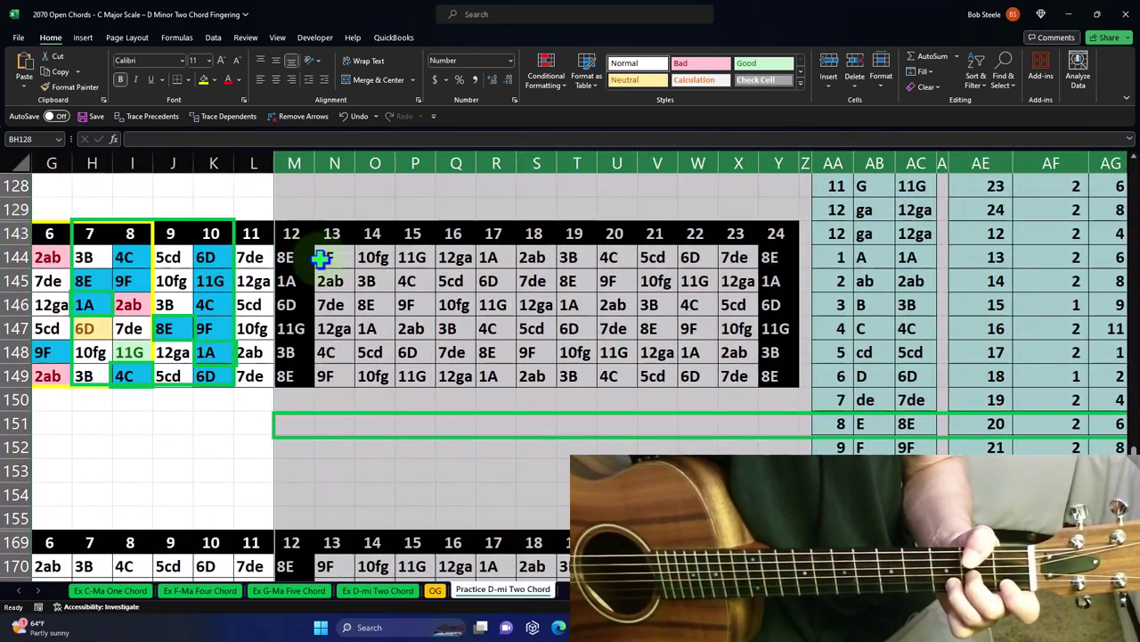
pyautogui.rightClick(319, 272)
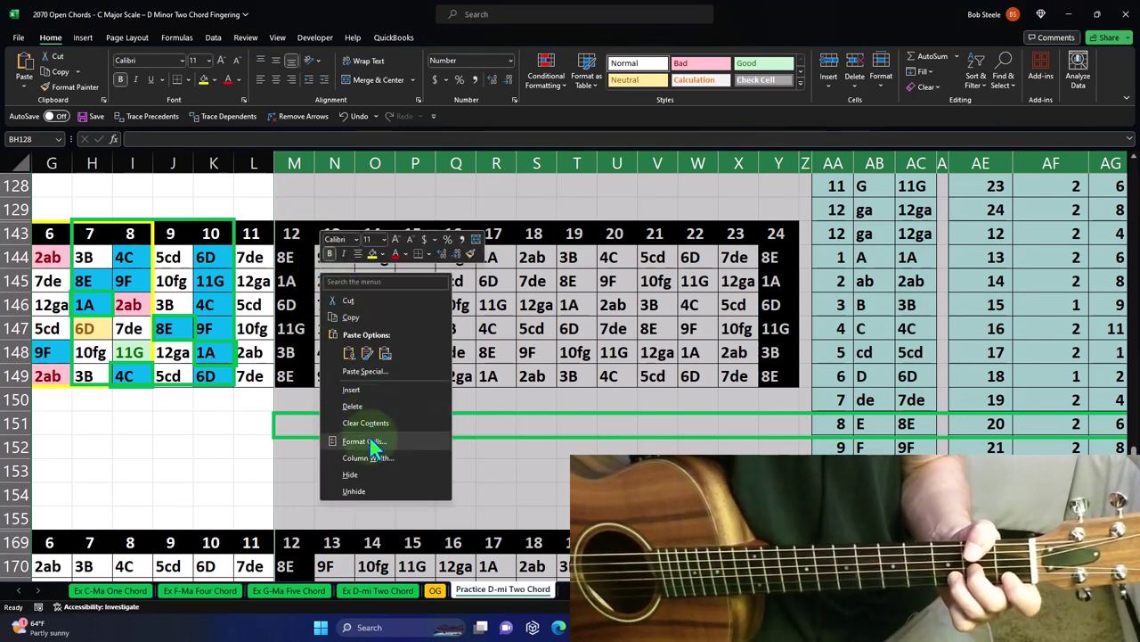
pyautogui.click(368, 474)
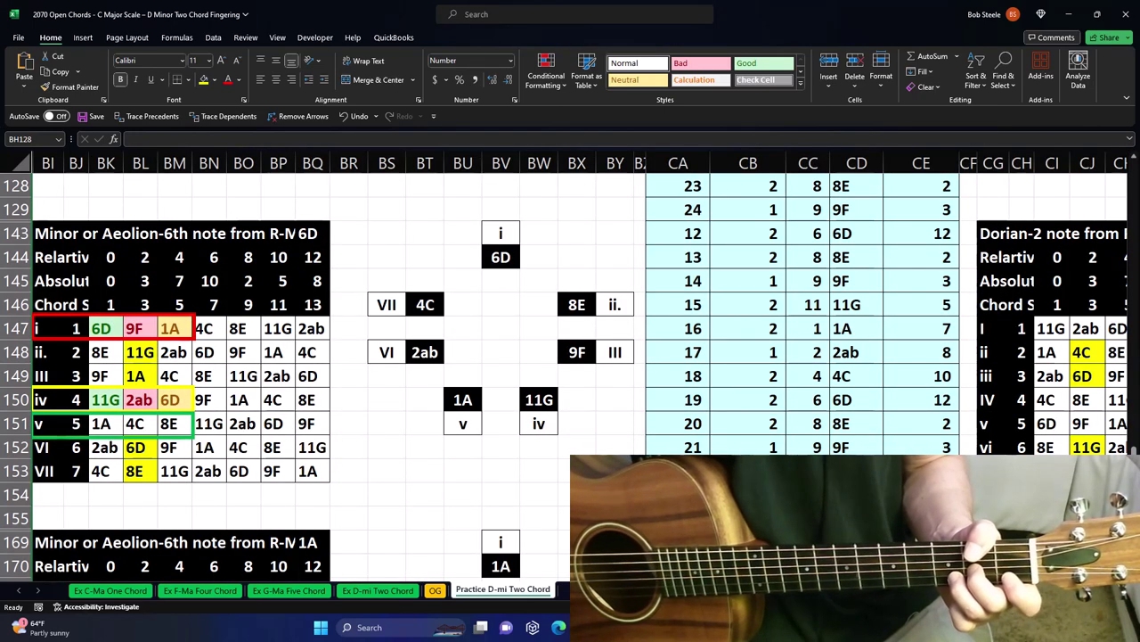
pyautogui.hscroll(-4, 396, 417)
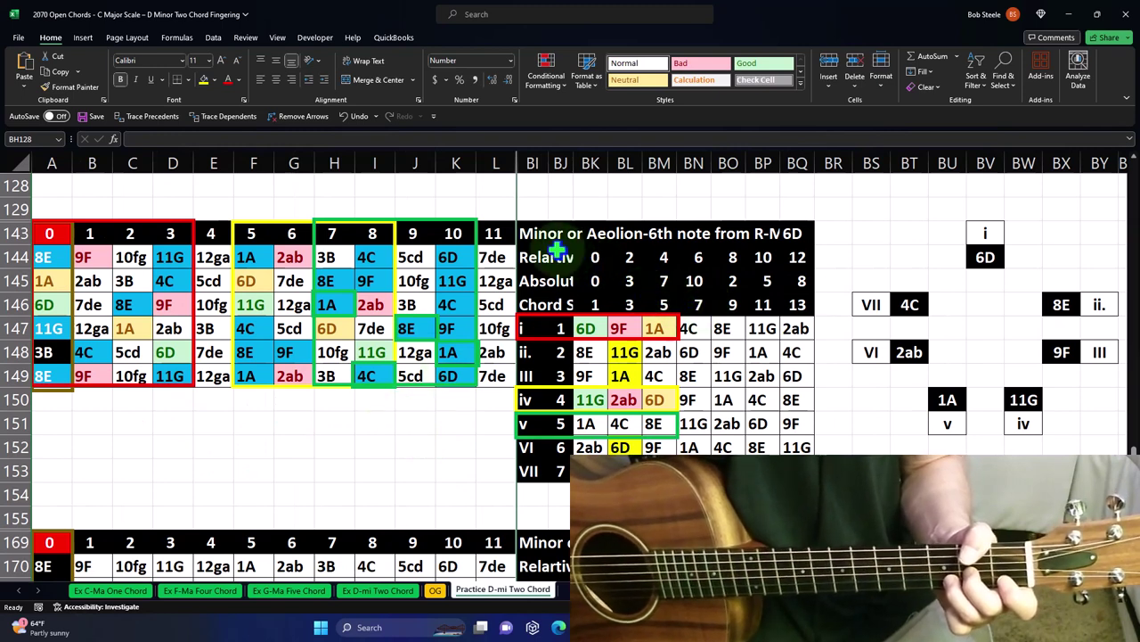
# Step: Examine the minor table's root in BQ143 and i chord in row 147 against the D minor shape in B147:D149
pyautogui.click(793, 233)
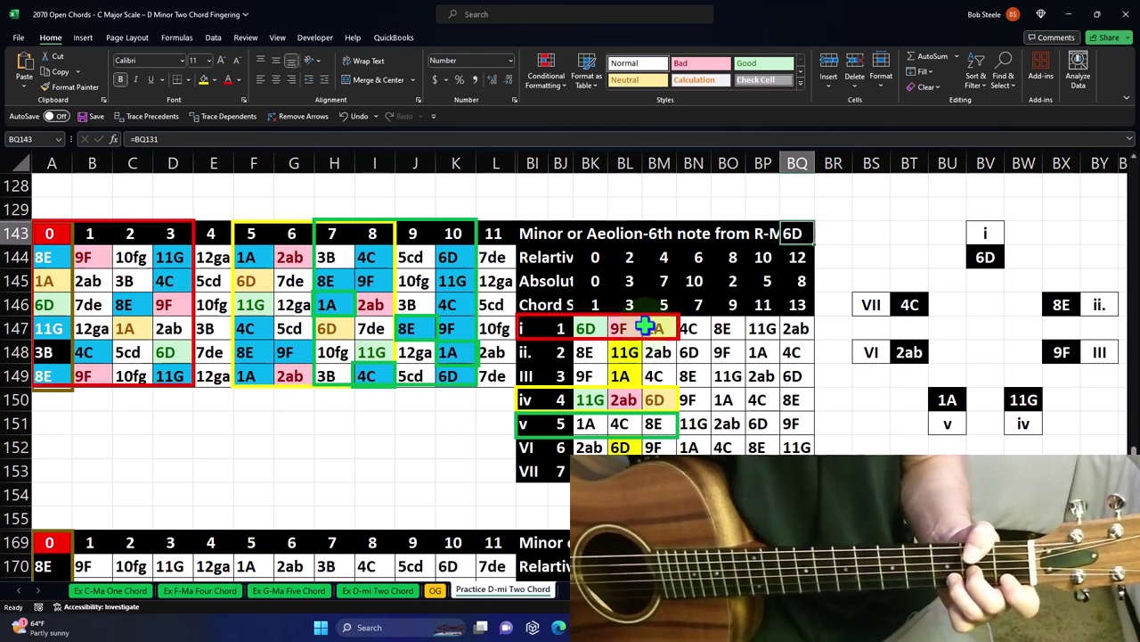
pyautogui.click(564, 329)
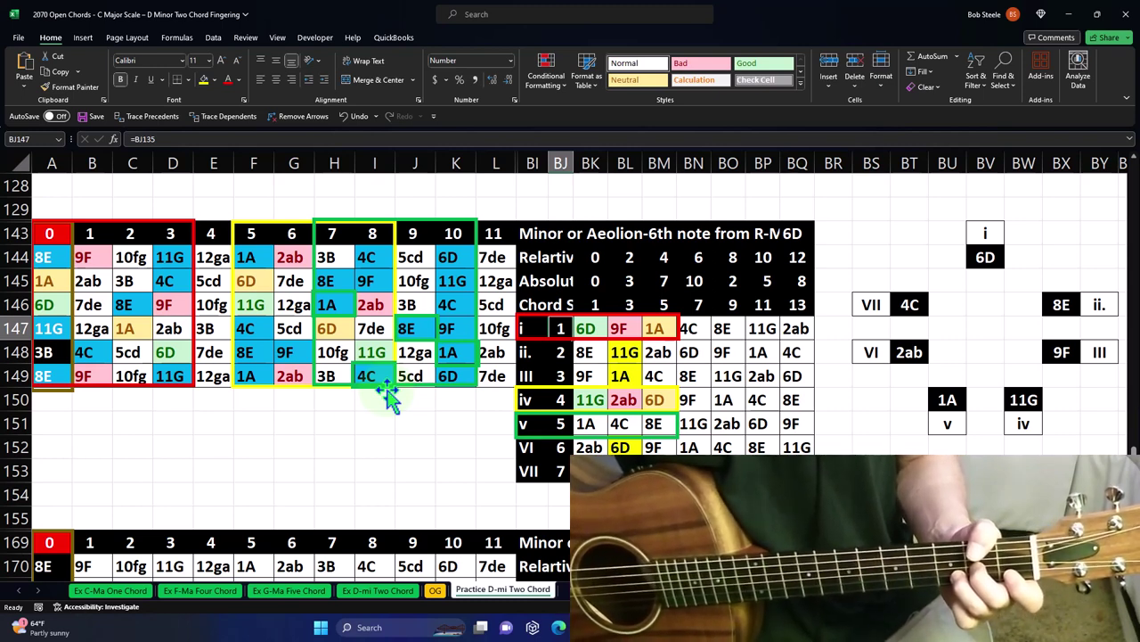
pyautogui.click(586, 329)
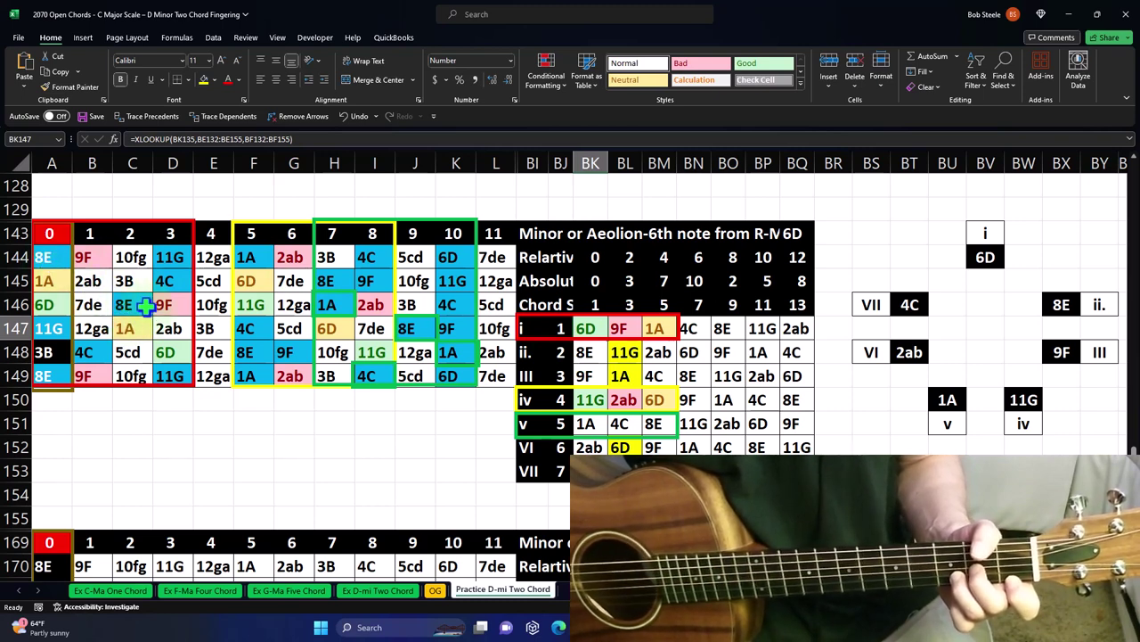
pyautogui.moveTo(89, 305); pyautogui.dragTo(169, 376)
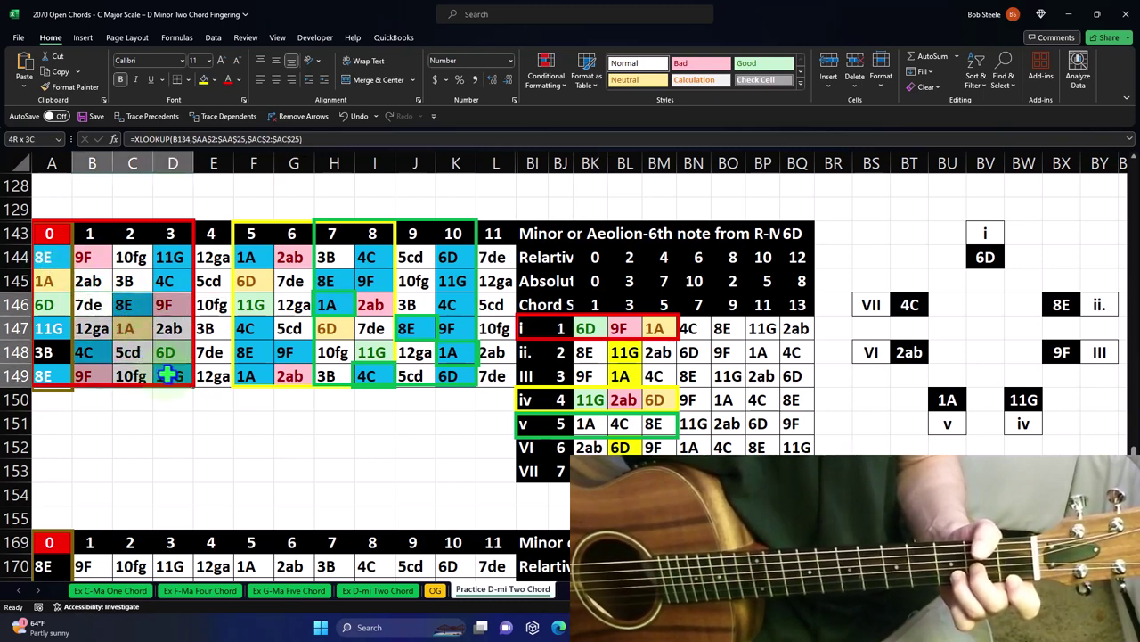
pyautogui.moveTo(92, 327); pyautogui.dragTo(159, 368)
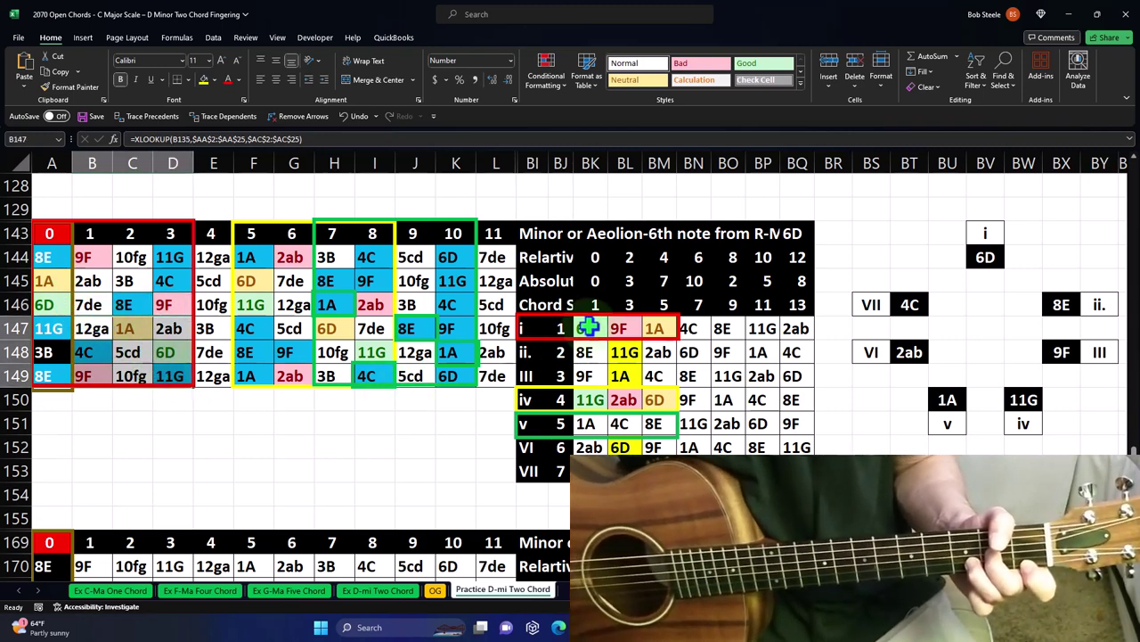
pyautogui.click(169, 356)
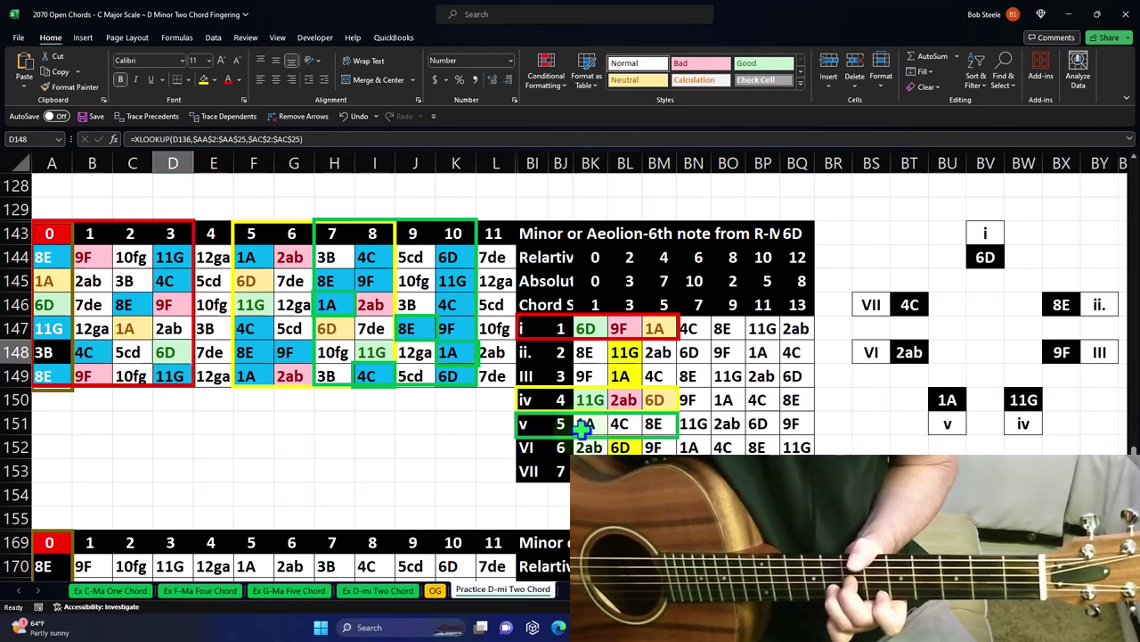
# Step: Trace the iv and v chord roots in BK150 and BK151 to fretboard positions I148 and K148
pyautogui.click(585, 403)
pyautogui.click(580, 426)
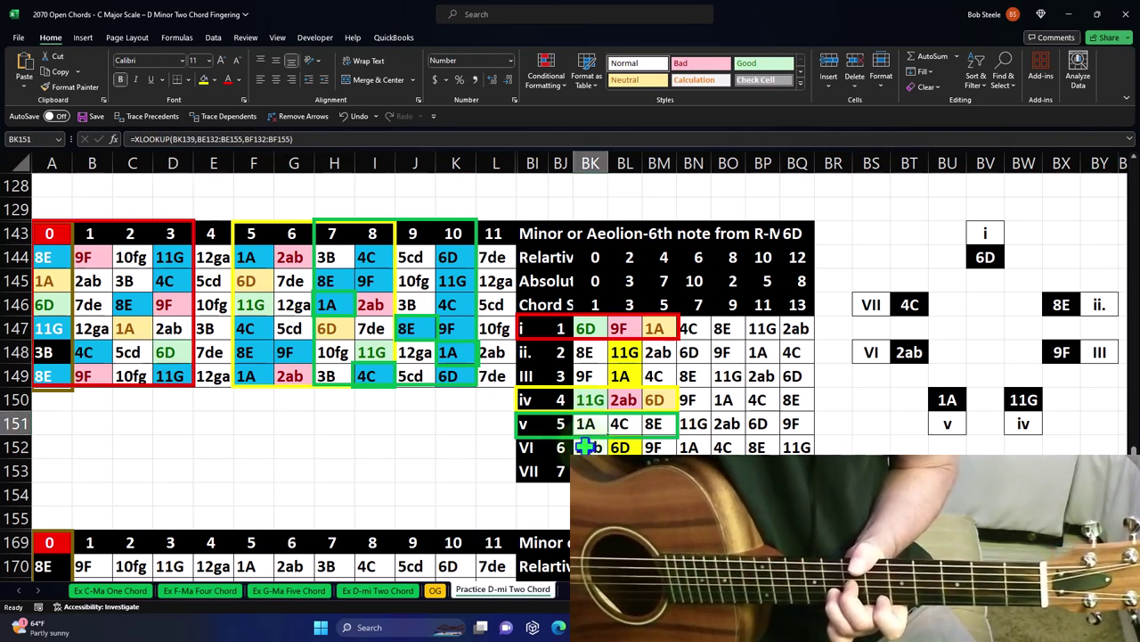
pyautogui.click(373, 354)
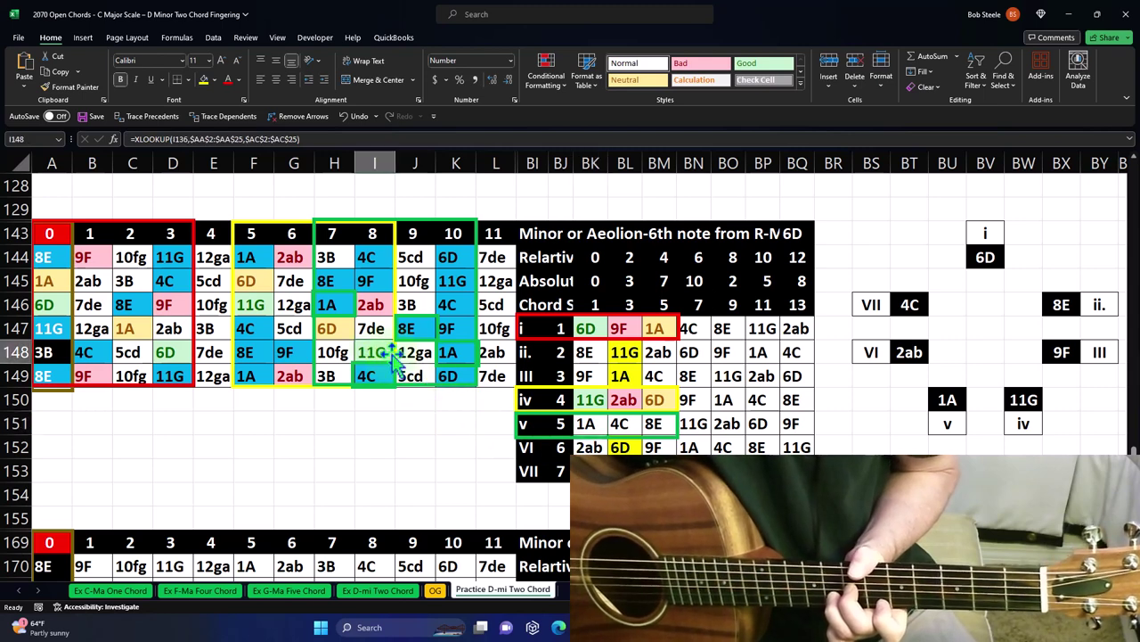
pyautogui.click(448, 353)
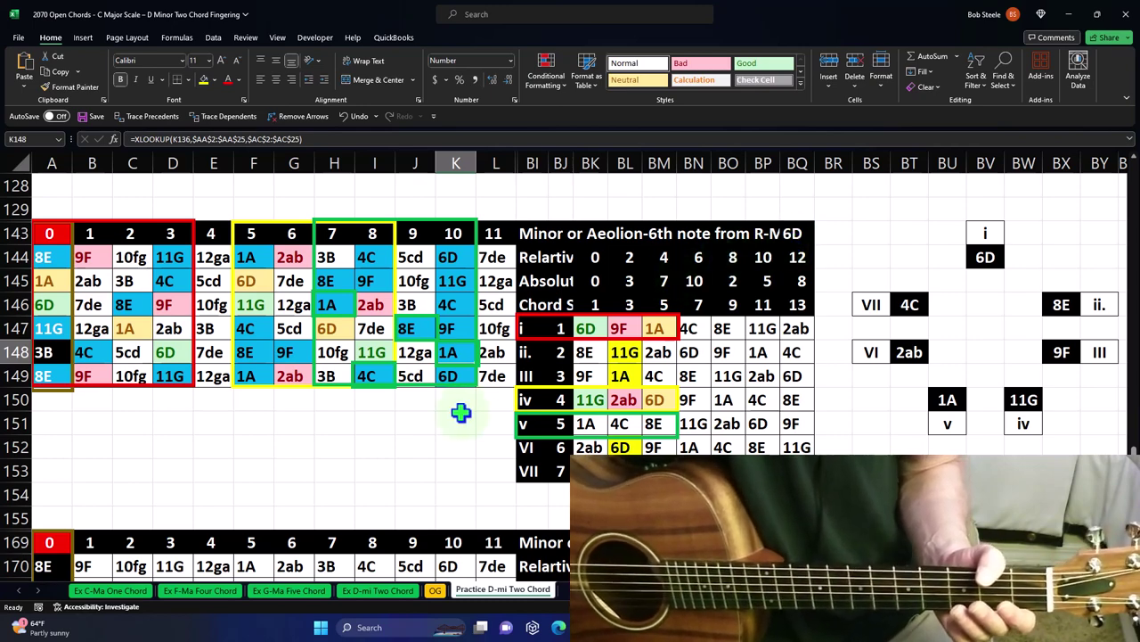
# Step: Hide rows 72 through 142 to bring the row 65 and row 143 fretboards together
pyautogui.click(415, 441)
pyautogui.scroll(1, 416, 437)
pyautogui.scroll(4, 415, 437)
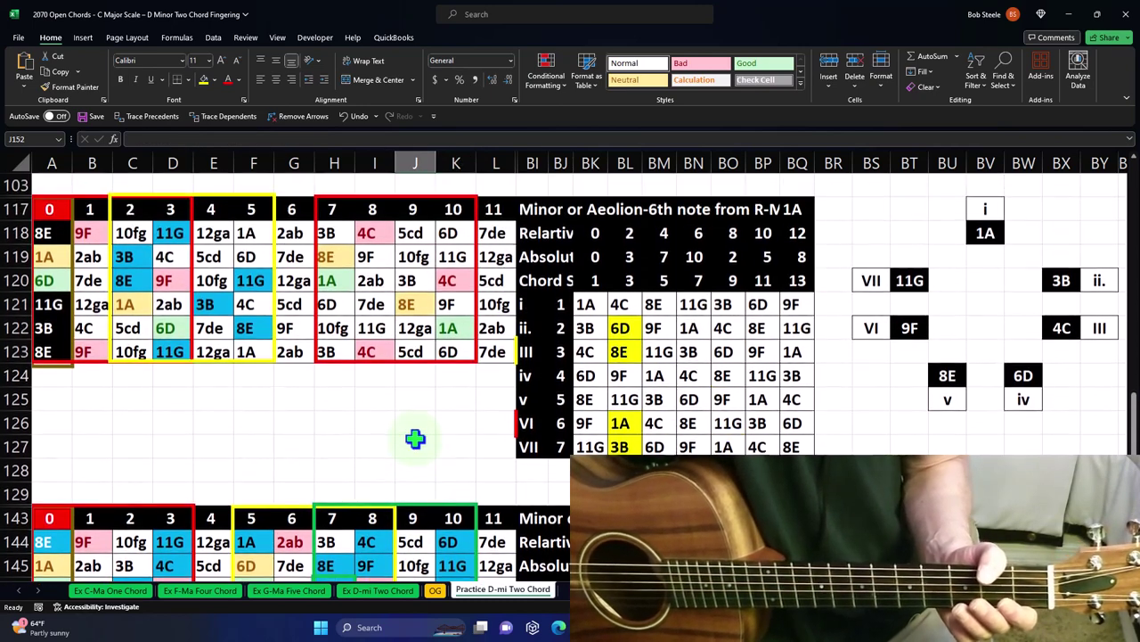
pyautogui.scroll(4, 410, 437)
pyautogui.scroll(8, 410, 438)
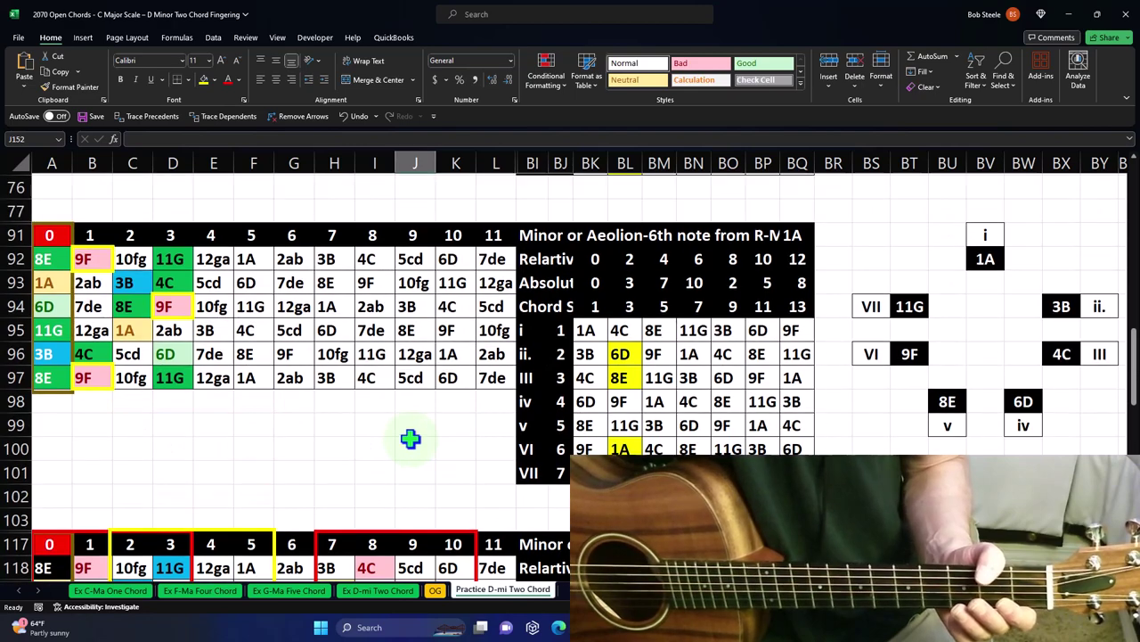
pyautogui.scroll(1, 333, 437)
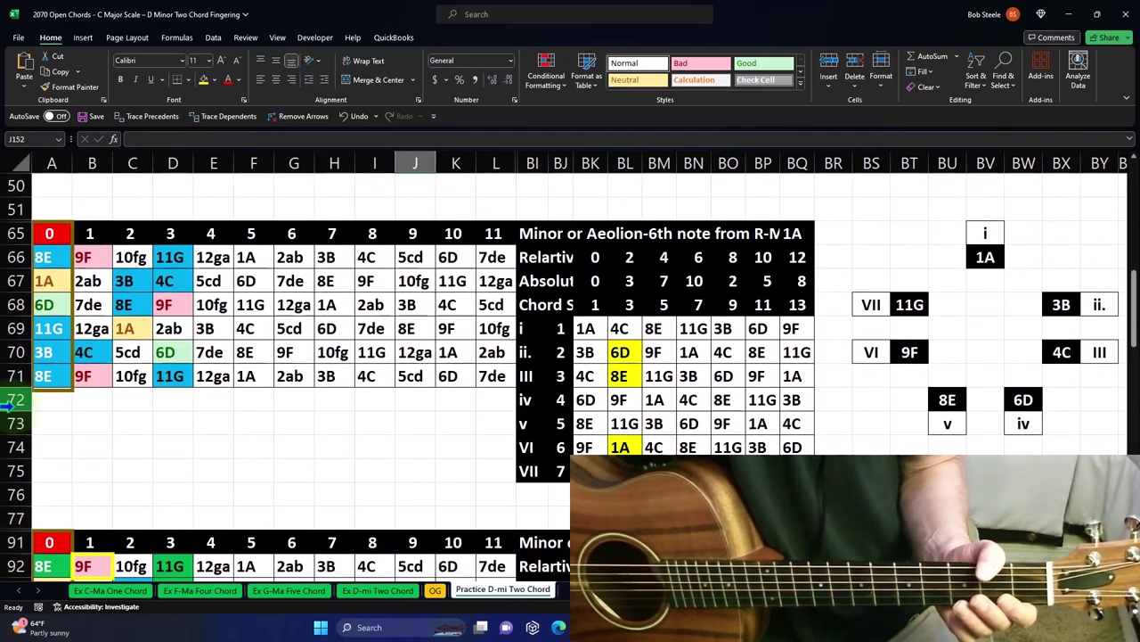
pyautogui.moveTo(9, 403); pyautogui.dragTo(89, 366)
pyautogui.rightClick(143, 335)
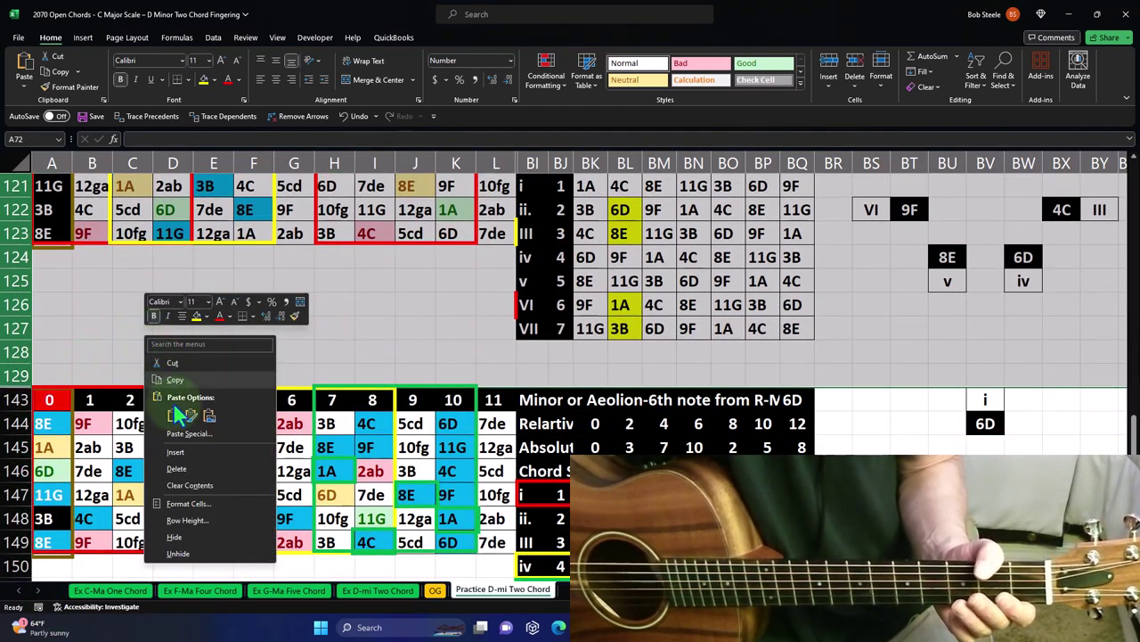
pyautogui.click(174, 536)
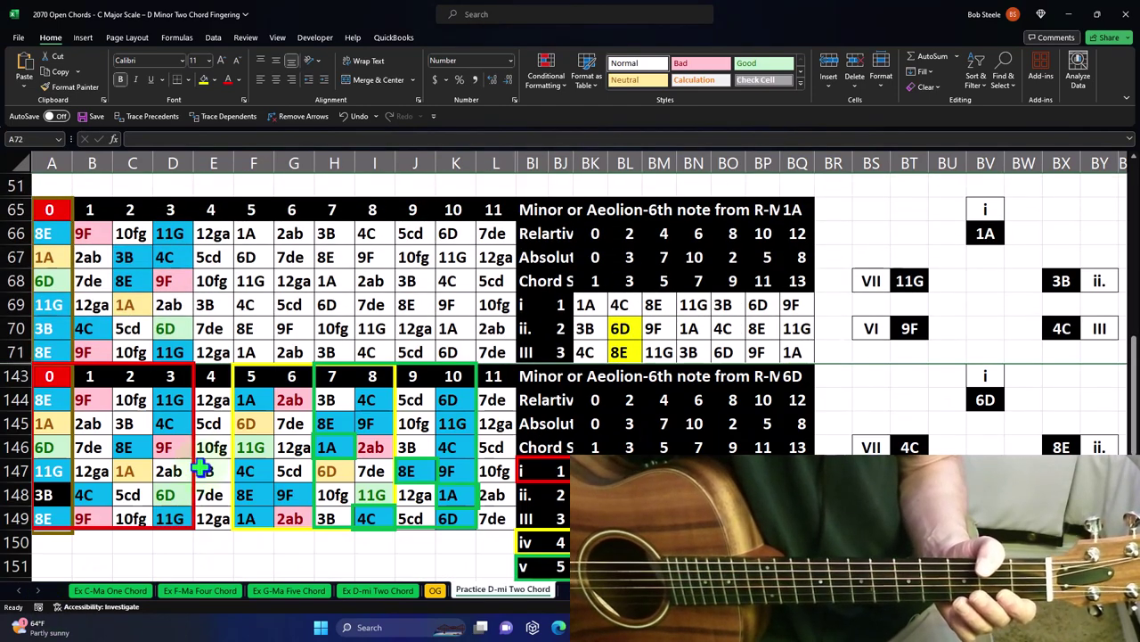
# Step: Compare the open-position notes in A66:D71, including the B69:D71 shape area, with those in A144:D148
pyautogui.click(153, 287)
pyautogui.moveTo(46, 233); pyautogui.dragTo(159, 344)
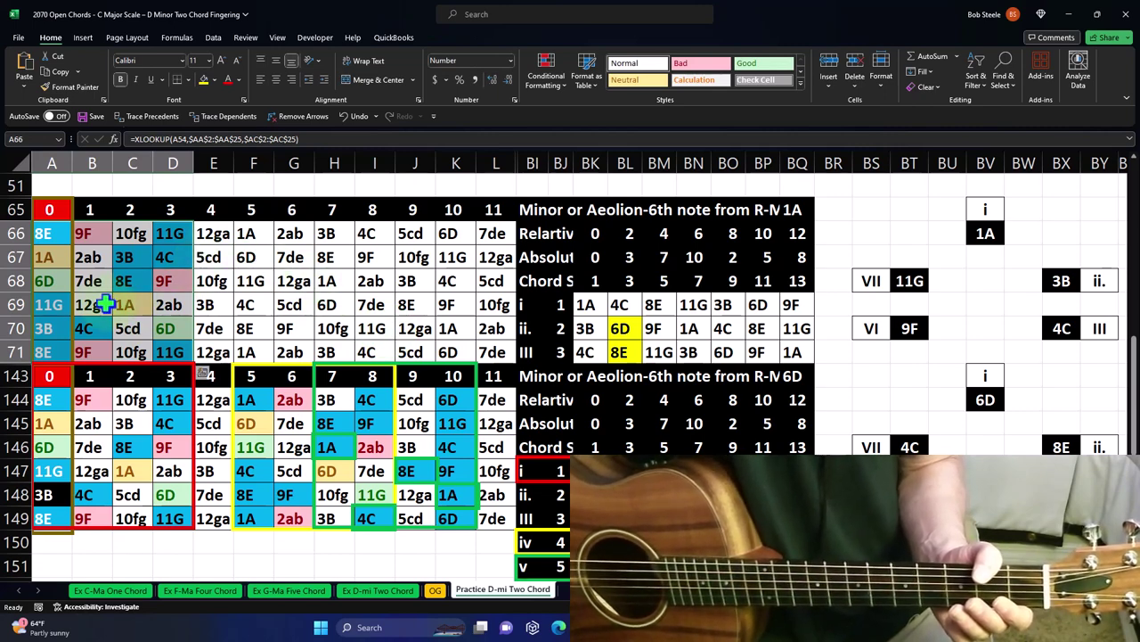
pyautogui.moveTo(100, 305); pyautogui.dragTo(159, 346)
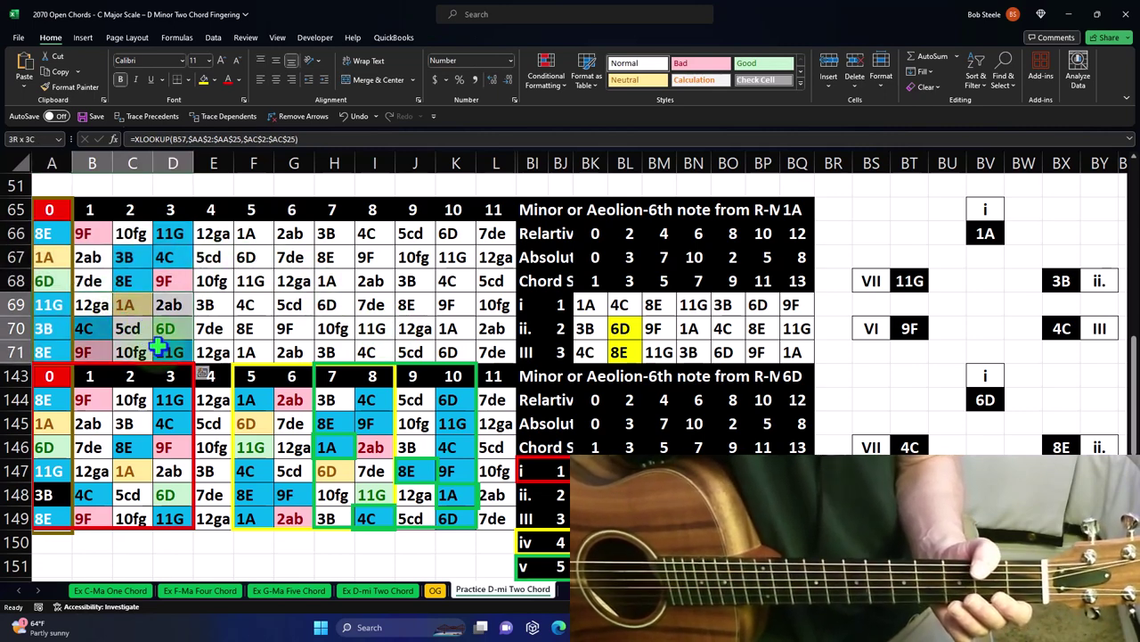
pyautogui.click(56, 403)
pyautogui.moveTo(55, 403); pyautogui.dragTo(165, 491)
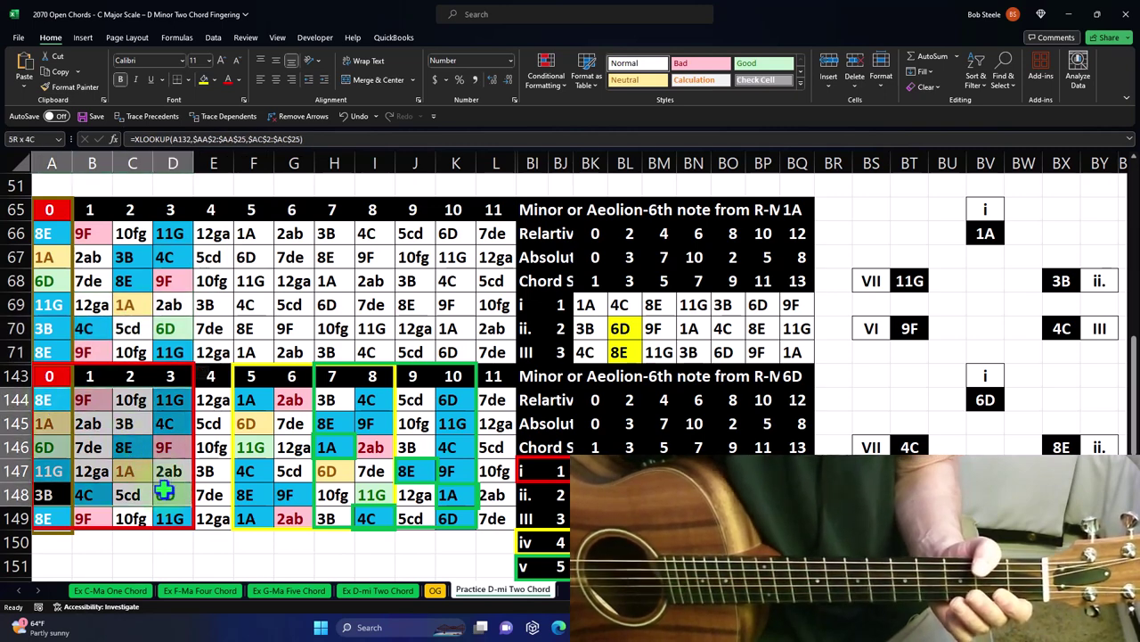
# Step: Compare strings A66:D66 and A67:D67 with A145:D145, and review both open-position blocks as a whole
pyautogui.moveTo(49, 233); pyautogui.dragTo(178, 237)
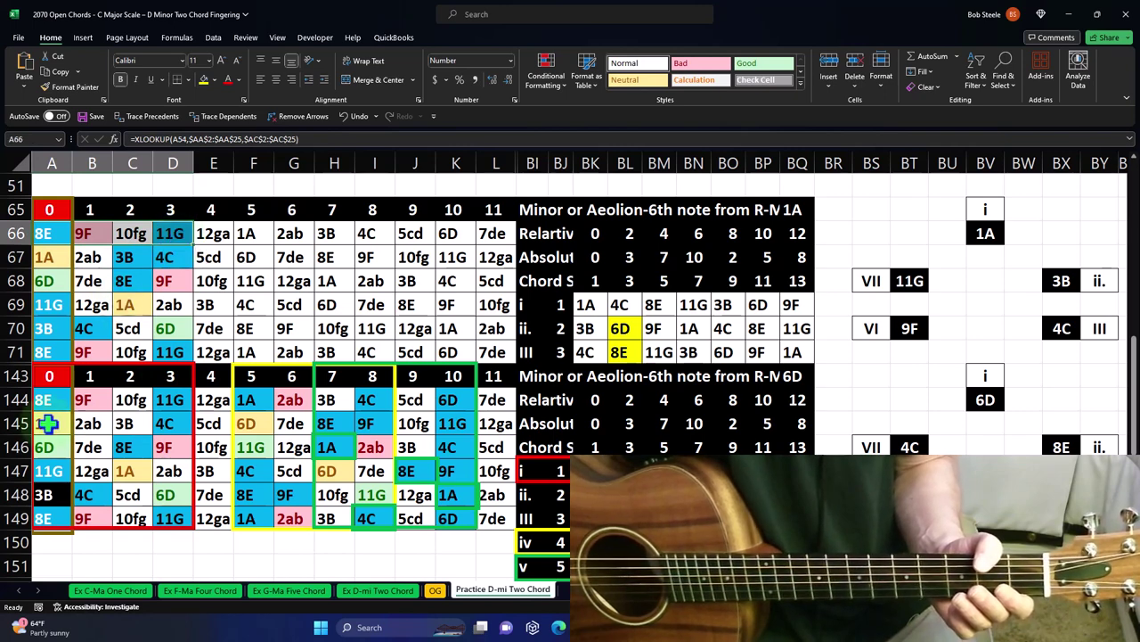
pyautogui.moveTo(55, 257); pyautogui.dragTo(170, 257)
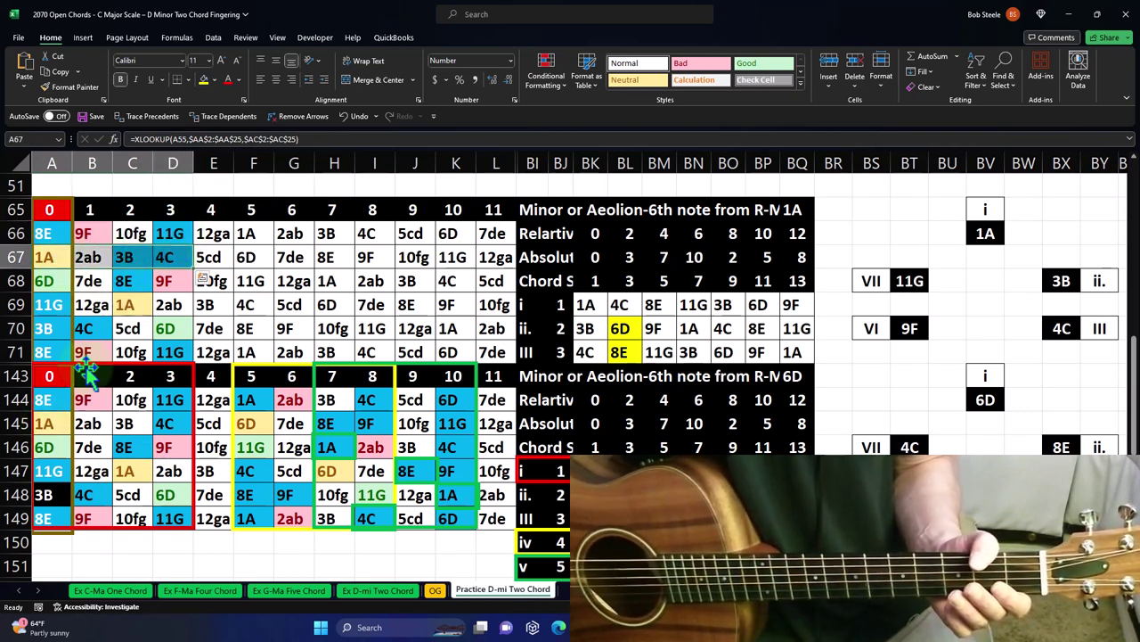
pyautogui.moveTo(49, 423); pyautogui.dragTo(170, 423)
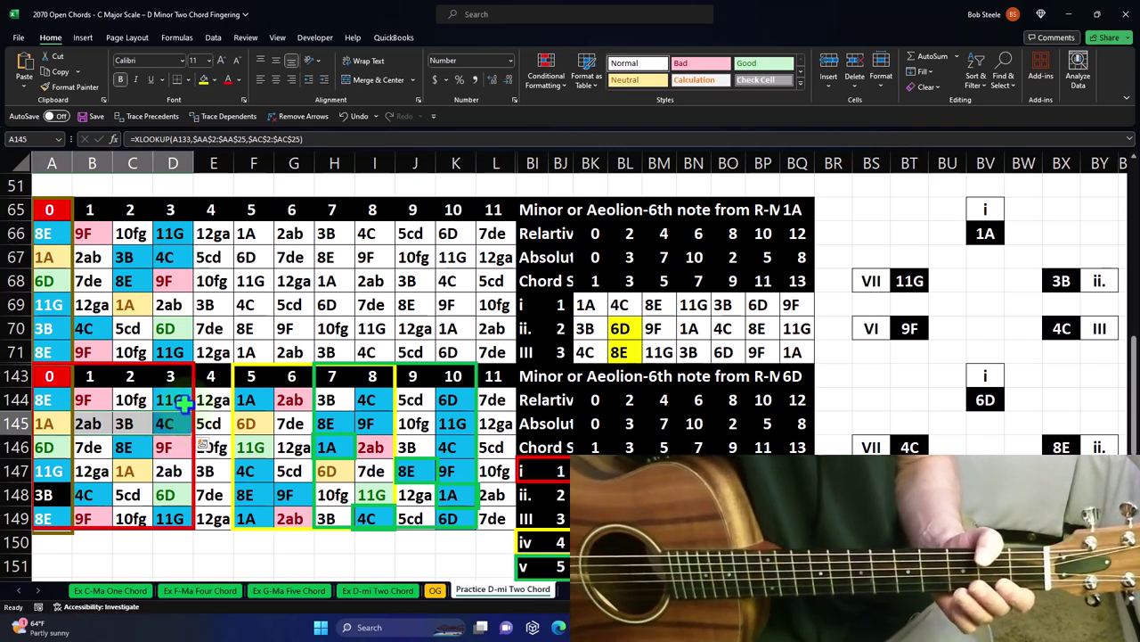
pyautogui.moveTo(46, 230); pyautogui.dragTo(162, 326)
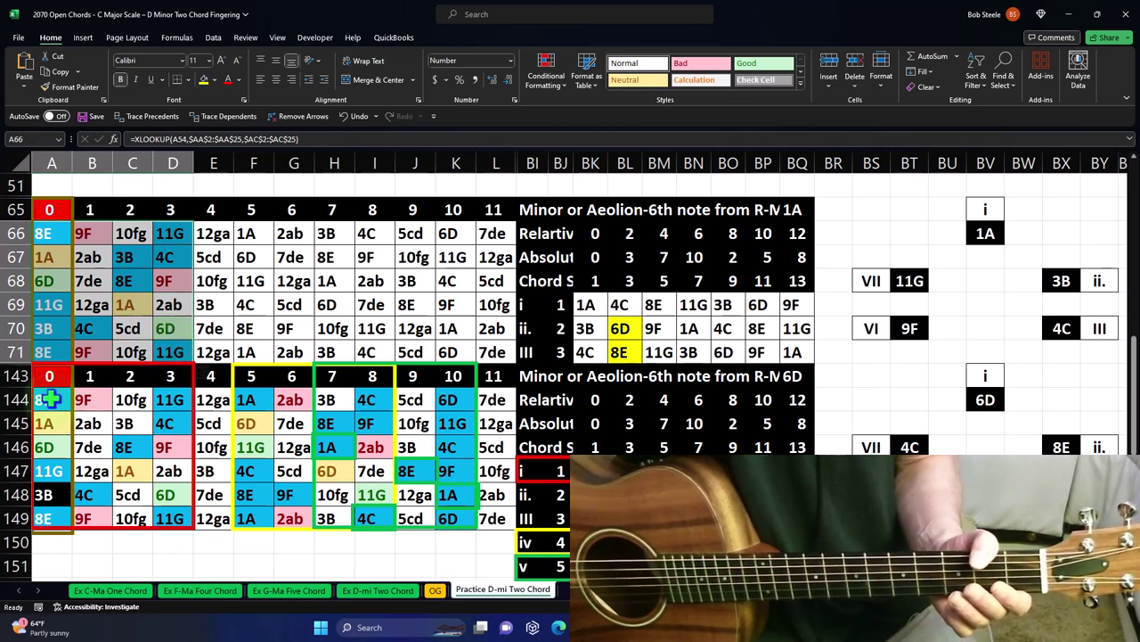
pyautogui.moveTo(49, 399); pyautogui.dragTo(163, 507)
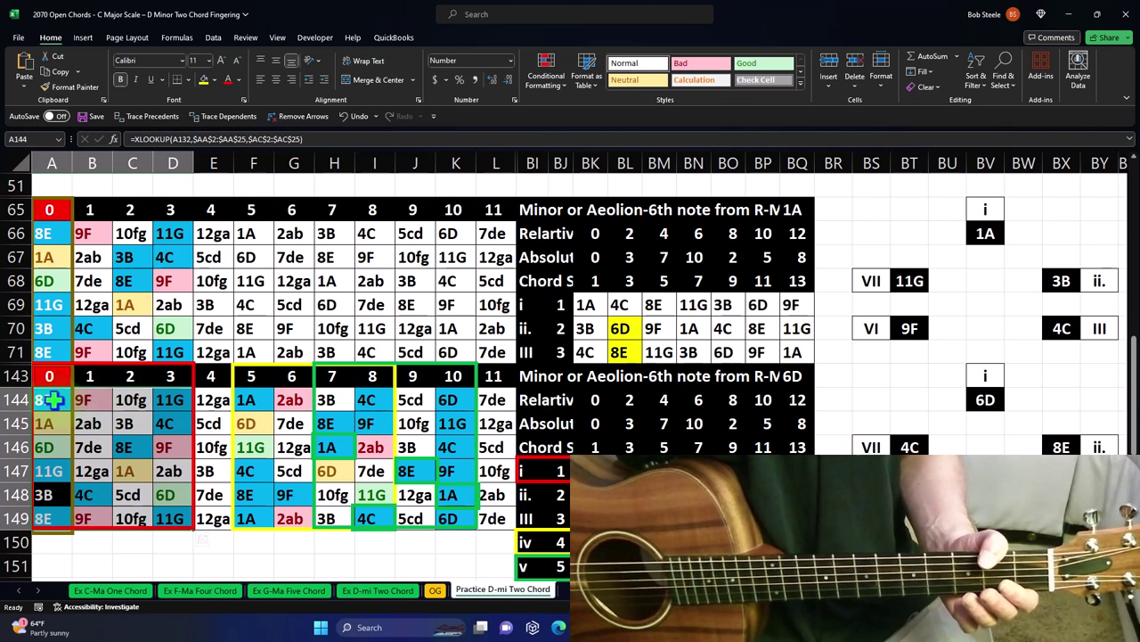
pyautogui.moveTo(54, 399); pyautogui.dragTo(164, 497)
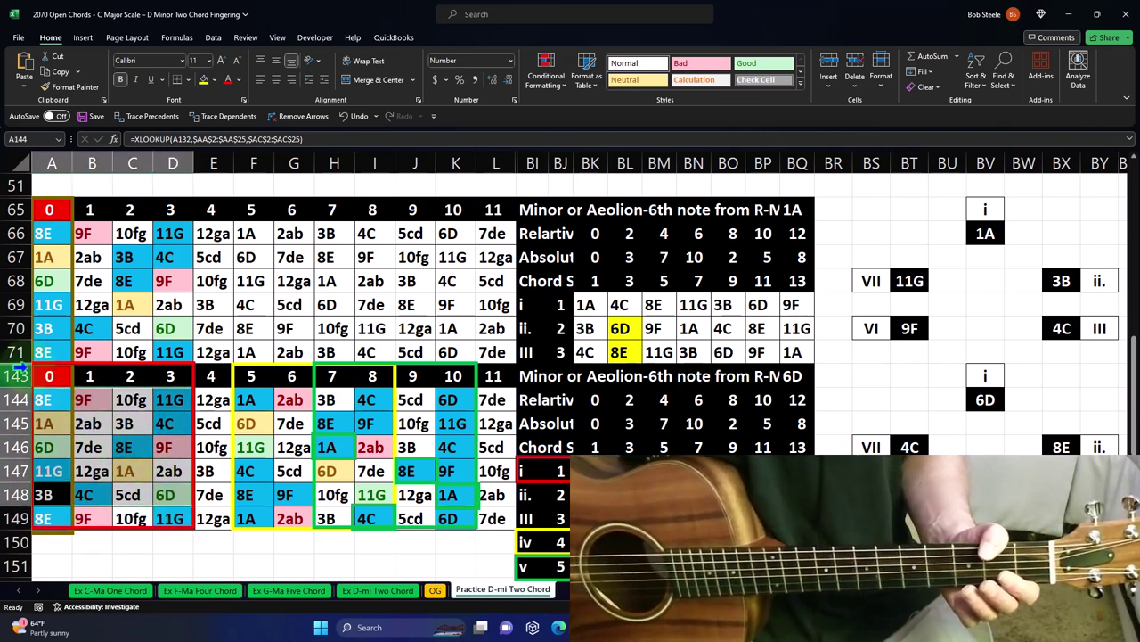
# Step: Hide rows 71 through 146 between the two fretboard tables
pyautogui.click(17, 352)
pyautogui.click(123, 366)
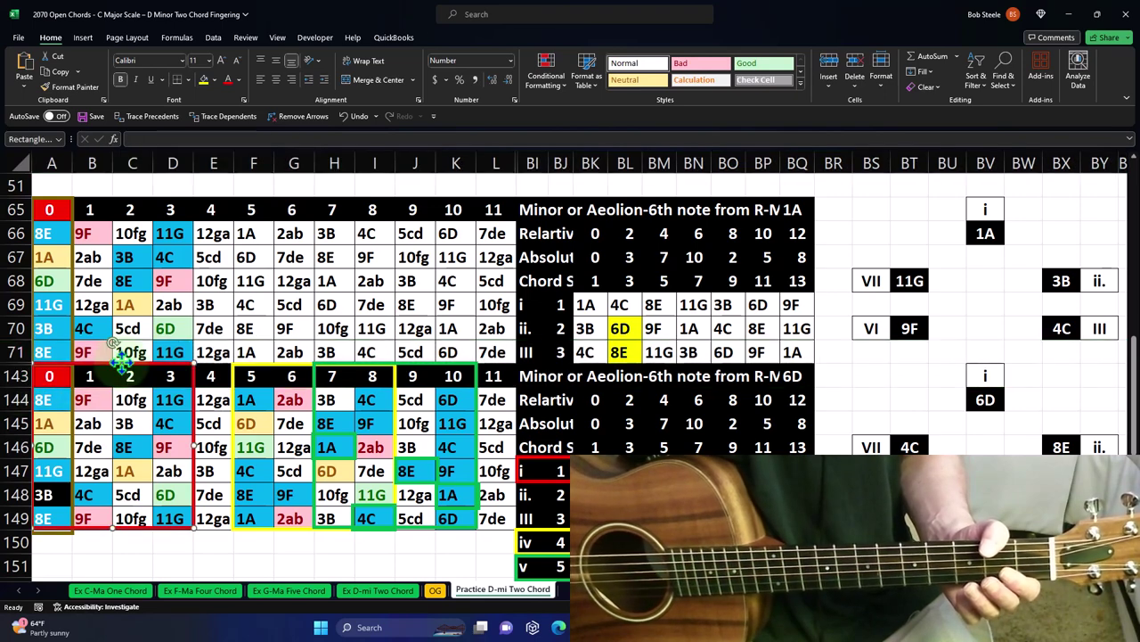
pyautogui.rightClick(123, 365)
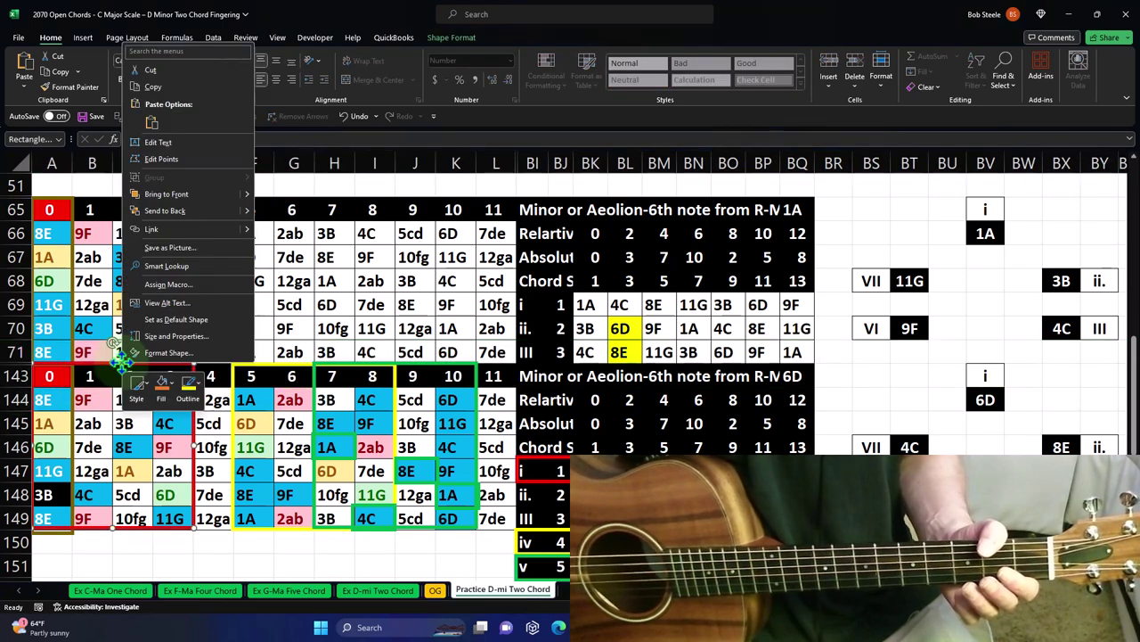
pyautogui.click(16, 352)
pyautogui.moveTo(16, 352); pyautogui.dragTo(34, 455)
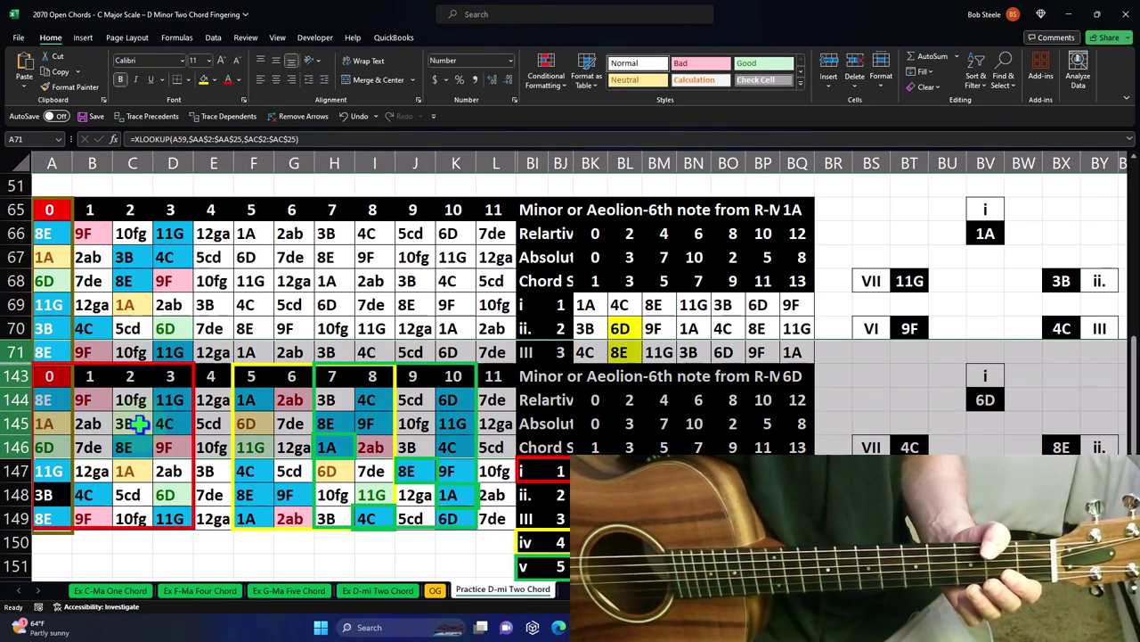
pyautogui.rightClick(209, 389)
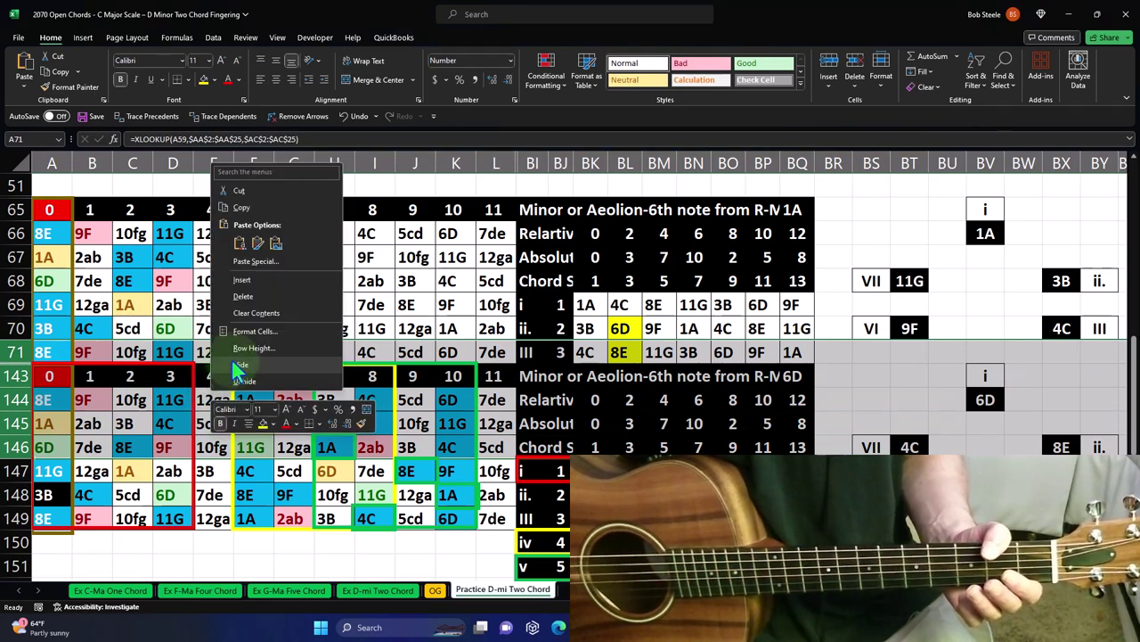
pyautogui.click(241, 364)
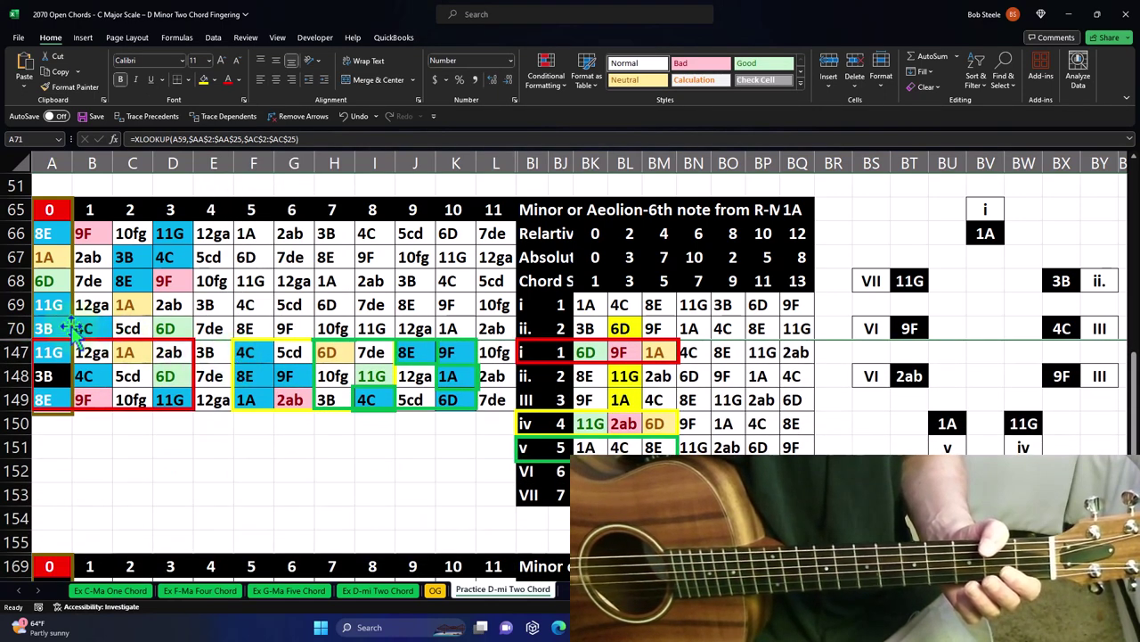
# Step: Unhide all rows between 70 and 153
pyautogui.moveTo(16, 328); pyautogui.dragTo(18, 495)
pyautogui.rightClick(159, 463)
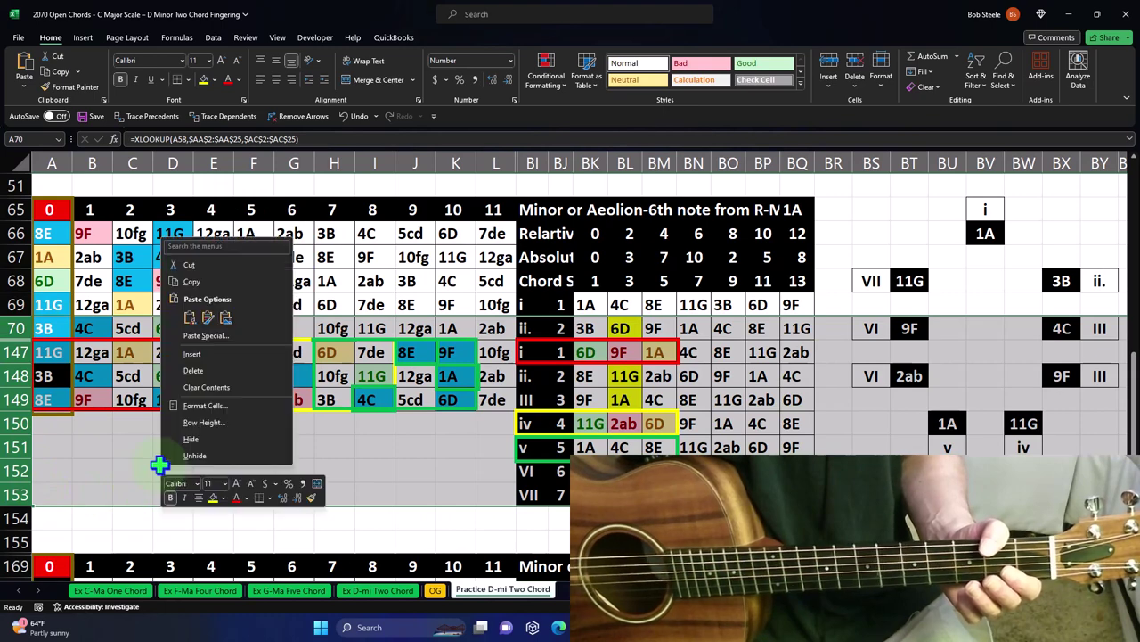
pyautogui.click(189, 455)
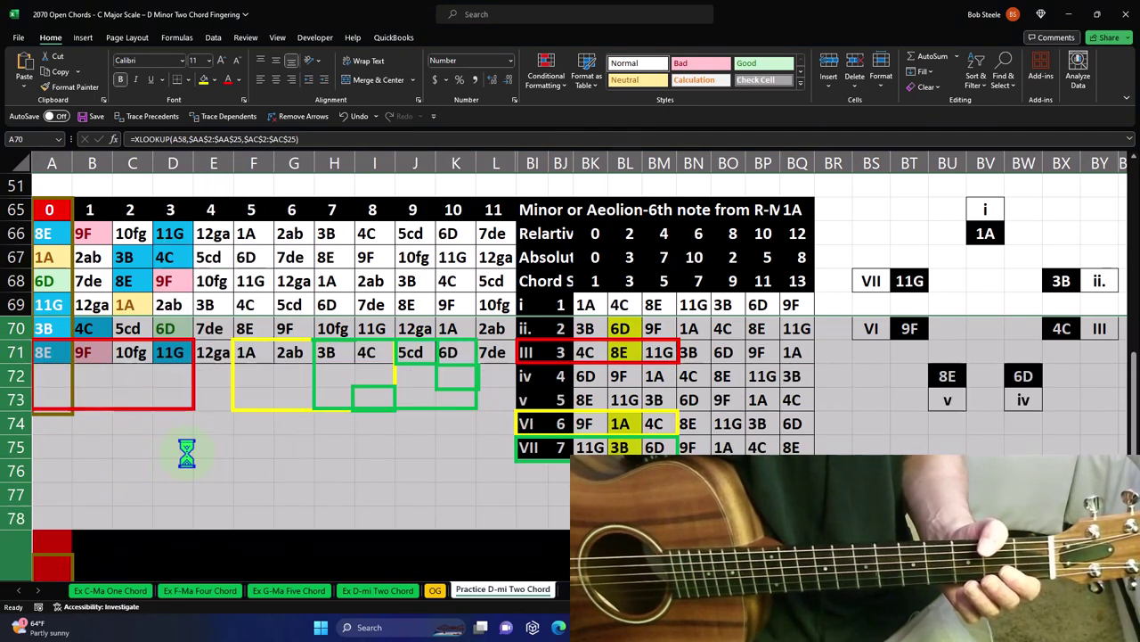
pyautogui.click(187, 452)
# Step: Hide rows 78 through 90, which hold the number-only fretboard and scale table
pyautogui.scroll(-3, 186, 451)
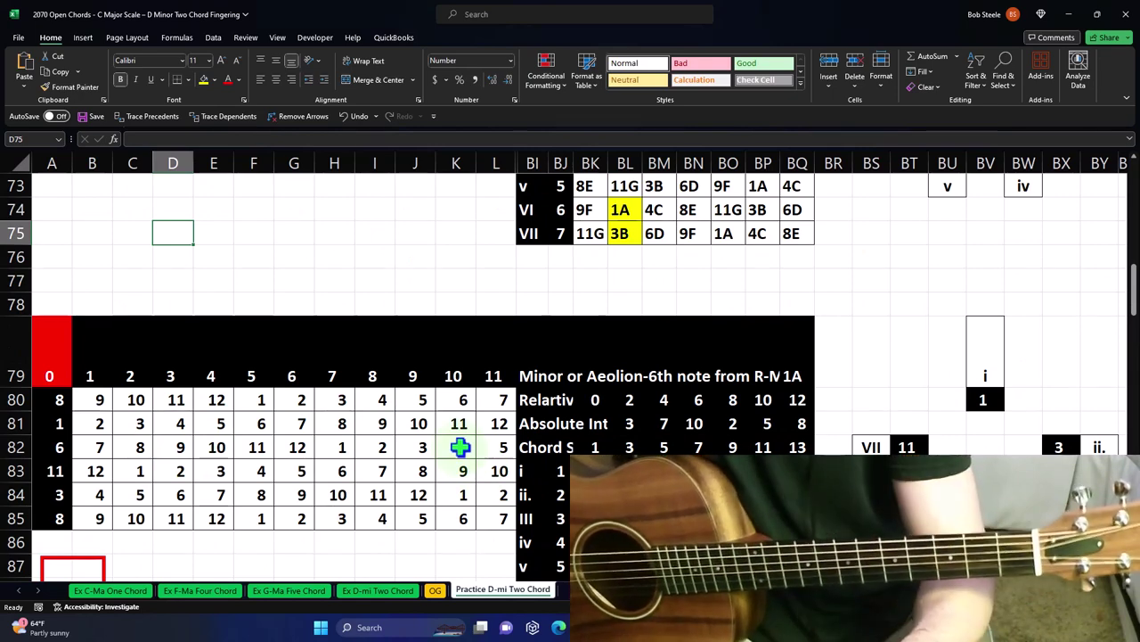
pyautogui.scroll(-1, 461, 447)
pyautogui.scroll(2, 462, 450)
pyautogui.scroll(-1, 463, 450)
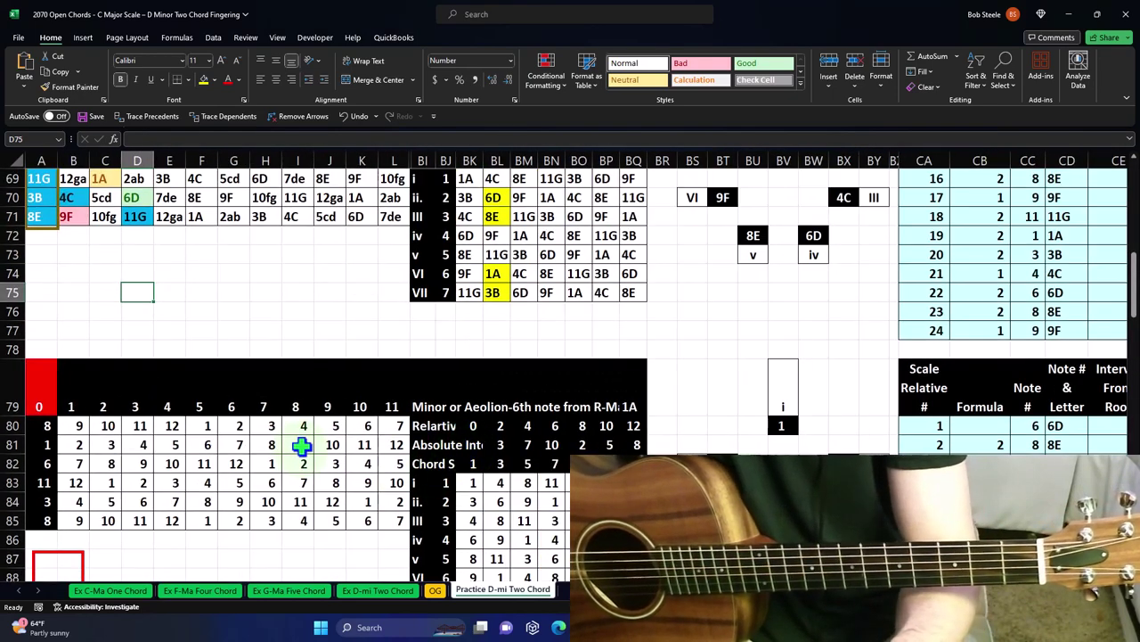
pyautogui.moveTo(10, 350); pyautogui.dragTo(99, 330)
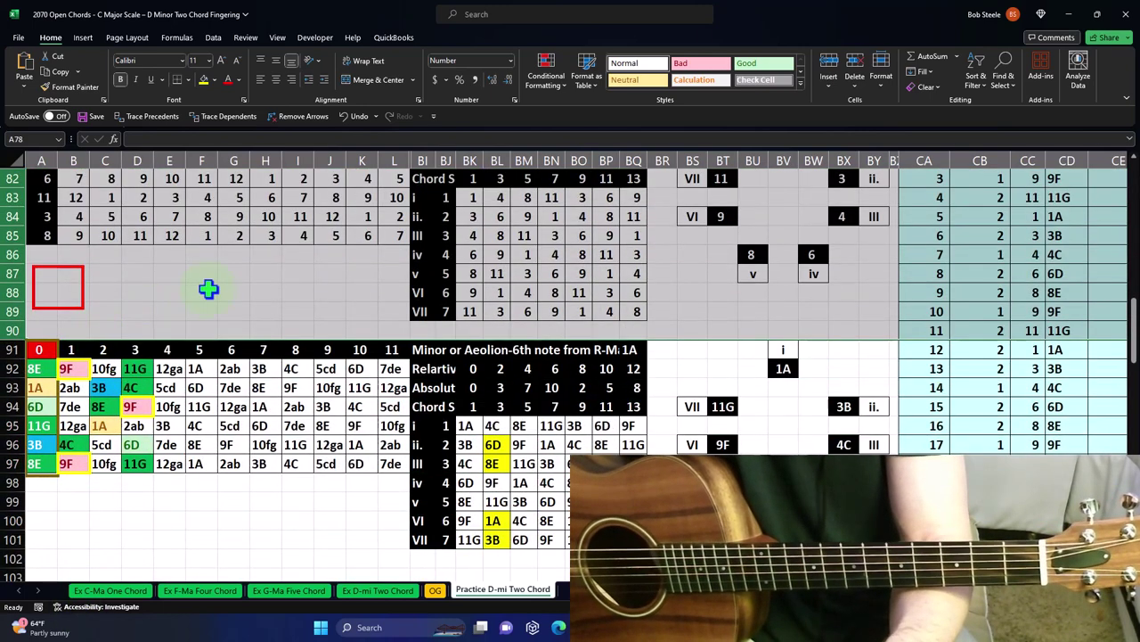
pyautogui.rightClick(208, 288)
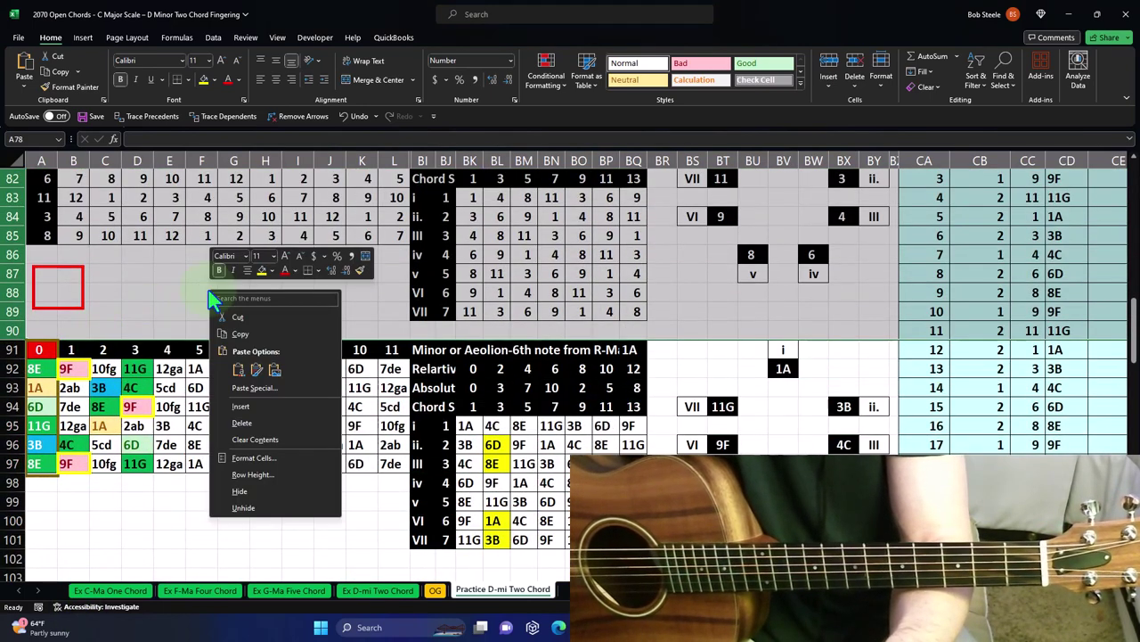
pyautogui.click(263, 486)
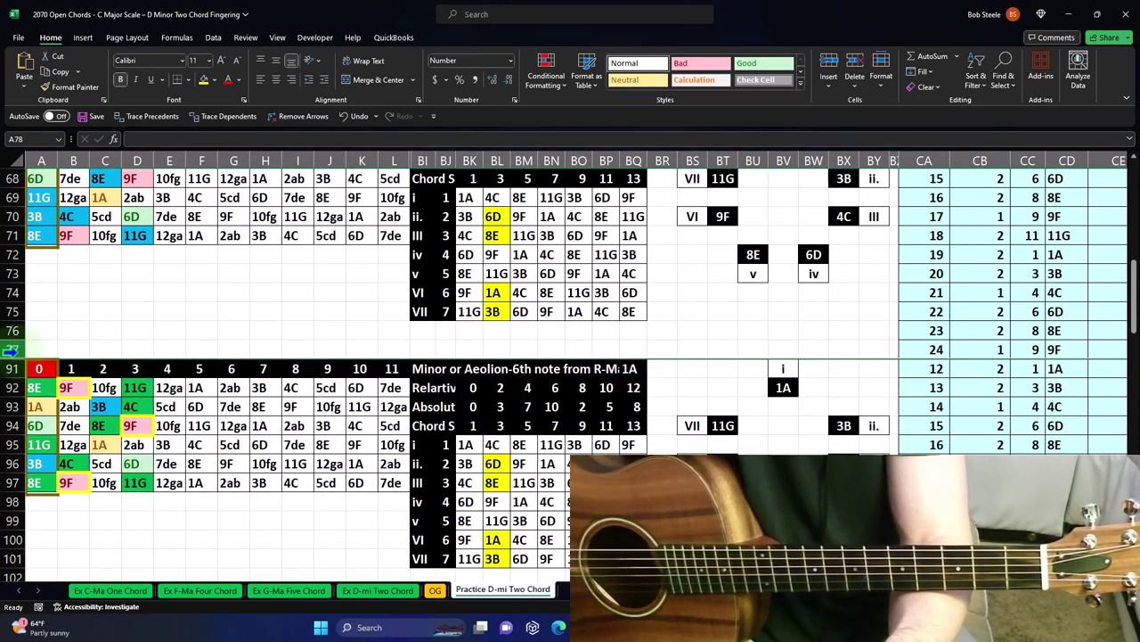
# Step: Hide rows 104 through 116, which hold the next number-only fretboard and scale table
pyautogui.scroll(1, 53, 394)
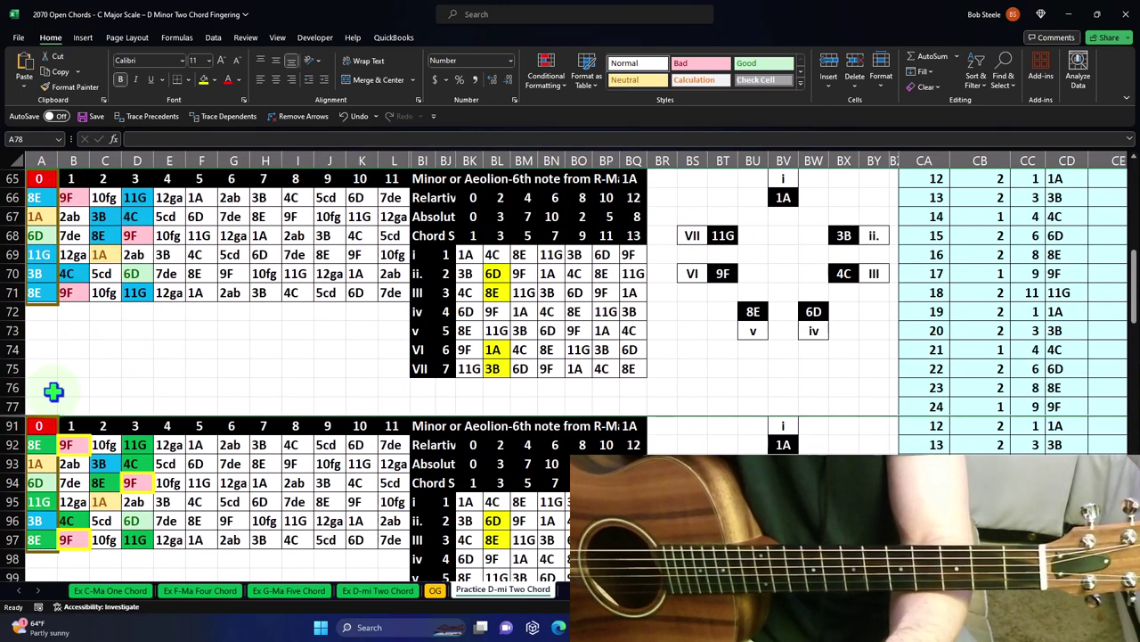
pyautogui.scroll(-5, 53, 392)
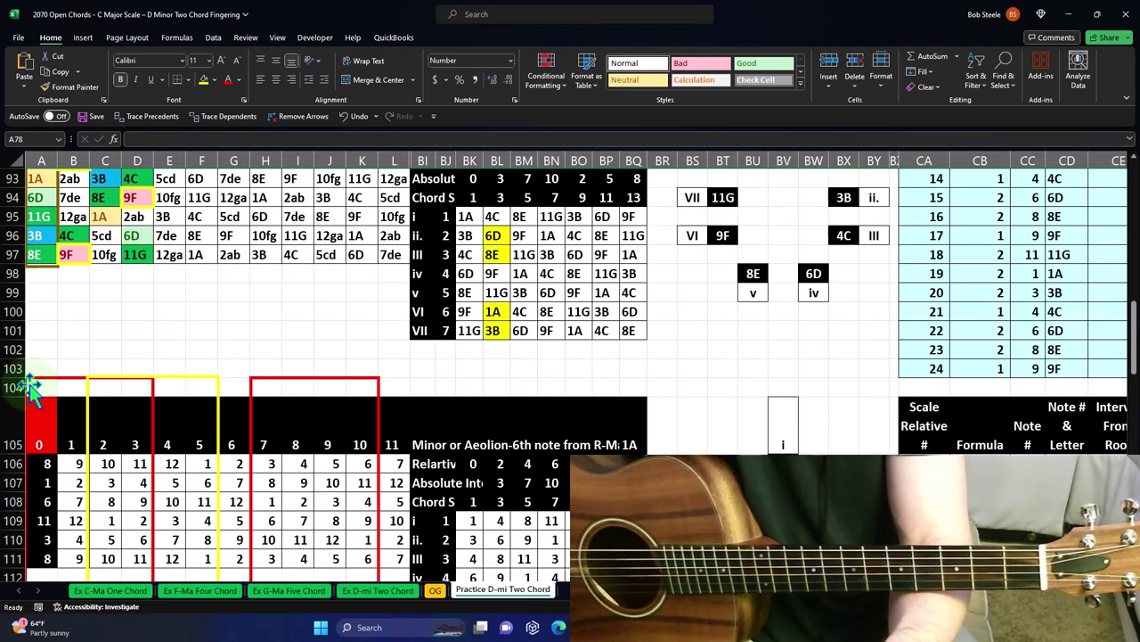
pyautogui.click(12, 368)
pyautogui.moveTo(13, 387); pyautogui.dragTo(52, 481)
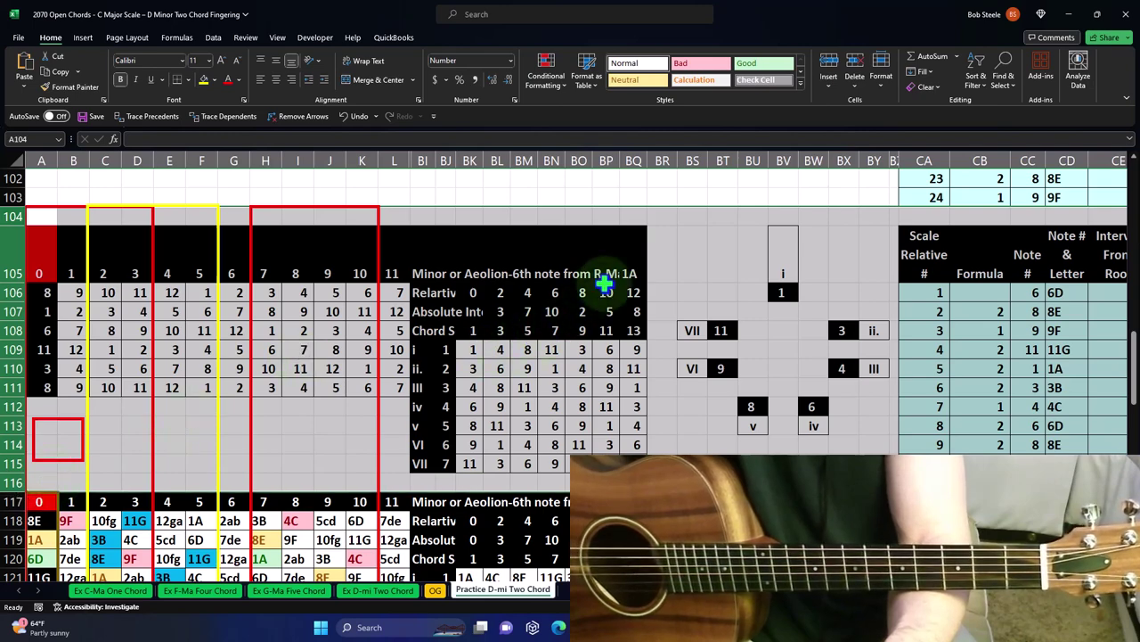
pyautogui.rightClick(679, 252)
pyautogui.click(711, 451)
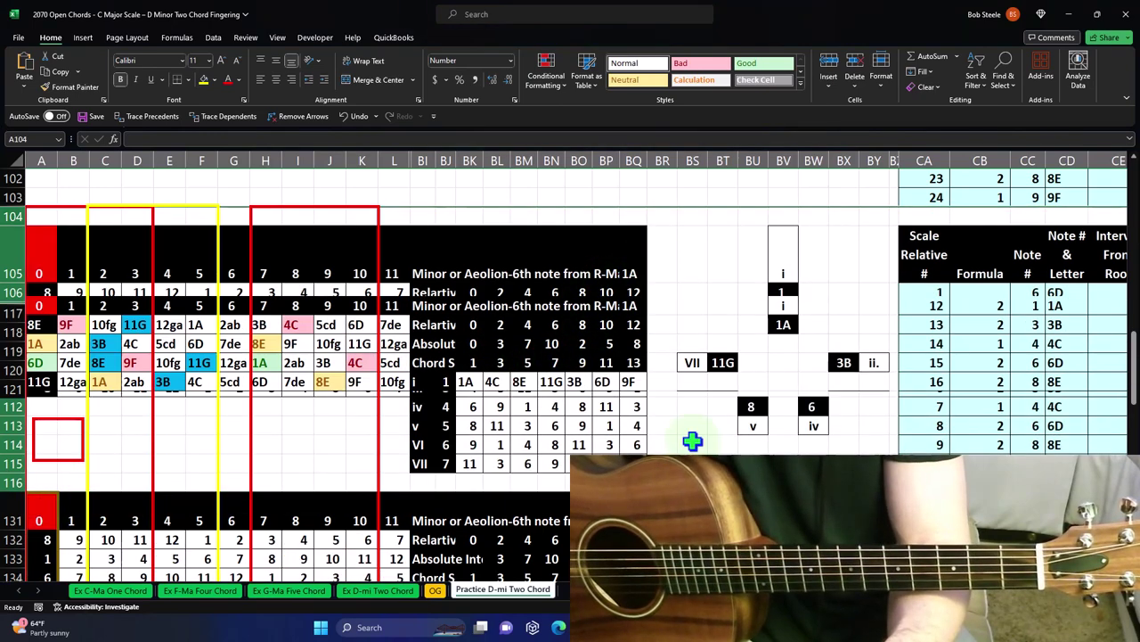
# Step: Hide rows 130 through 142, the number-only block above the D minor fretboard table
pyautogui.scroll(-2, 483, 413)
pyautogui.moveTo(14, 406); pyautogui.dragTo(100, 309)
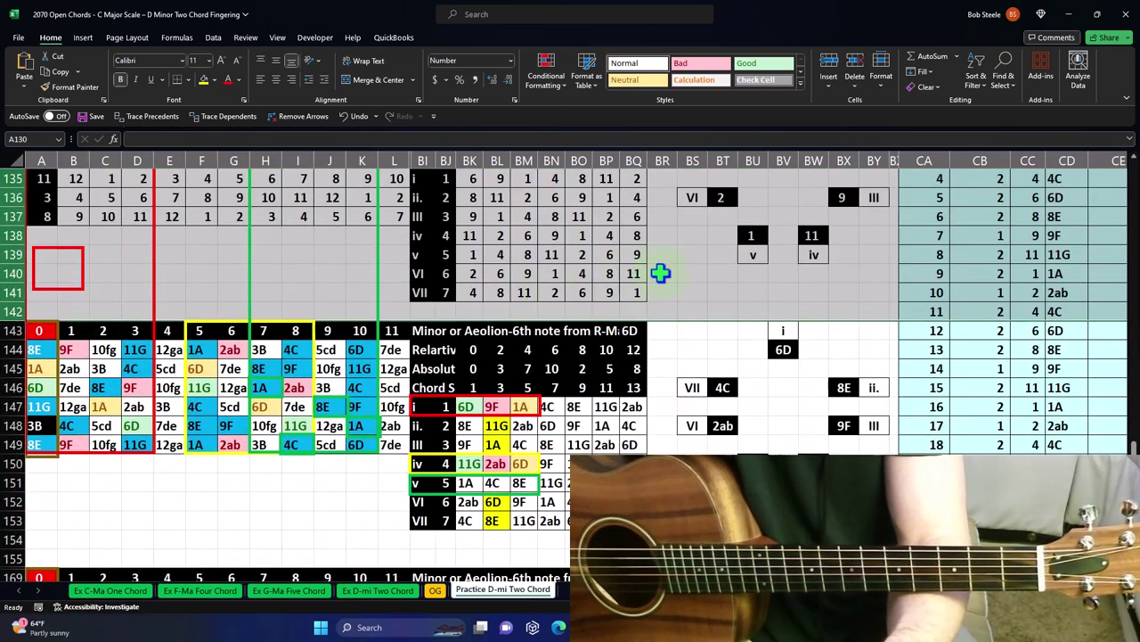
pyautogui.rightClick(702, 268)
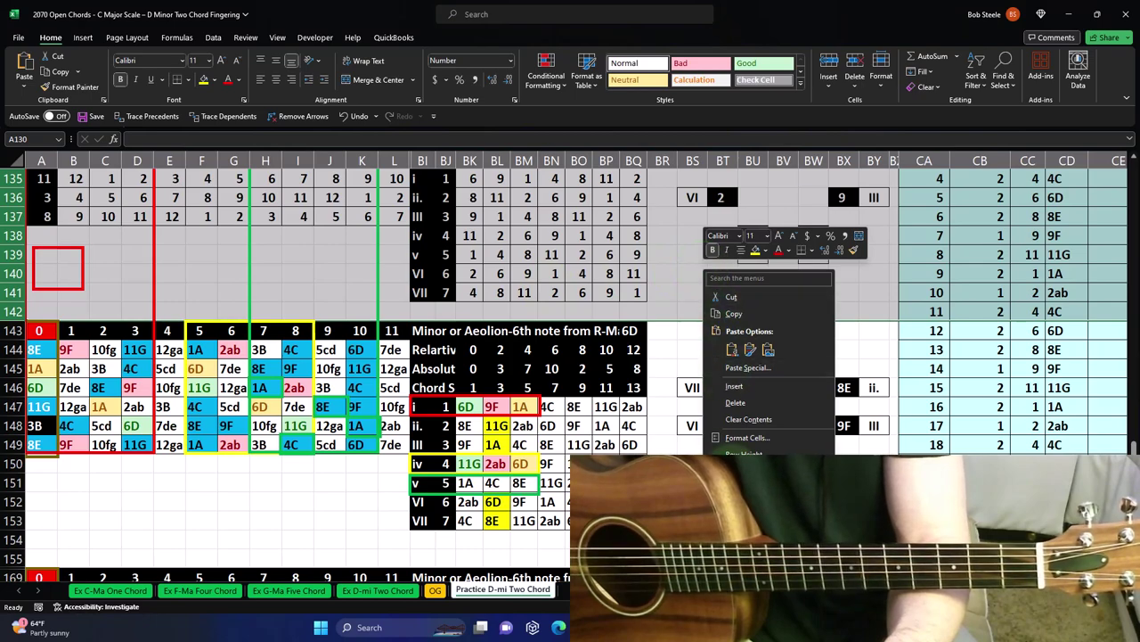
pyautogui.click(741, 471)
pyautogui.scroll(-4, 570, 357)
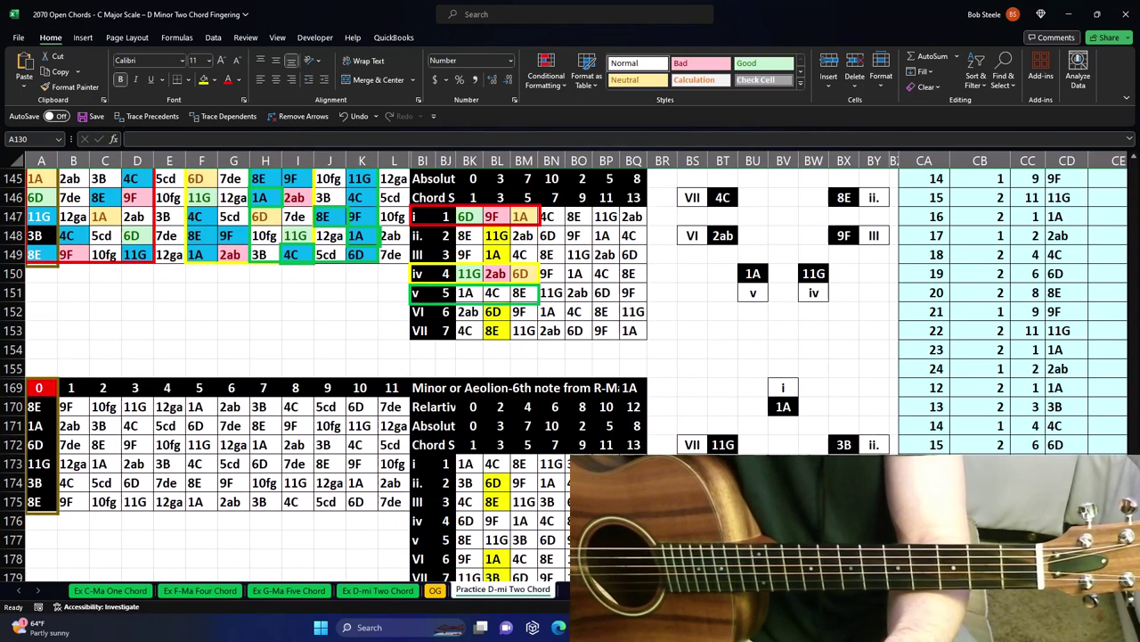
# Step: Unhide all columns between L and BI
pyautogui.scroll(6, 481, 267)
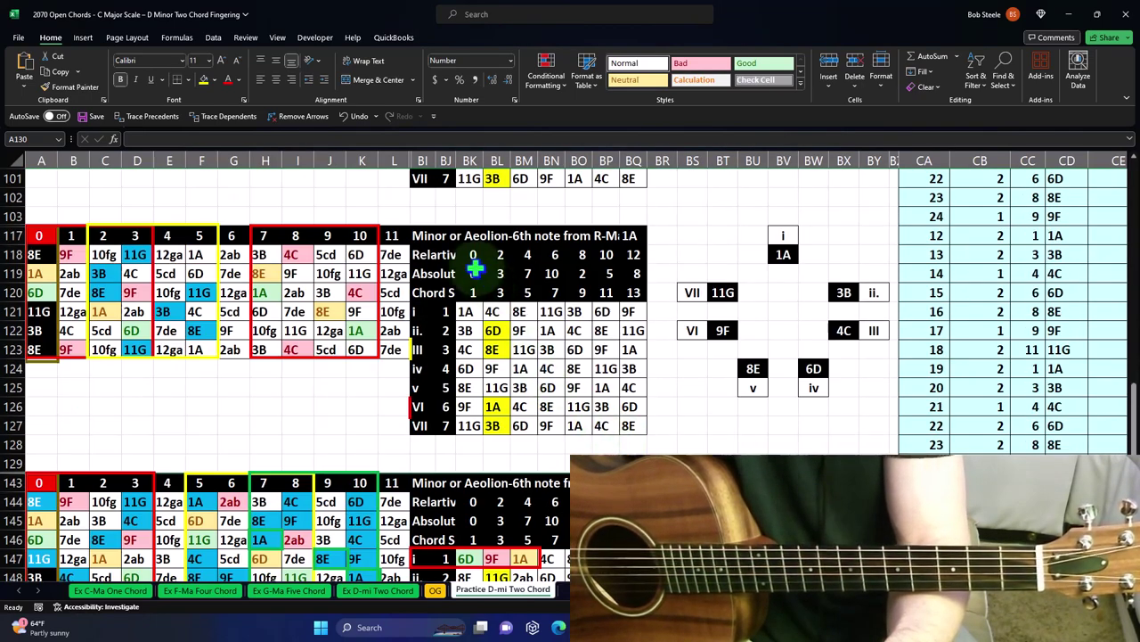
pyautogui.moveTo(399, 161); pyautogui.dragTo(422, 162)
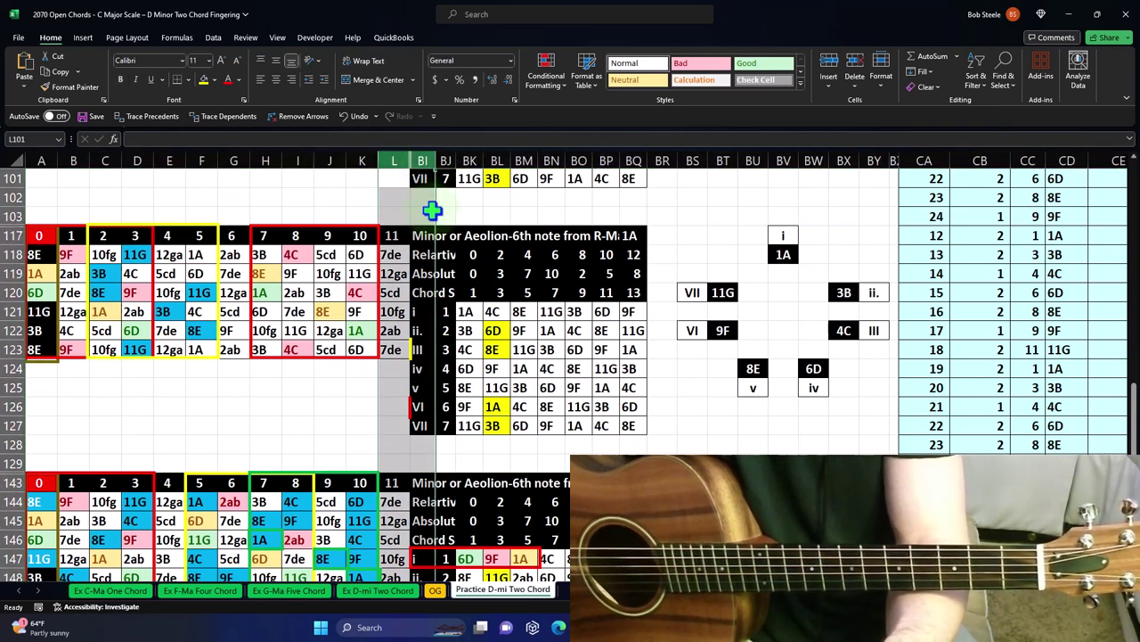
pyautogui.rightClick(418, 211)
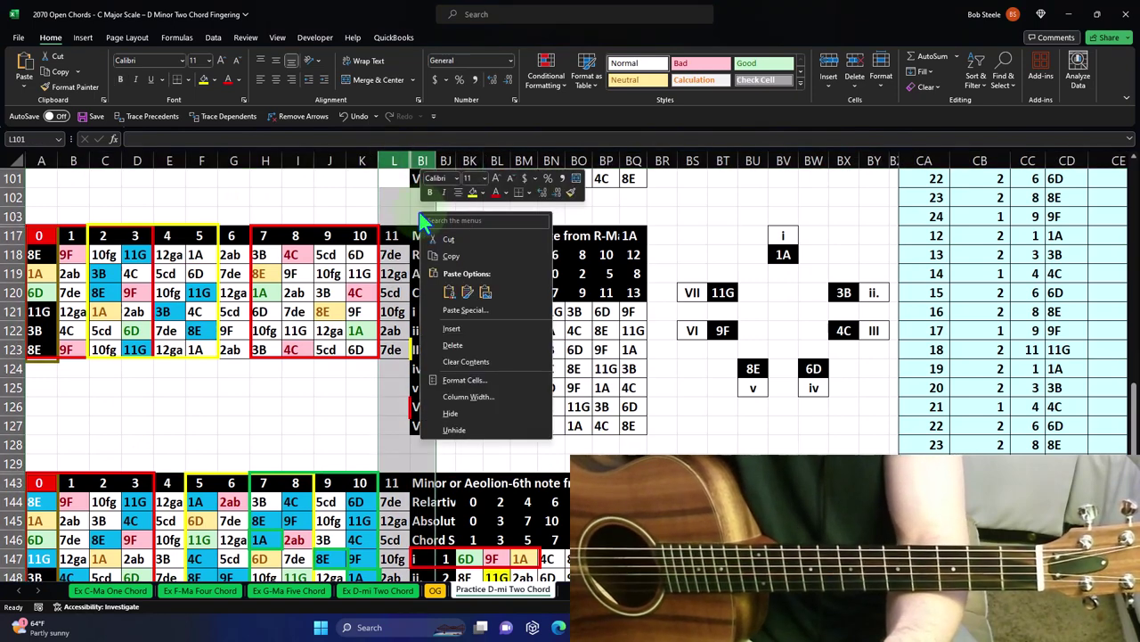
pyautogui.click(450, 435)
# Step: Hide columns E through AJ so the open-position frets sit directly beside the Major/Ionian scale table
pyautogui.scroll(10, 300, 443)
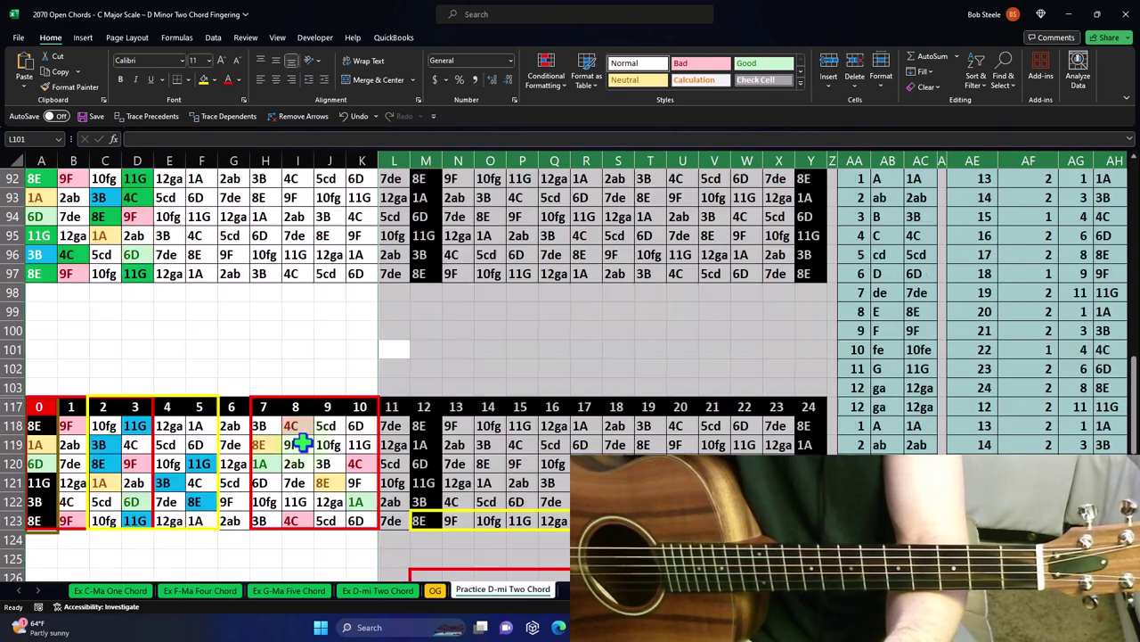
pyautogui.click(169, 160)
pyautogui.moveTo(172, 159); pyautogui.dragTo(917, 178)
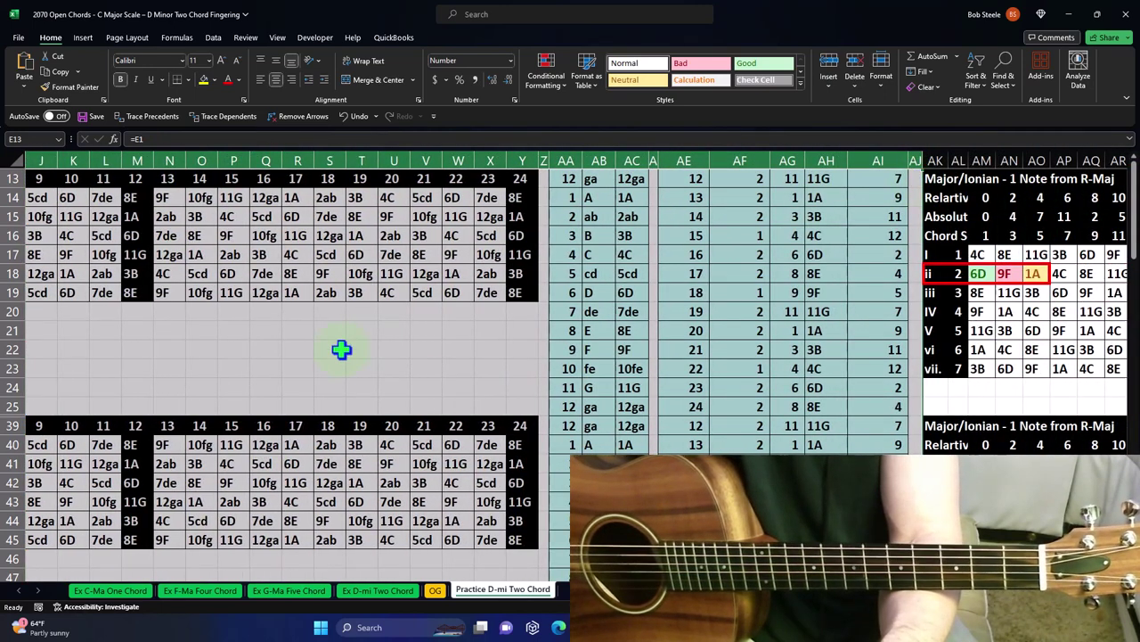
pyautogui.rightClick(294, 335)
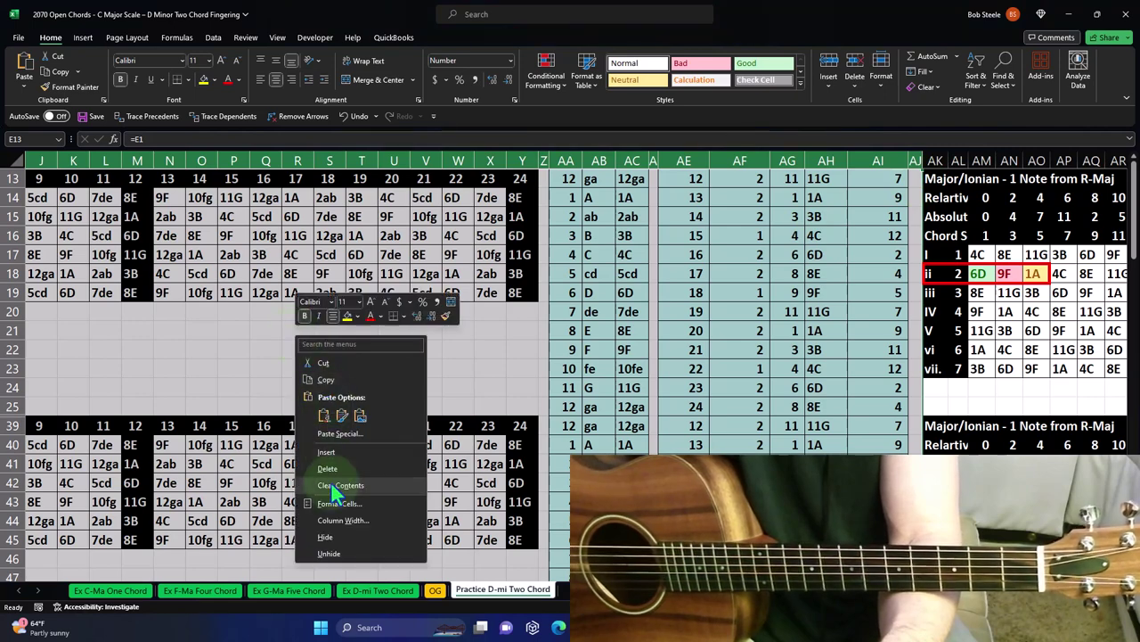
pyautogui.click(357, 534)
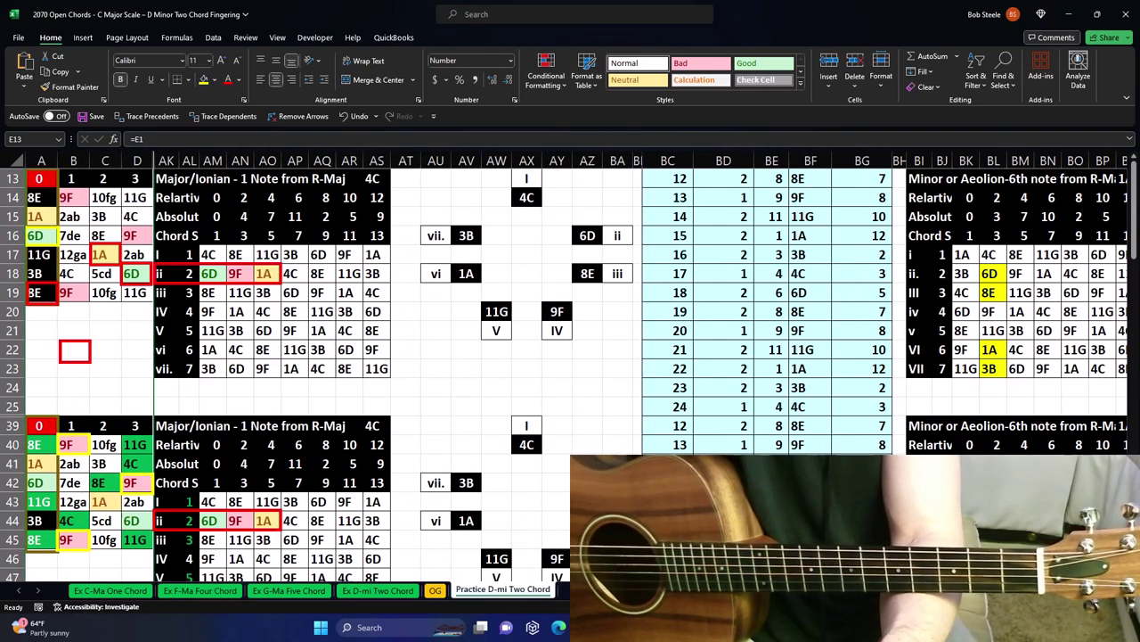
# Step: Examine the D minor open-position fingering in rows 13 to 19 beside the C major table's ii chord row at an enlarged view
pyautogui.click(436, 368)
pyautogui.keyDown('ctrl'); pyautogui.scroll(2, 438, 371); pyautogui.keyUp('ctrl')
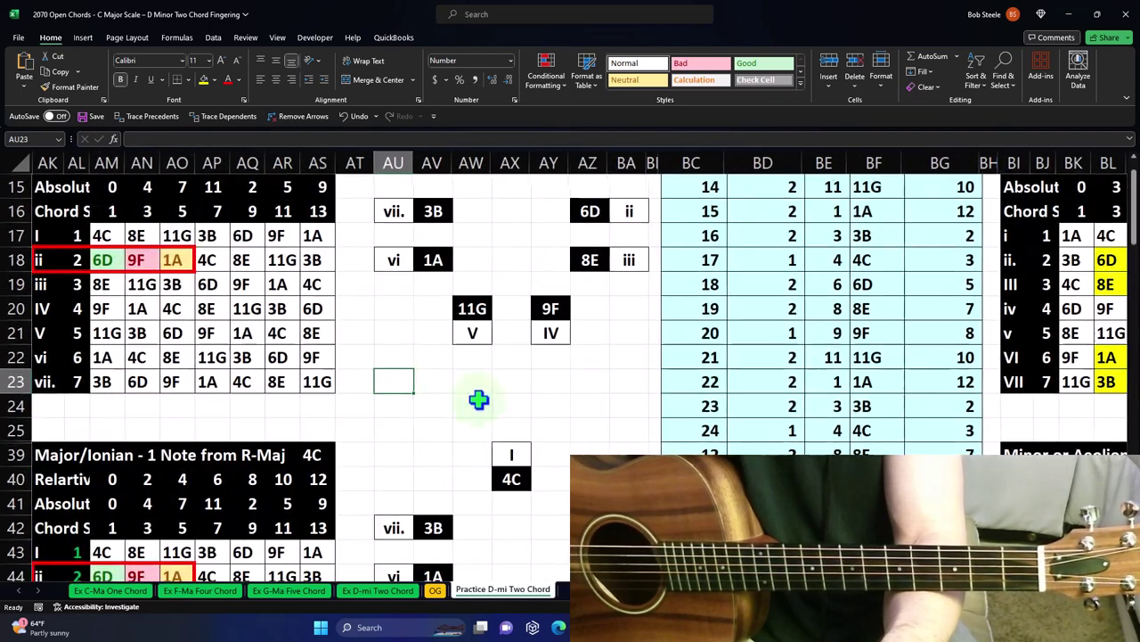
pyautogui.hscroll(-2, 338, 294)
pyautogui.keyDown('ctrl'); pyautogui.scroll(2, 294, 380); pyautogui.keyUp('ctrl')
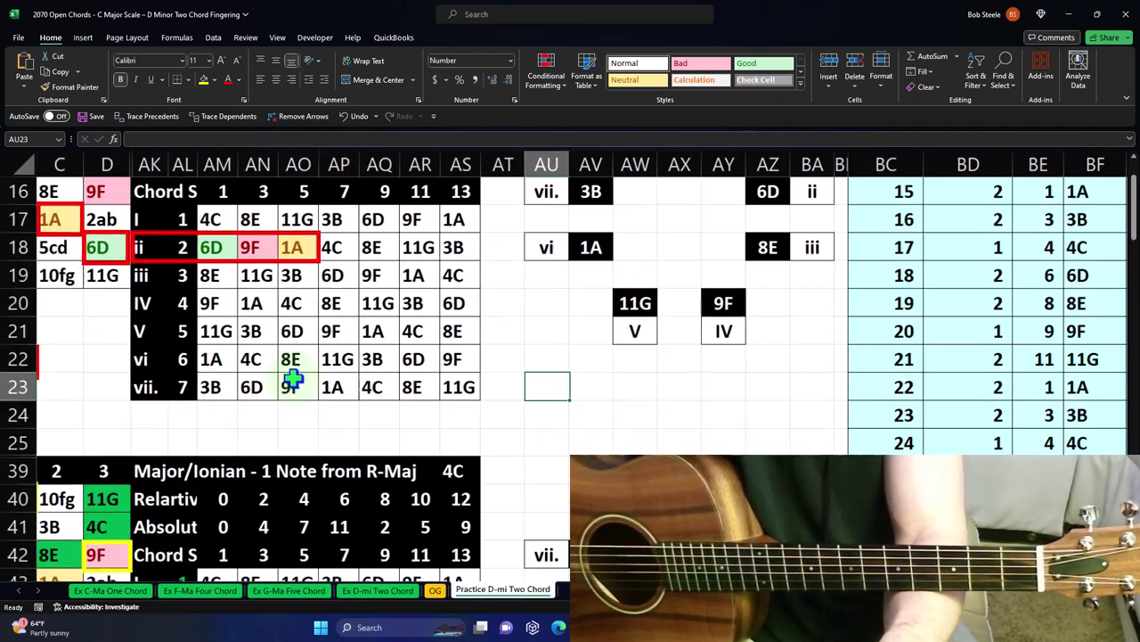
pyautogui.scroll(1, 357, 445)
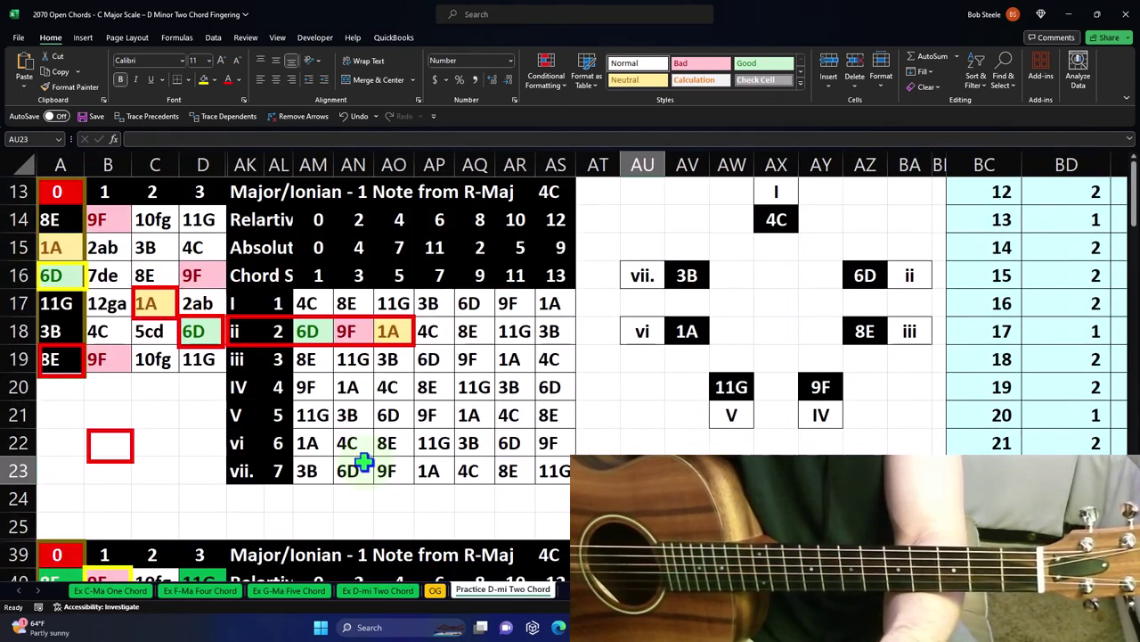
pyautogui.keyDown('ctrl'); pyautogui.scroll(1, 364, 460); pyautogui.keyUp('ctrl')
pyautogui.hscroll(-1, 526, 472)
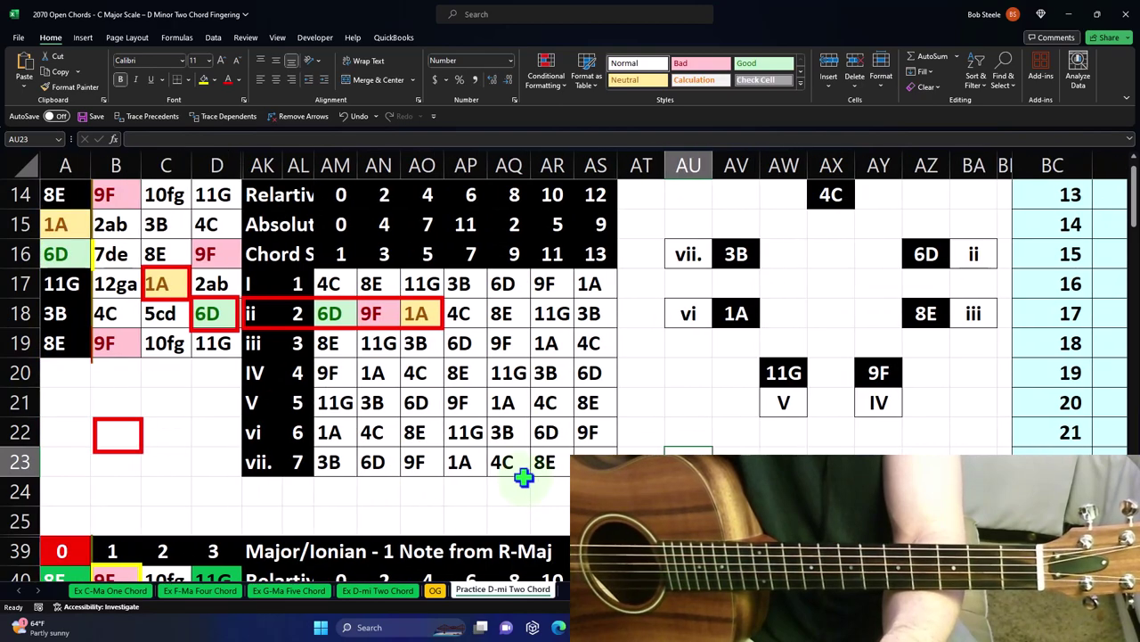
# Step: Review the stacked open-position fretboards and their Major/Ionian tables from row 13 through row 153, and compare them with the D minor fingering
pyautogui.scroll(-10, 522, 476)
pyautogui.scroll(-15, 523, 477)
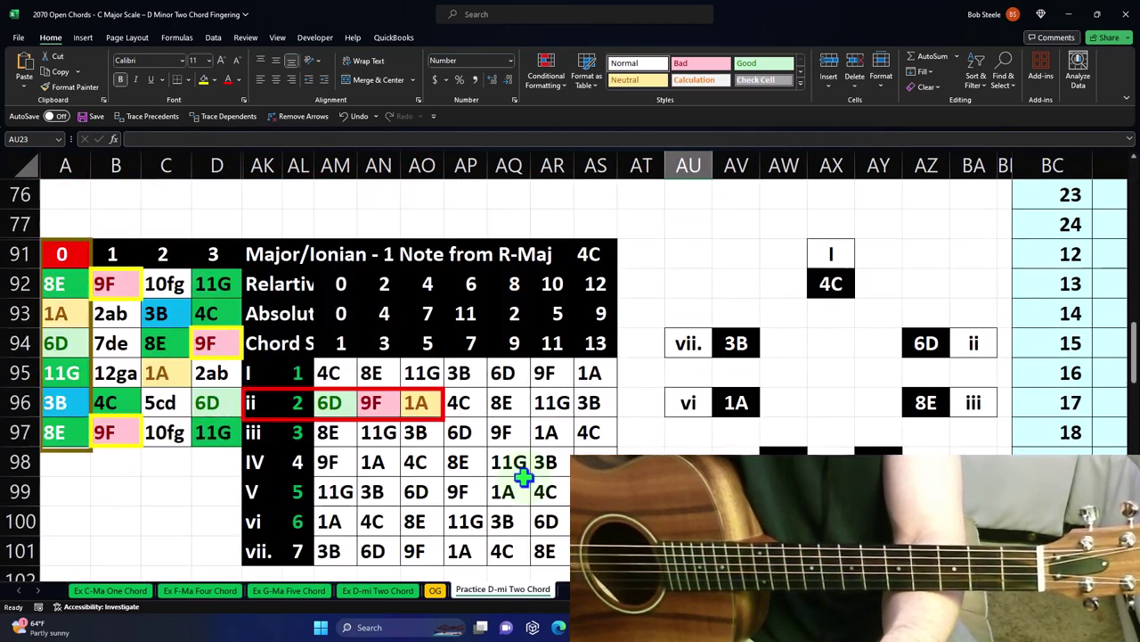
pyautogui.scroll(-6, 523, 476)
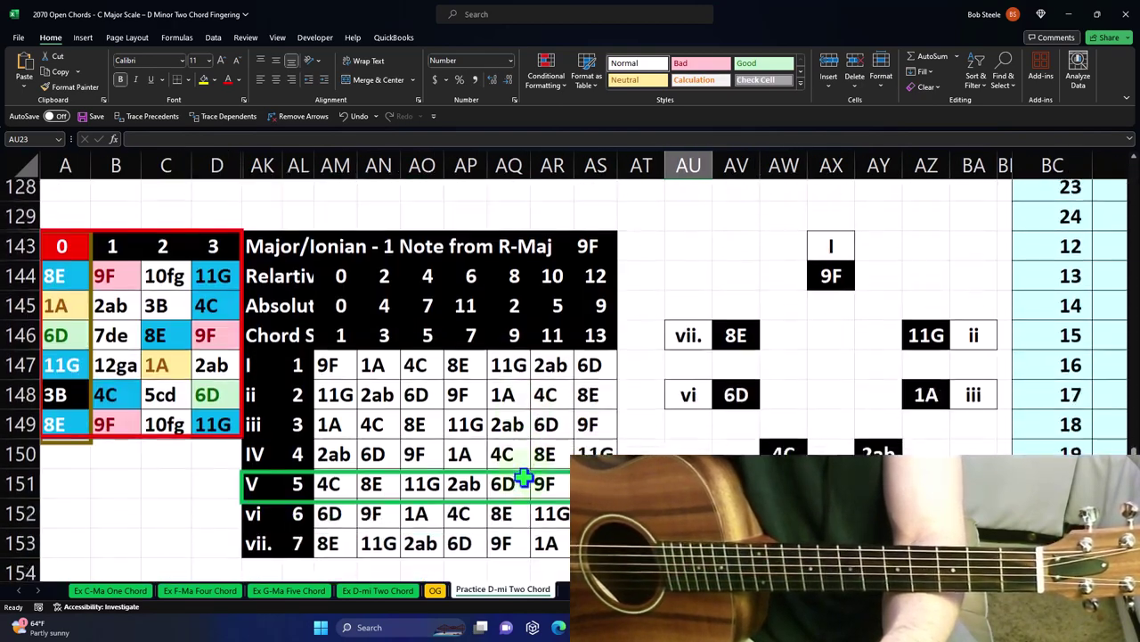
pyautogui.scroll(5, 525, 485)
pyautogui.scroll(20, 524, 479)
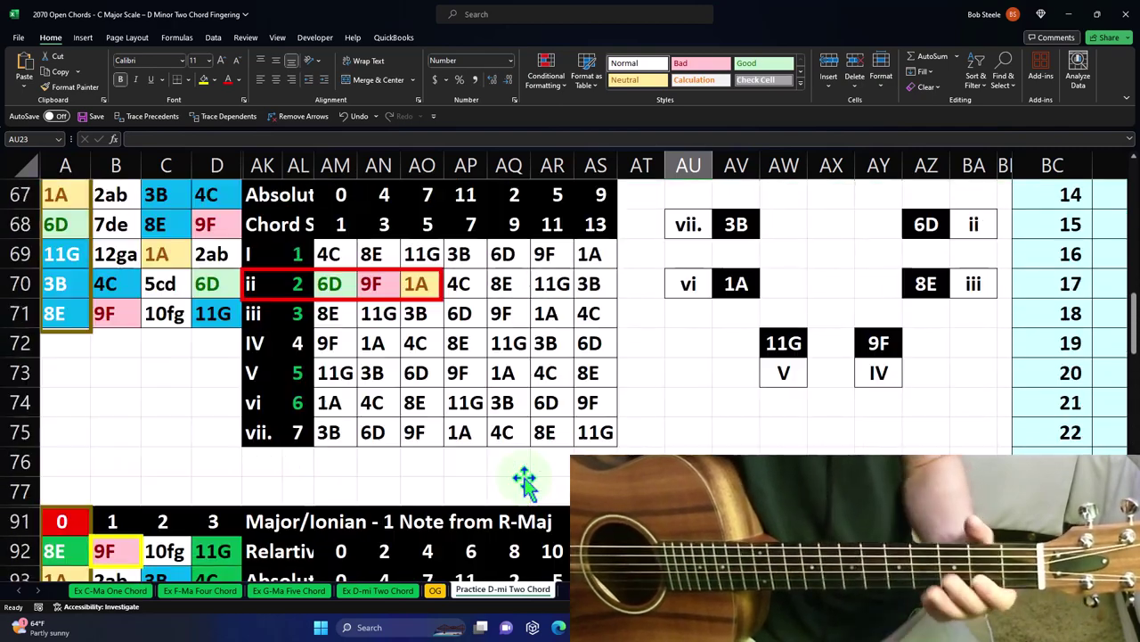
pyautogui.scroll(-3, 267, 355)
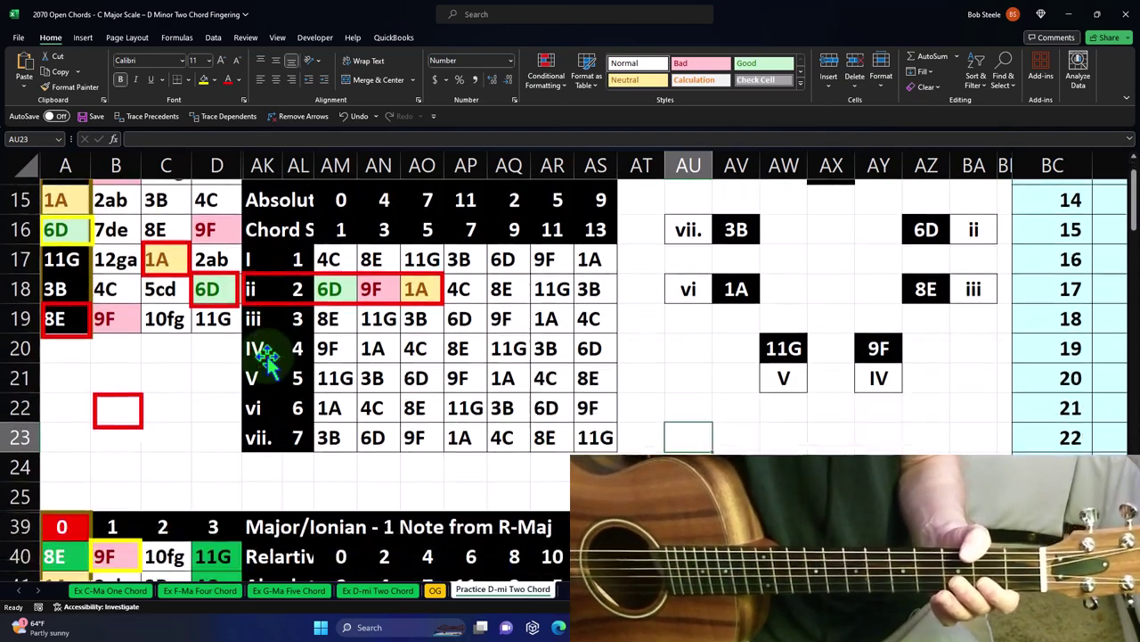
pyautogui.scroll(-3, 267, 355)
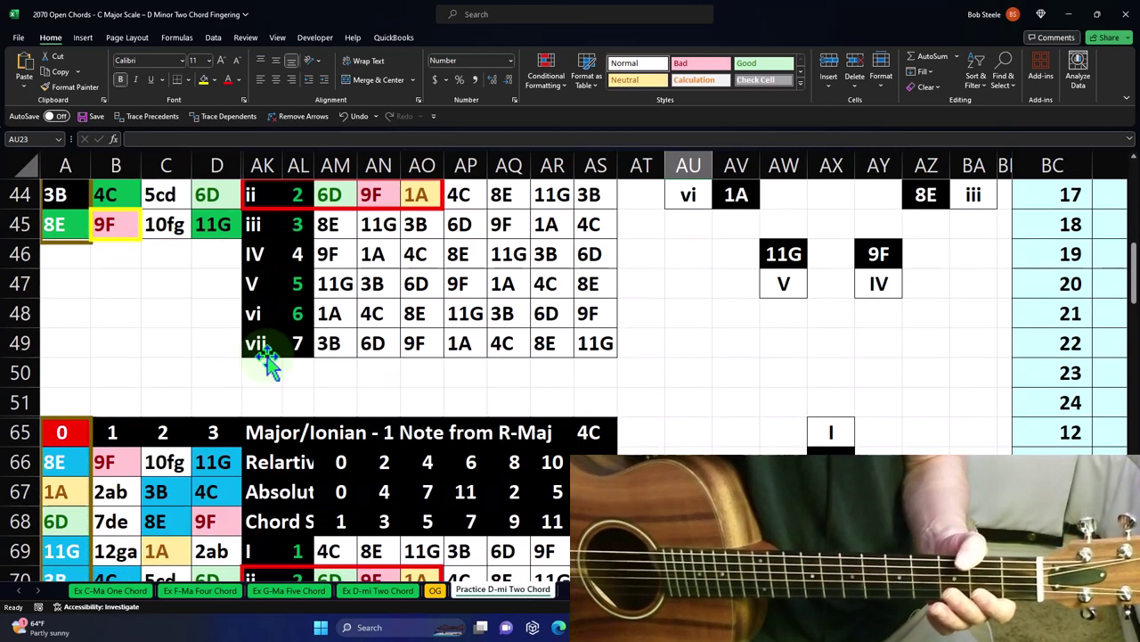
pyautogui.scroll(-1, 267, 357)
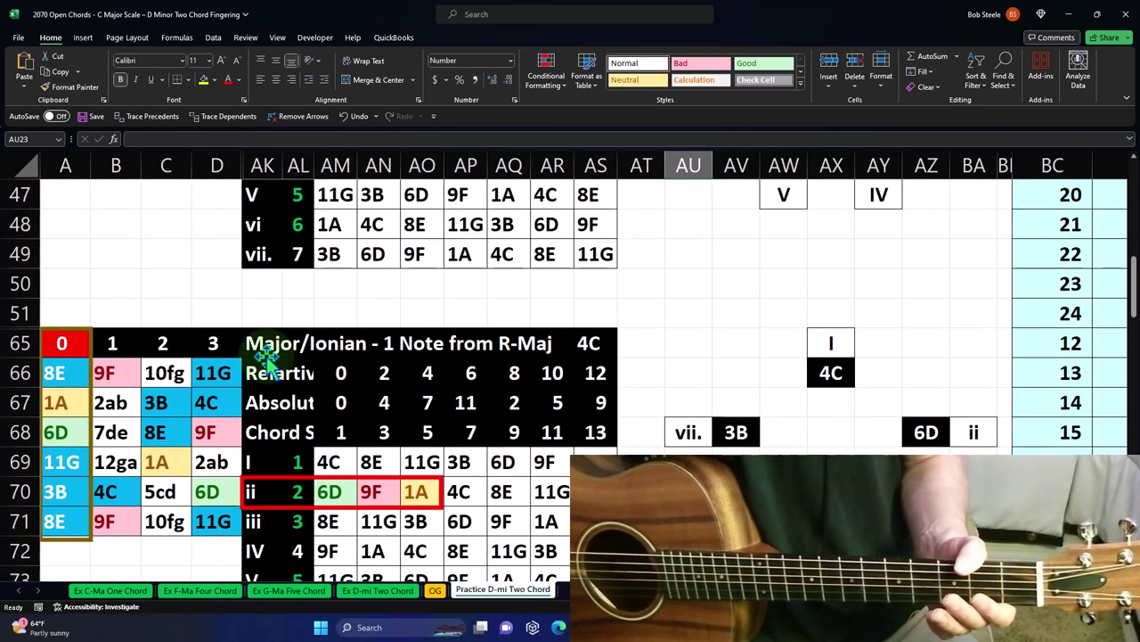
pyautogui.scroll(7, 268, 354)
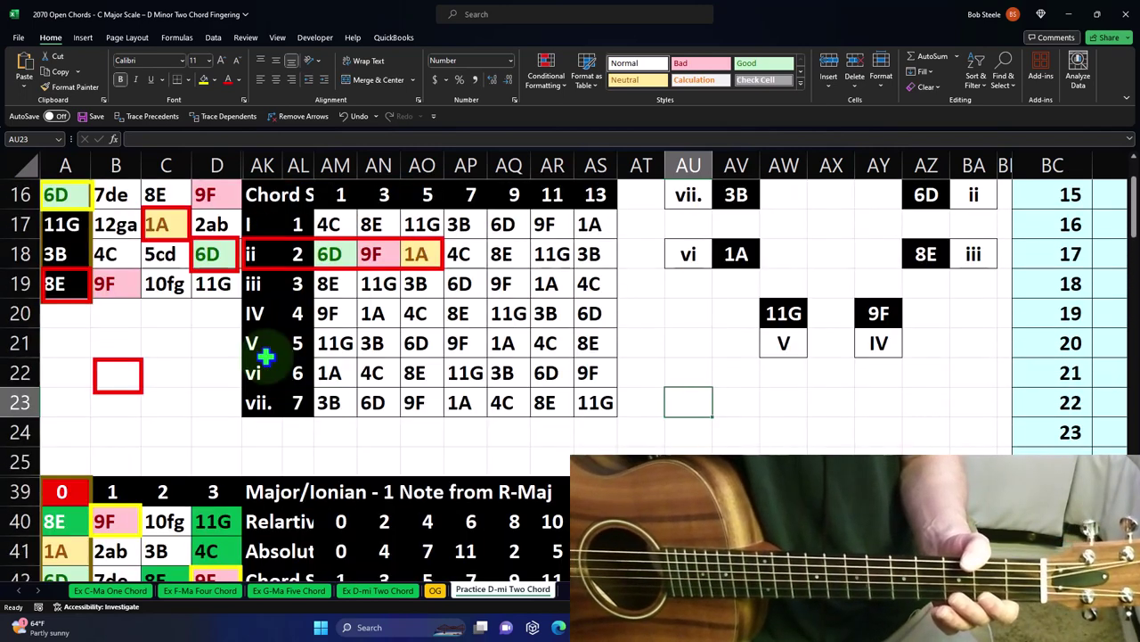